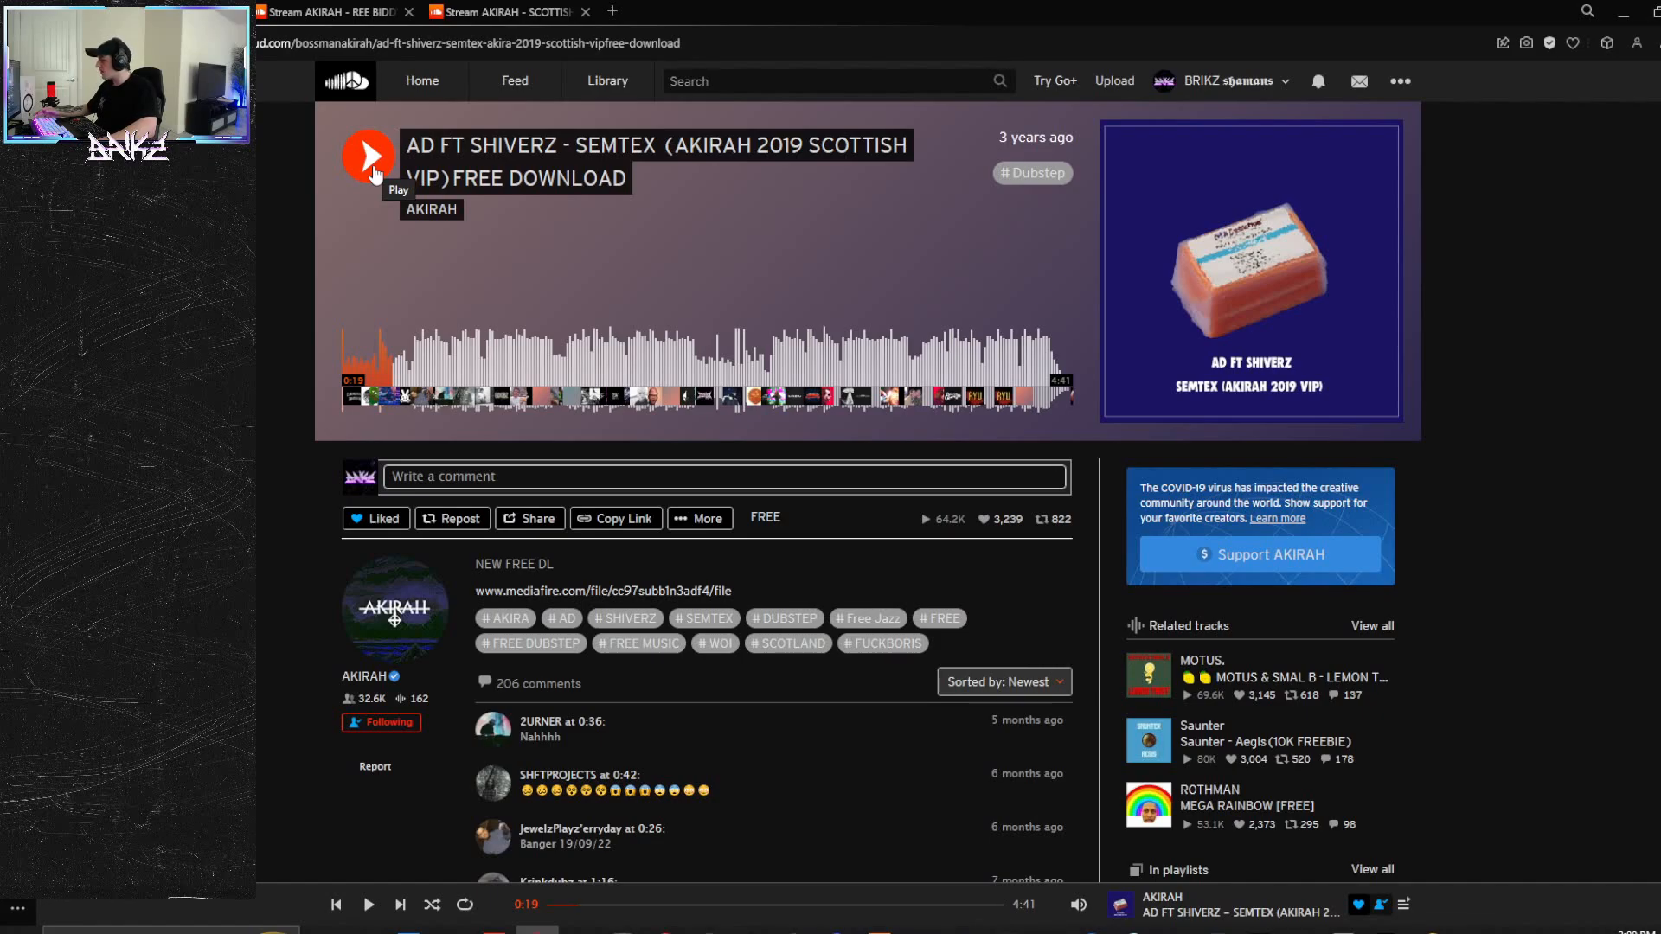
Step: Listen to the drops of AKIRAH's Semtex Scottish VIP, Ree Biddy Bap and Scottish Haggis Muncher VIP tracks on SoundCloud
click(377, 167)
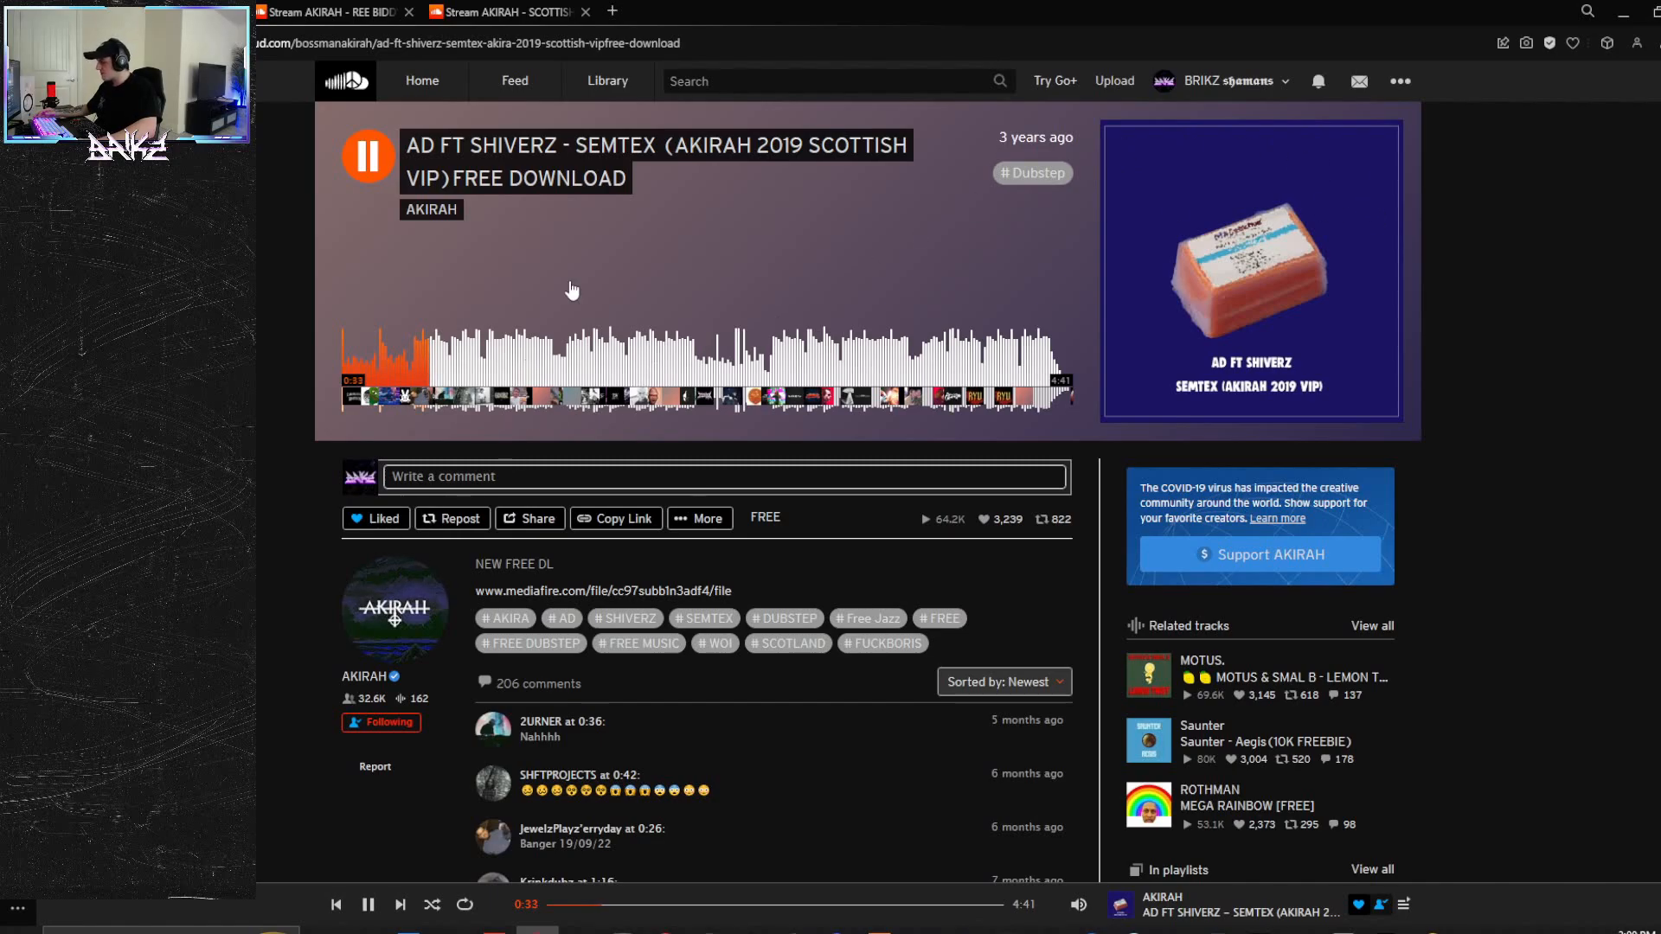
key(ctrl+shift+Tab)
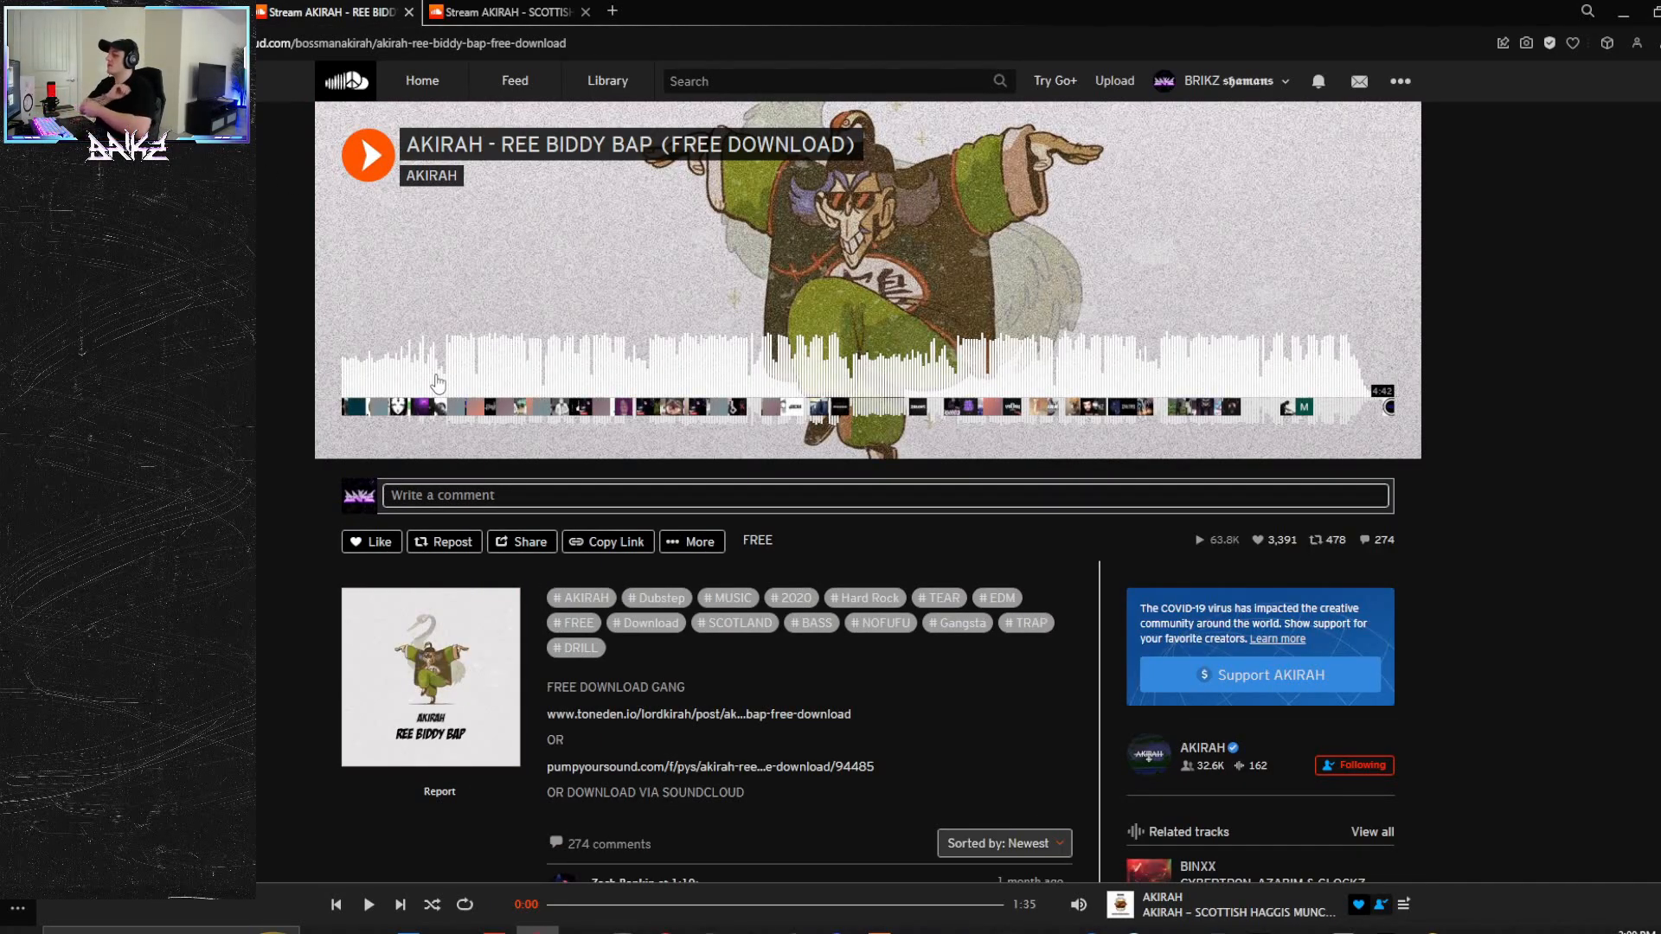
click(449, 372)
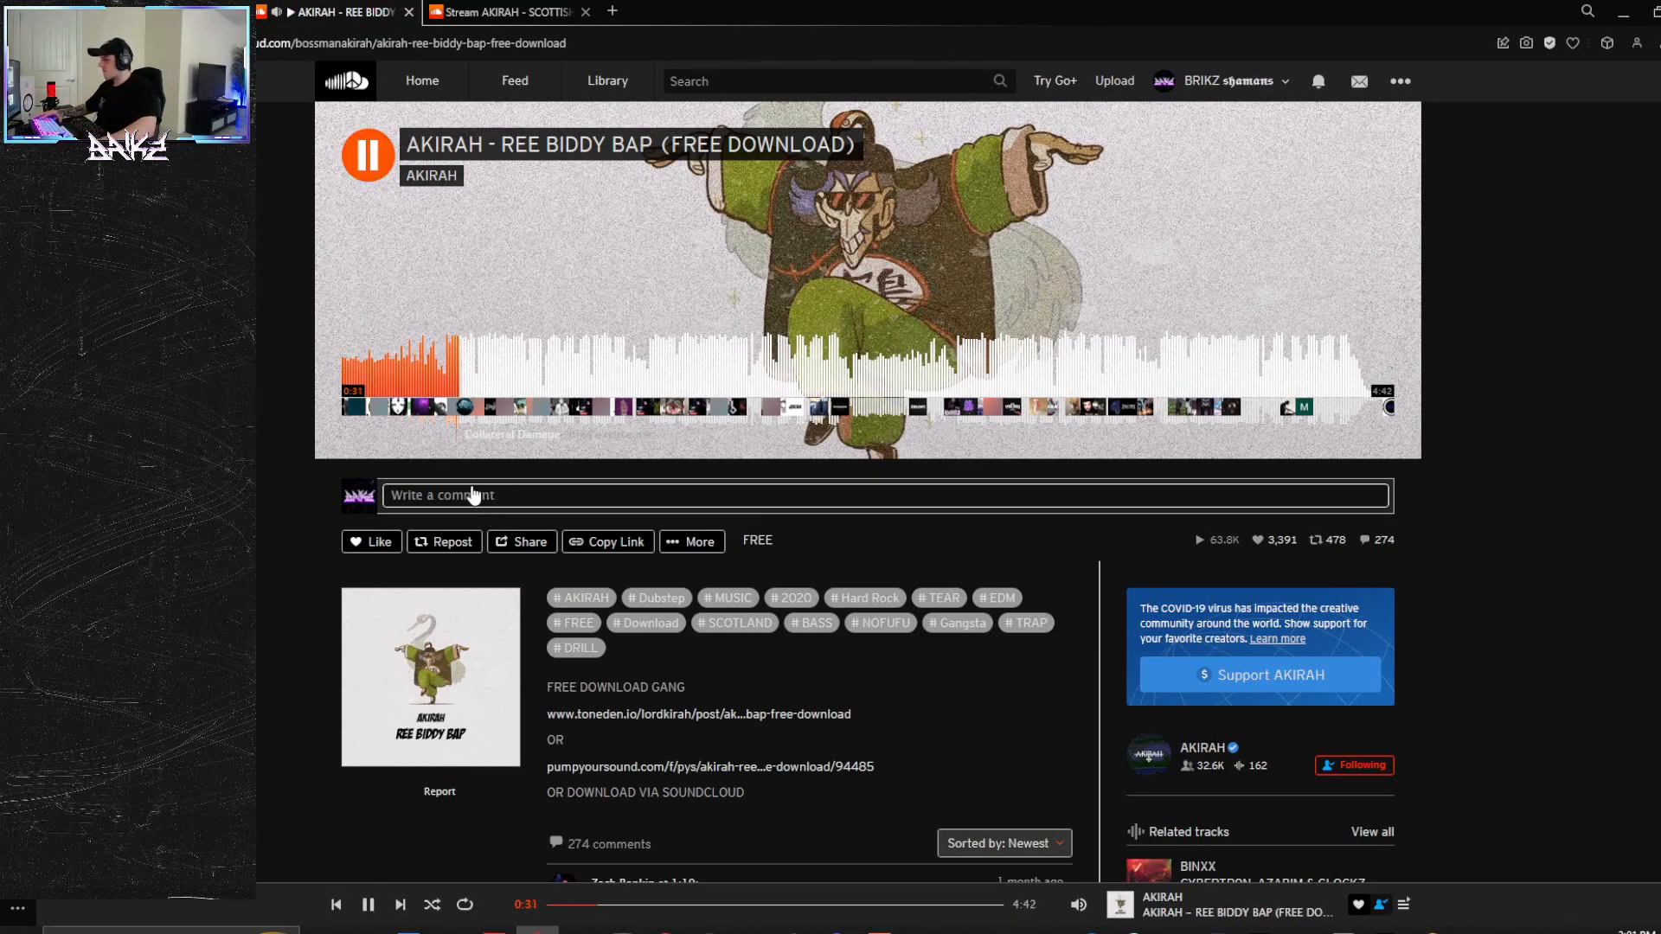
click(370, 176)
key(ctrl+Tab)
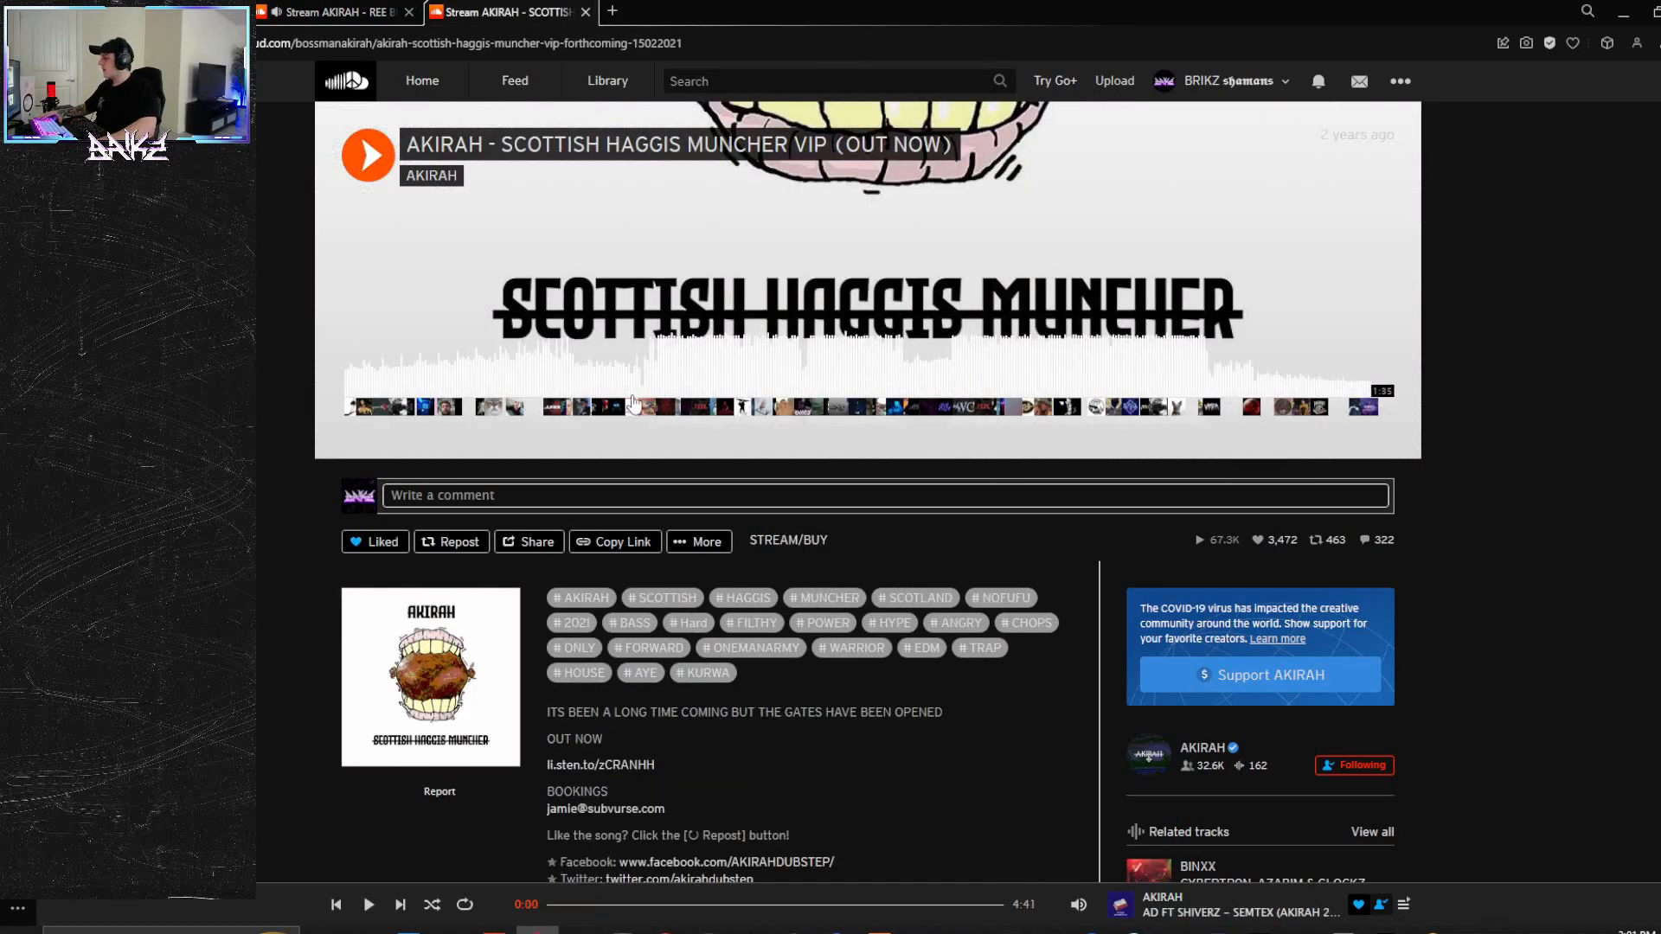
click(641, 374)
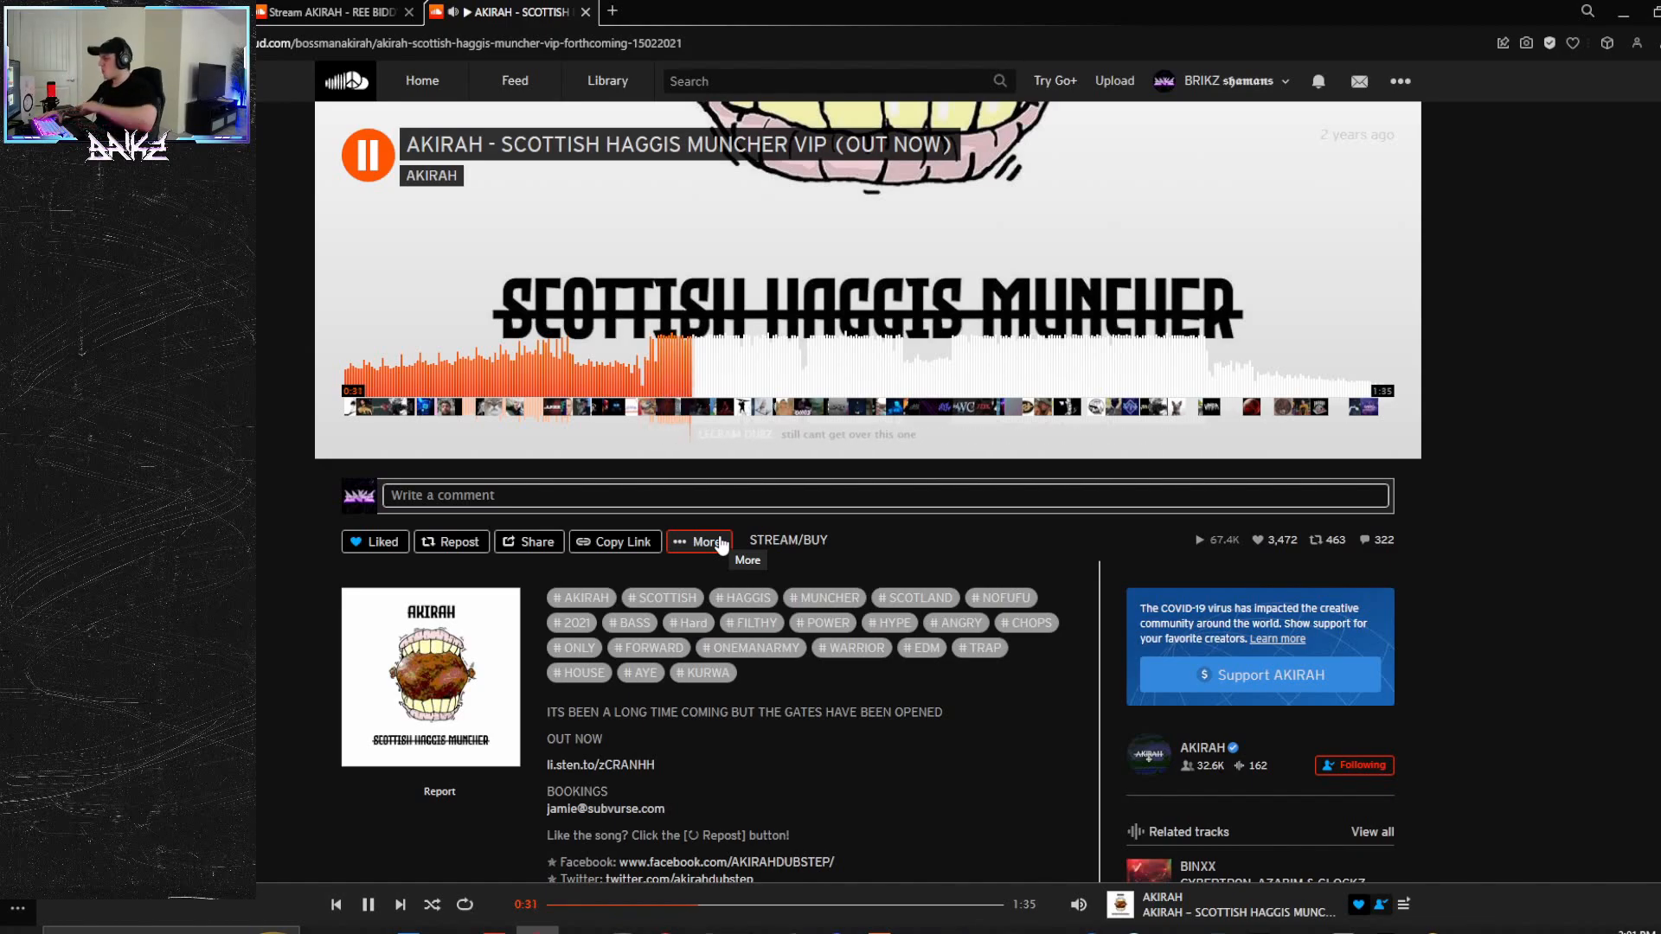
key(space)
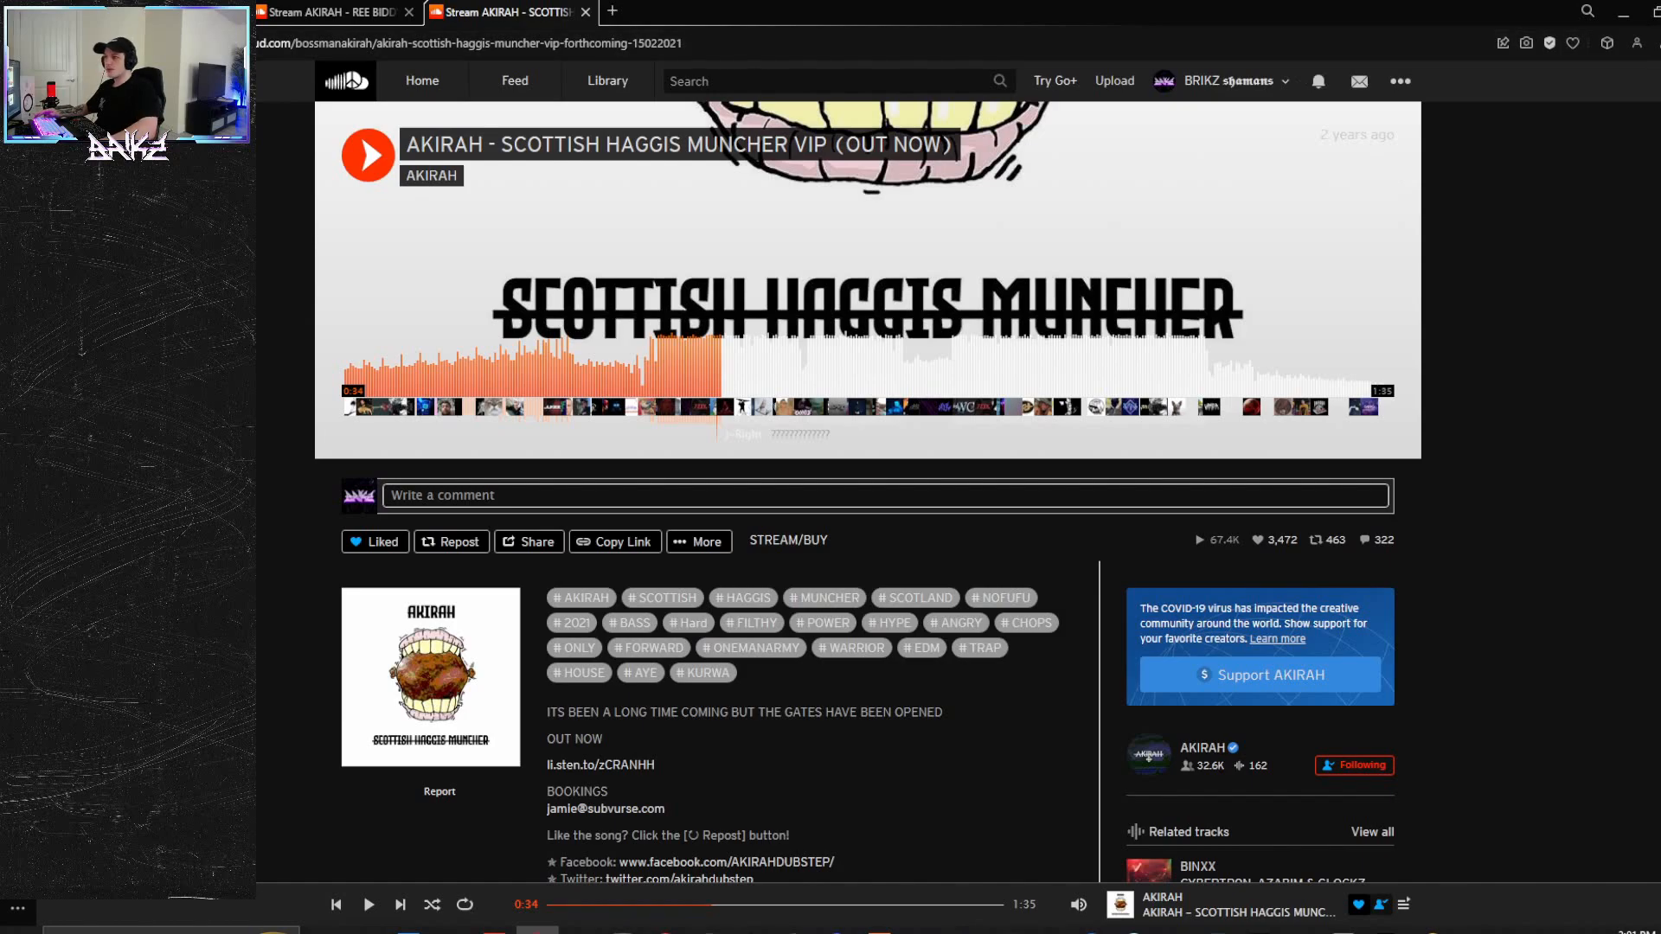
Step: Switch to FL Studio and play through the playlist arrangement of the AKIRAH GWIDDY project
key(alt+Tab)
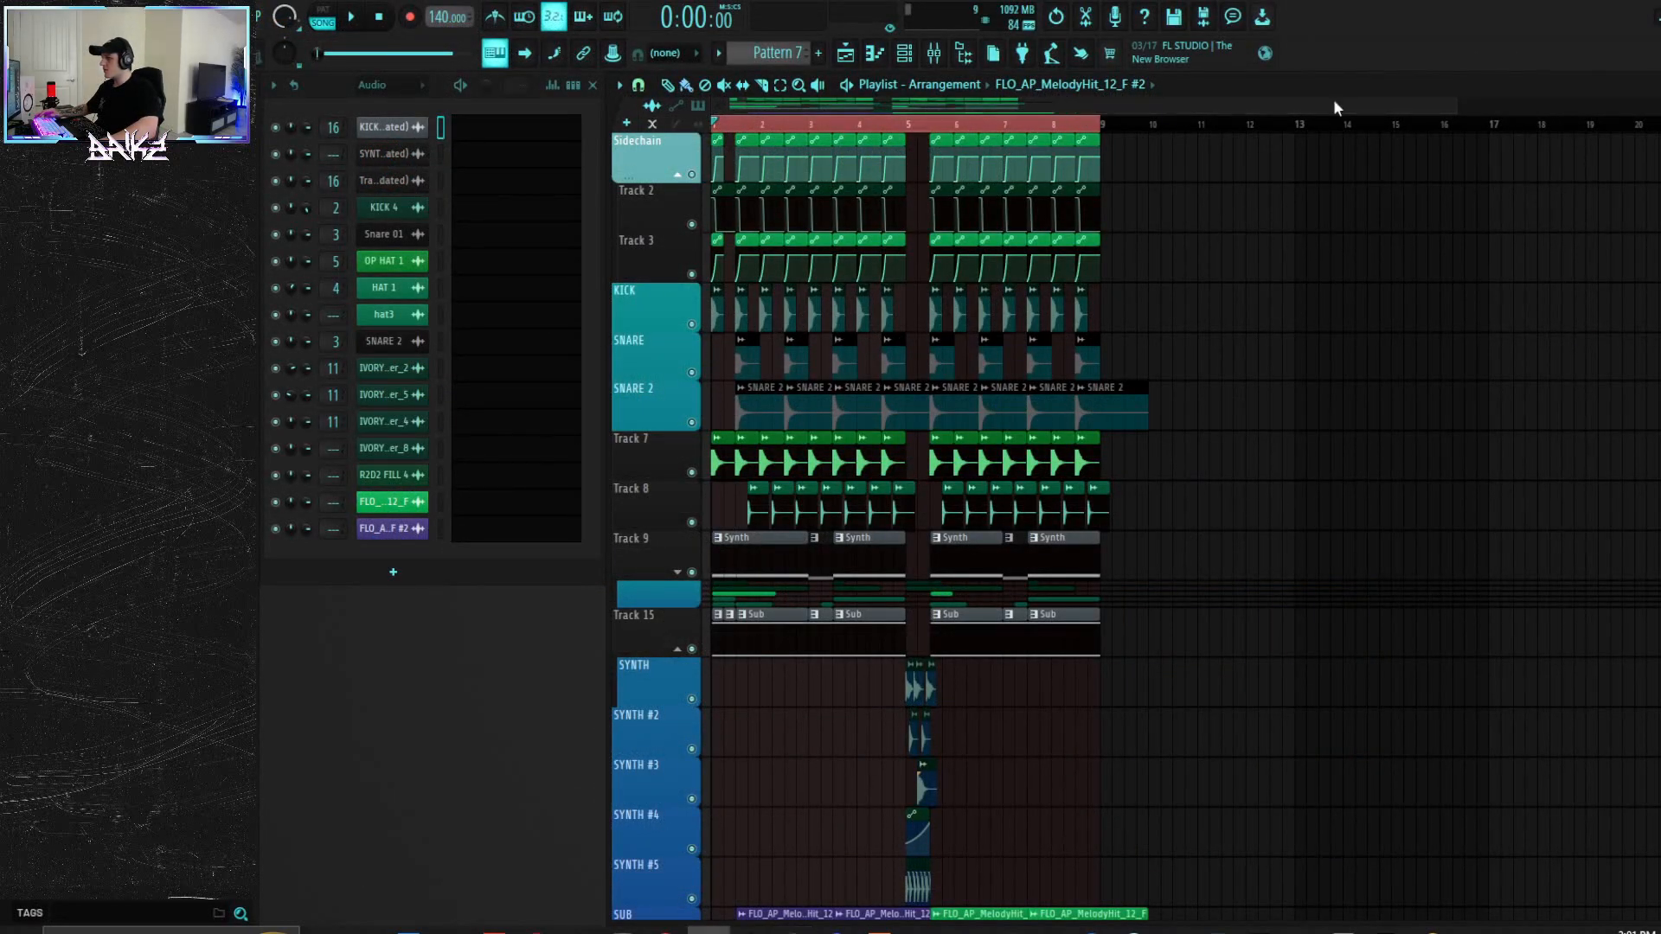
drag(1459, 110, 1404, 110)
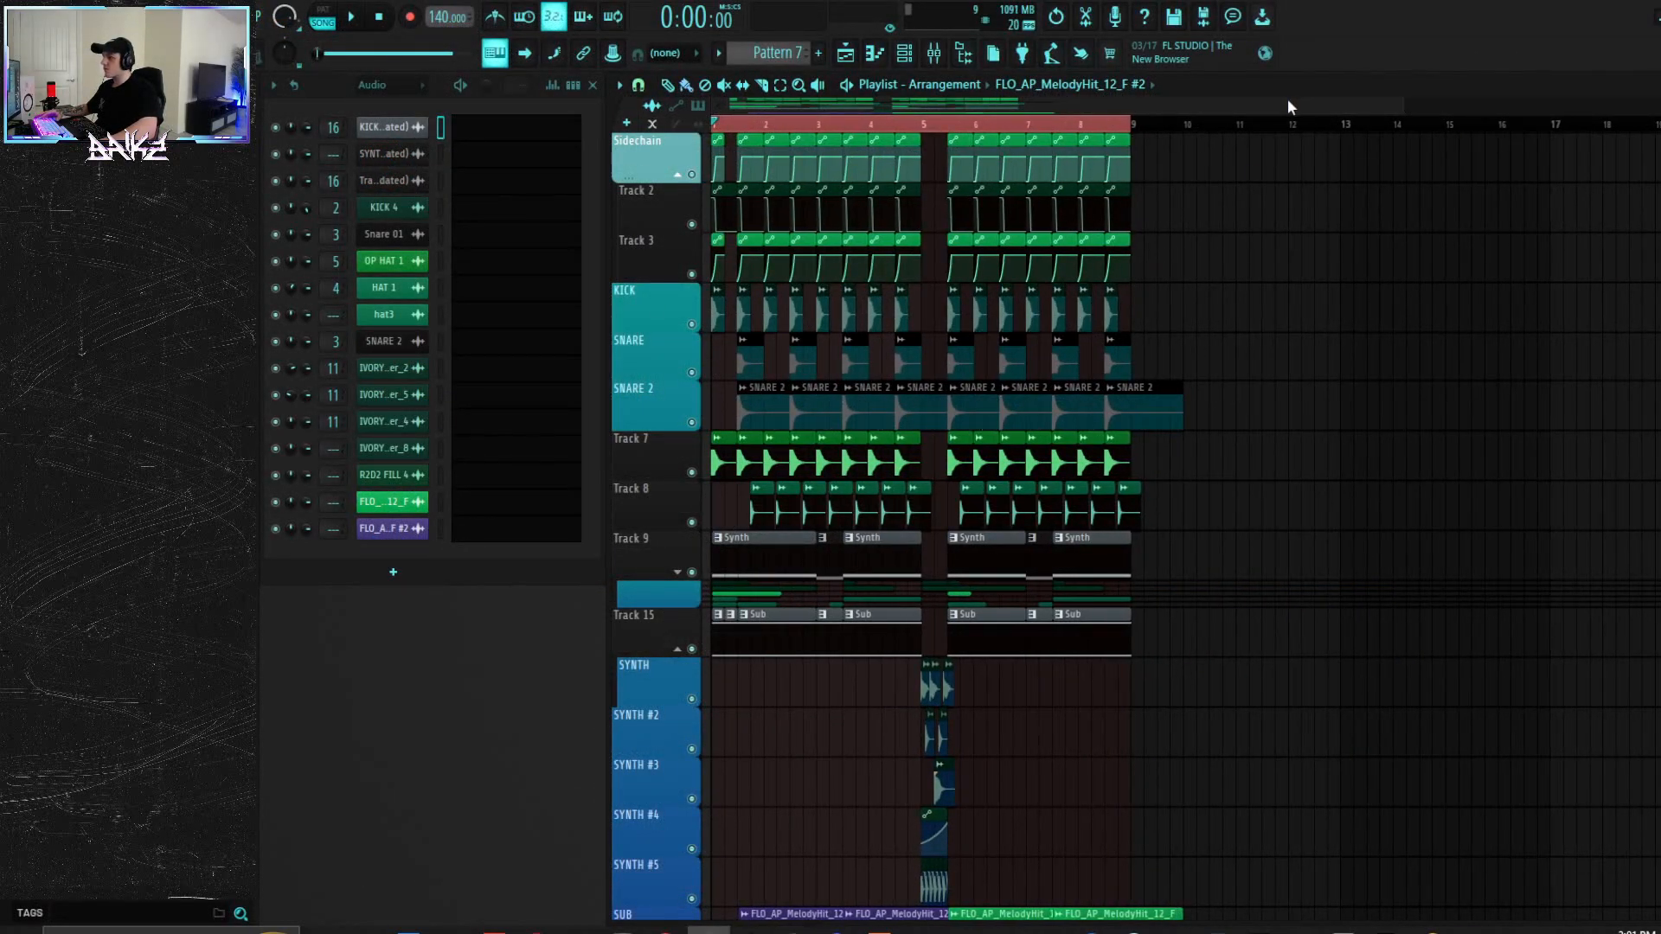
drag(1307, 95, 1170, 91)
double_click(1222, 75)
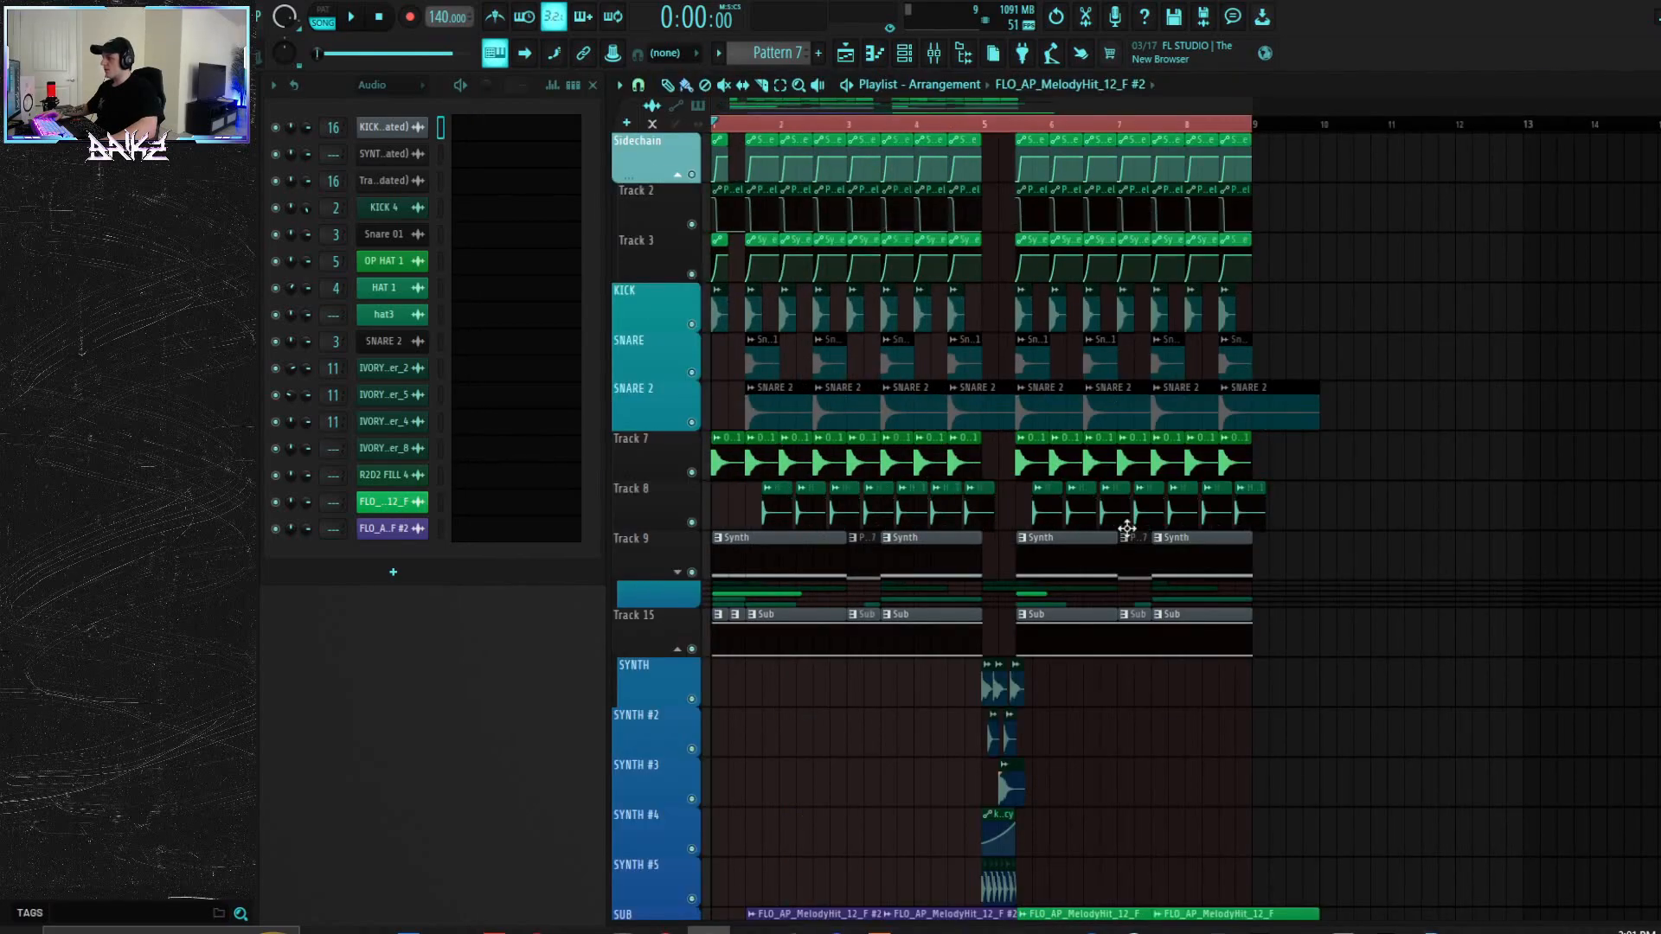
key(space)
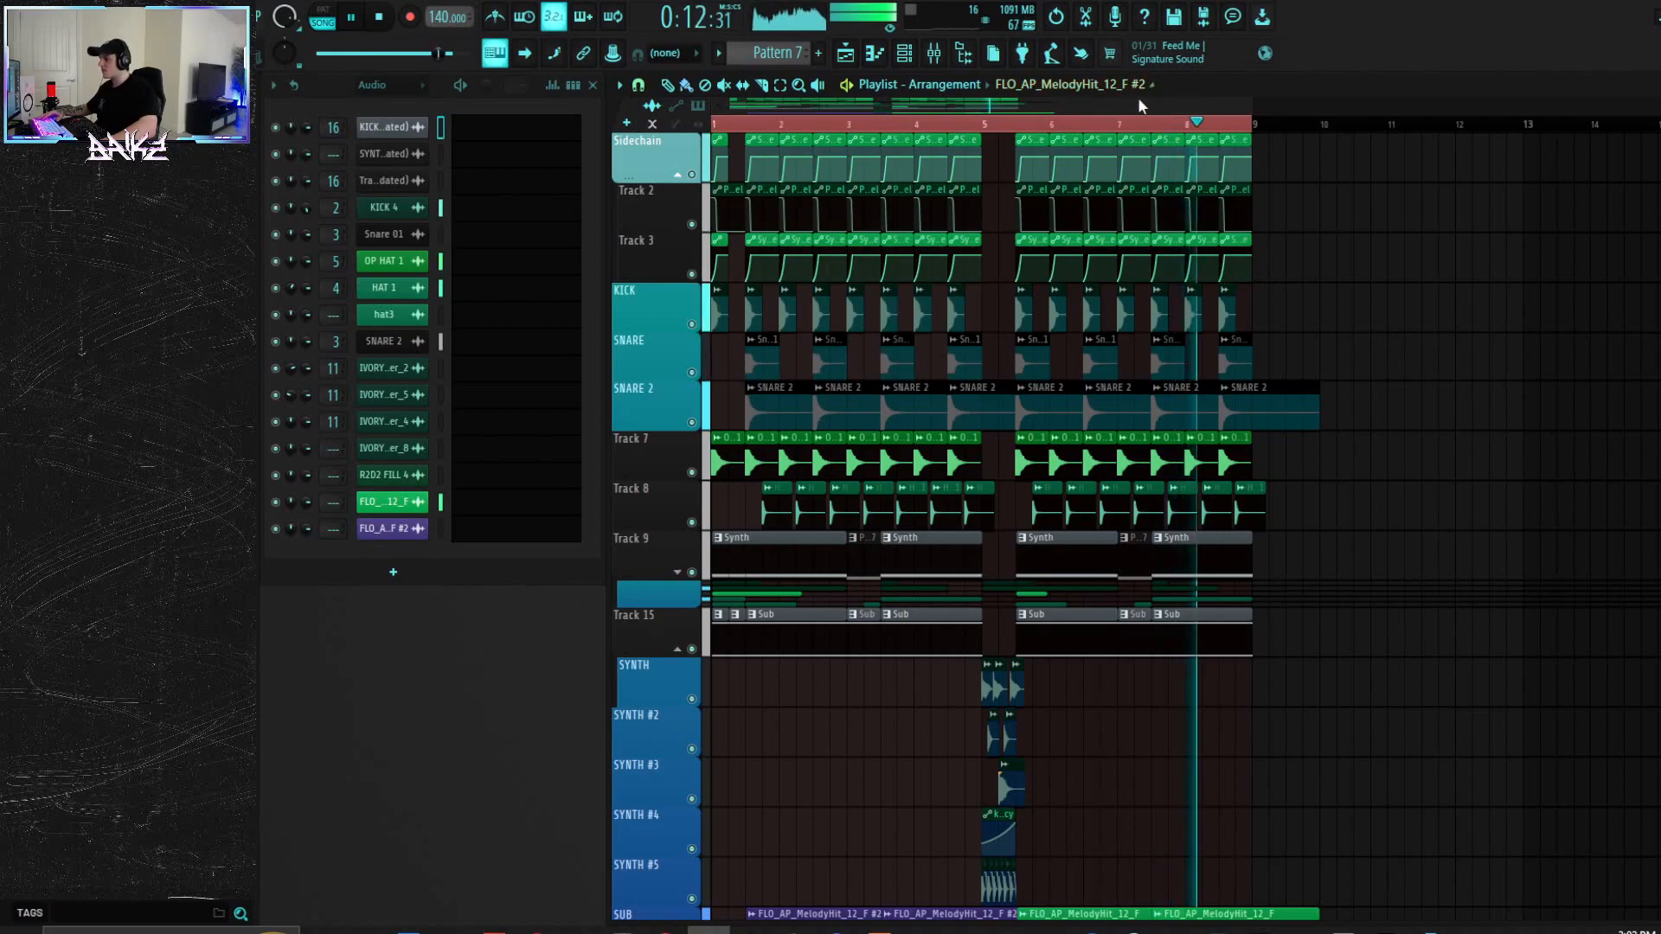
key(space)
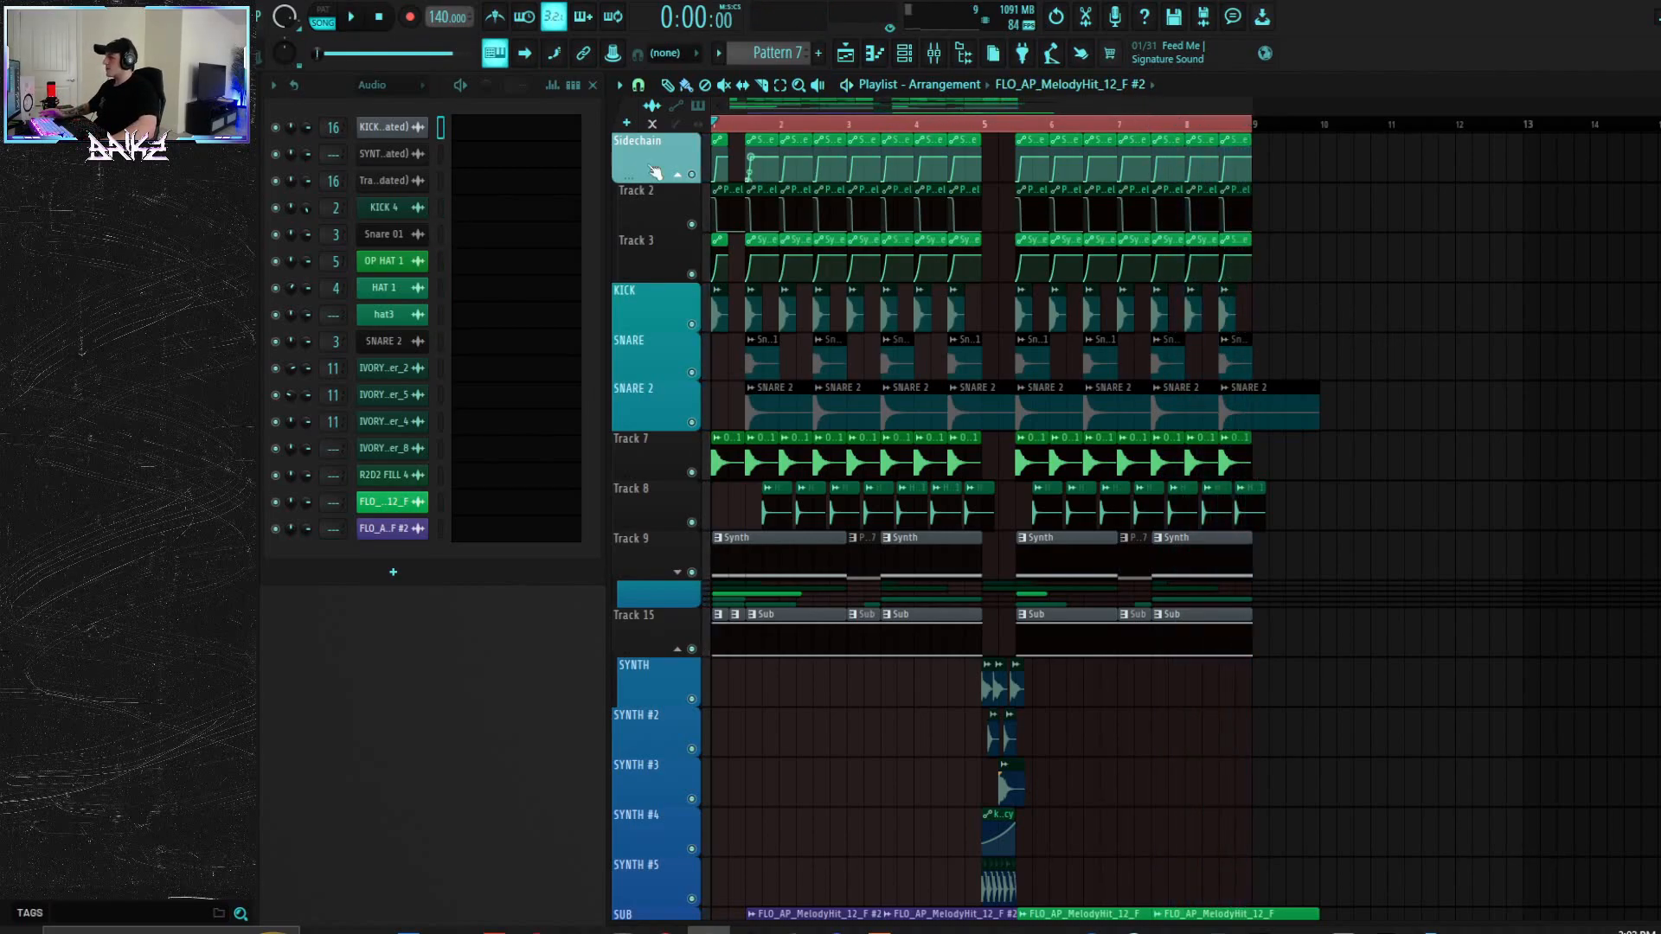
Step: Open a new project without saving AKIRAH GWIDDY.flp and replace its Vital channel with Reason Rack Plugin
click(173, 205)
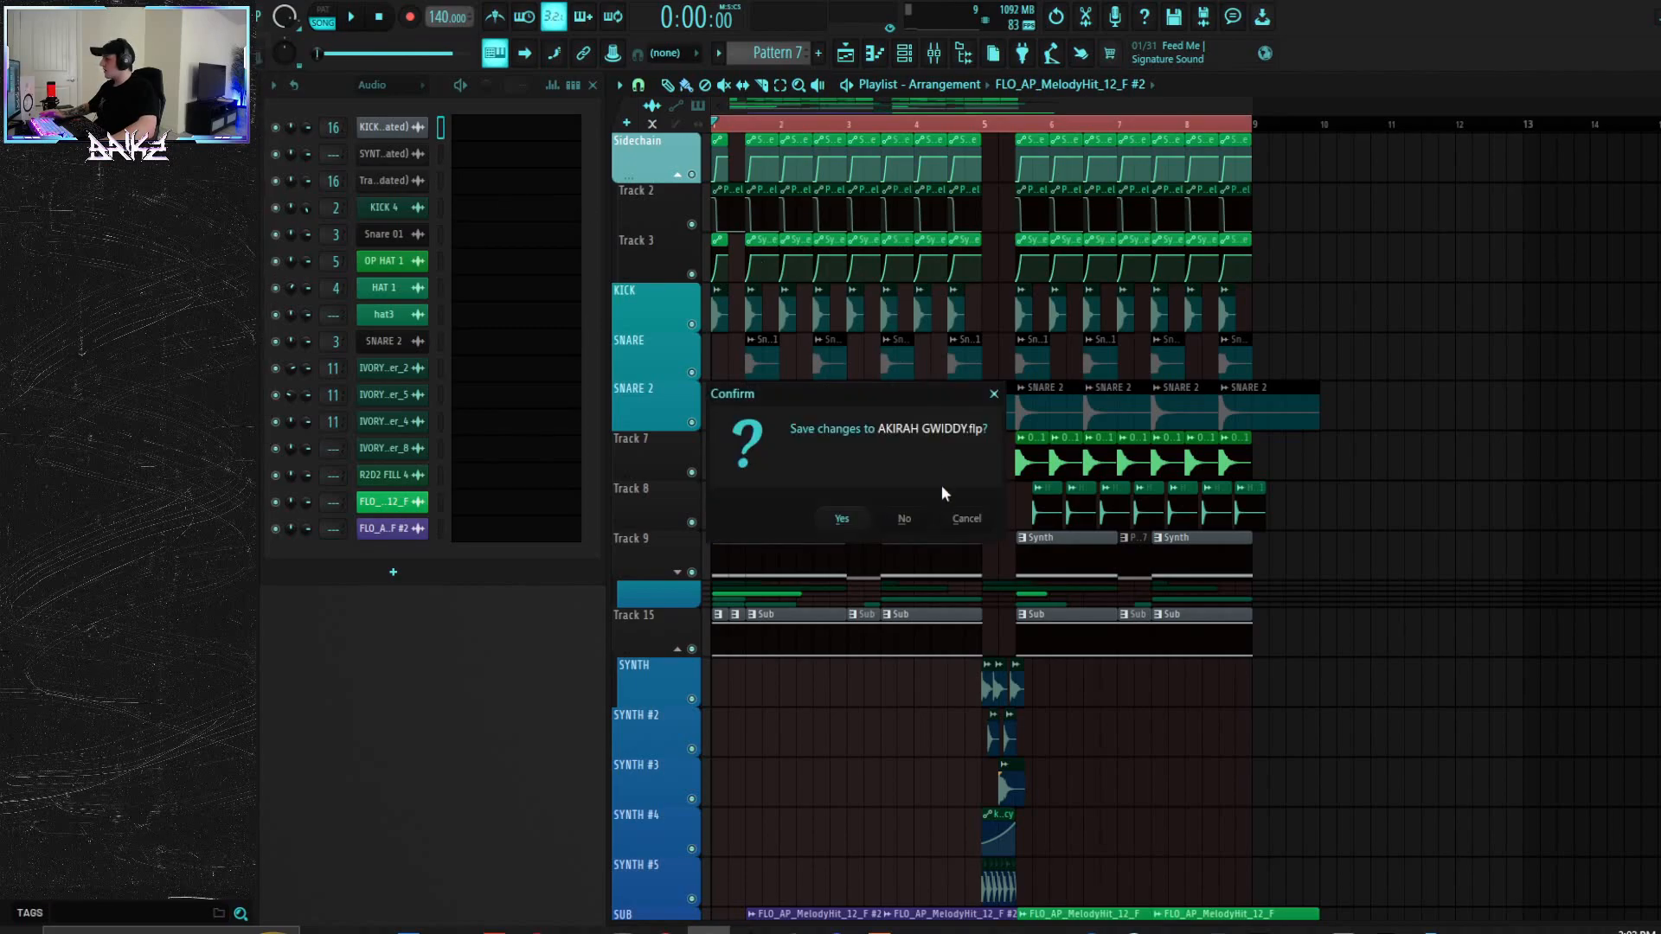
click(906, 520)
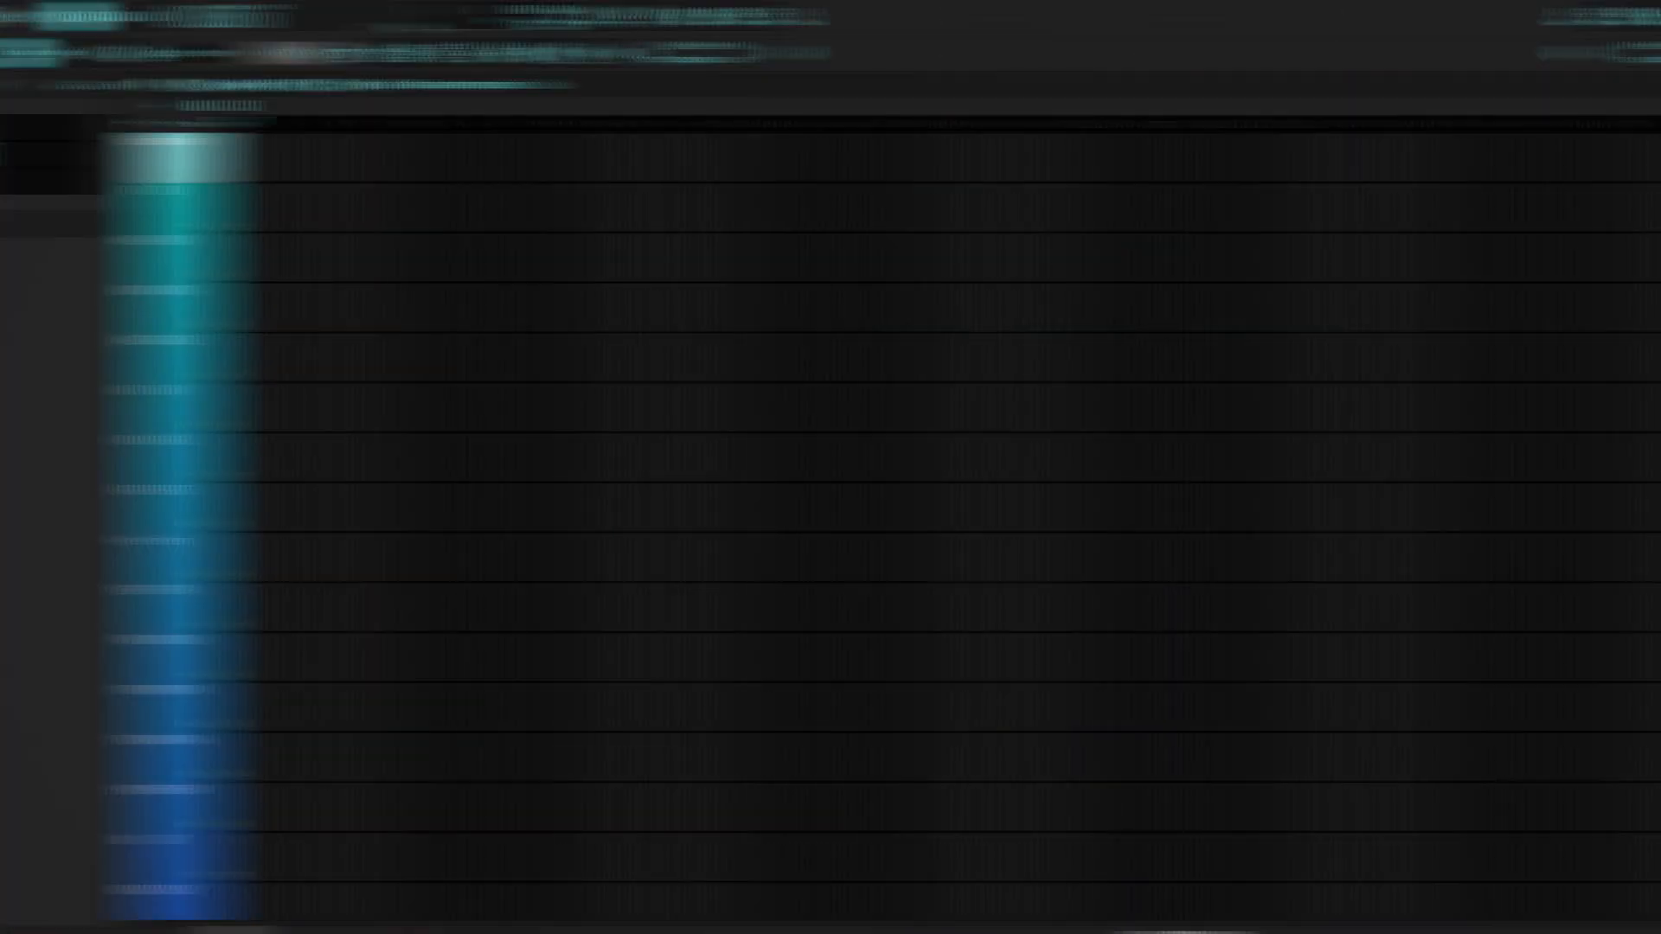
right_click(428, 149)
mouse_move(471, 298)
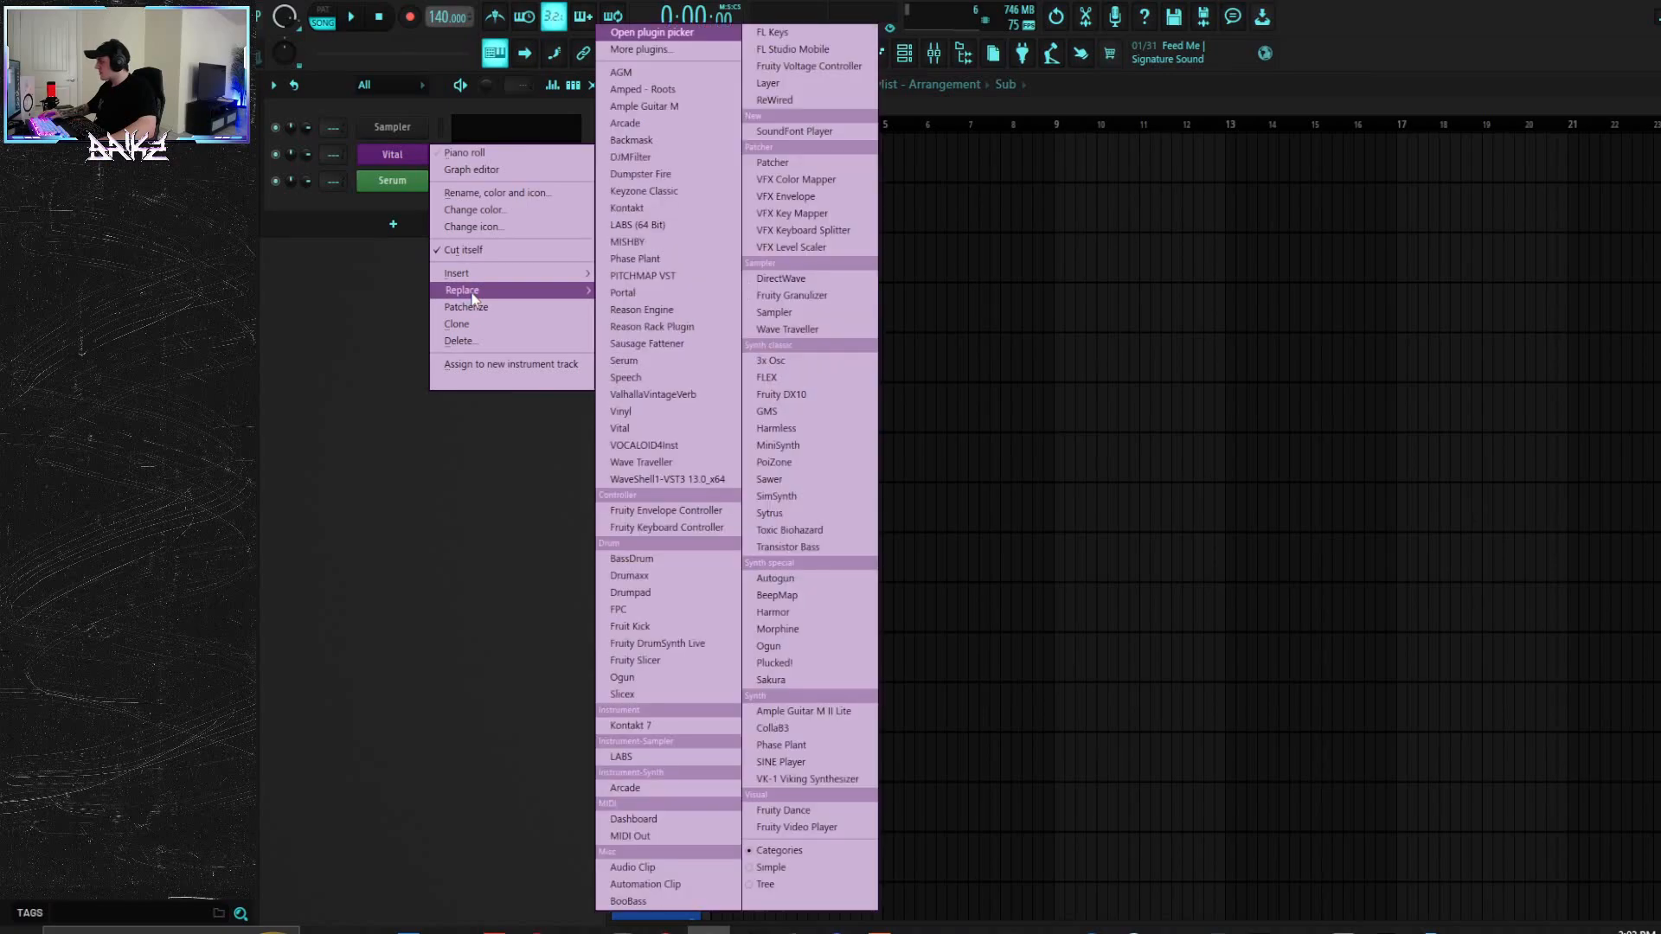
click(685, 328)
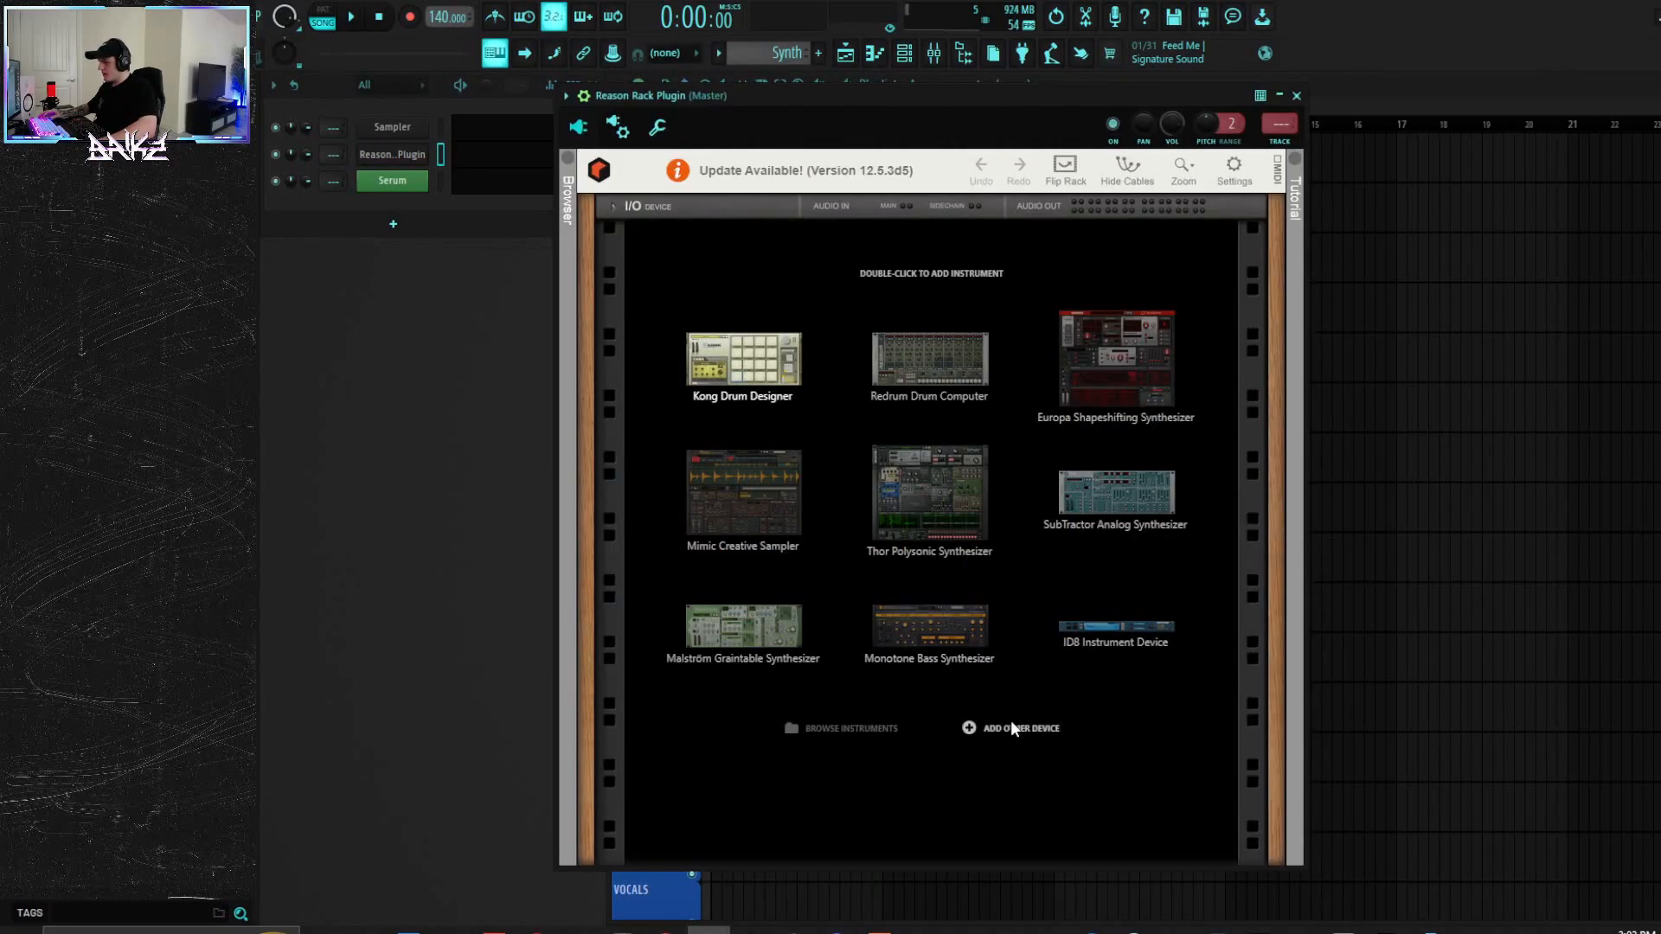
Step: Add a Malström Graintable Synthesizer to the empty Reason rack
click(969, 727)
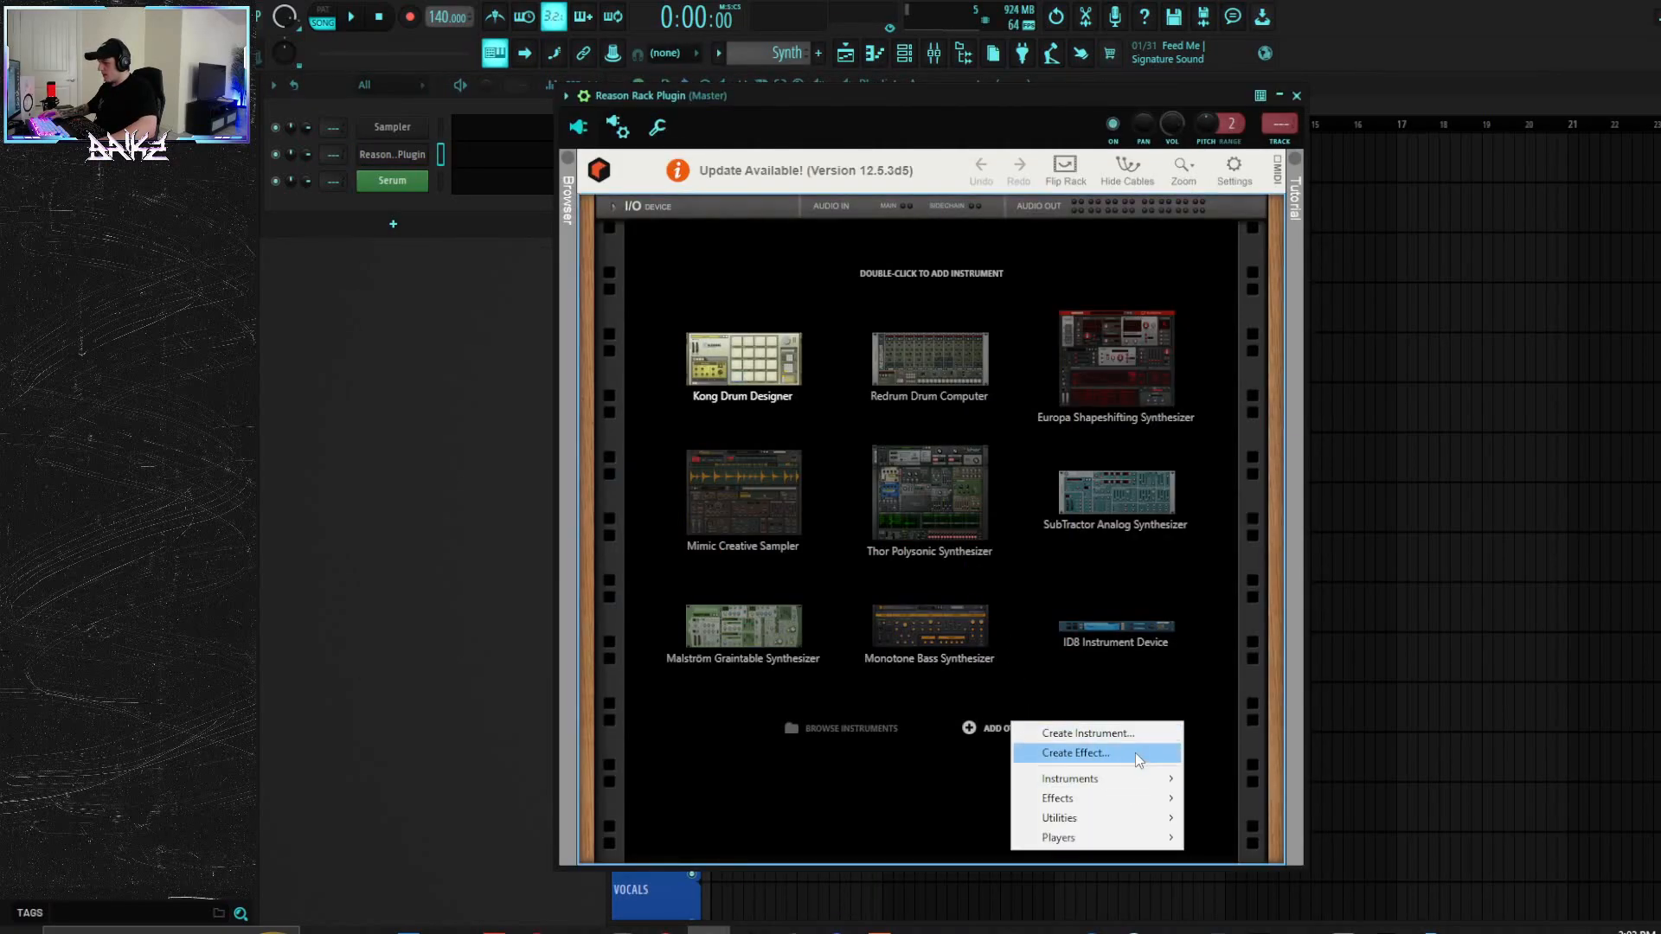
mouse_move(1124, 781)
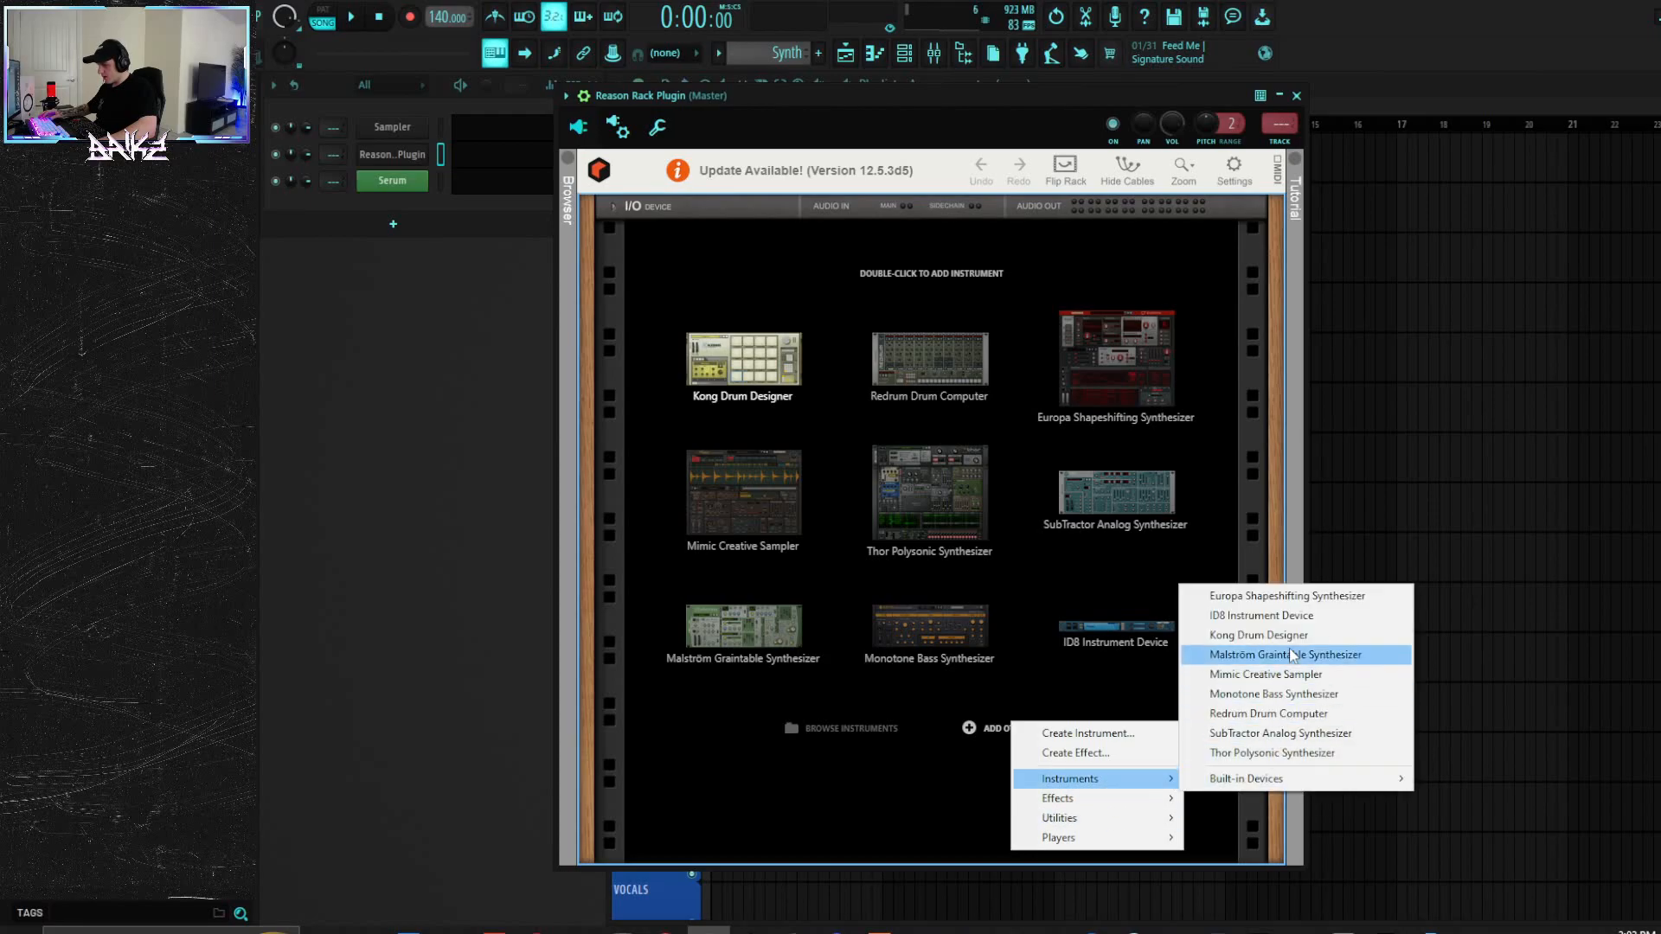
click(1286, 671)
Step: Reset the Malström to its initial patch and set oscillator A to the Square waveform at octave 1
right_click(993, 388)
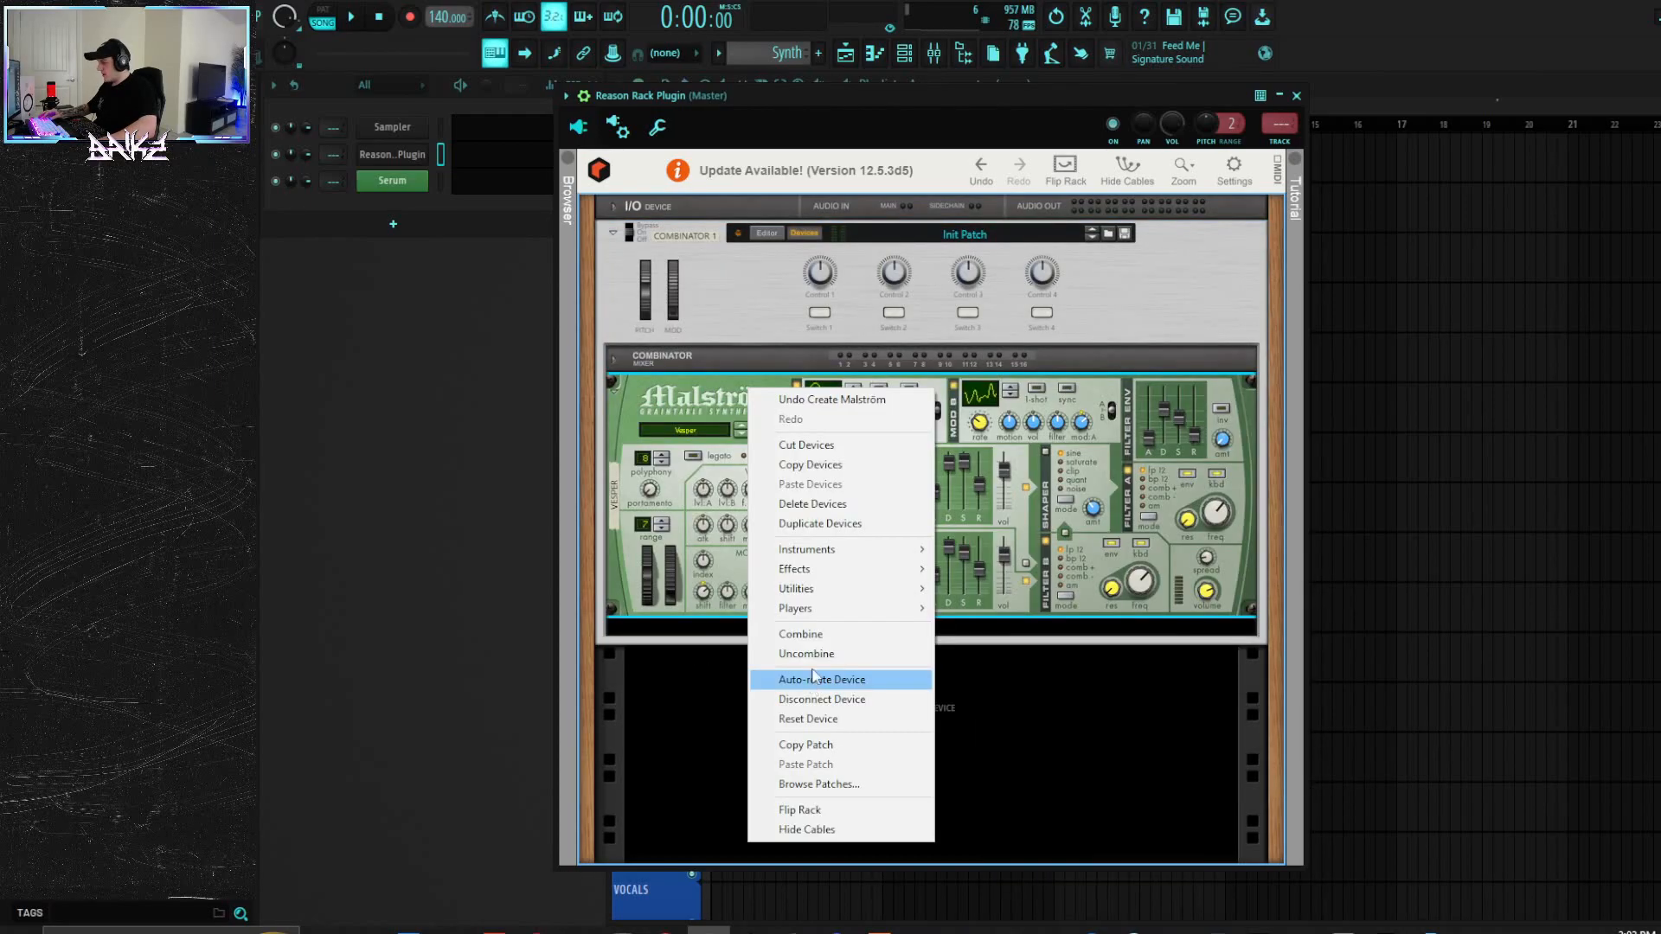
click(841, 720)
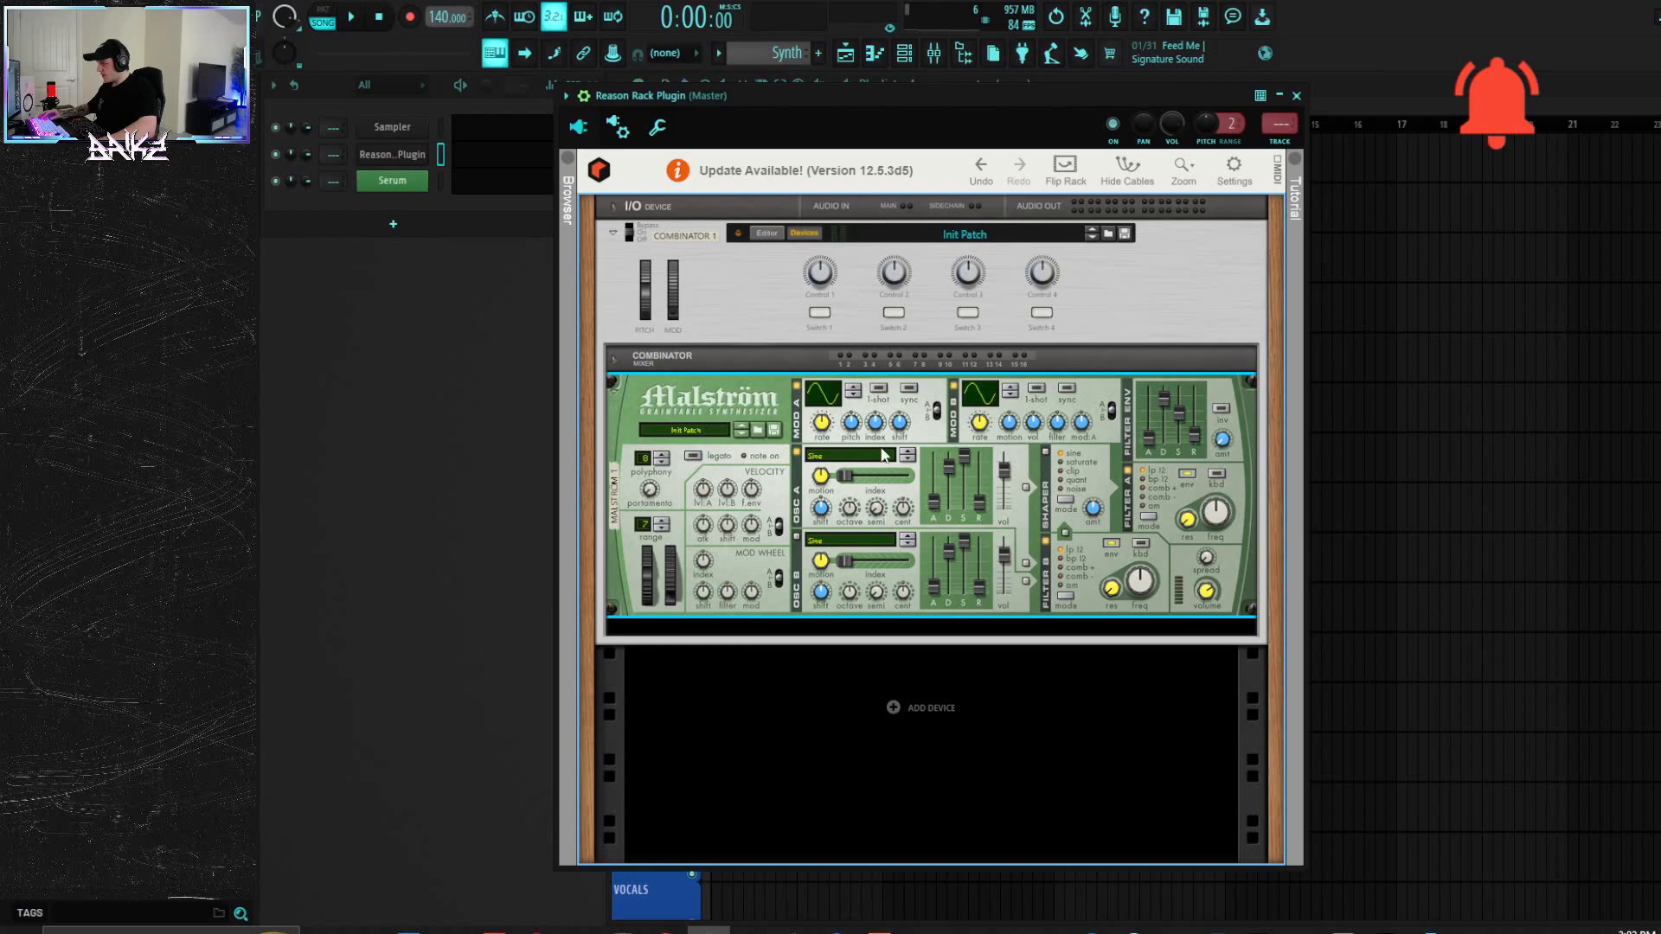
click(907, 459)
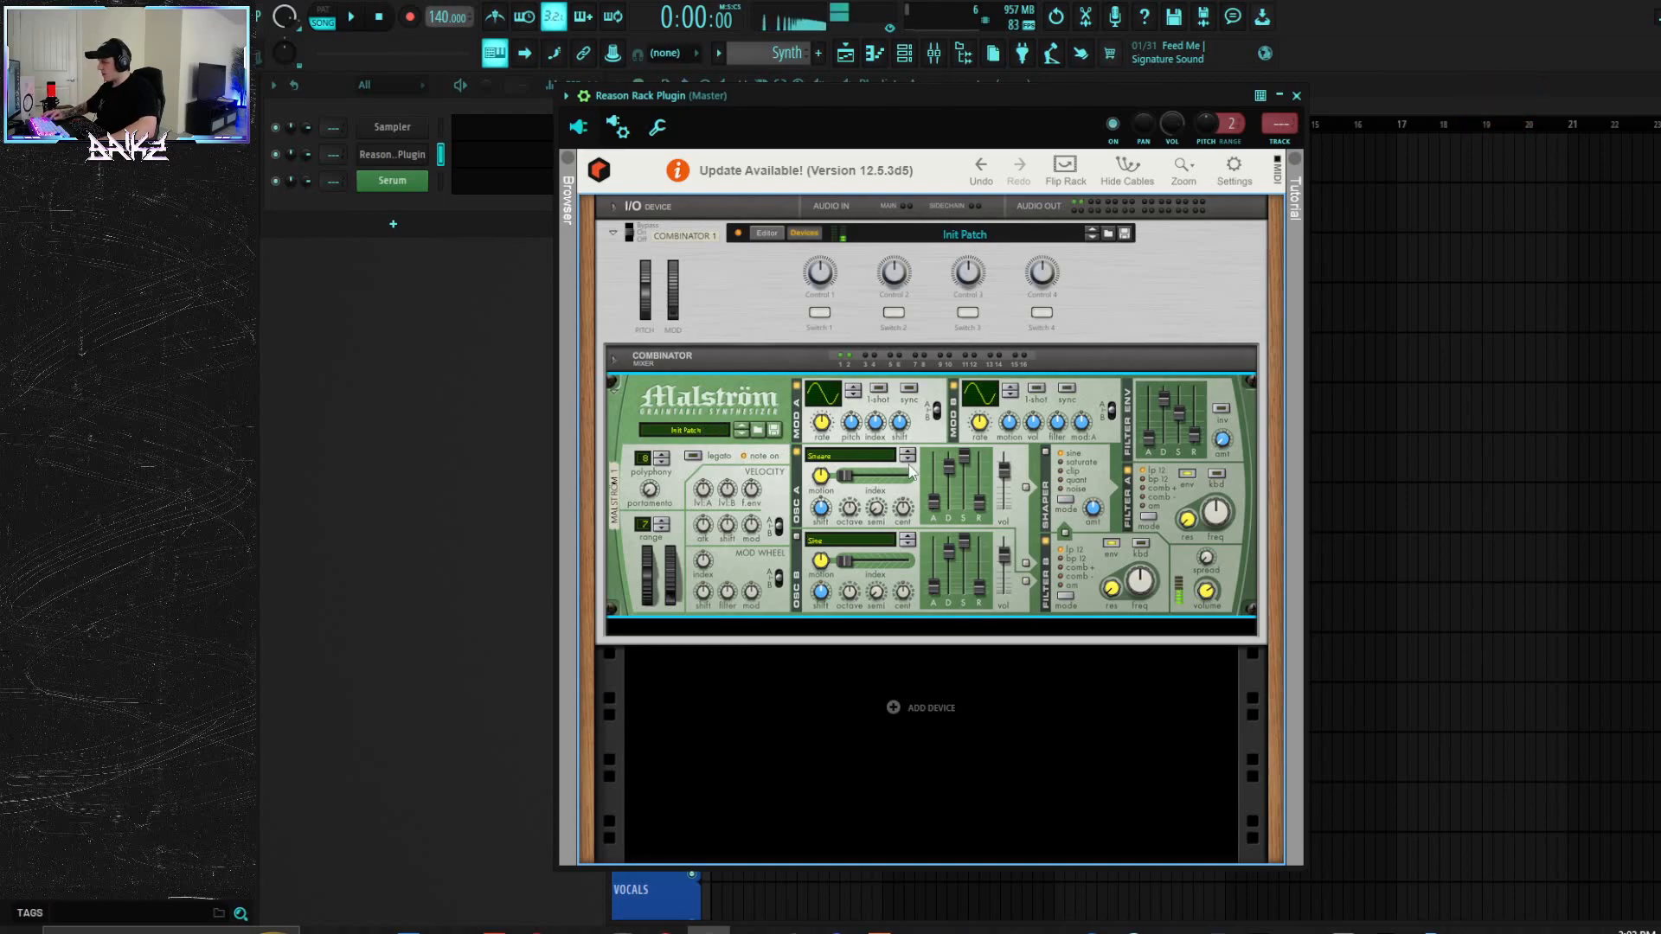
drag(851, 513, 855, 537)
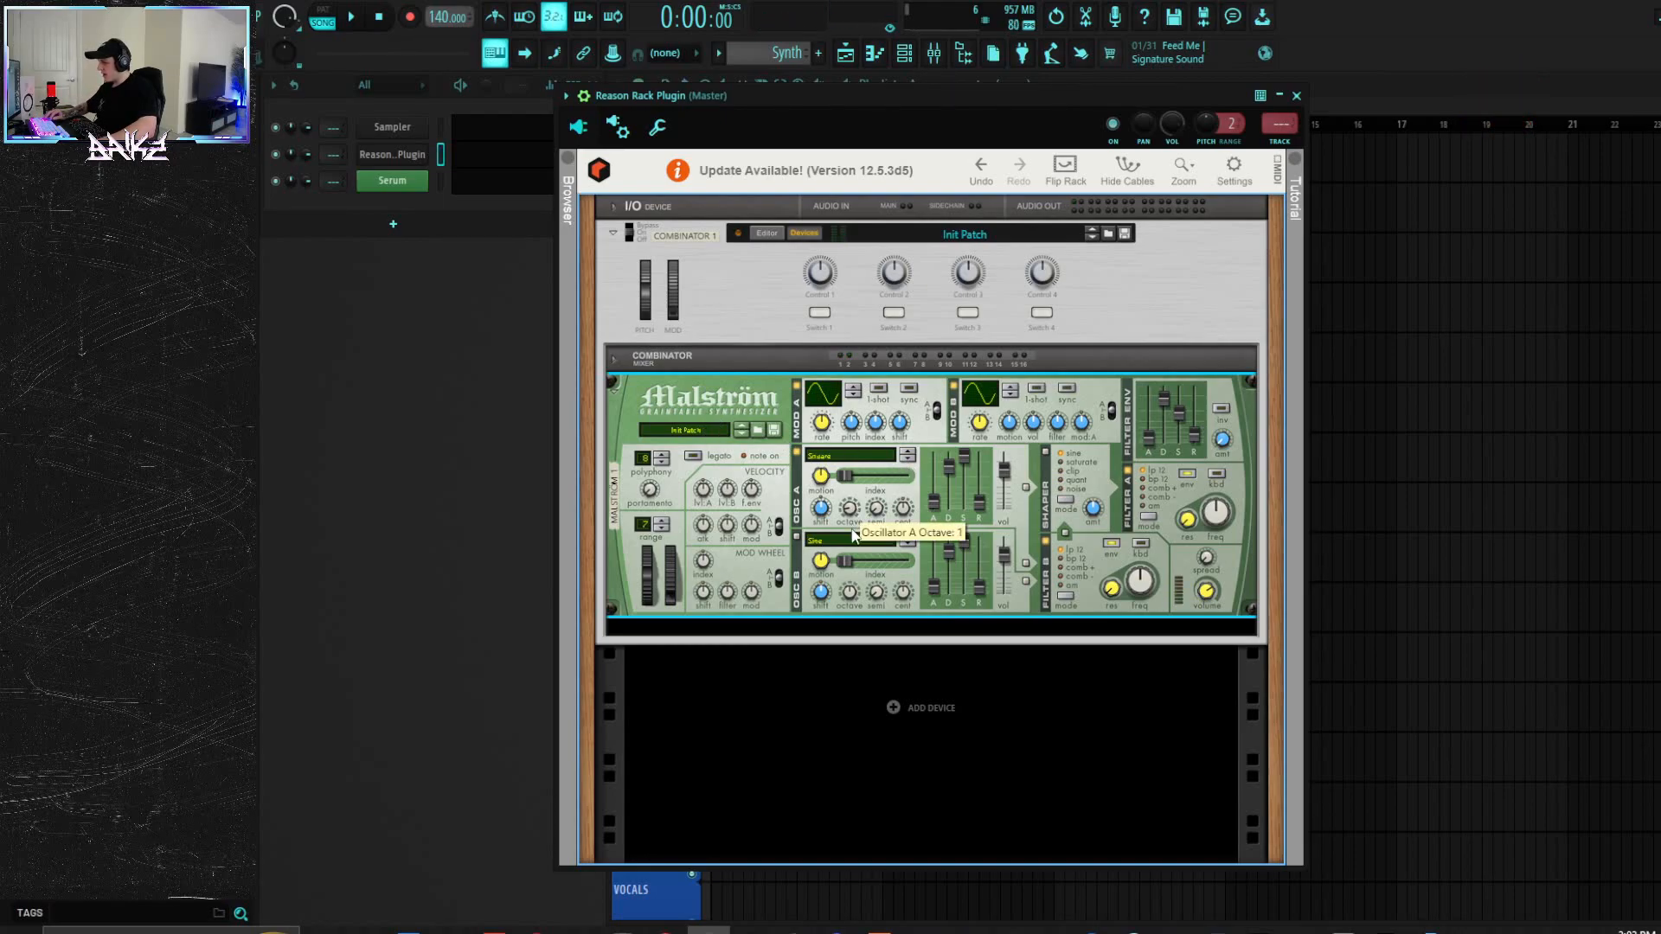
Step: Draw one long low note in the Reason Rack Plugin's piano roll
click(502, 158)
scroll(637, 518, down, 8)
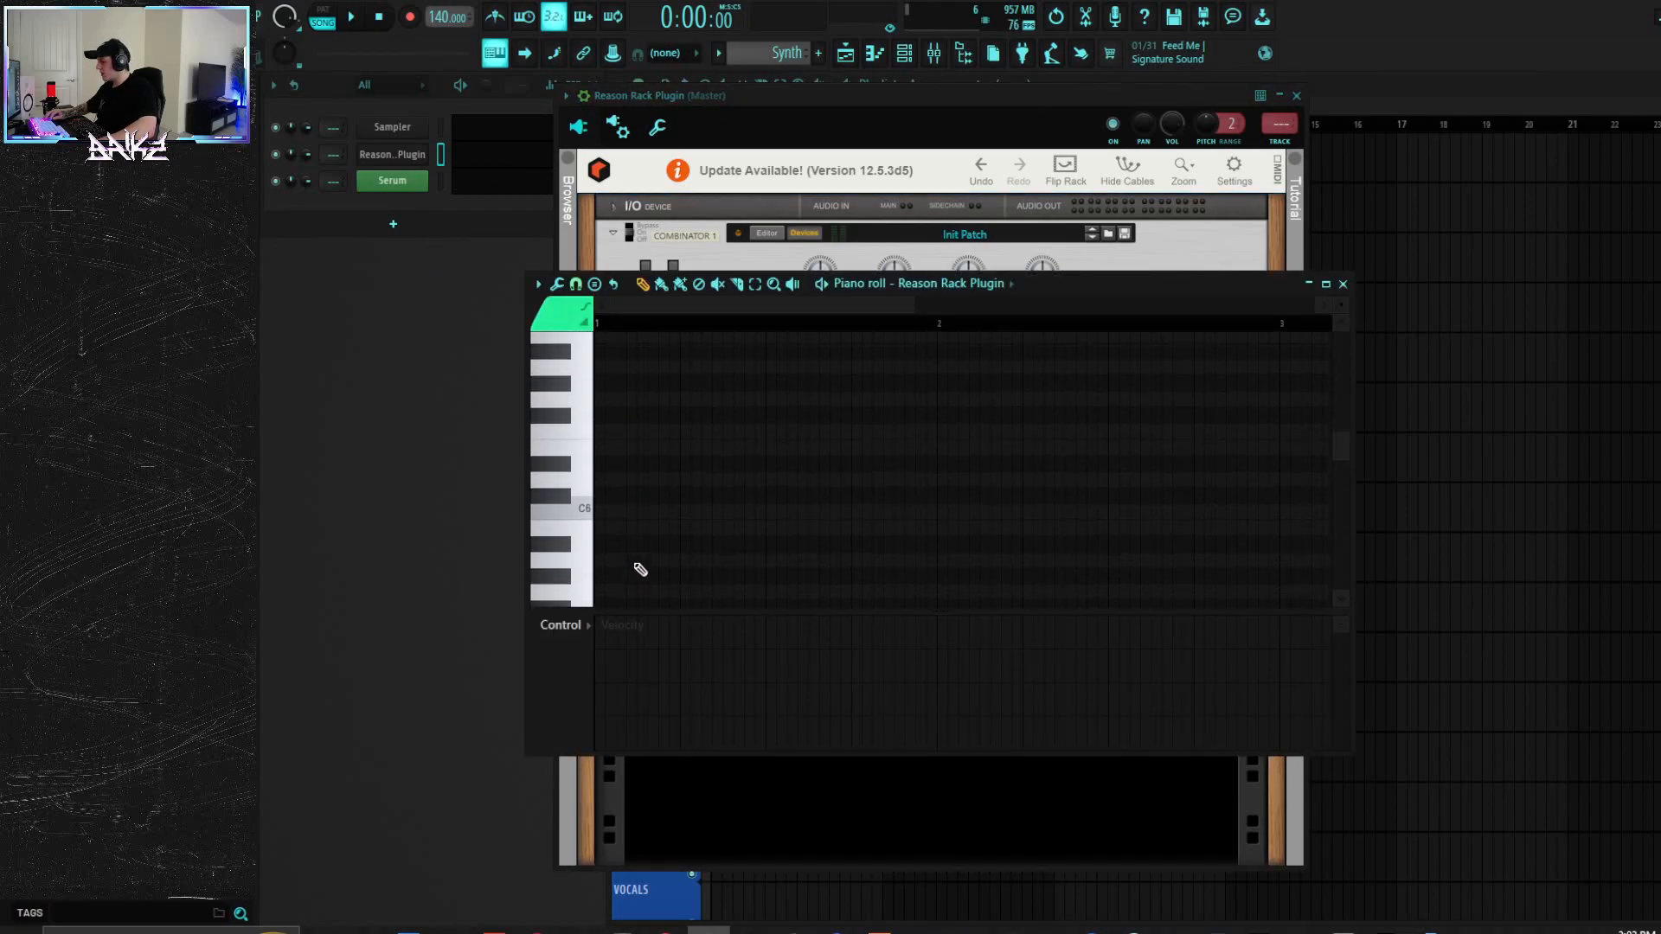
scroll(638, 500, down, 4)
mouse_move(636, 495)
mouse_down()
mouse_move(500, 356)
mouse_move(498, 407)
mouse_up()
drag(638, 400, 1044, 412)
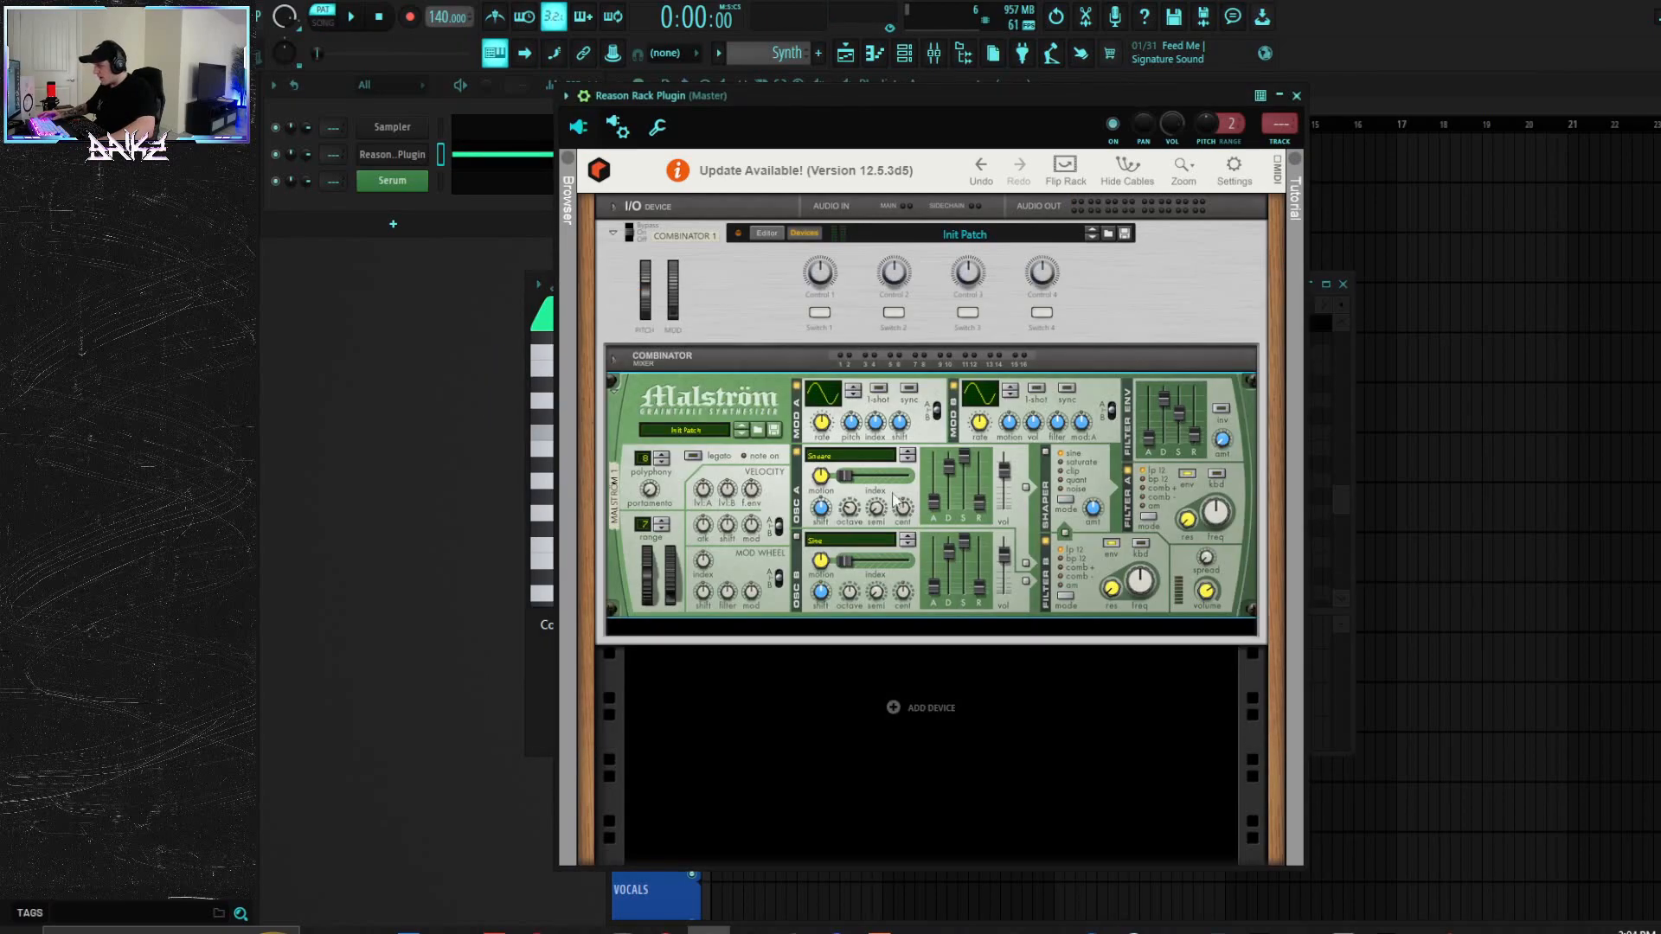
Step: Sync Malström modulator B to the tempo, raise its modulation of the oscillator level and audition the sound
click(1069, 391)
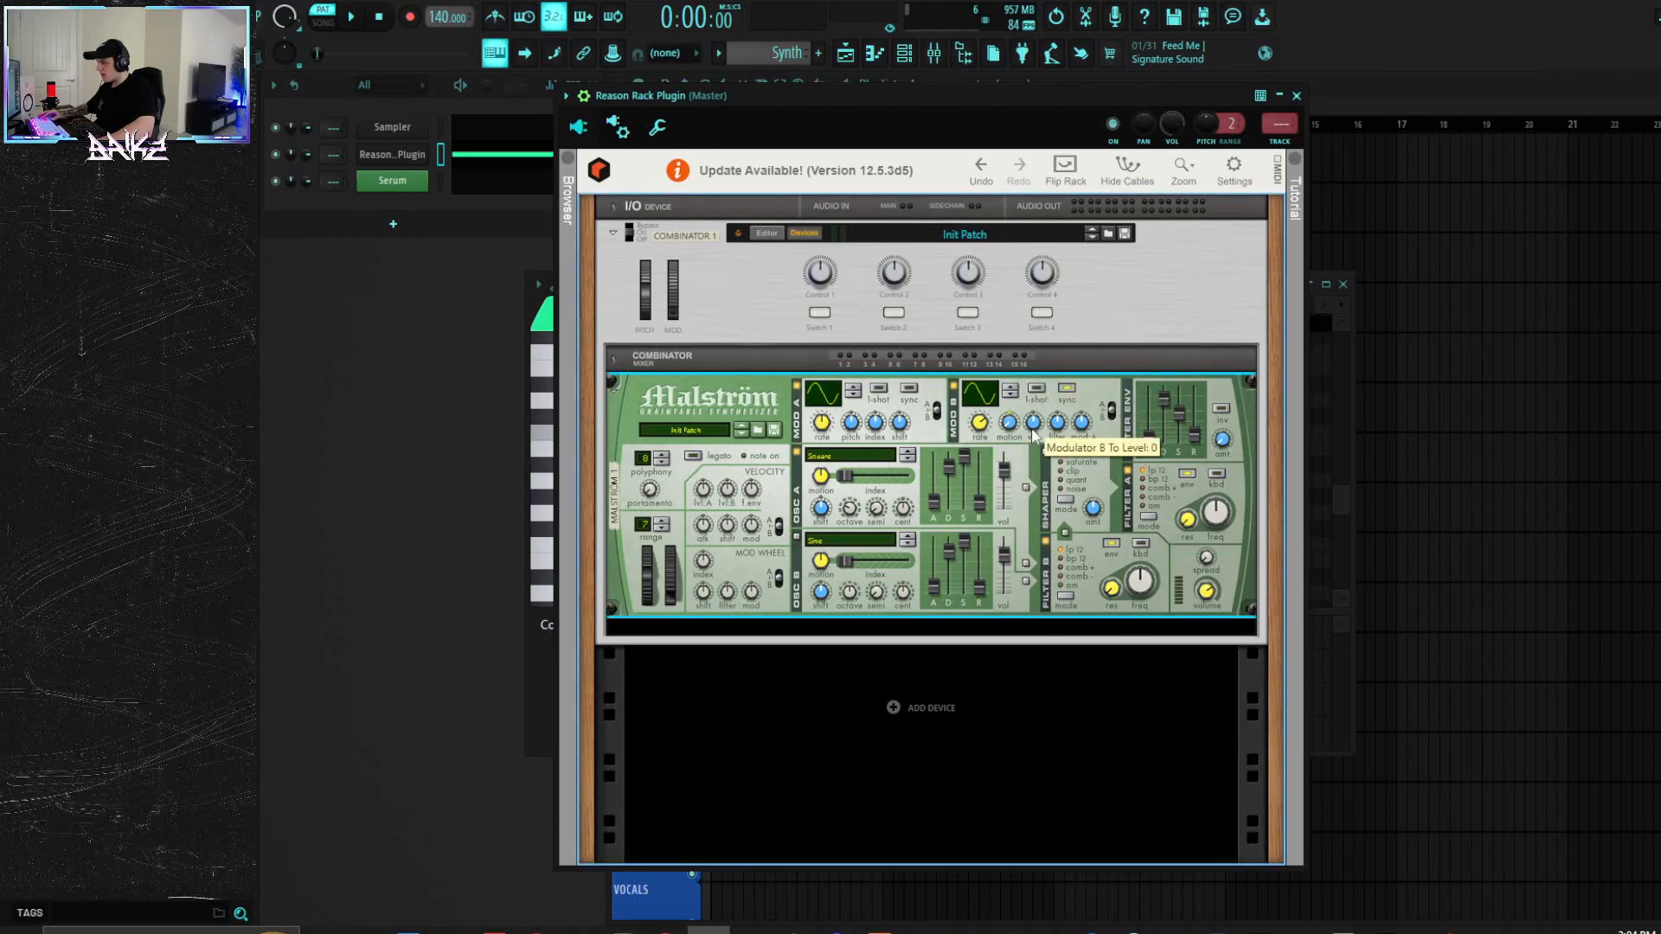
drag(1035, 427, 1019, 350)
key(c)
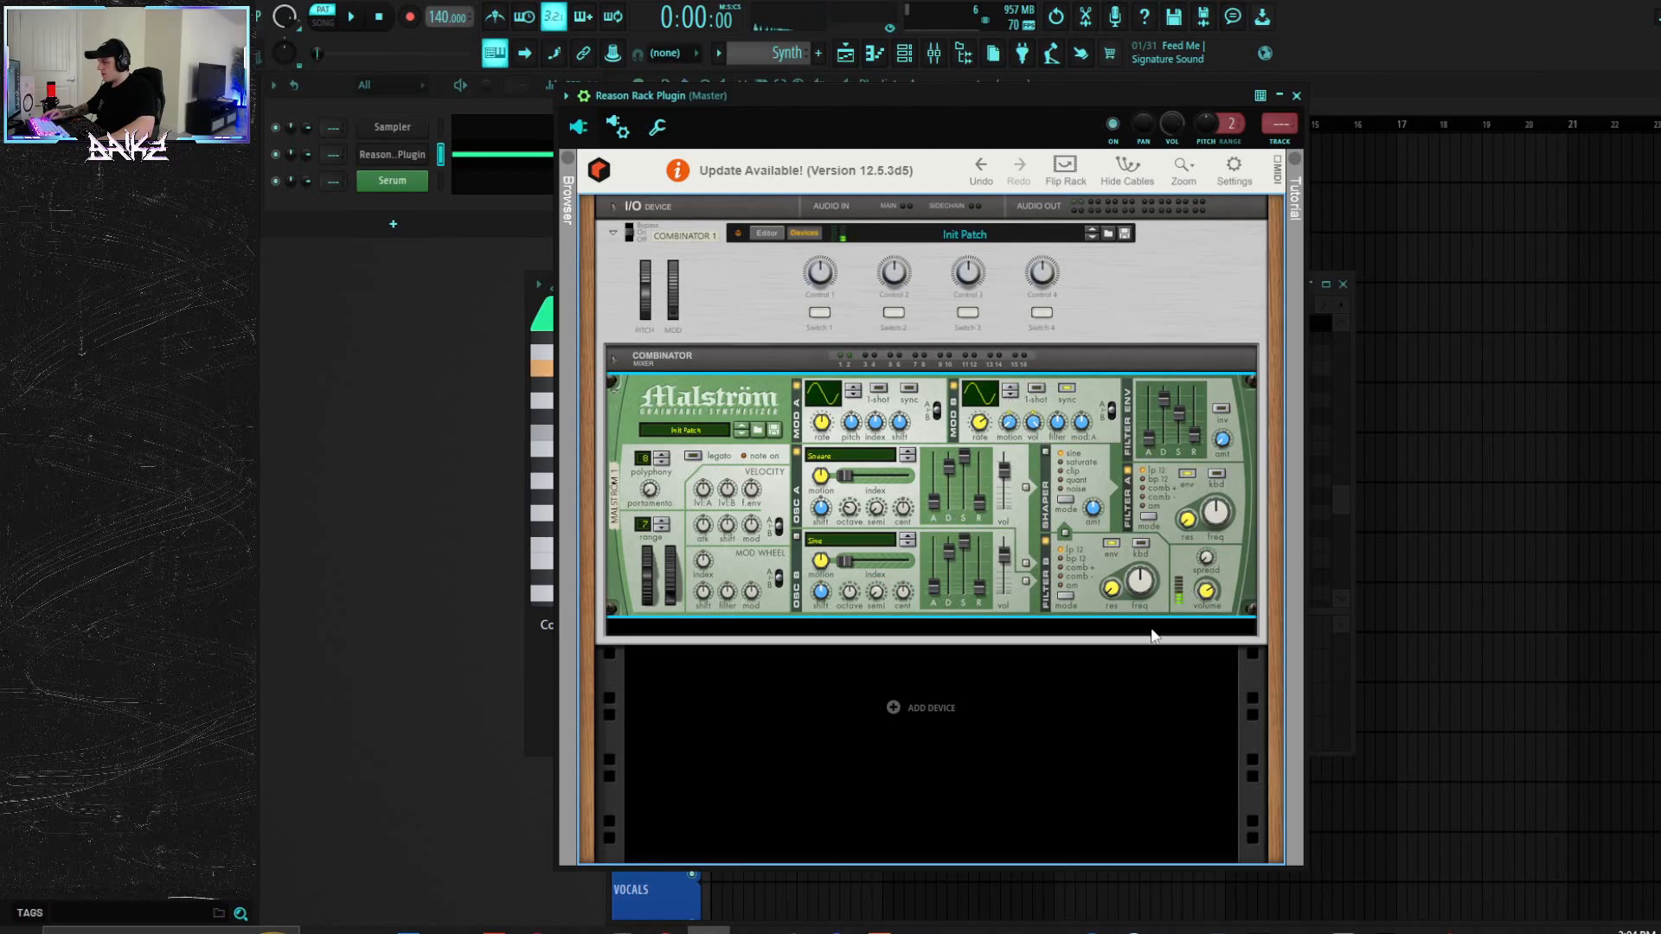
Step: Change oscillator A to the Square*4 waveform, audition it and sync modulator A to the tempo
click(911, 460)
key(c)
click(912, 395)
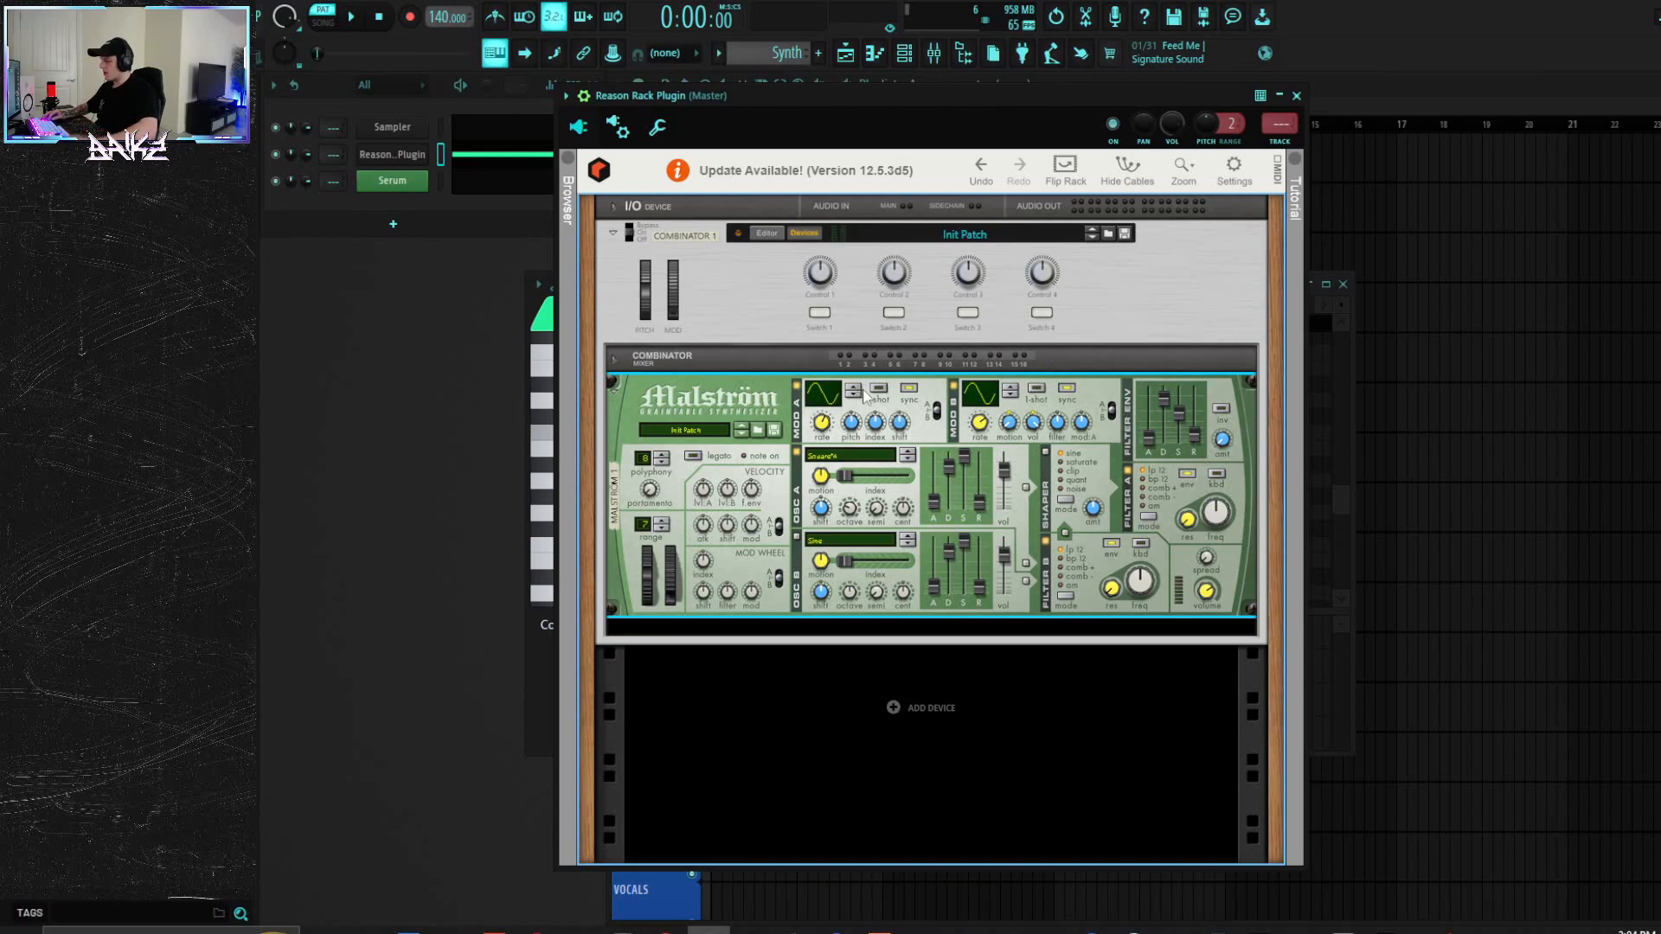
Step: Add a CF-101 Chorus/Flanger to the Malström's Combinator and lower its feedback to about -48
right_click(808, 415)
mouse_move(876, 320)
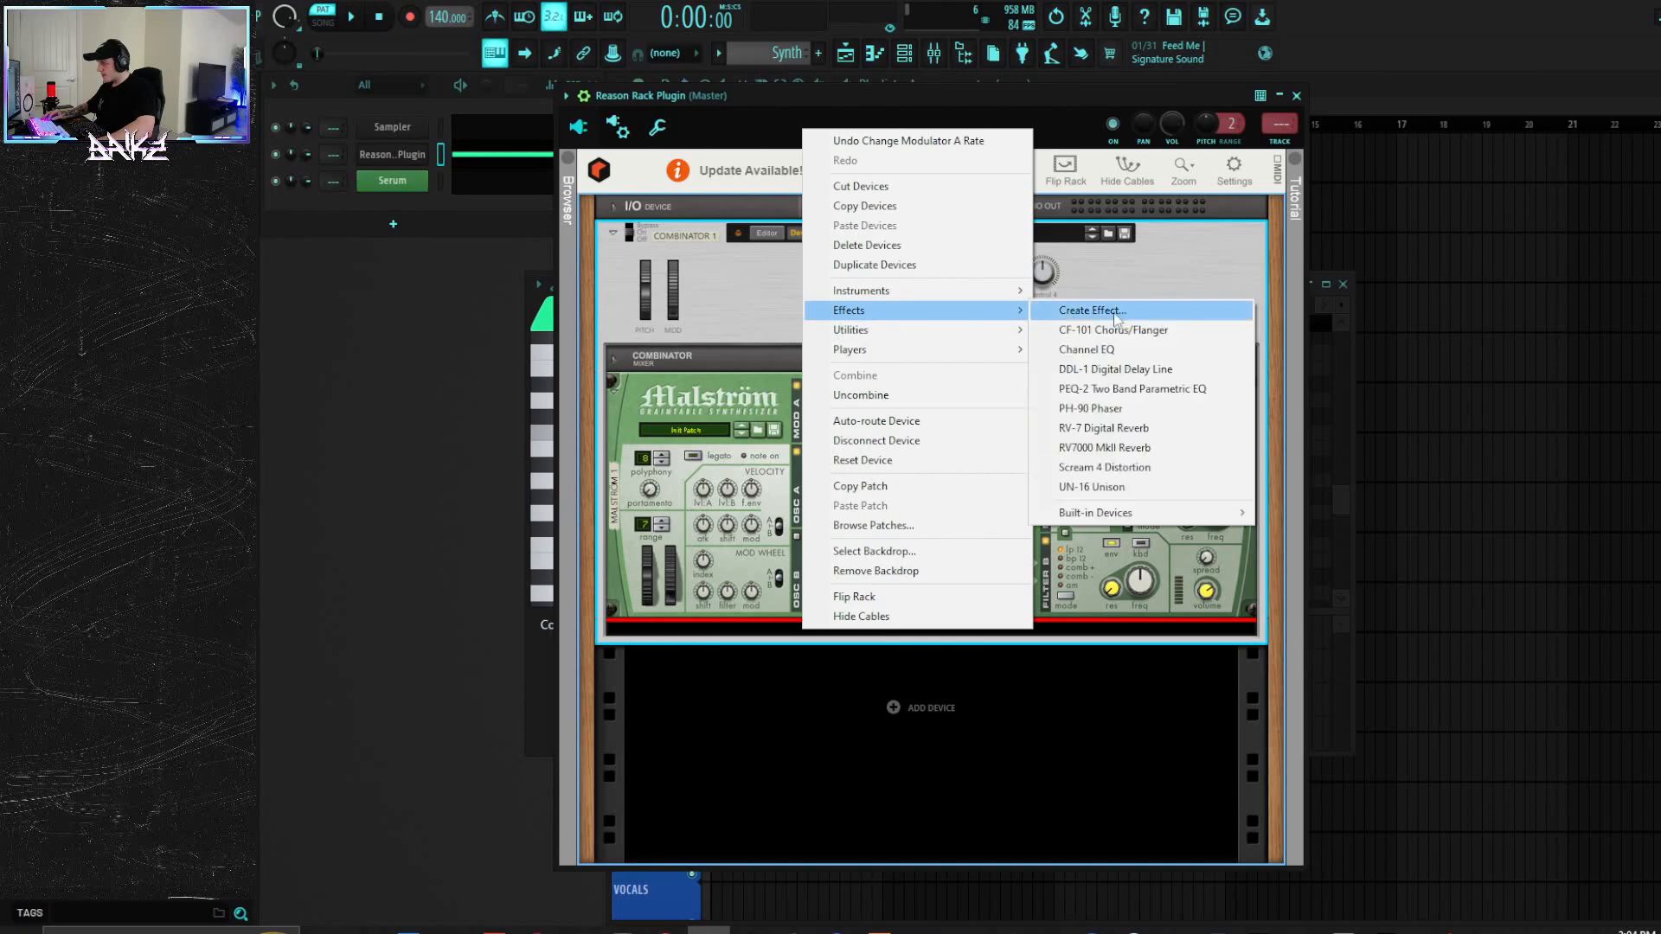
click(1142, 339)
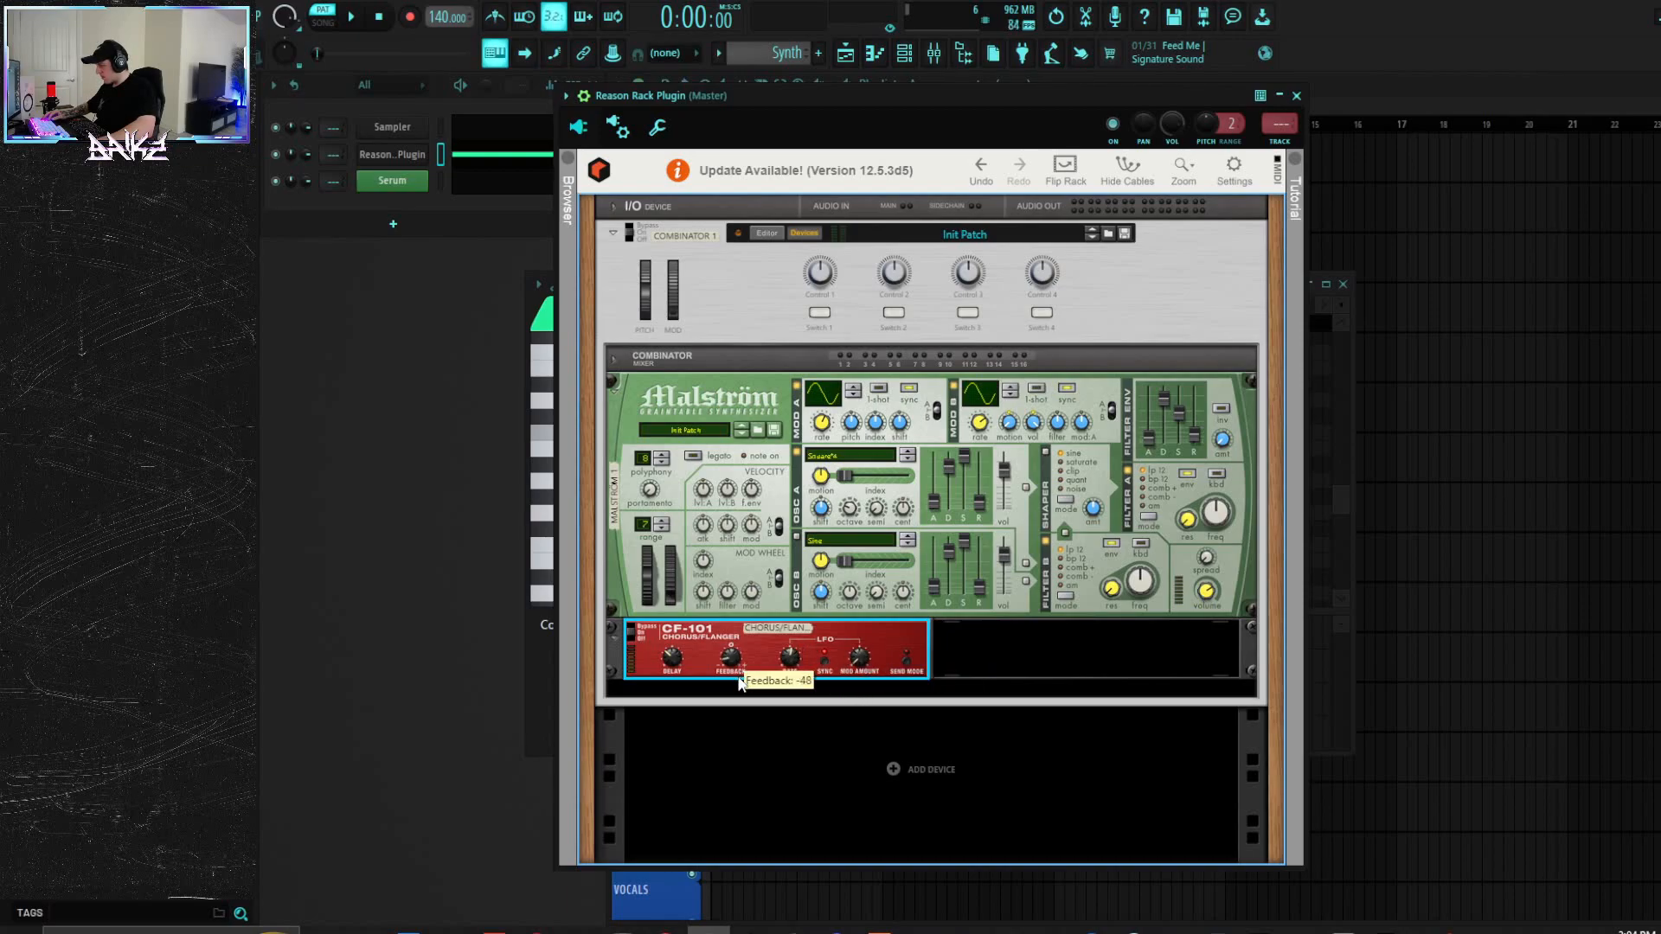
scroll(730, 659, up, 3)
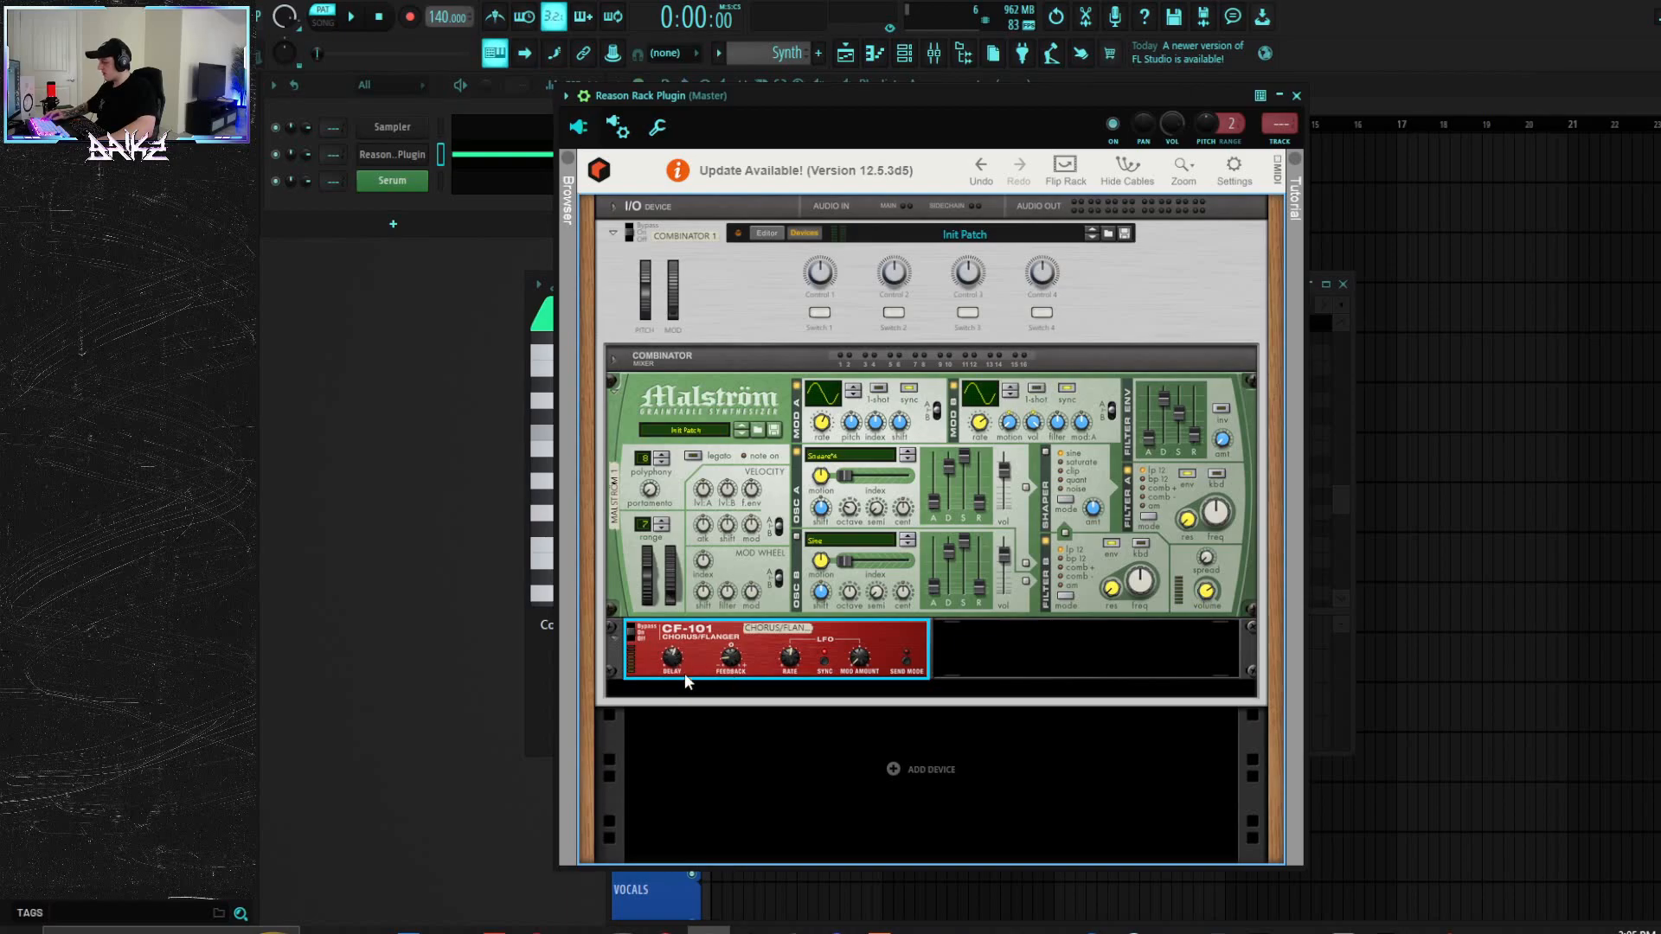
Step: Fine-tune the CF-101's delay while the drawn note plays
key(space)
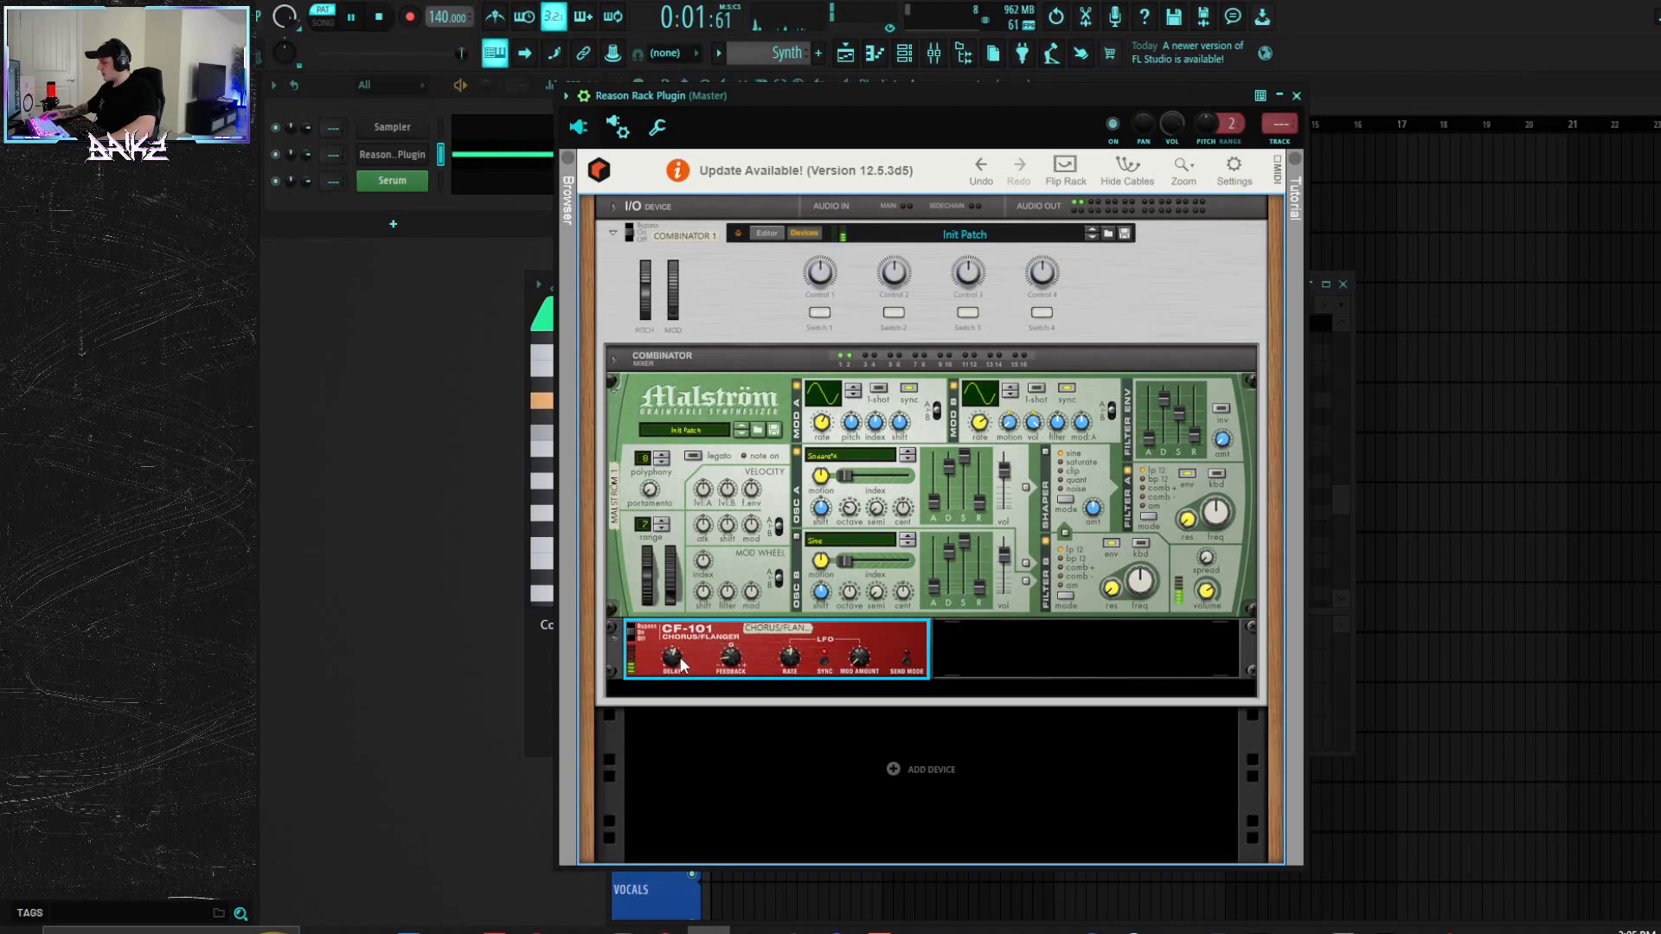
drag(680, 652, 685, 656)
key(space)
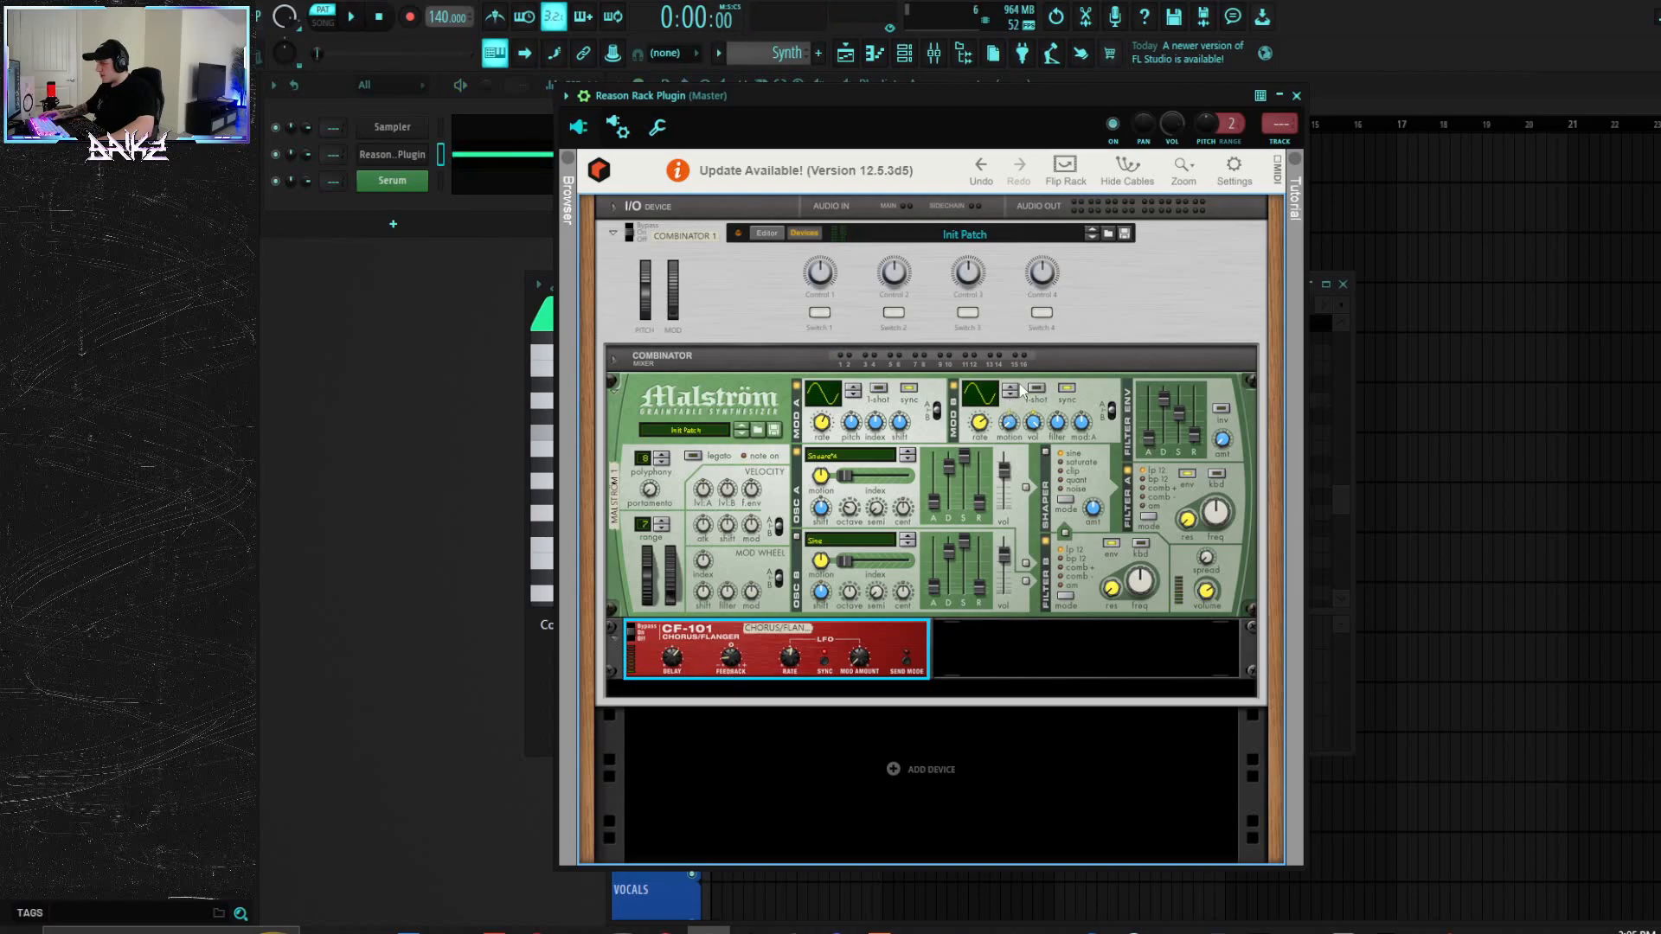
Step: Set the curves of both Malström modulators to the single-arch shape and audition the result
click(1011, 391)
click(1010, 391)
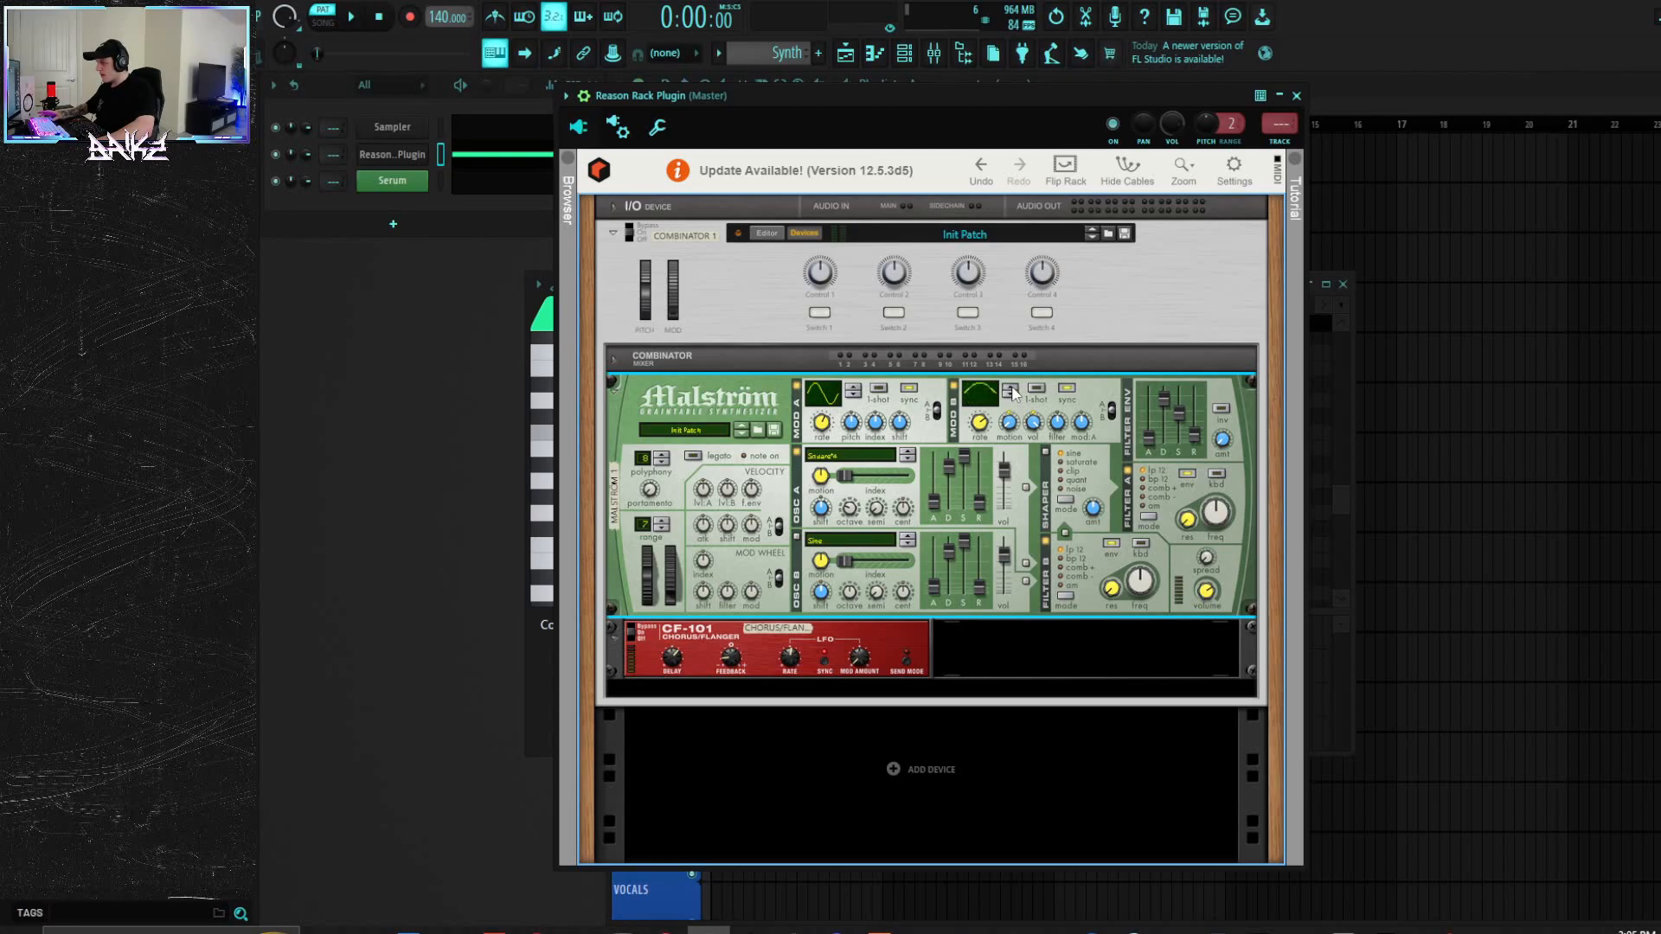
click(853, 391)
click(758, 628)
key(space)
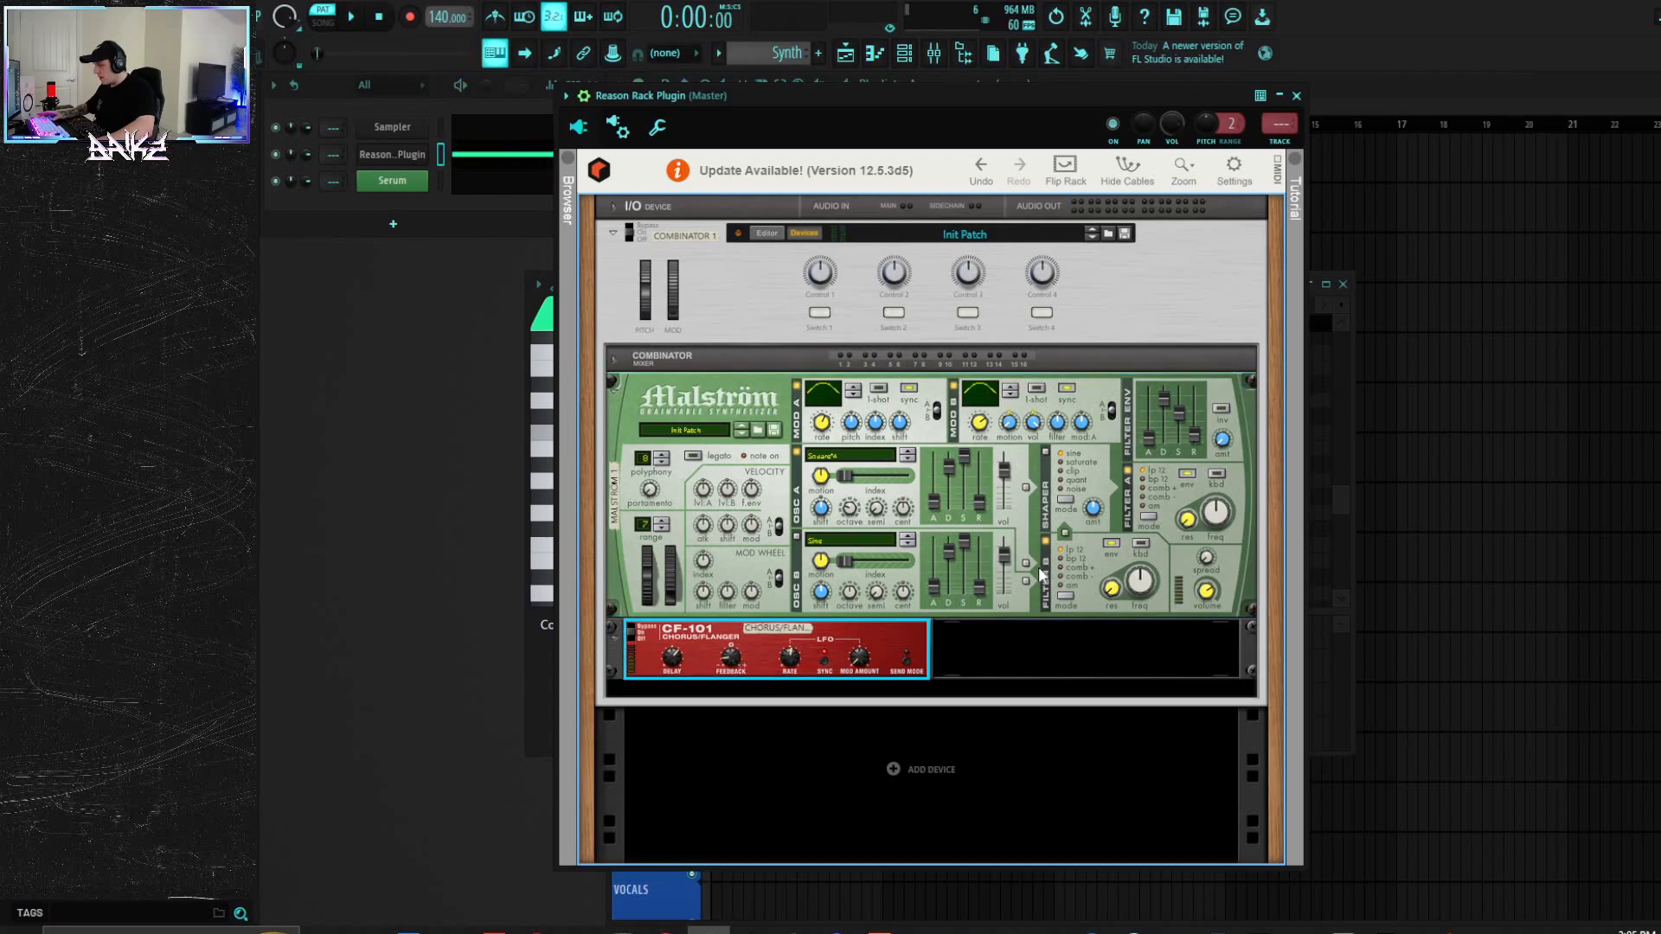
Step: Change Malström oscillator A to the Sawtooth*4 waveform and play the note to hear it
click(1055, 541)
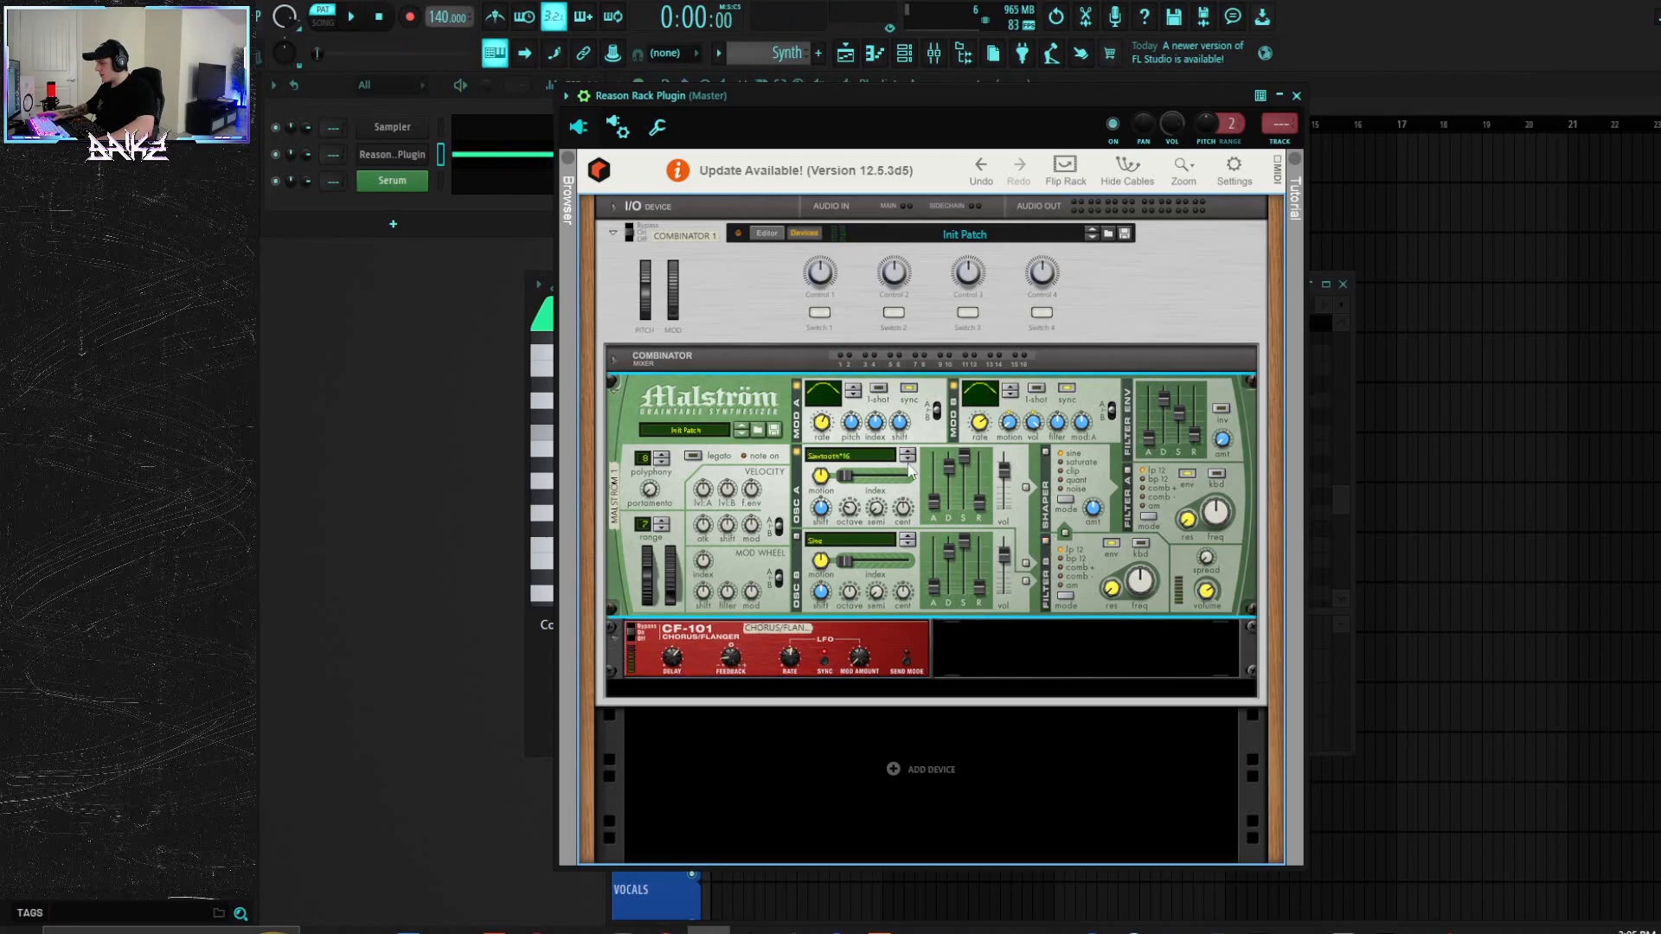
key(space)
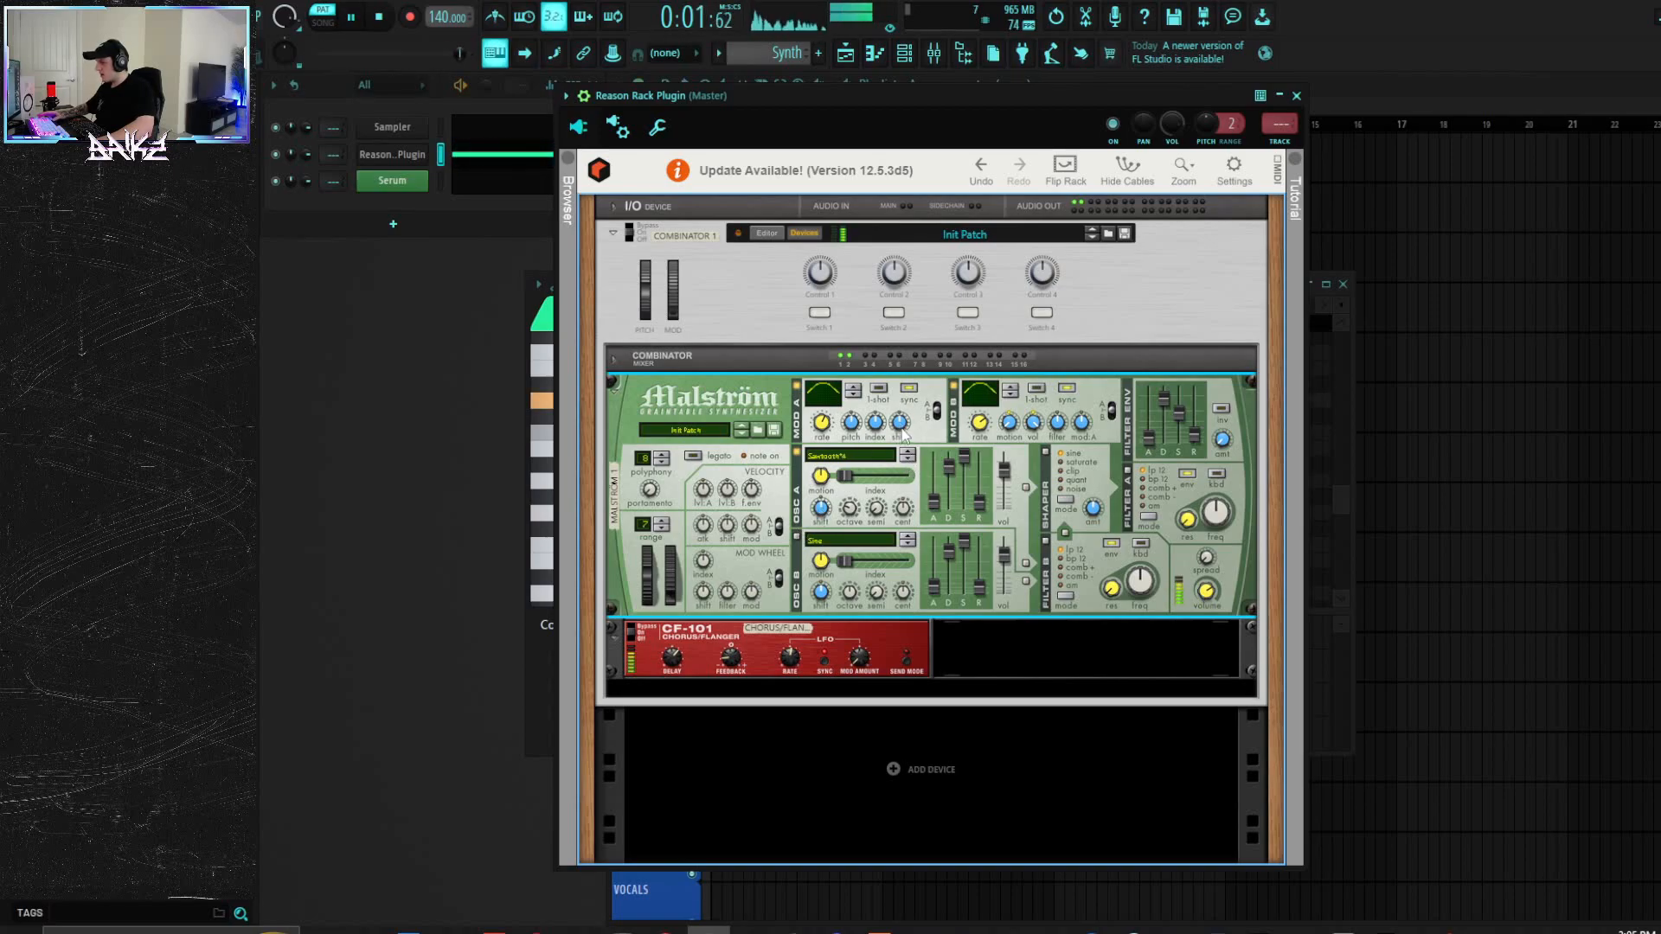
Step: Set the shift of Malström oscillator A to 8 and audition the note
key(space)
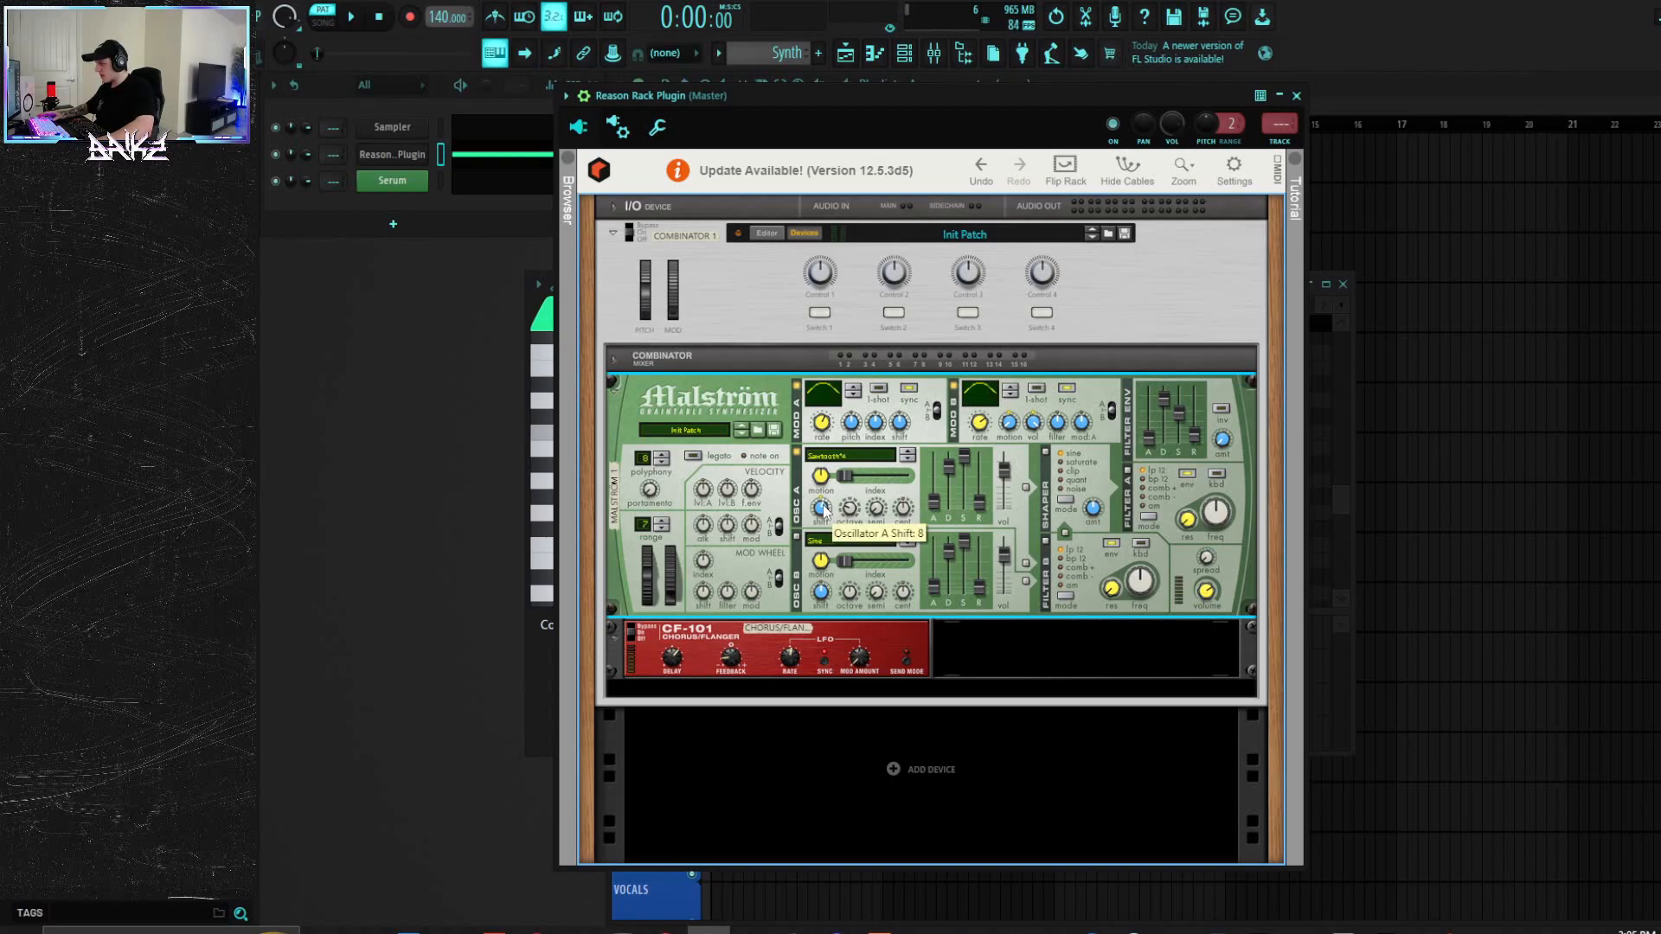
key(space)
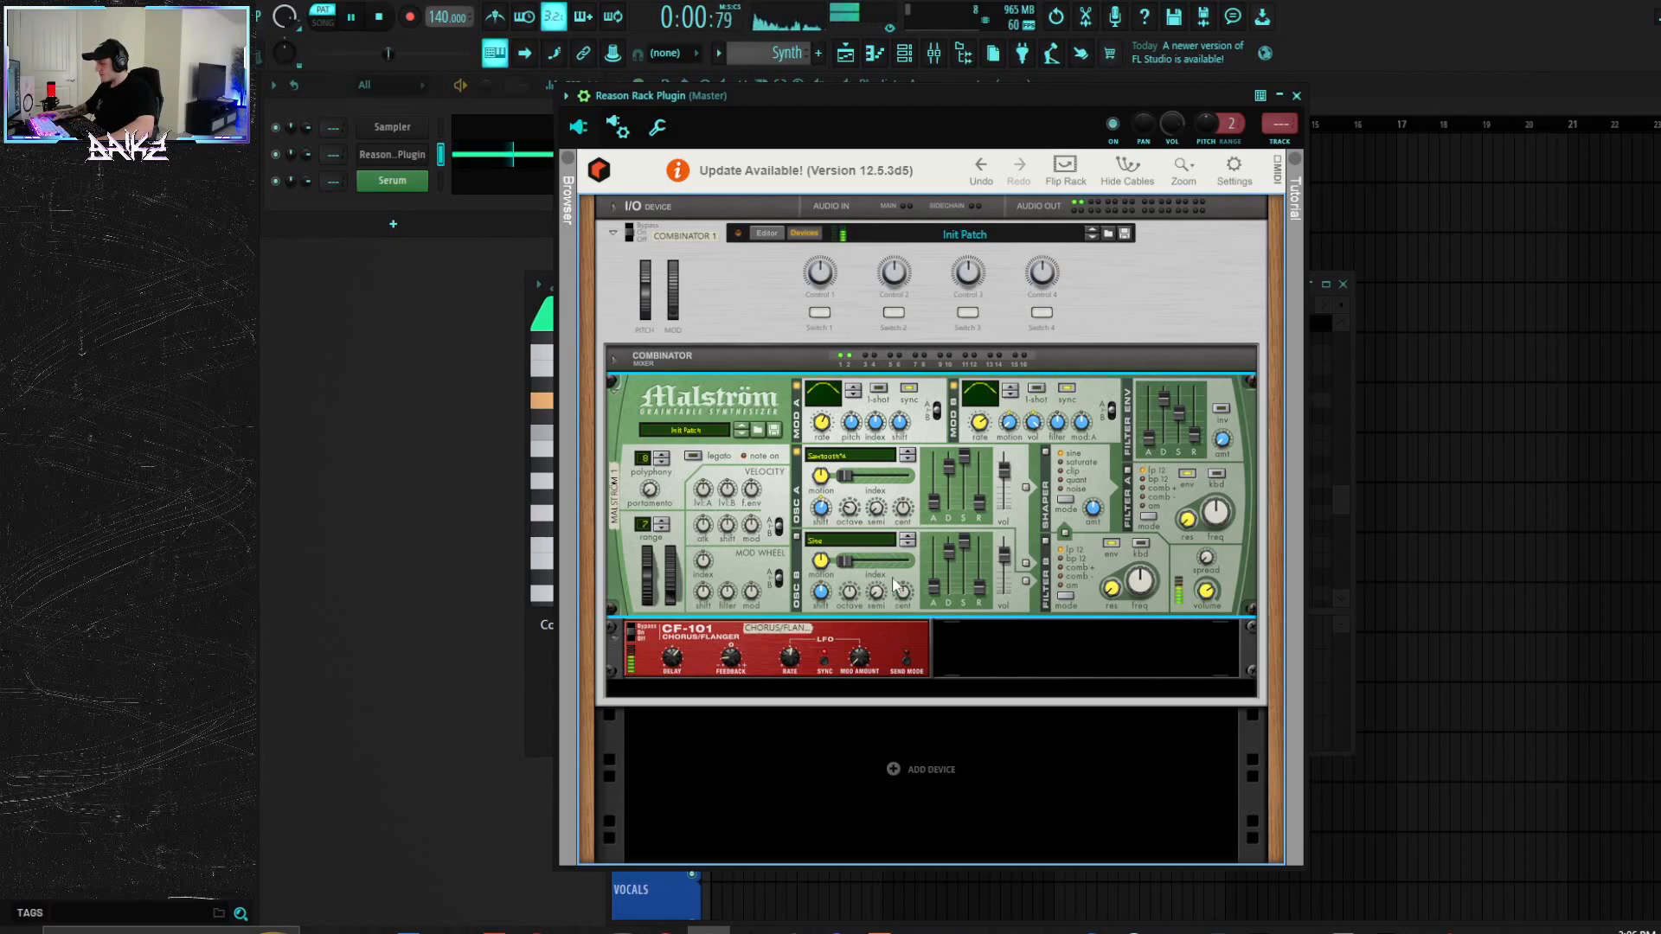
key(space)
Step: Add a Scream 4 Distortion to the Combinator, set its Cut Hi to 15 and body resonance to about 44, and audition it
right_click(970, 647)
mouse_move(1046, 779)
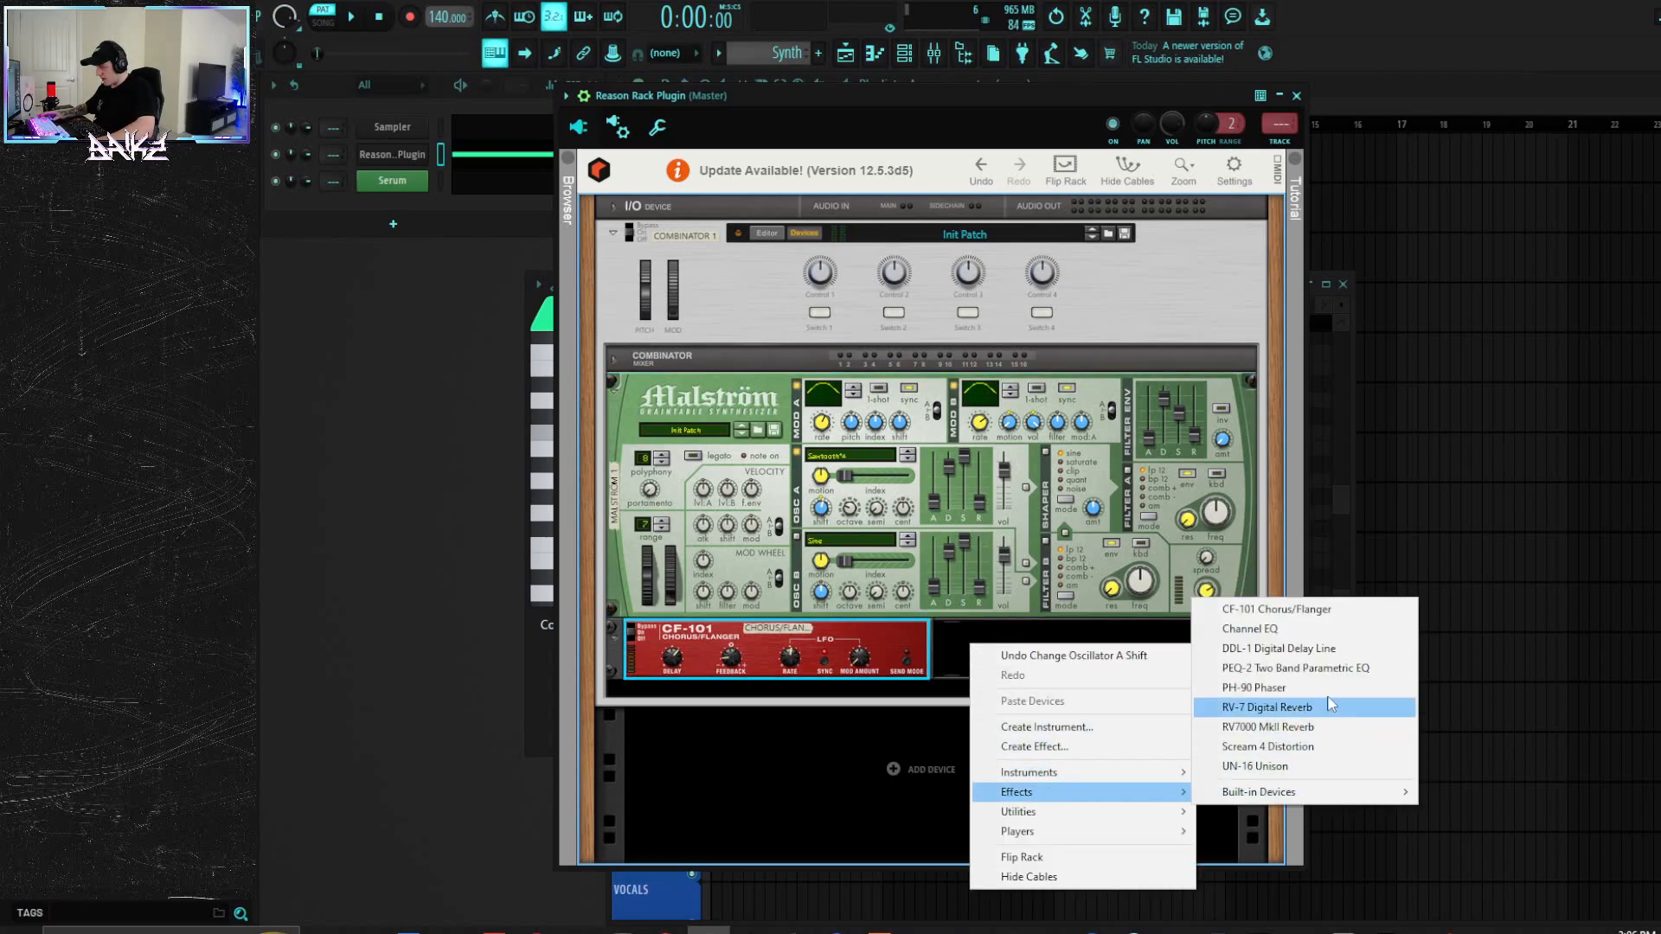
click(1267, 747)
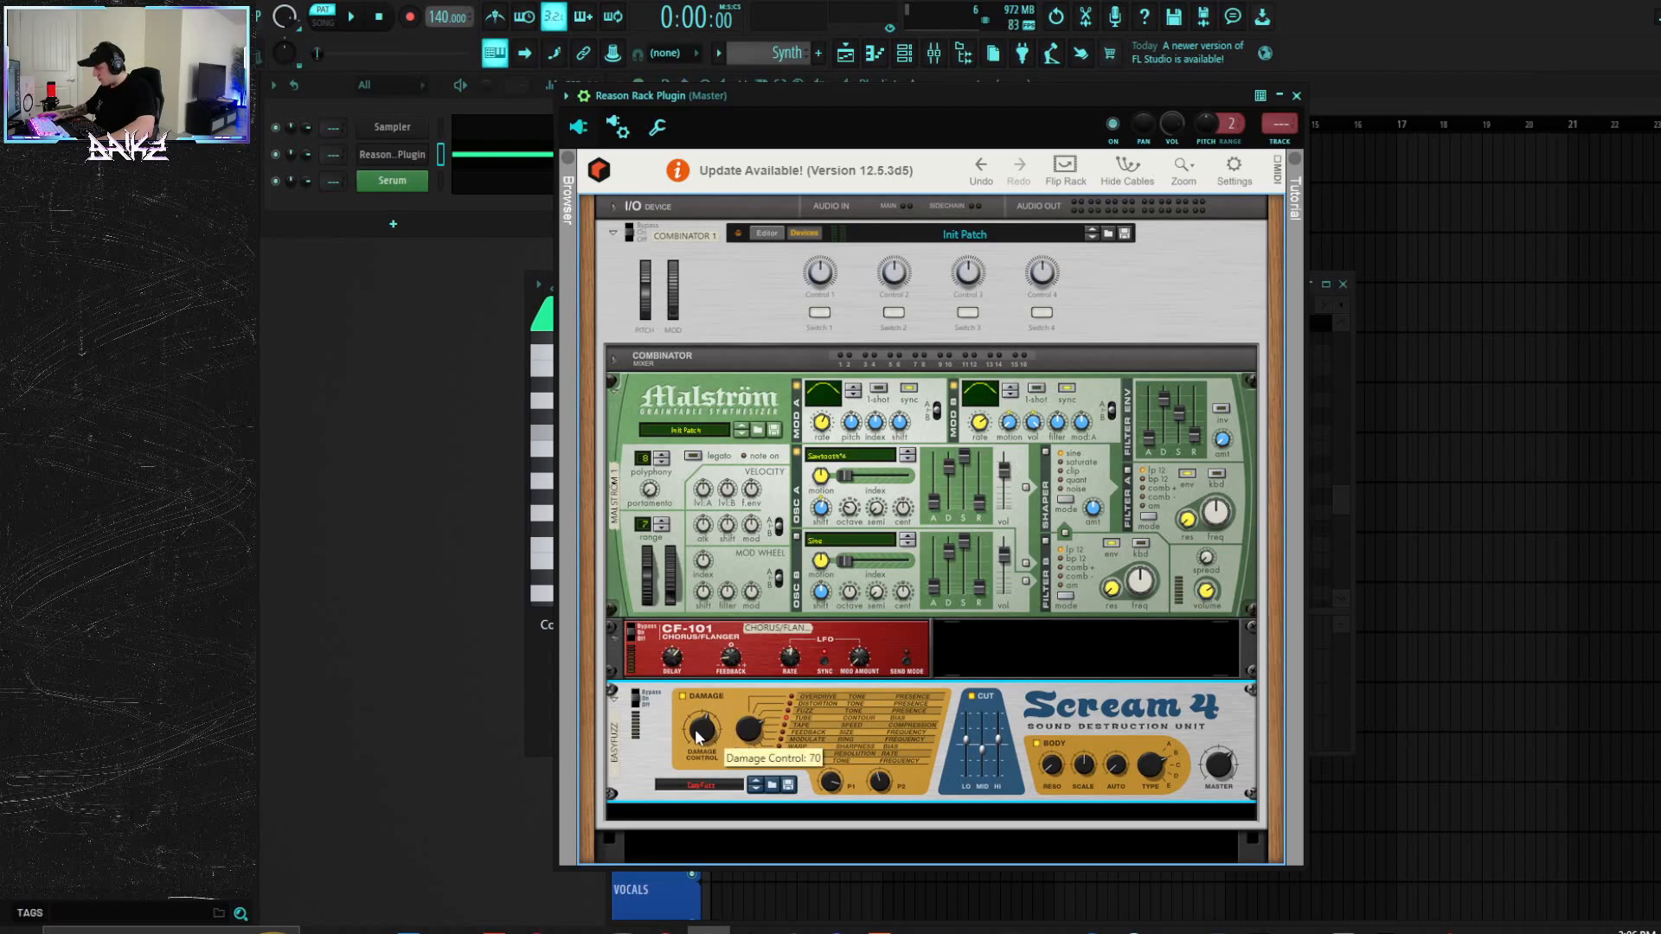
mouse_move(968, 739)
mouse_down()
mouse_move(967, 757)
mouse_move(984, 743)
mouse_up()
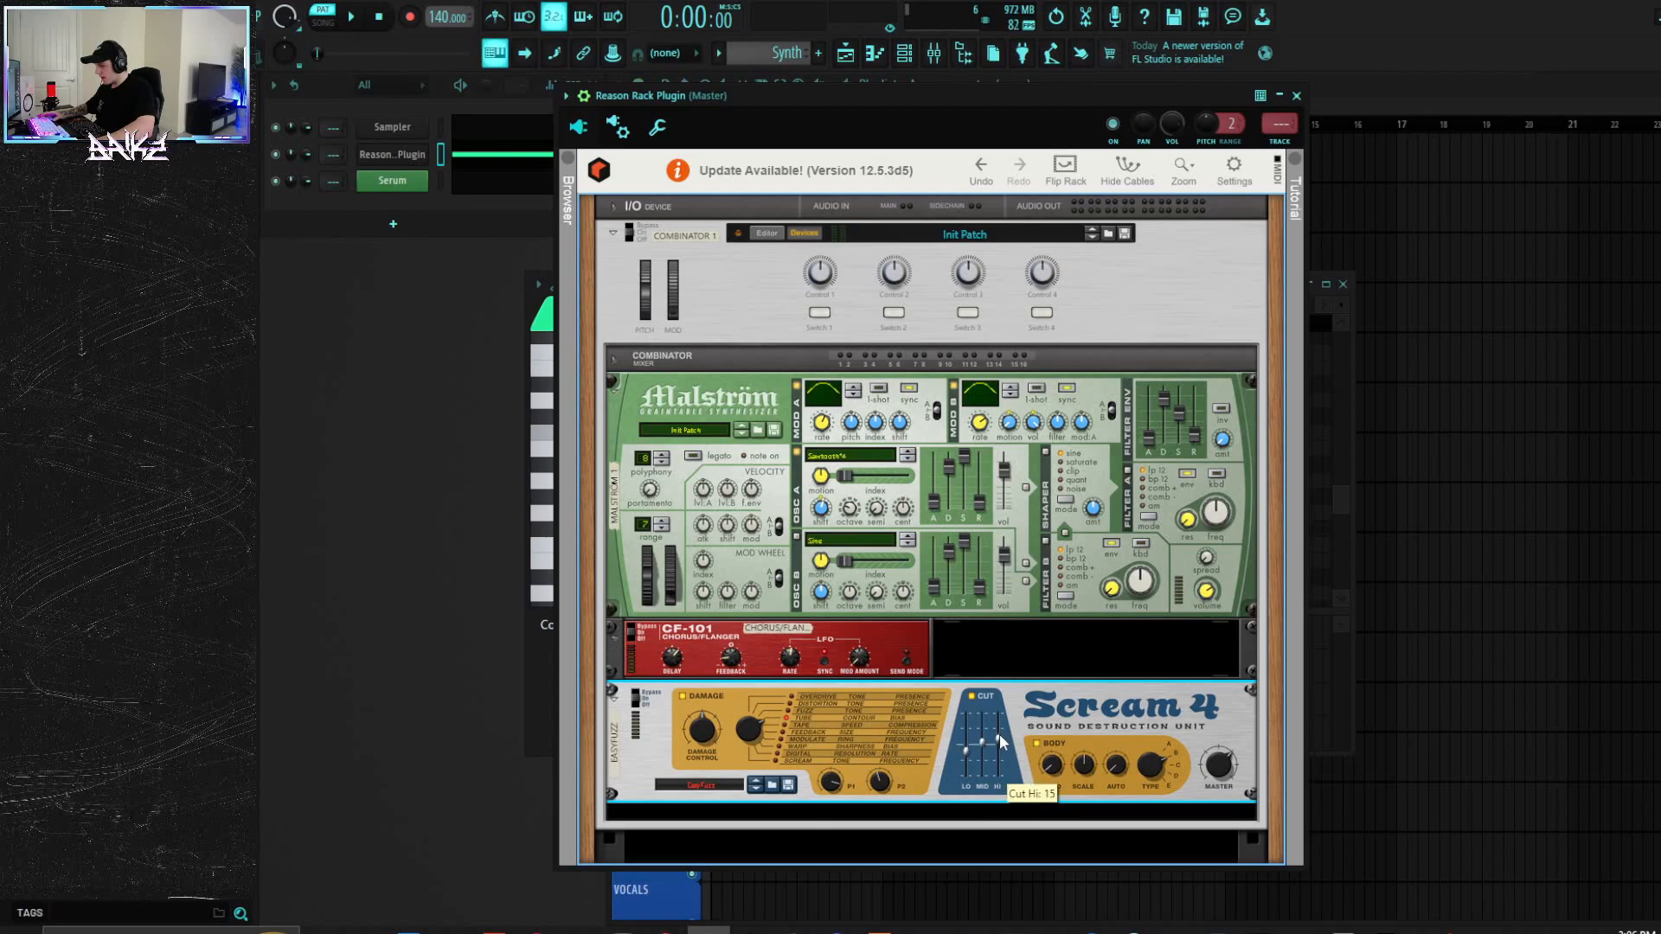
key(space)
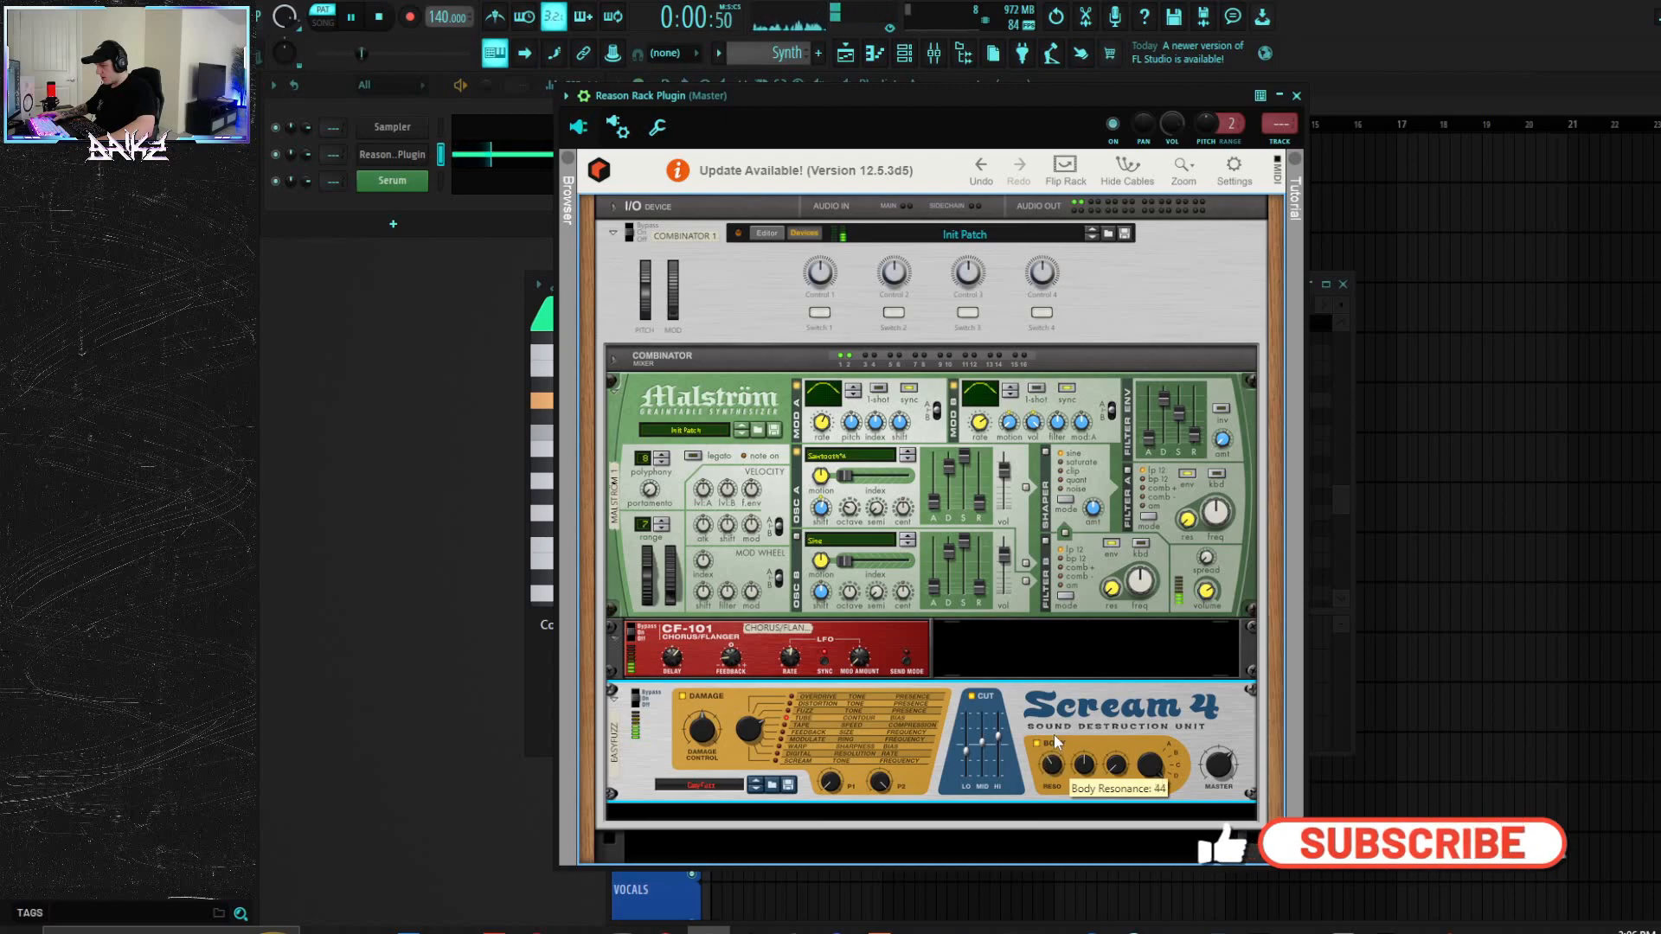
key(space)
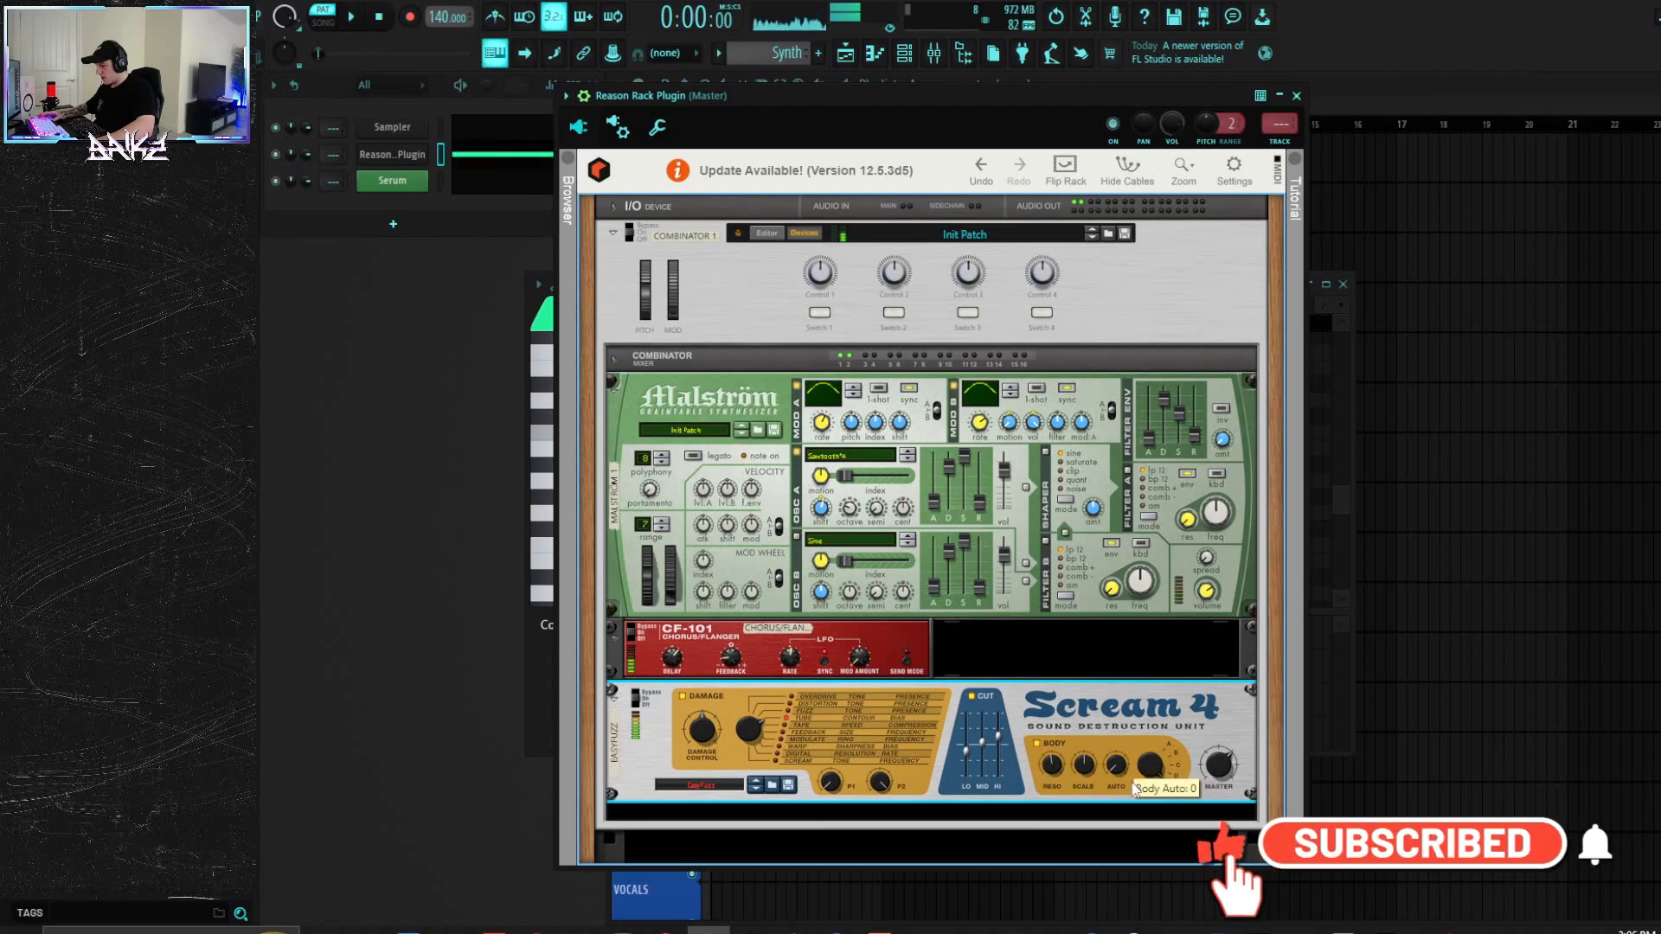
Step: Add a second CF-101 Chorus/Flanger beside the first one with its delay at 8, and audition the note
right_click(958, 646)
mouse_move(1019, 798)
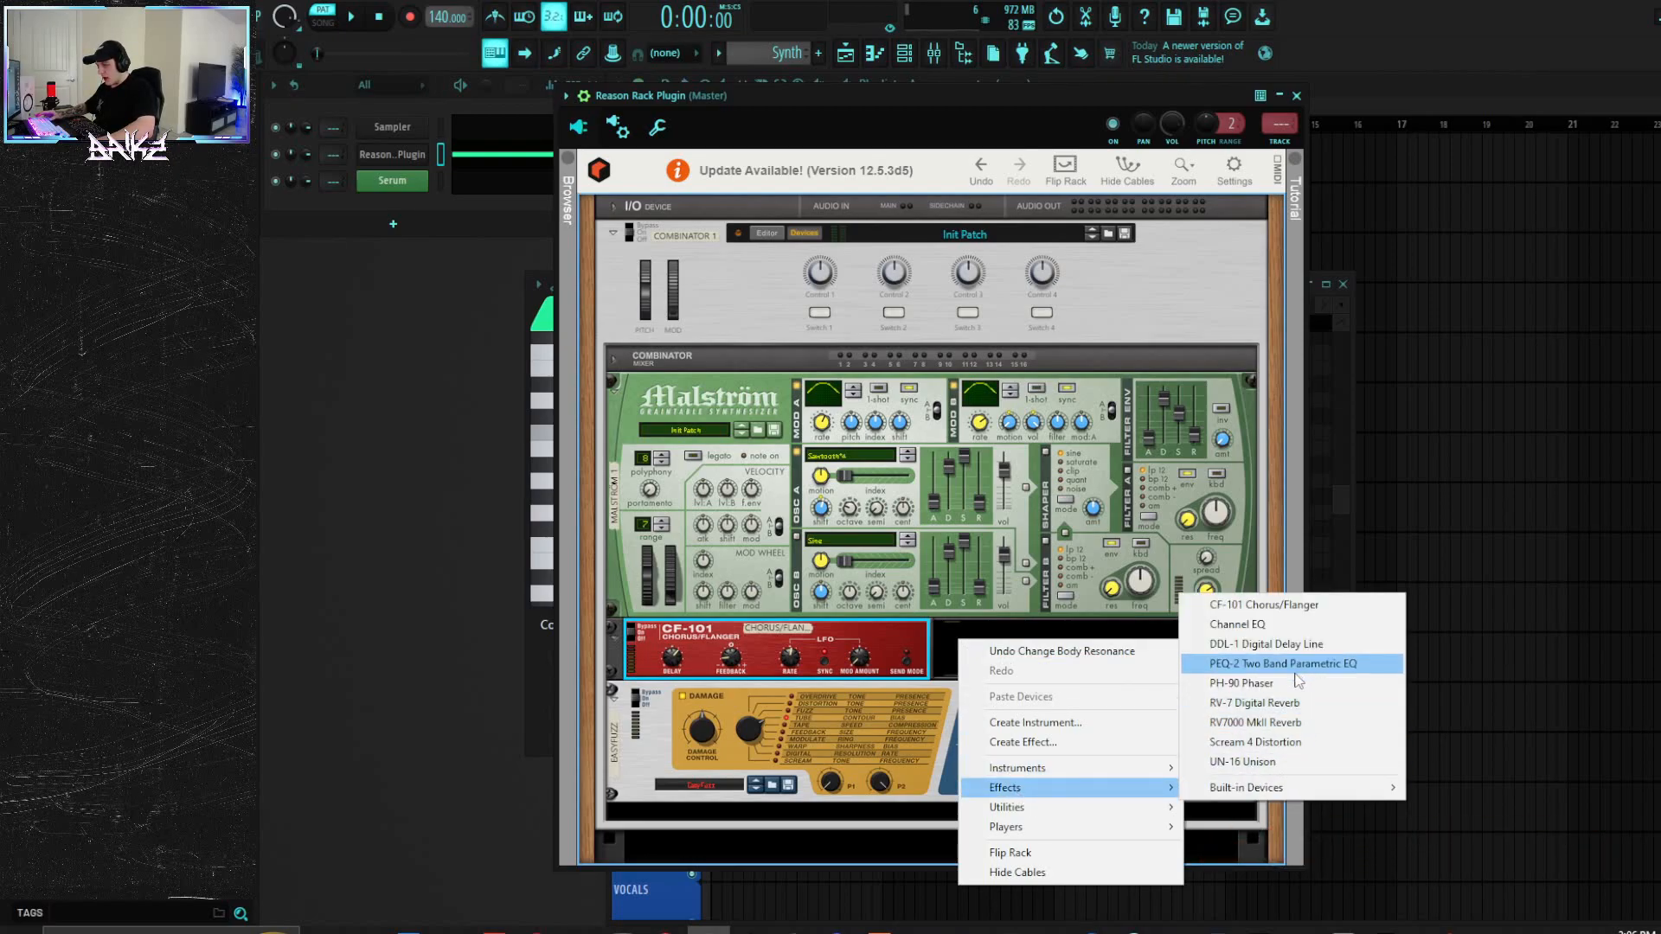
click(1292, 608)
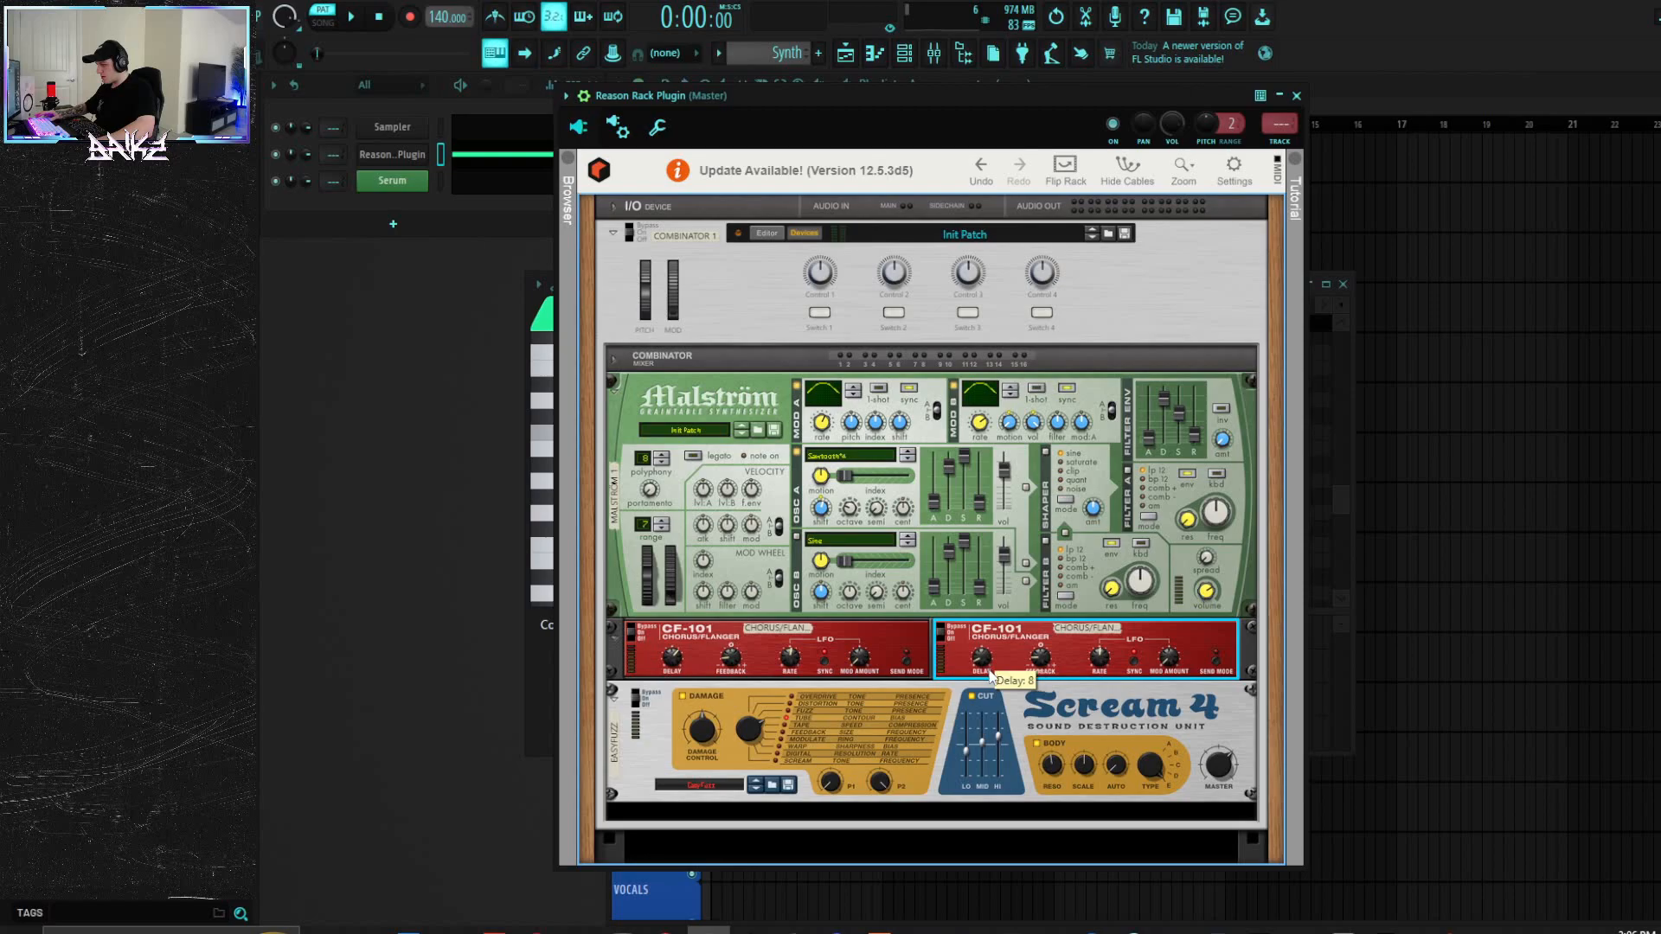
key(space)
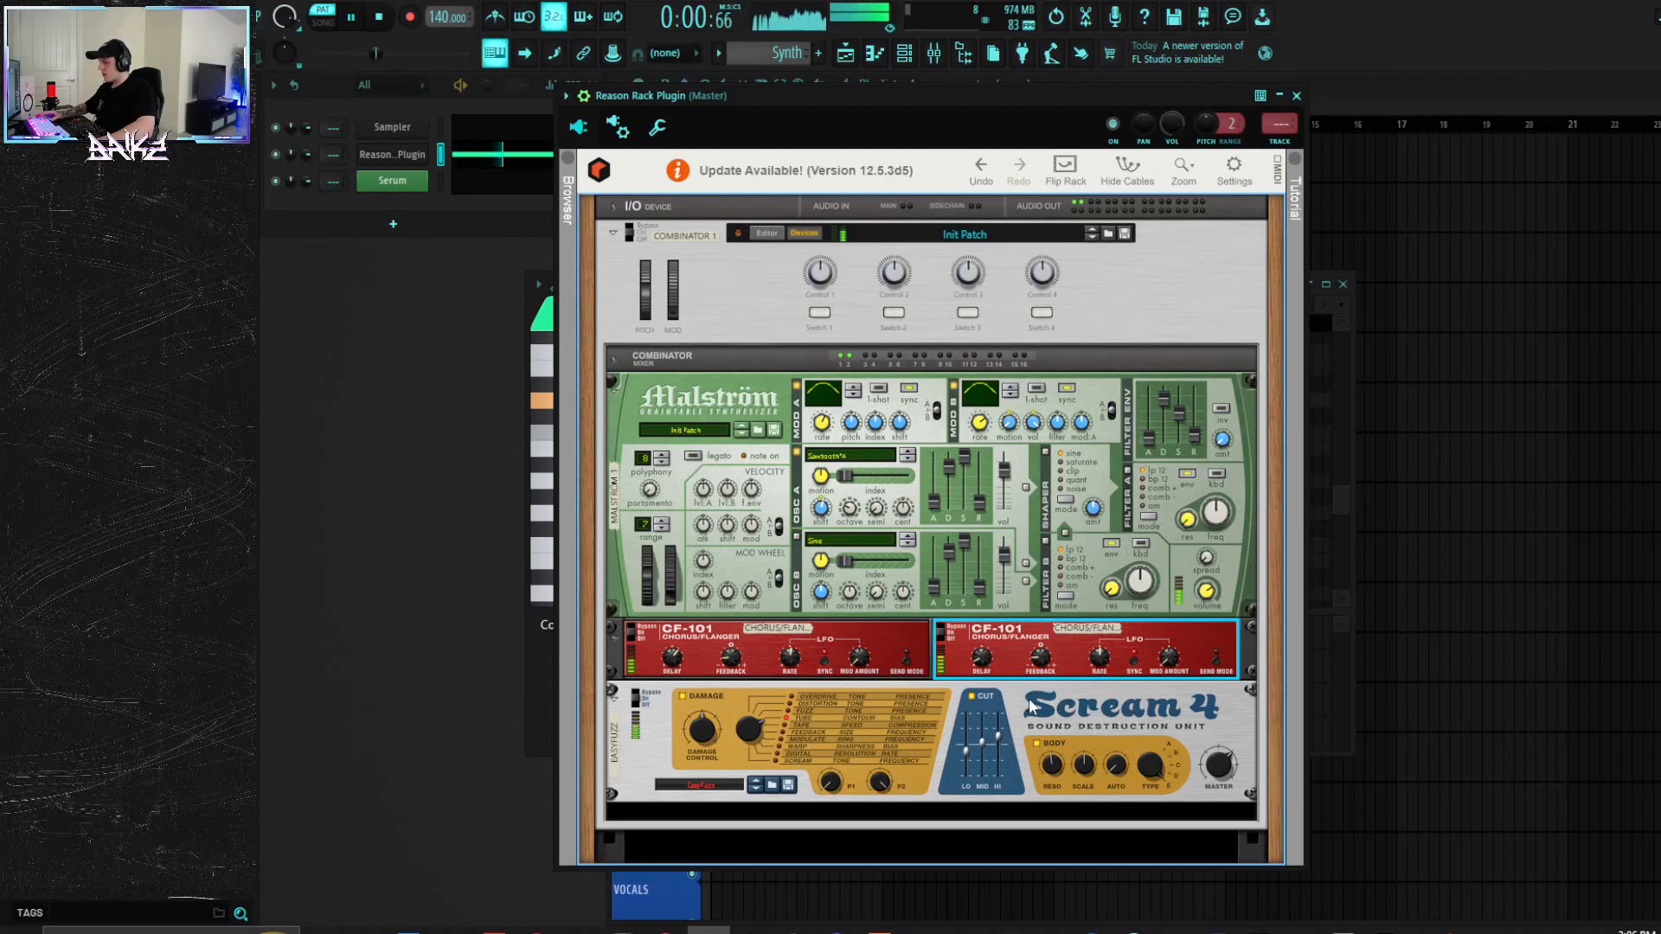
key(space)
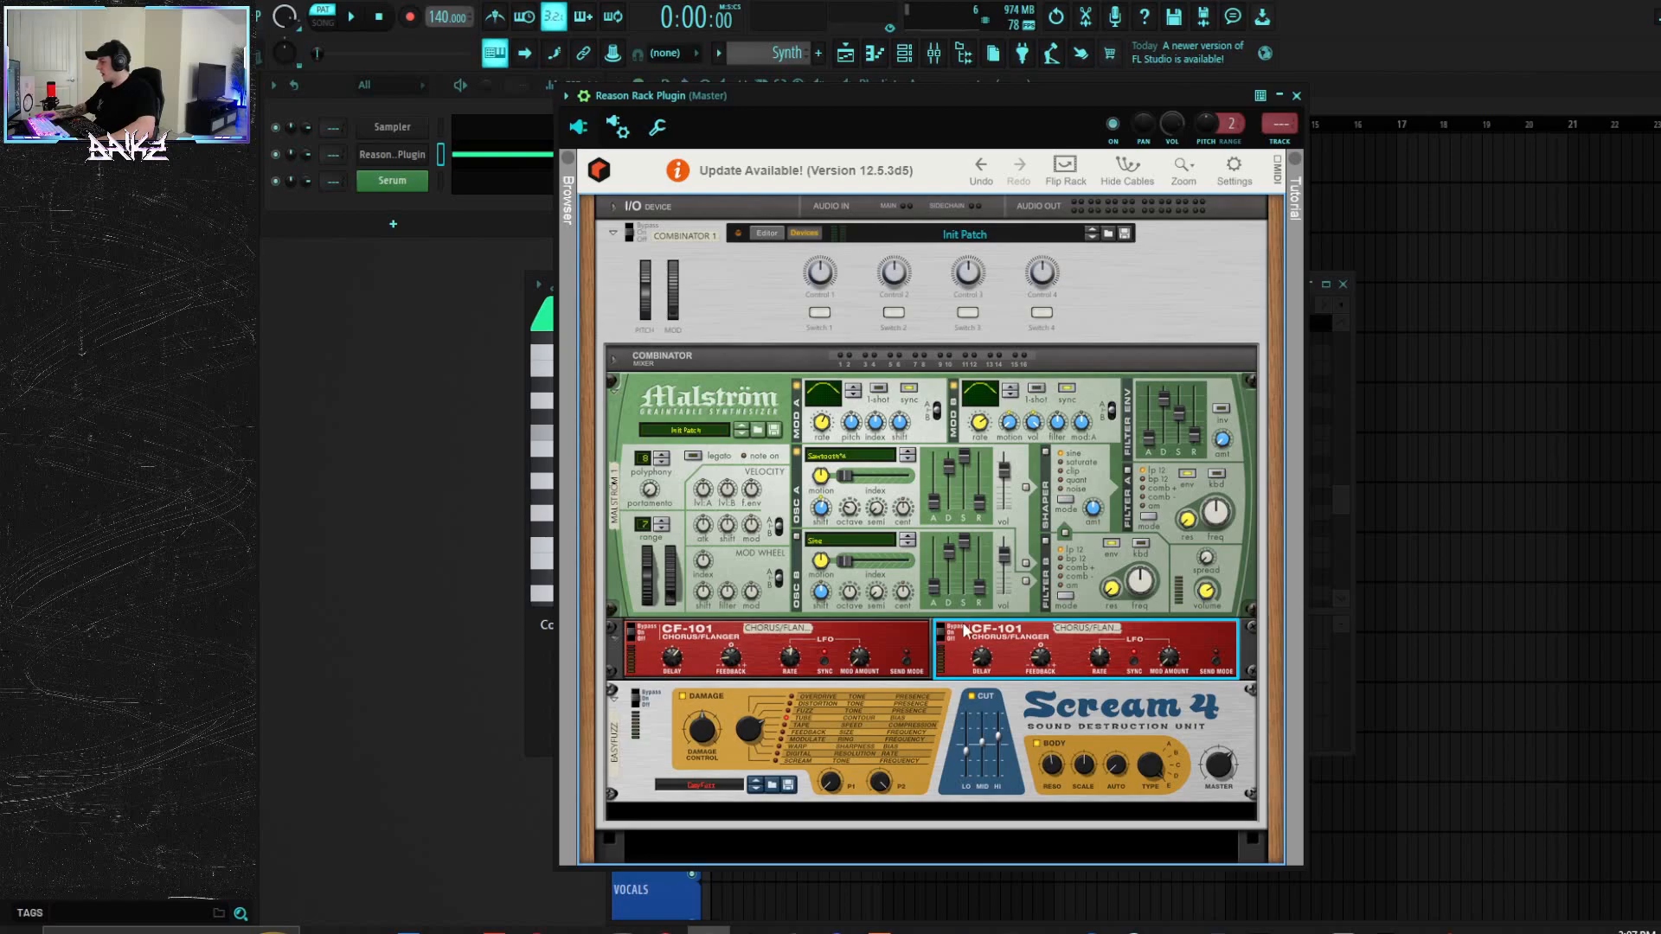
Step: Raise the second CF-101's delay to about 93 and audition the note
drag(986, 657, 988, 624)
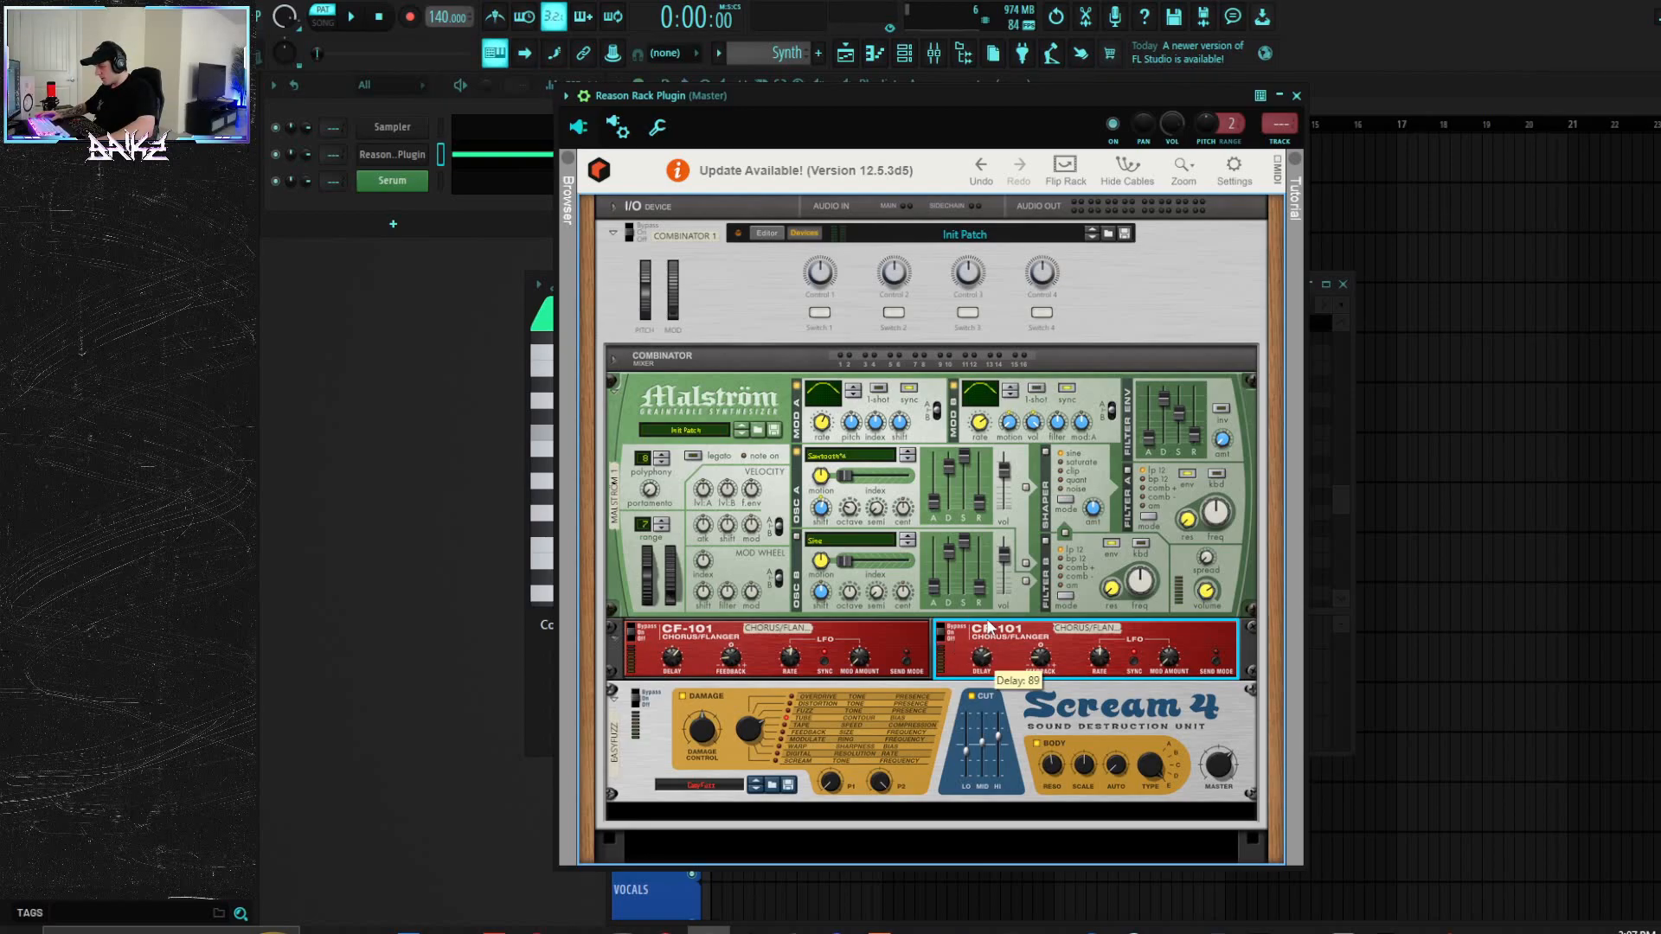
key(space)
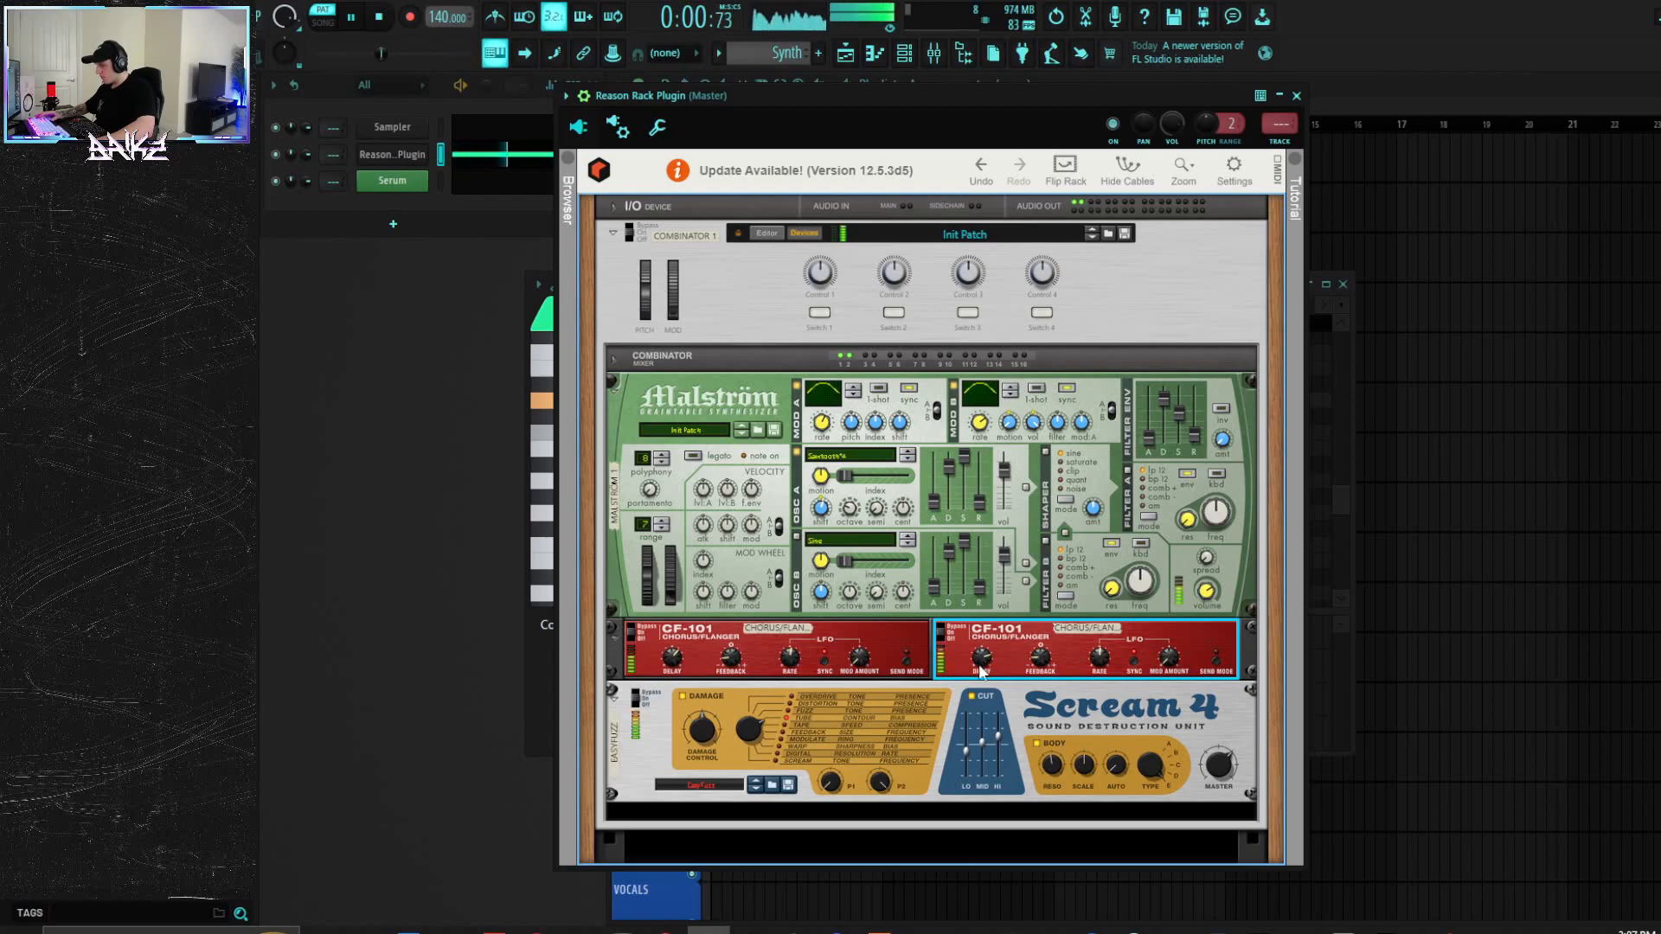
mouse_move(982, 665)
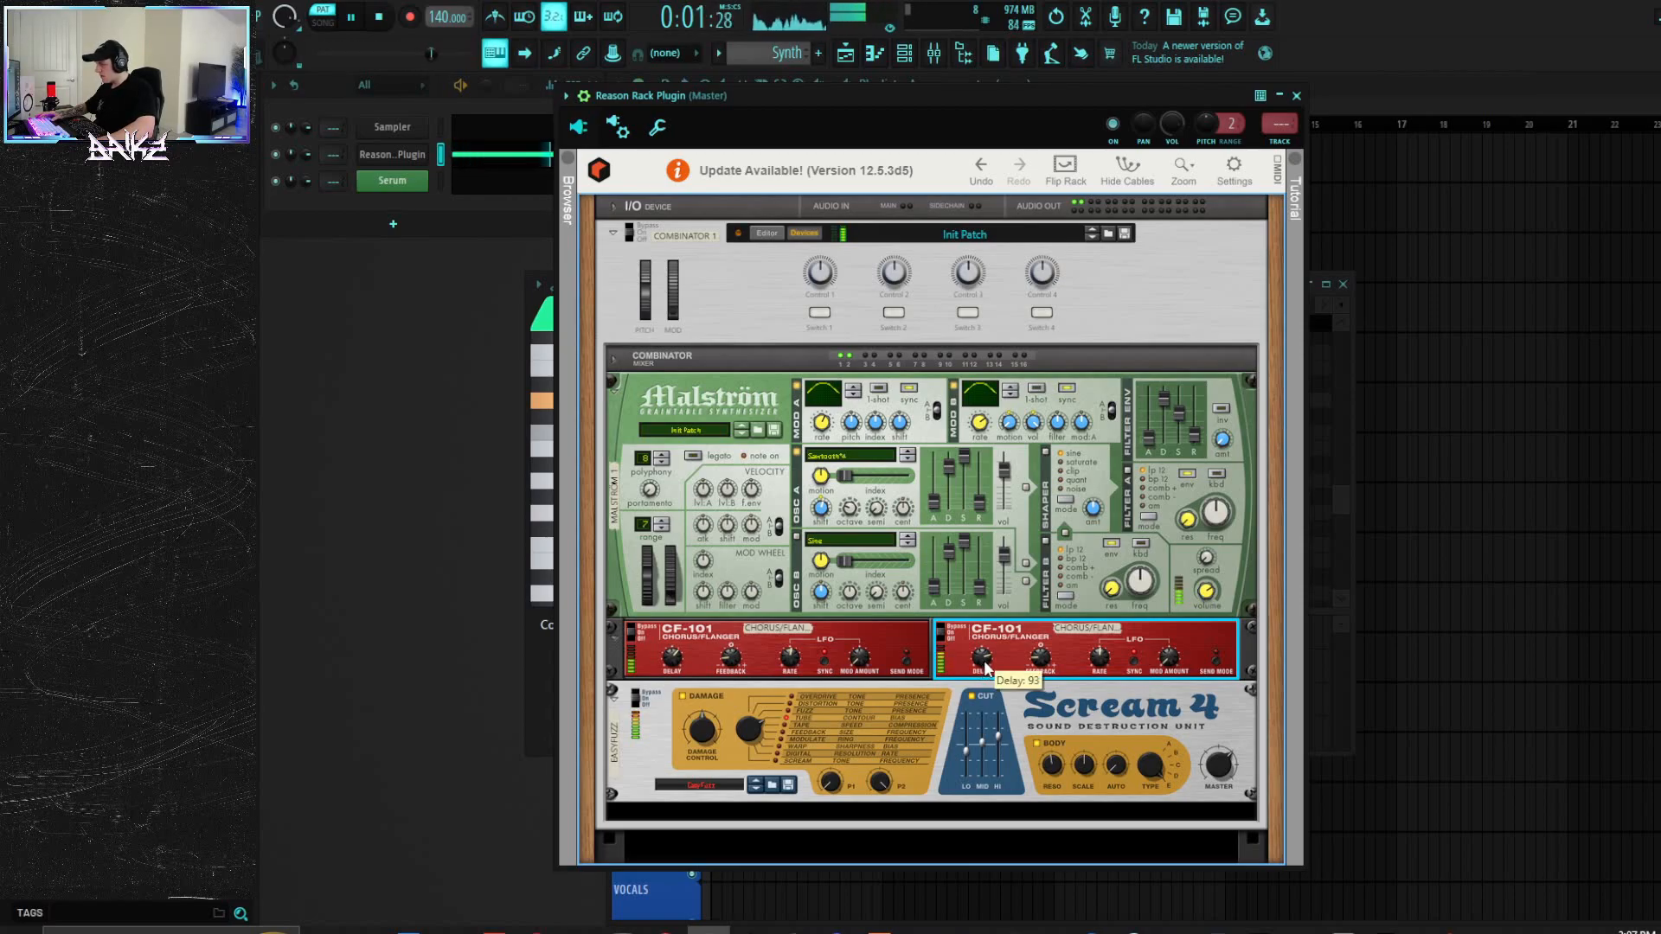
key(space)
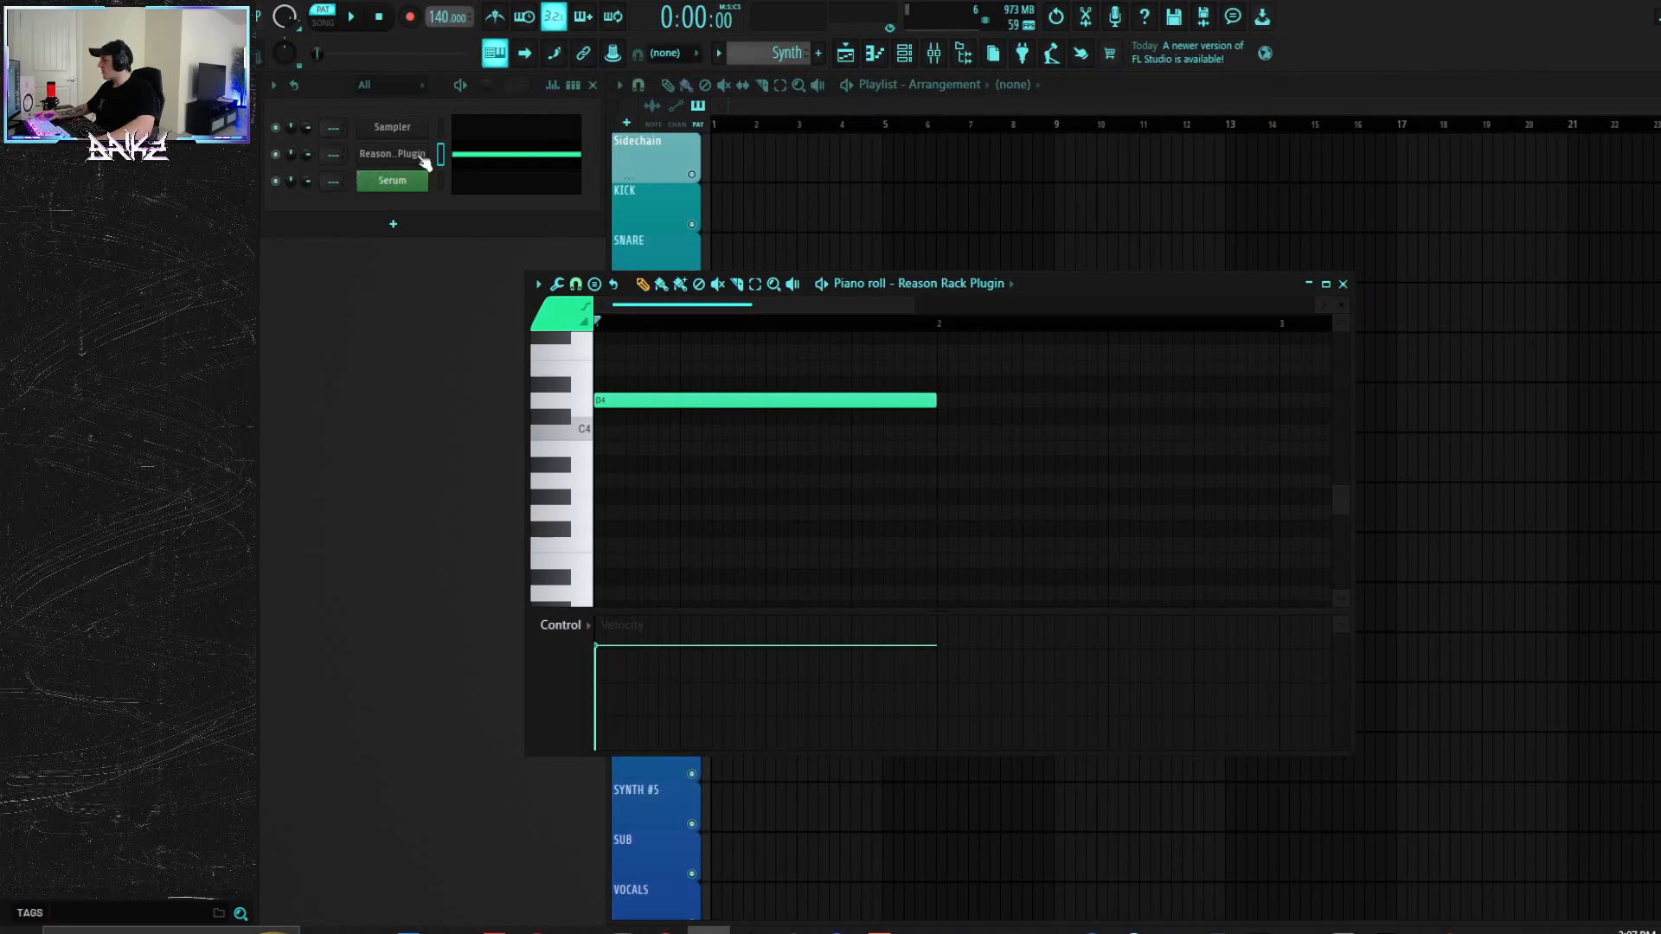
Step: Consolidate the KICK playlist track holding the Synth pattern clip to audio from the track start
right_click(672, 184)
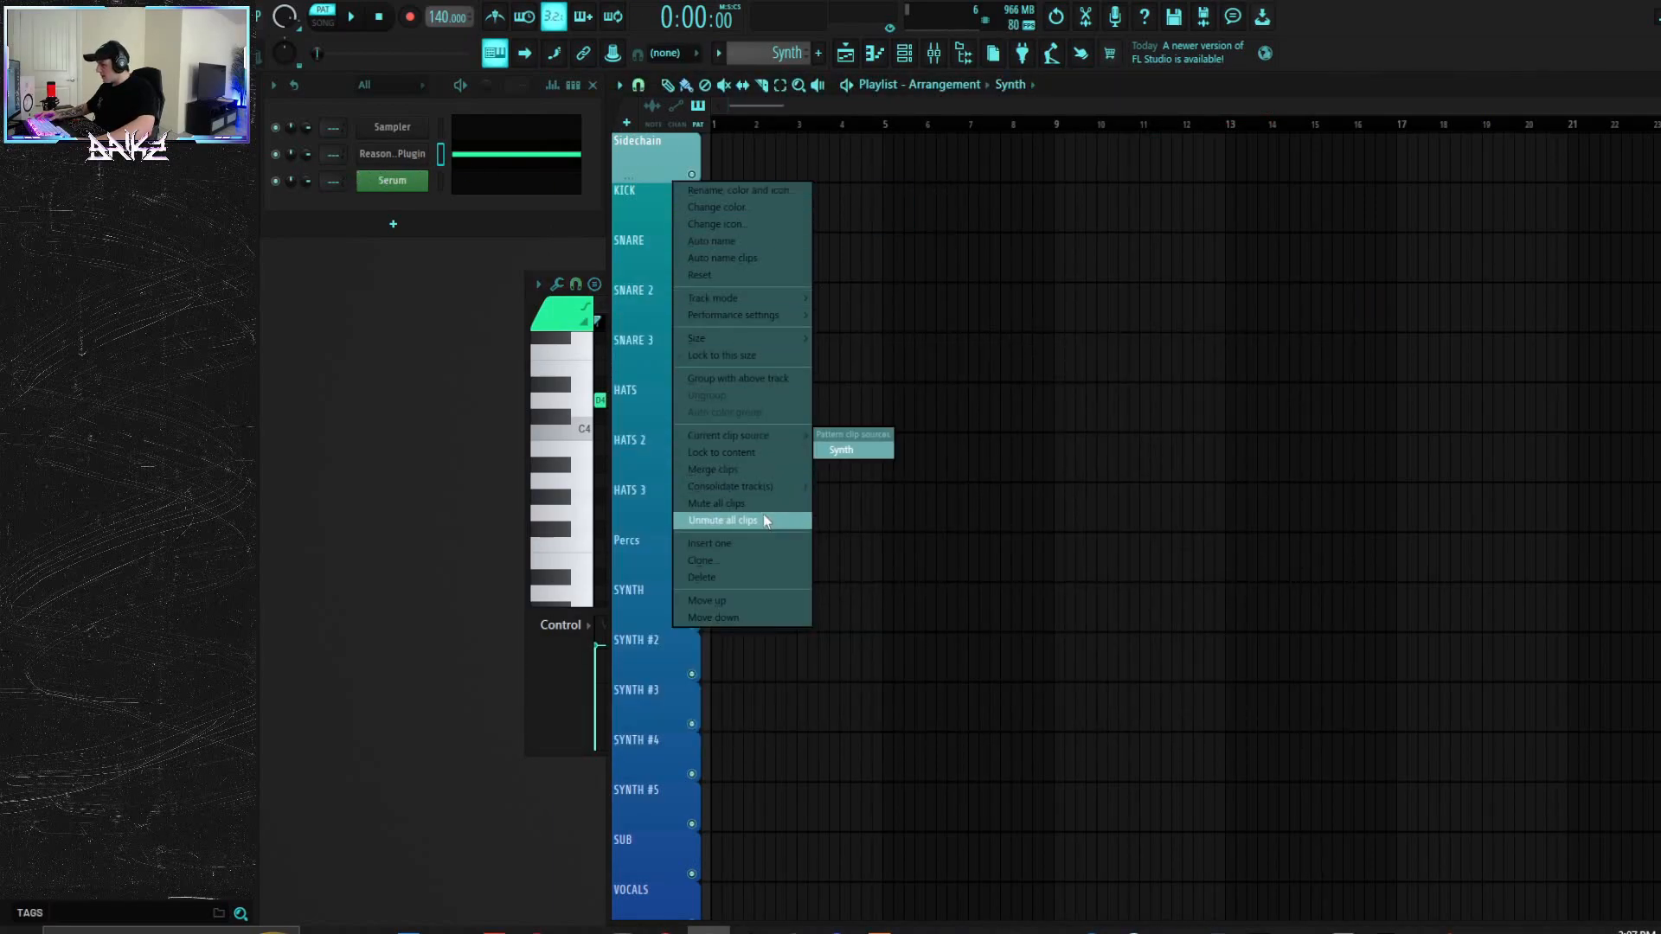
mouse_move(768, 488)
click(865, 486)
click(992, 715)
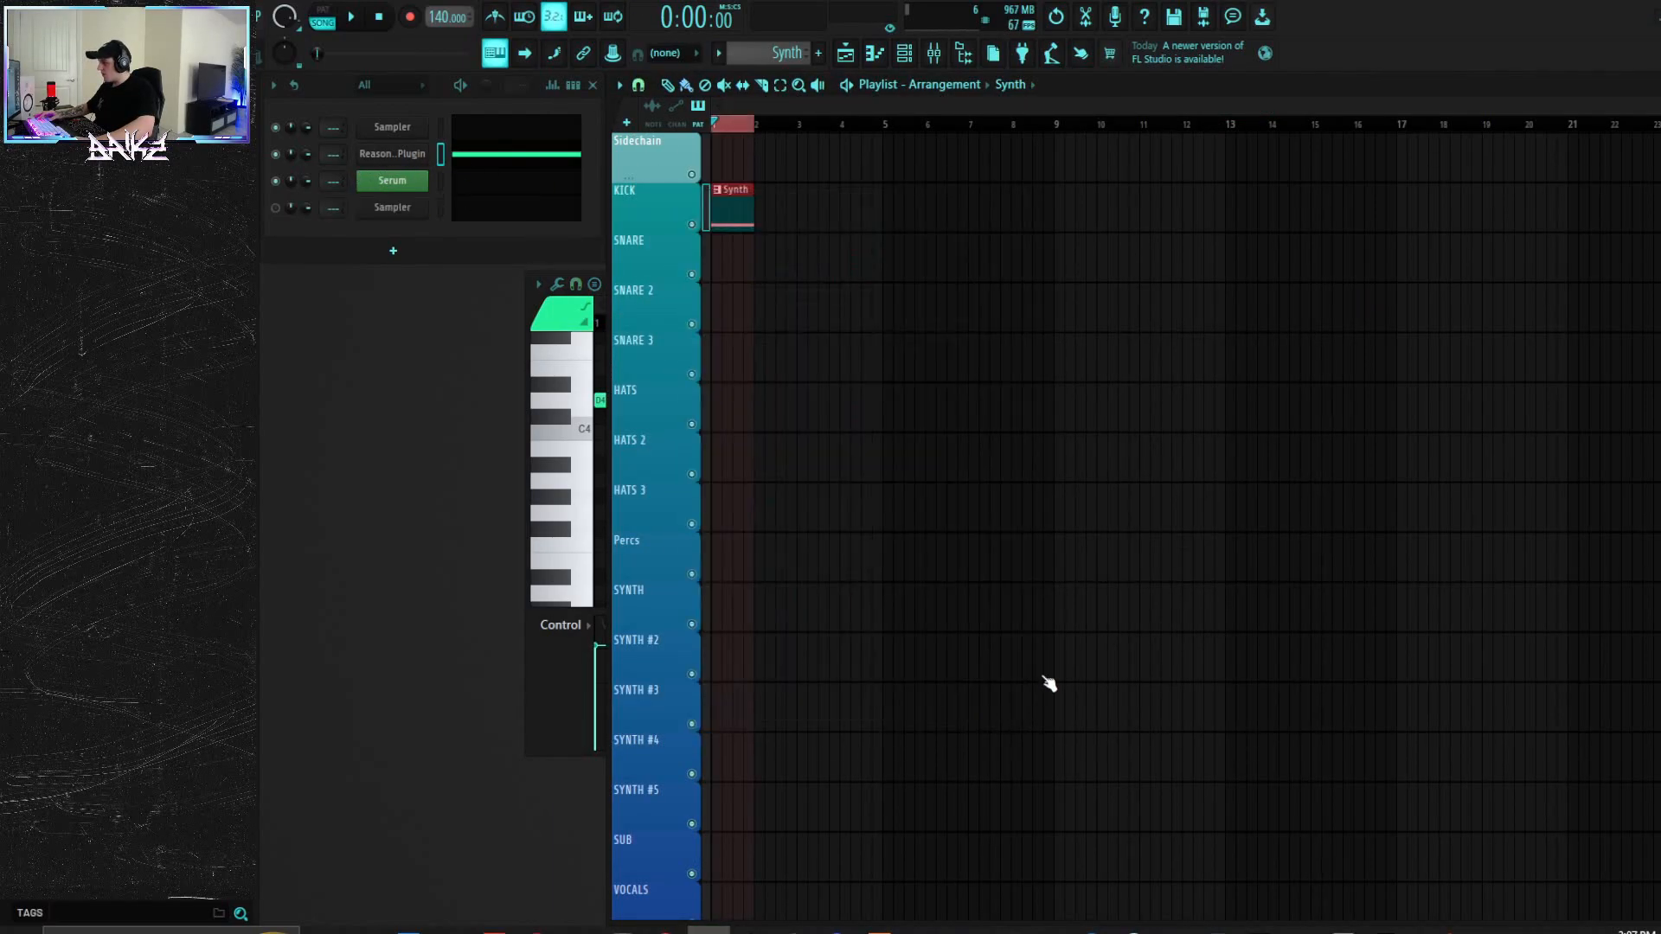
Step: Review the track's consolidation options and check the waveform of the consolidated KICK audio clip
right_click(656, 204)
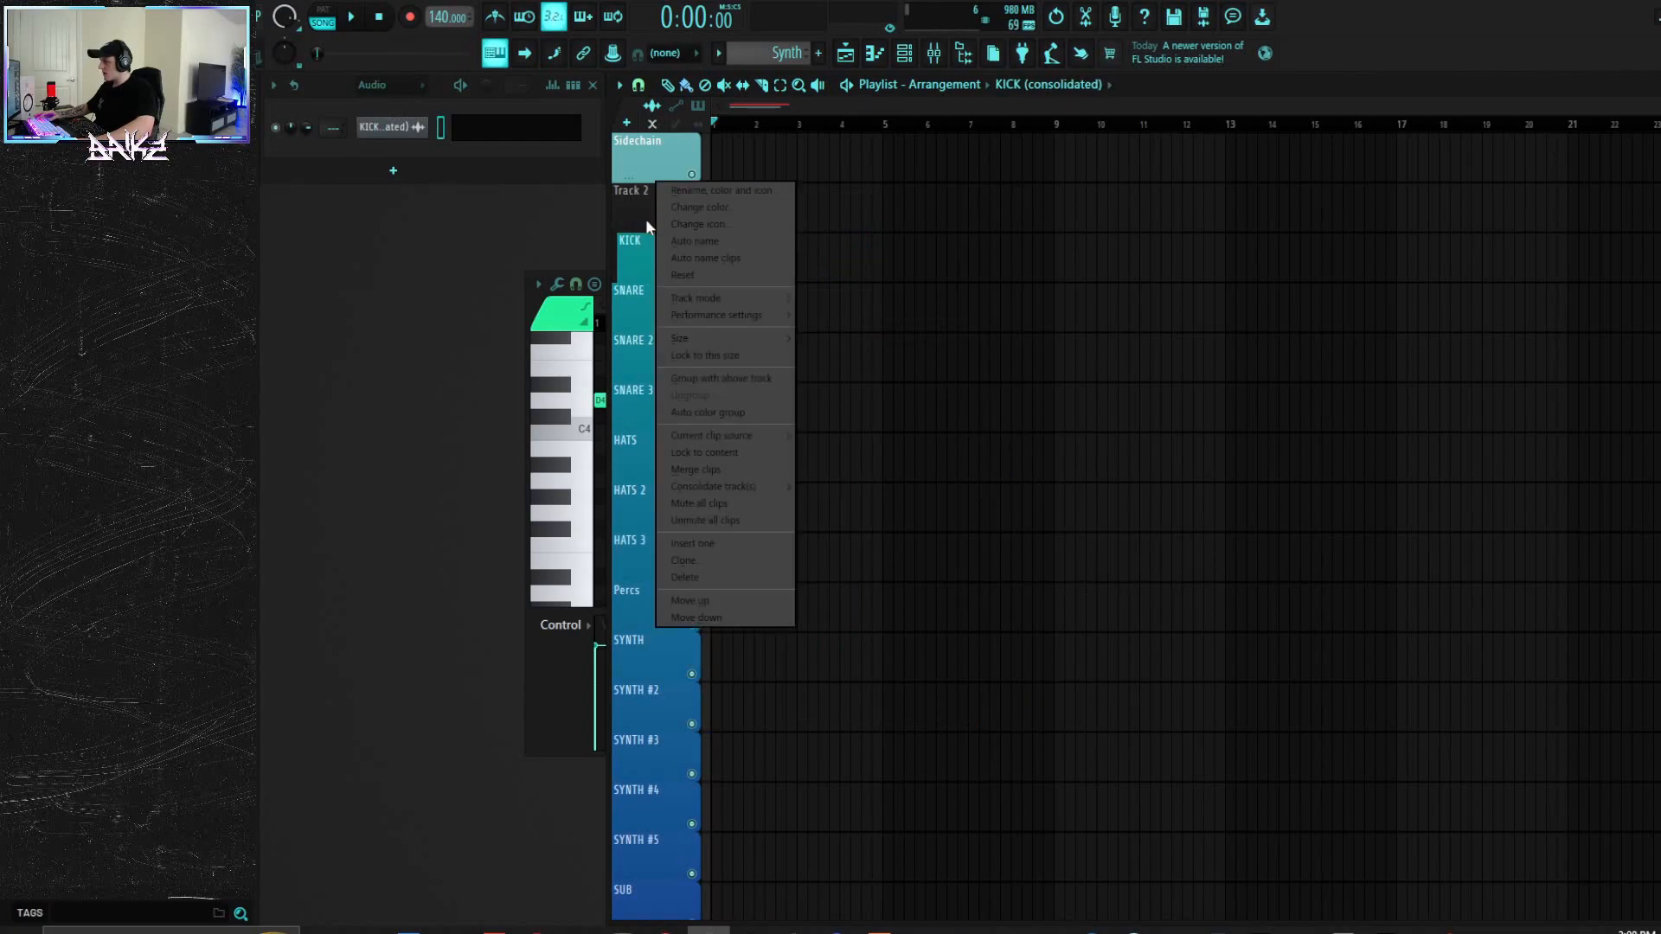
mouse_move(741, 487)
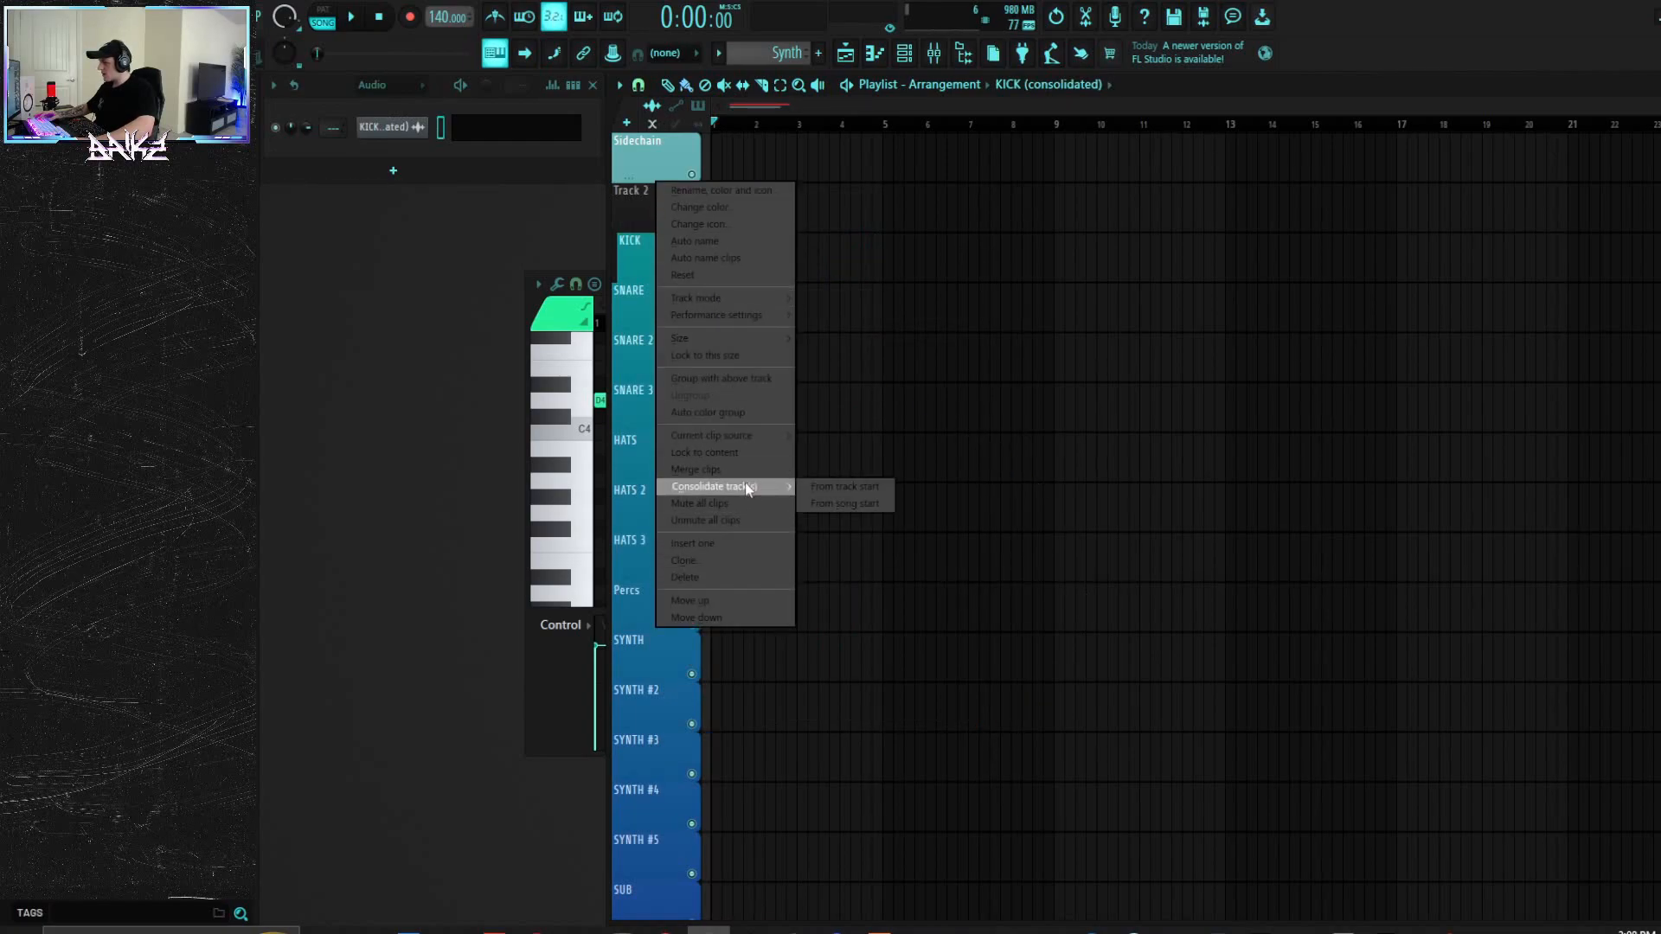
click(928, 487)
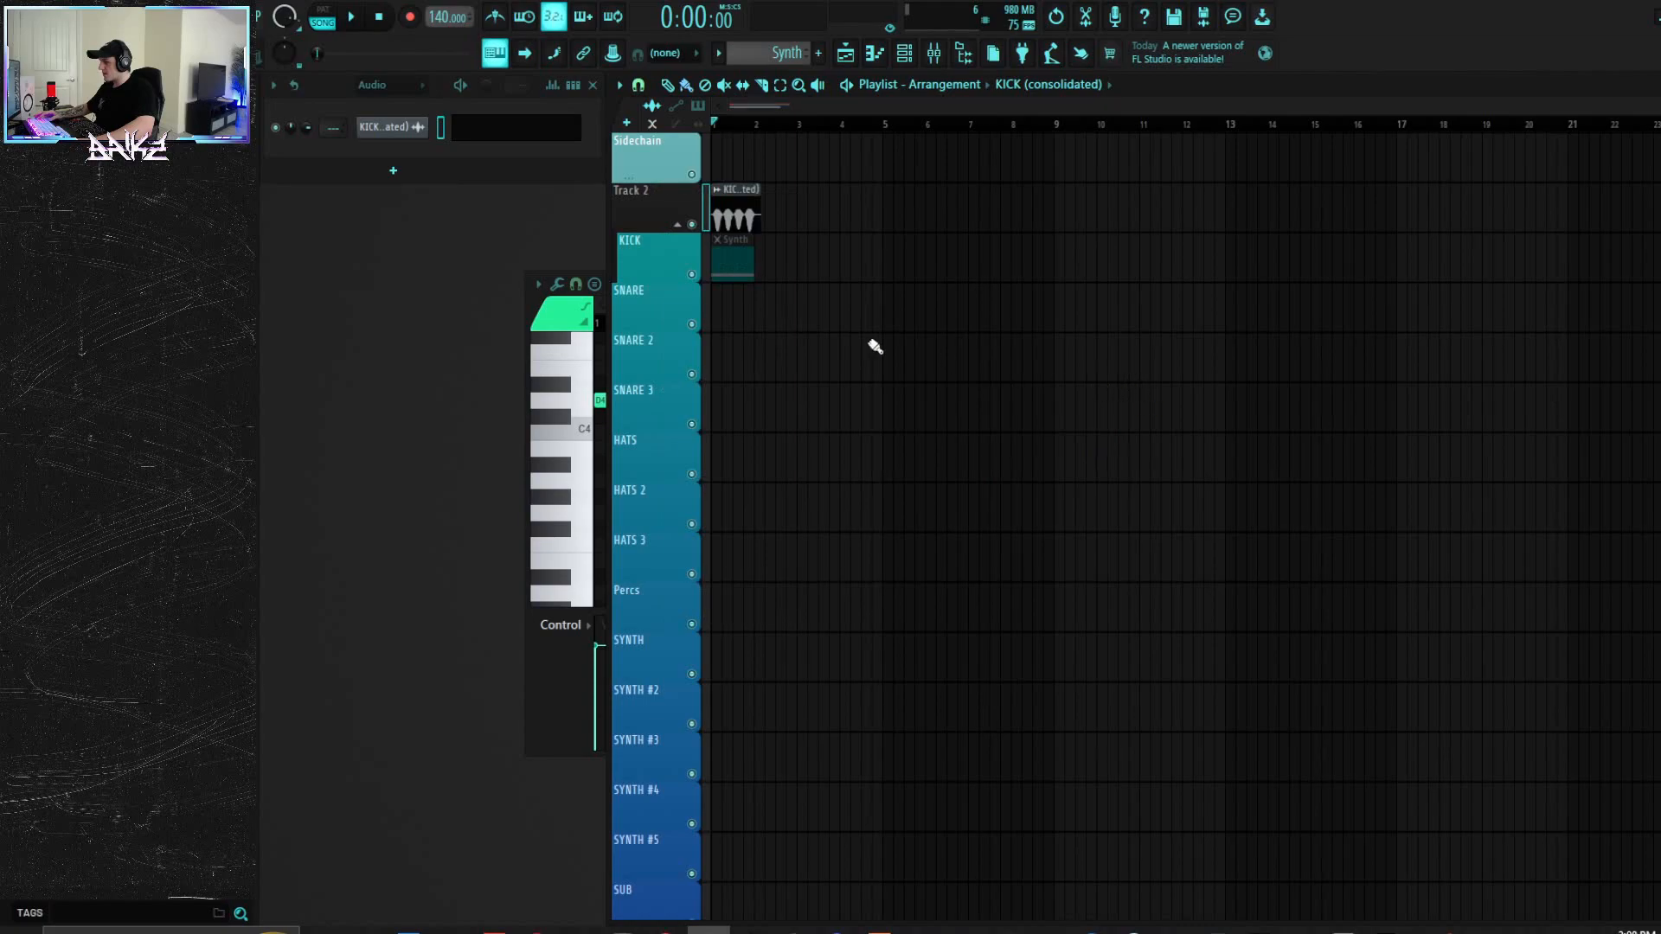
double_click(739, 204)
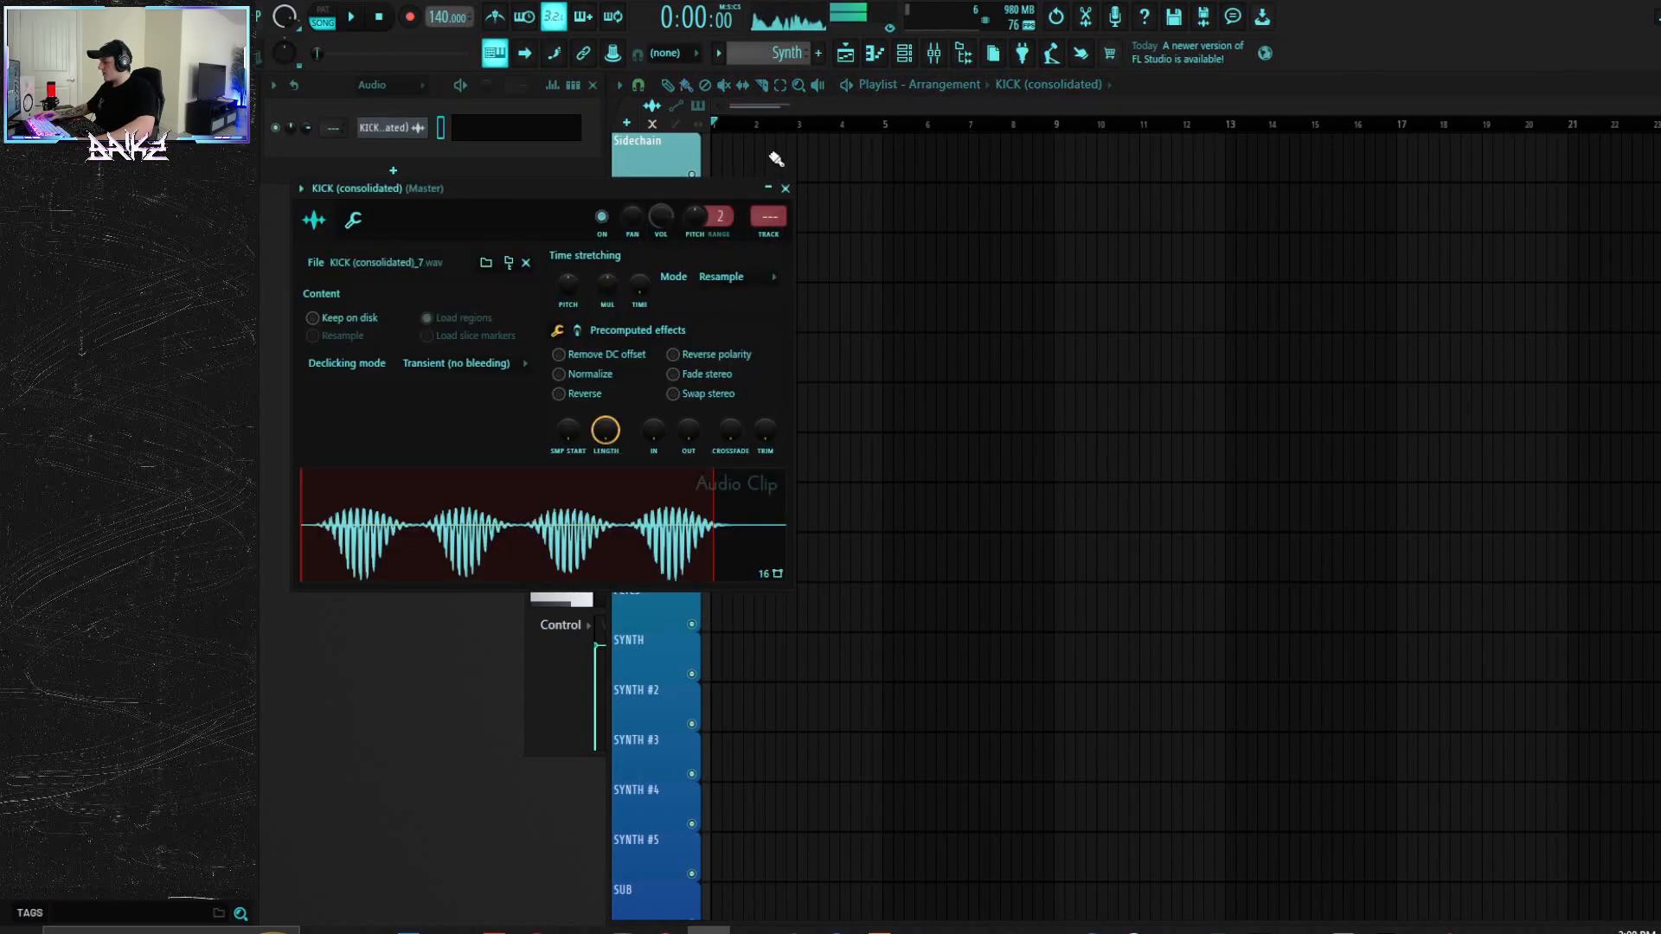
click(786, 188)
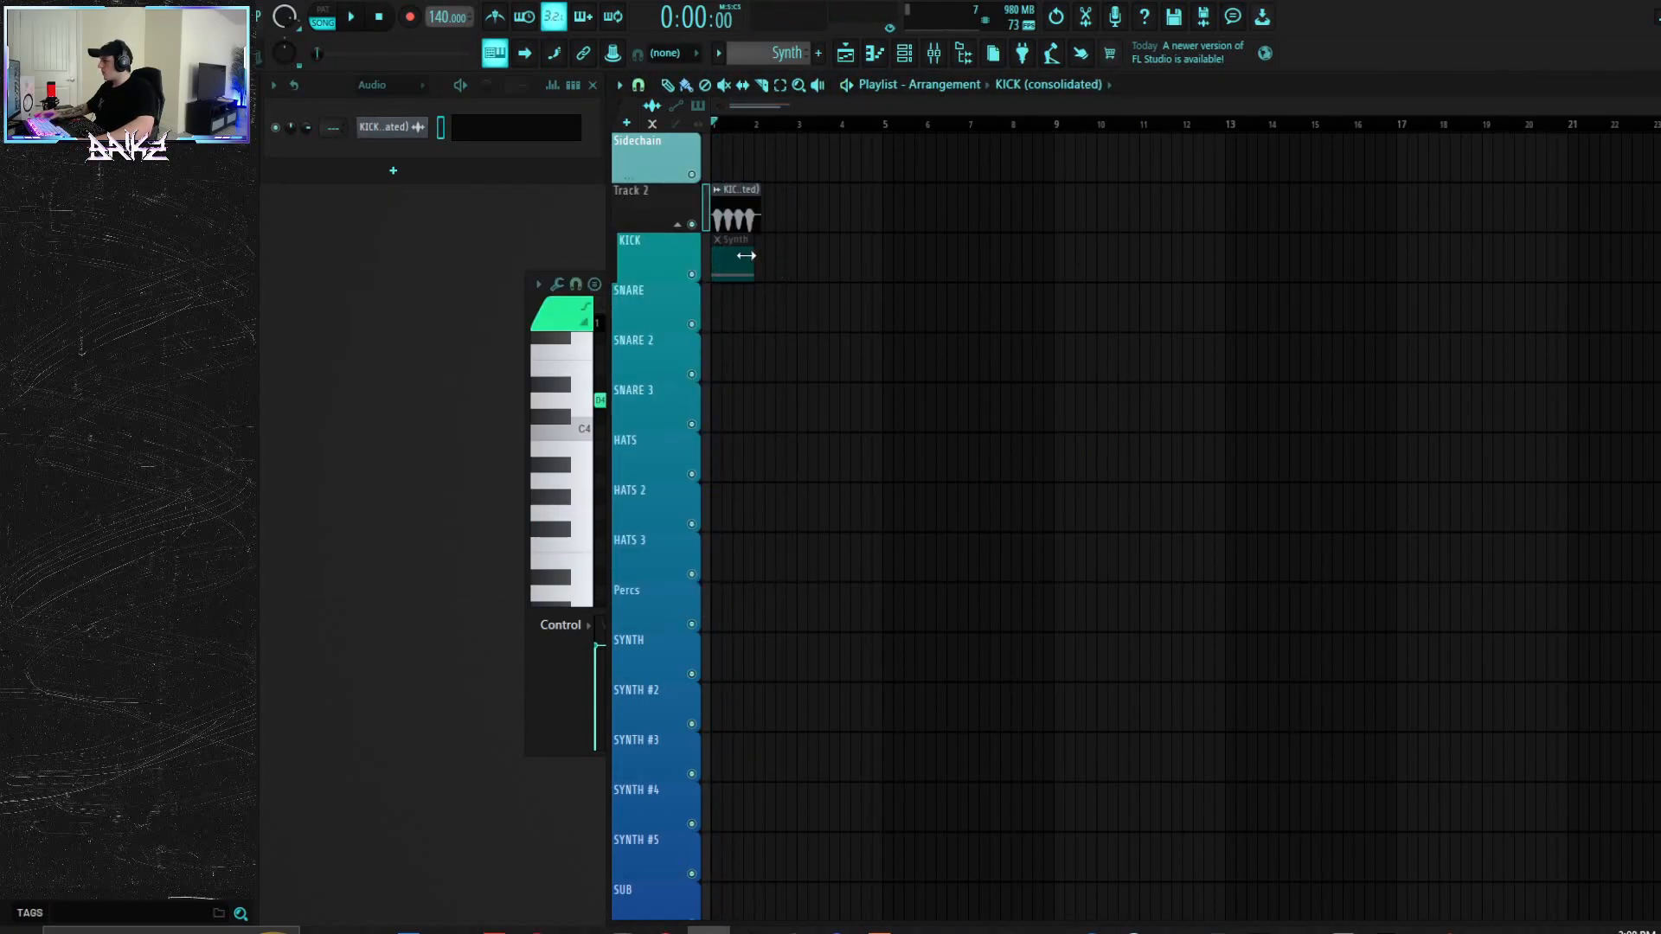
Step: Insert a Fruity Granulizer channel and clear the workspace around it by closing the piano roll
right_click(391, 127)
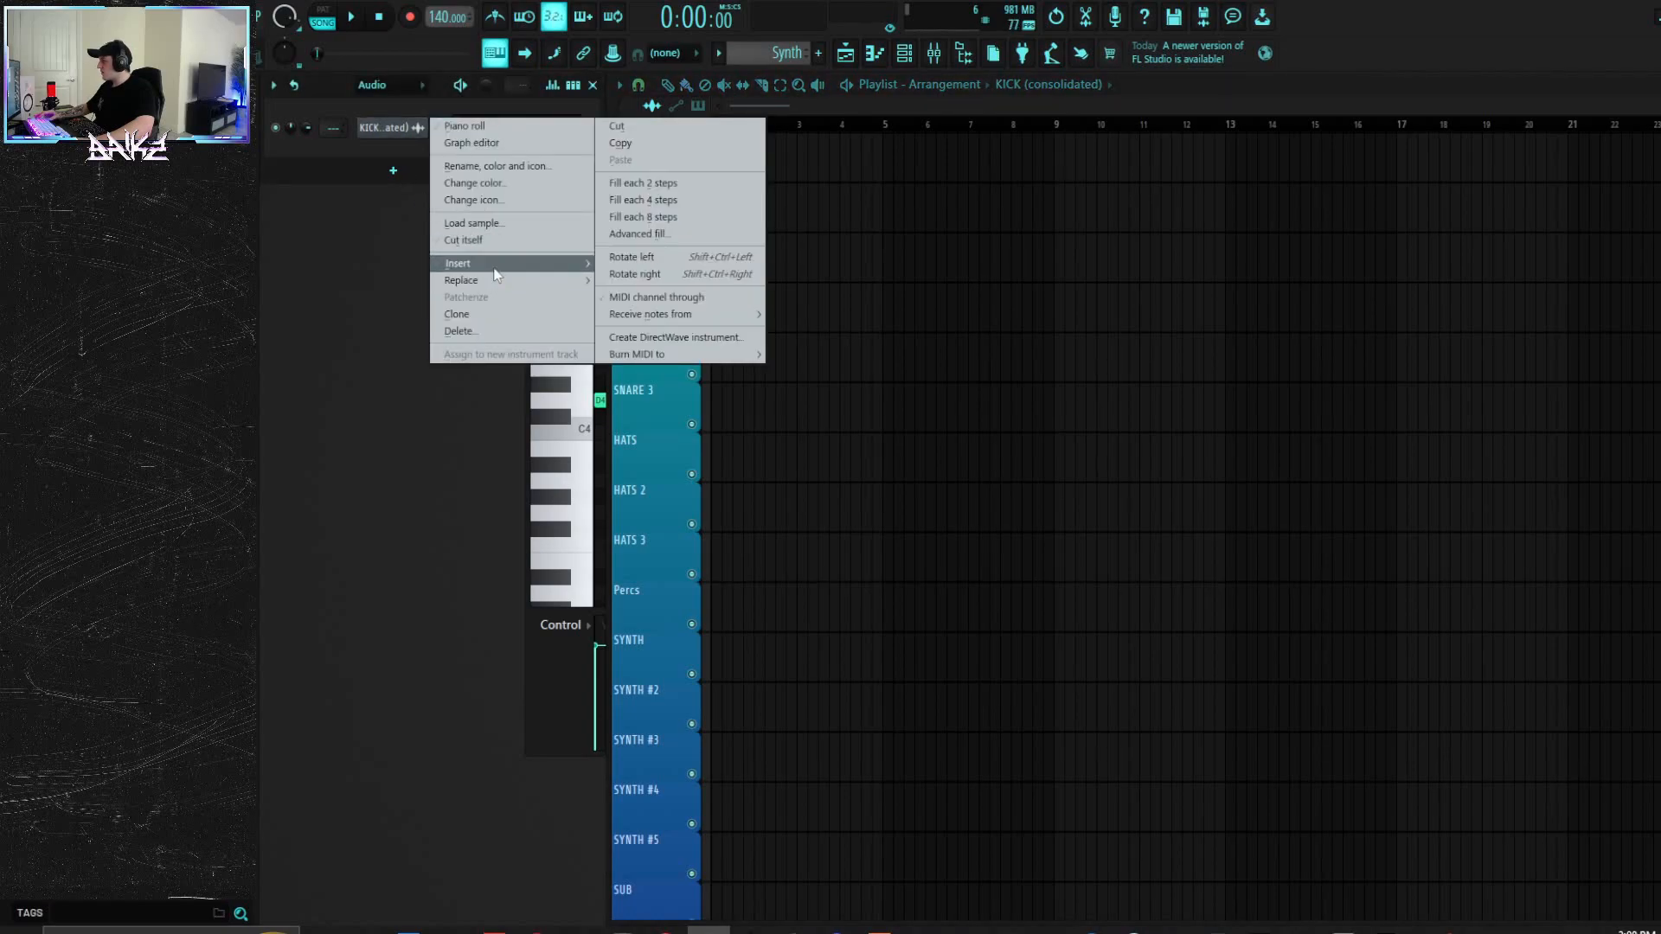
mouse_move(485, 263)
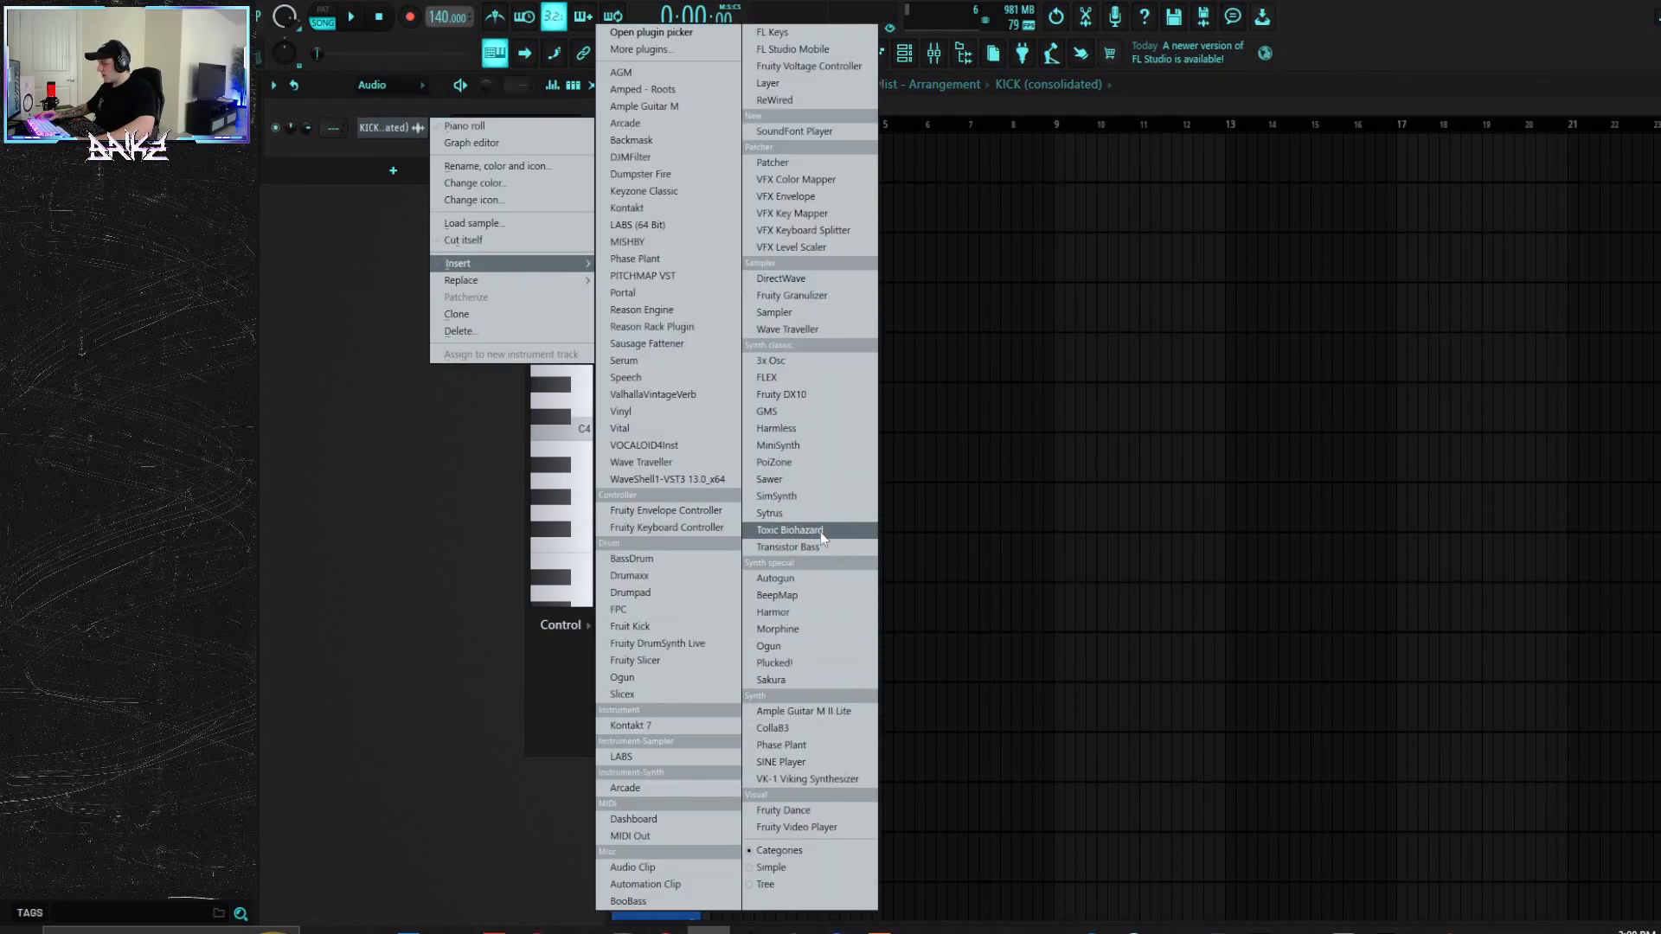
click(813, 298)
drag(521, 214, 565, 373)
click(562, 332)
click(1345, 284)
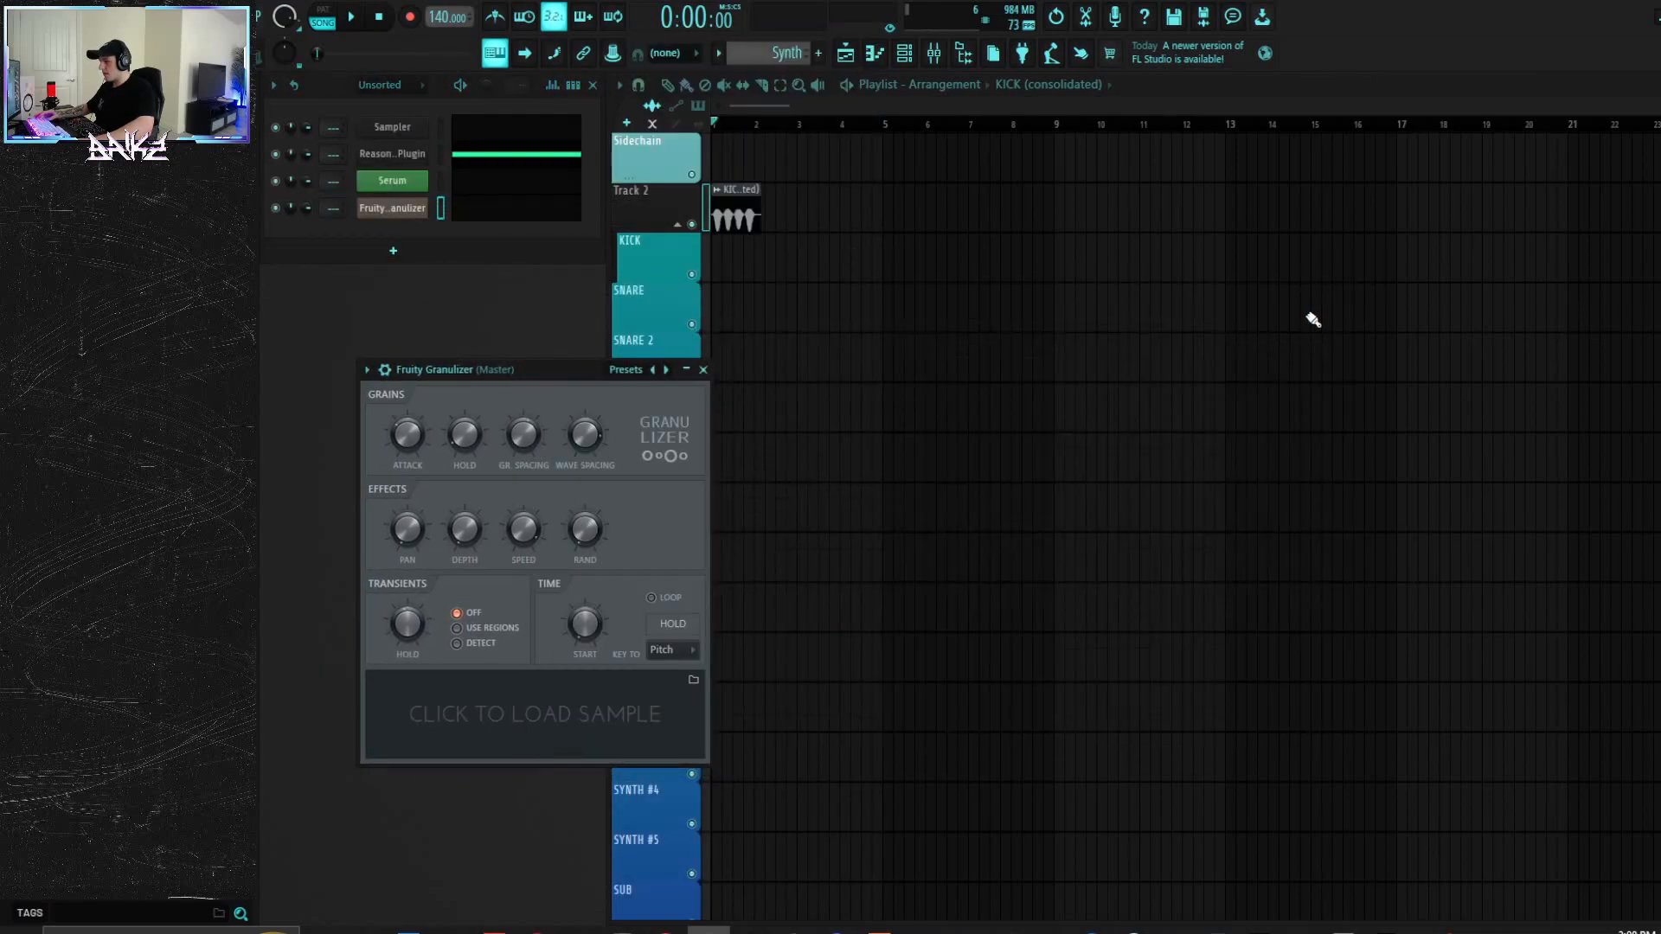
Step: Load the consolidated KICK sample into the Fruity Granulizer channel, preview it and close the audio clip's settings
double_click(737, 198)
drag(734, 590, 391, 213)
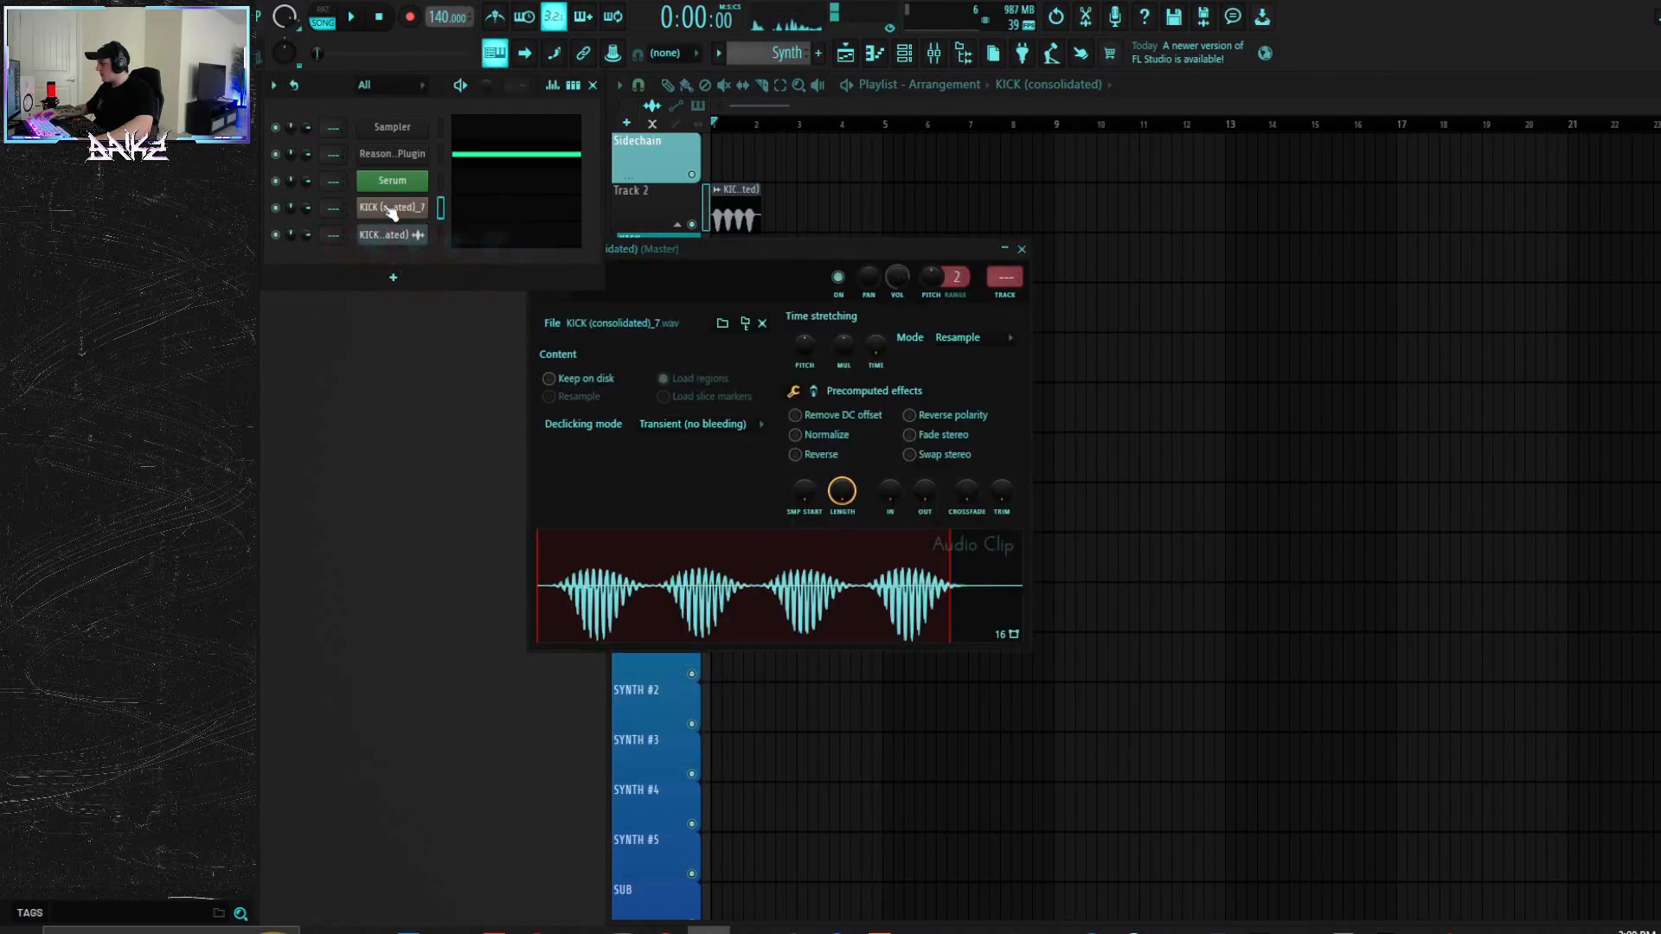
click(393, 209)
click(516, 596)
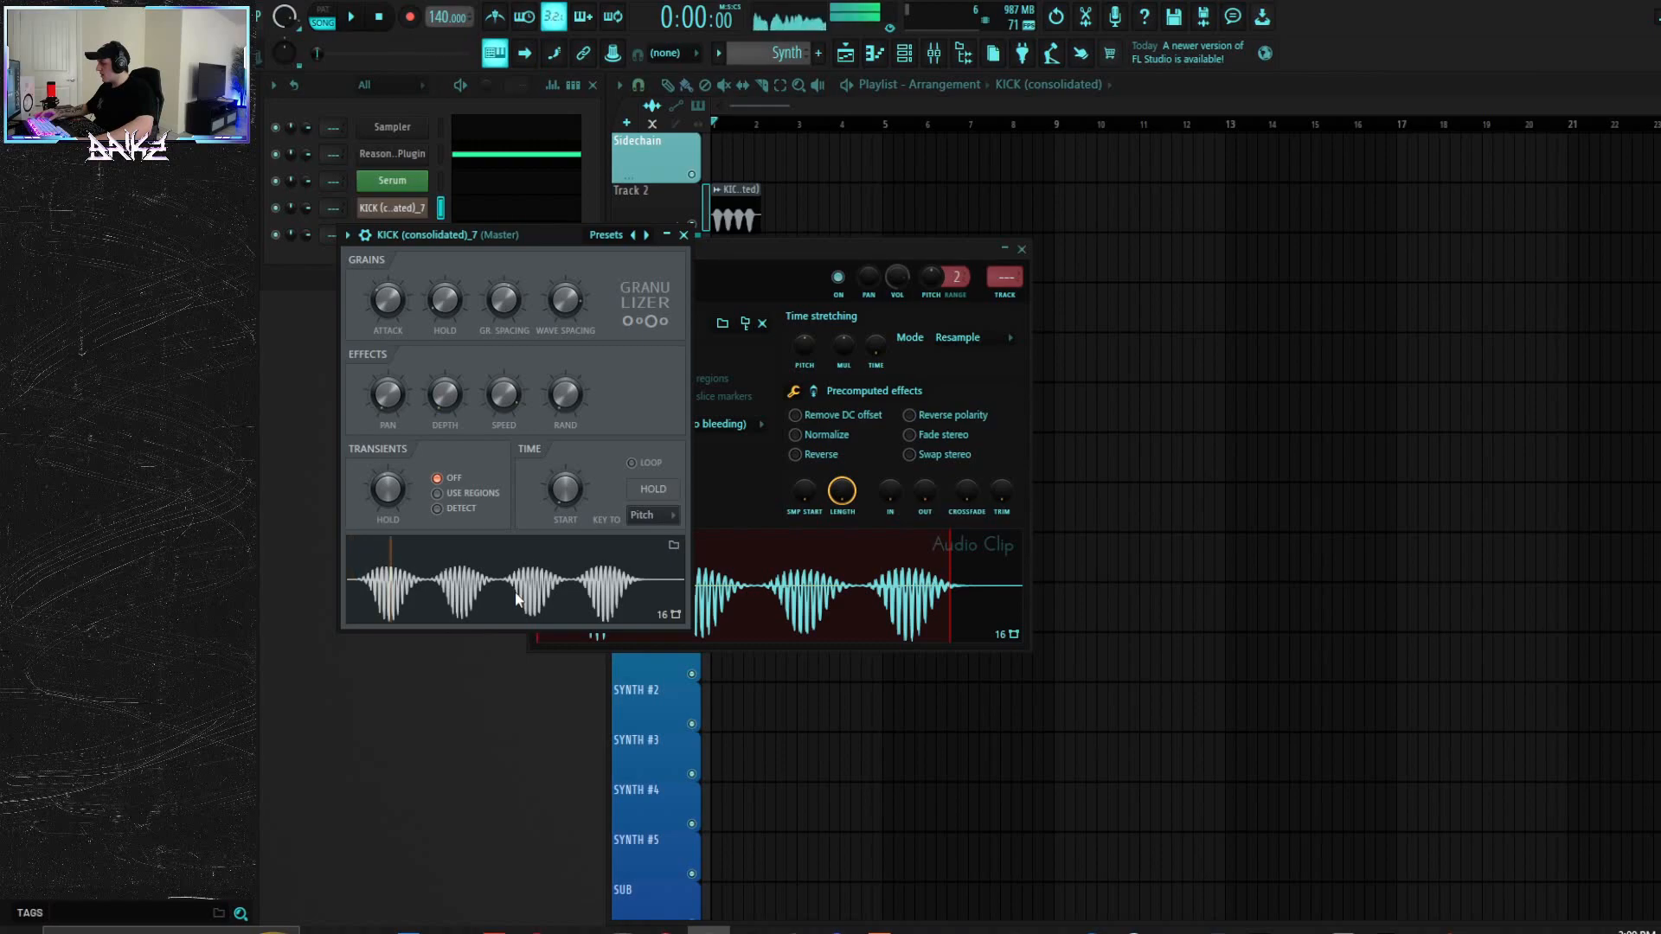
click(1022, 249)
Step: Remove the note from the Reason Rack Plugin channel and place a one-bar C5 note on the Granulizer channel
click(503, 156)
click(517, 217)
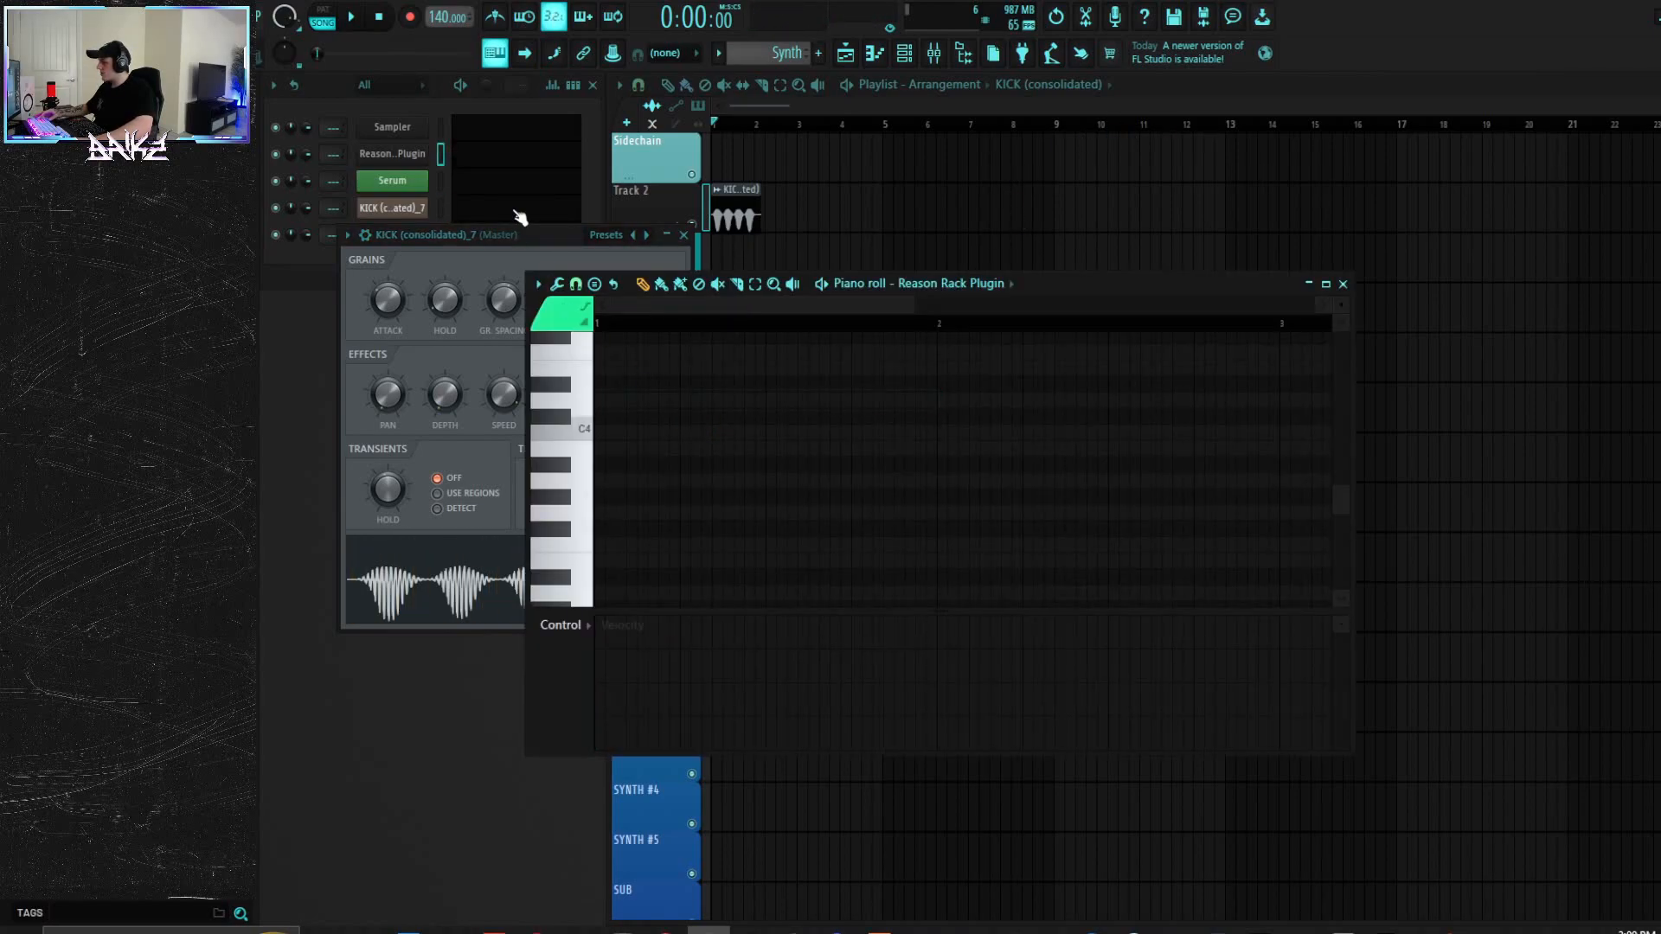
click(533, 529)
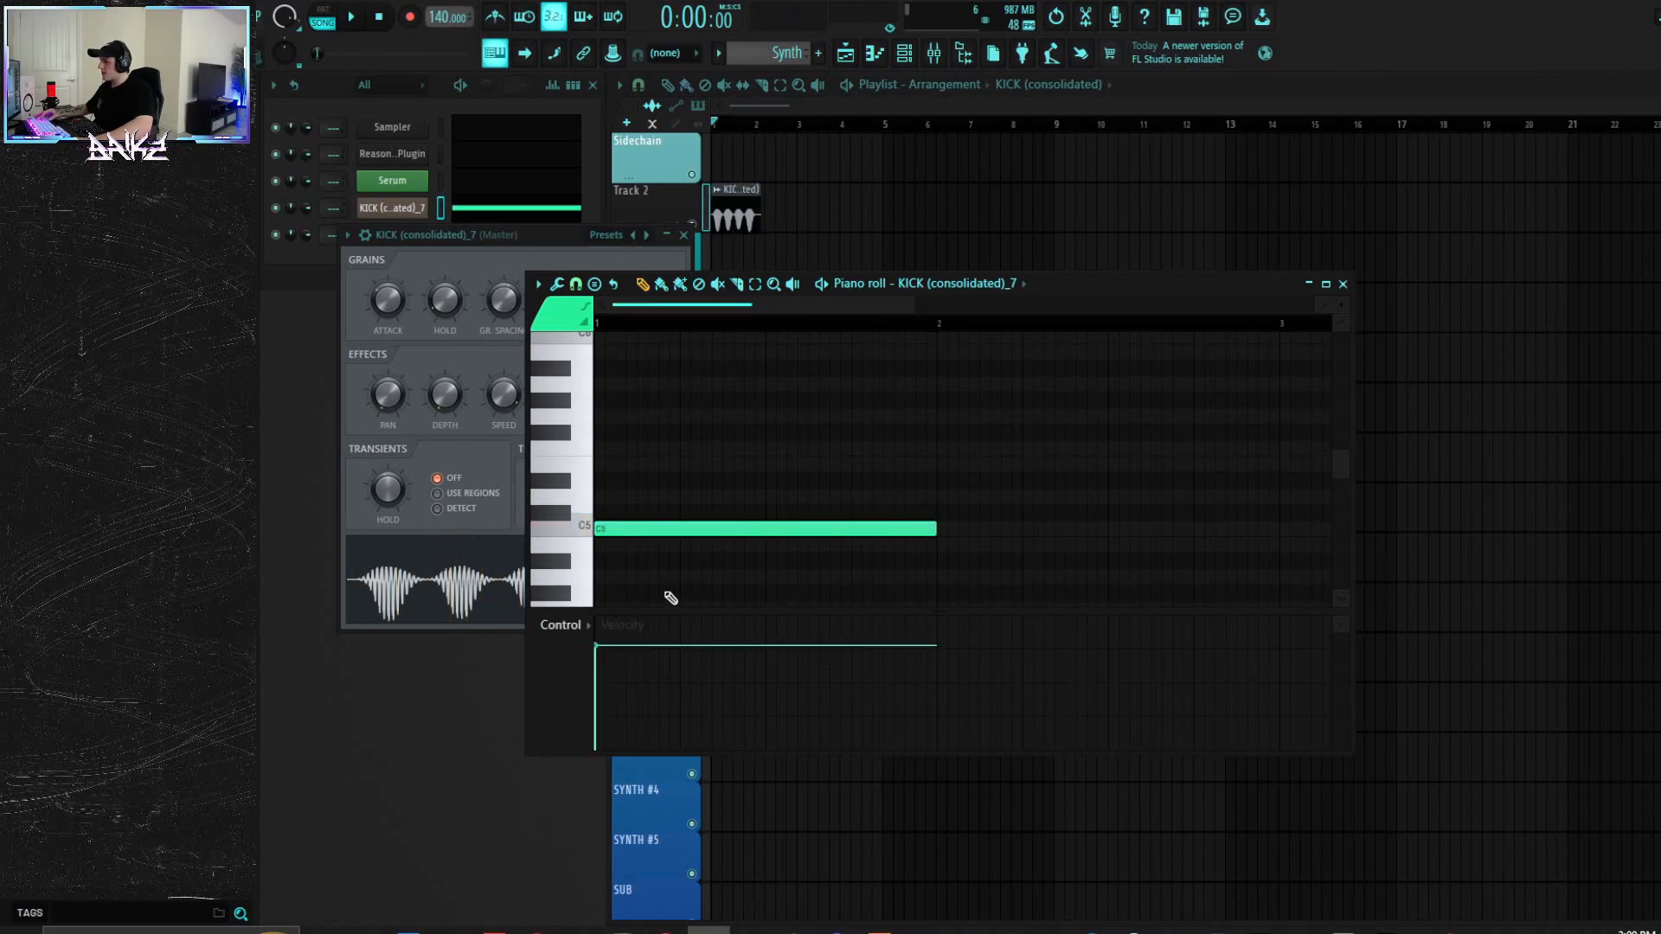
click(583, 537)
click(618, 537)
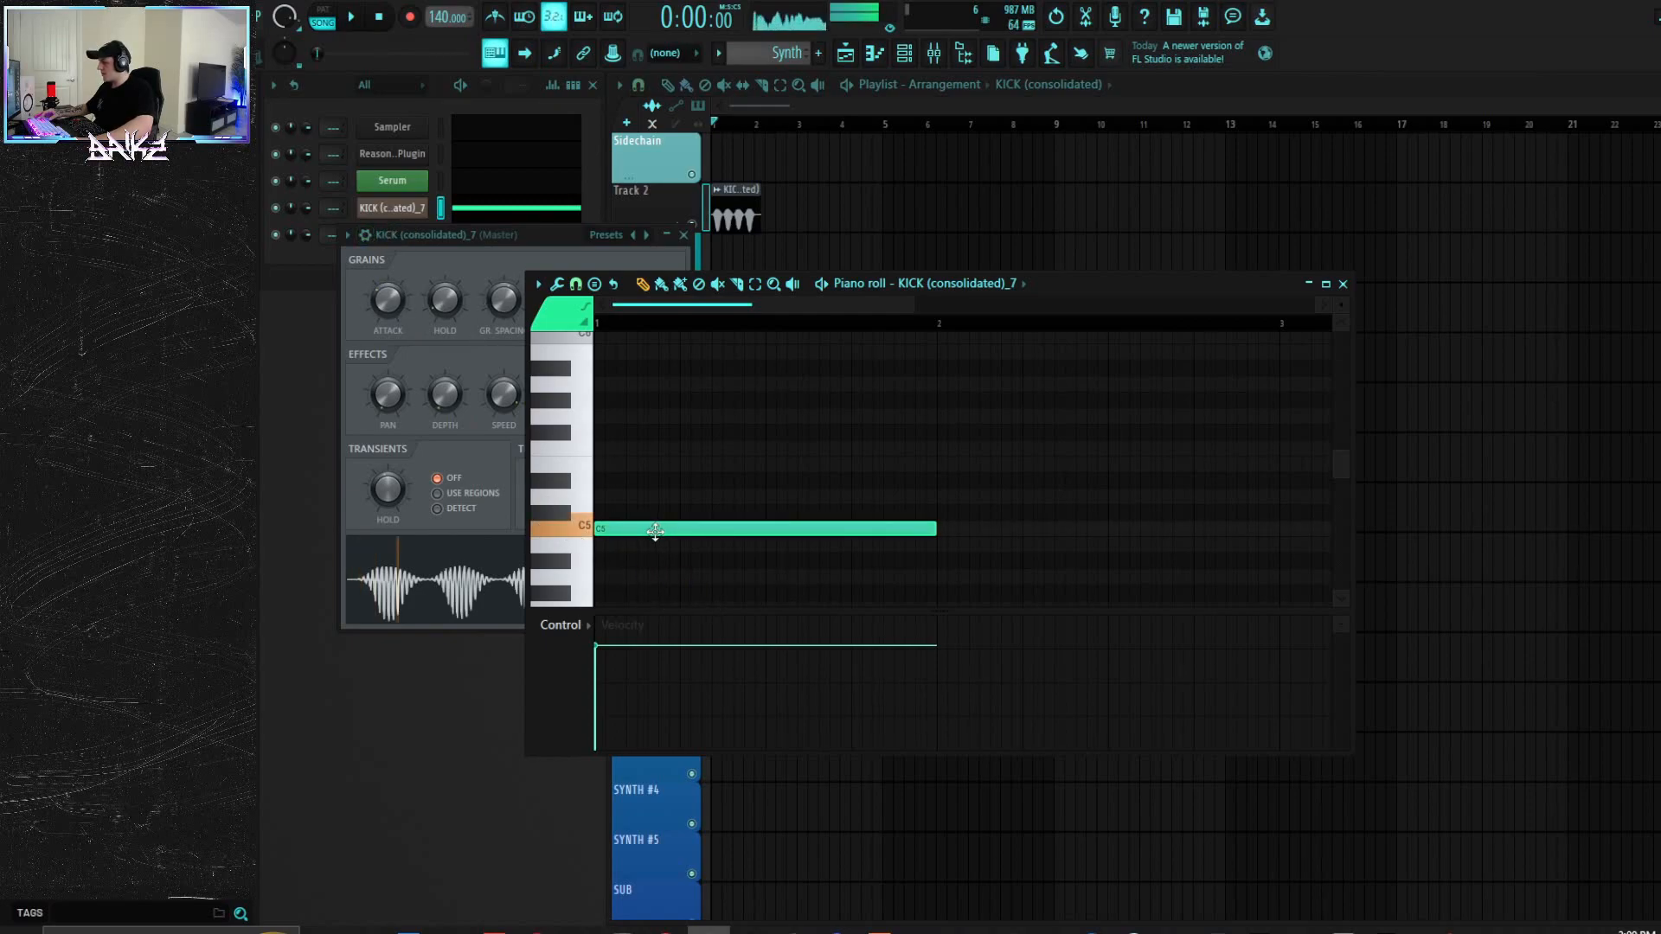
Step: Set the Granulizer channel's root note to D5 and return to its grain controls
click(412, 231)
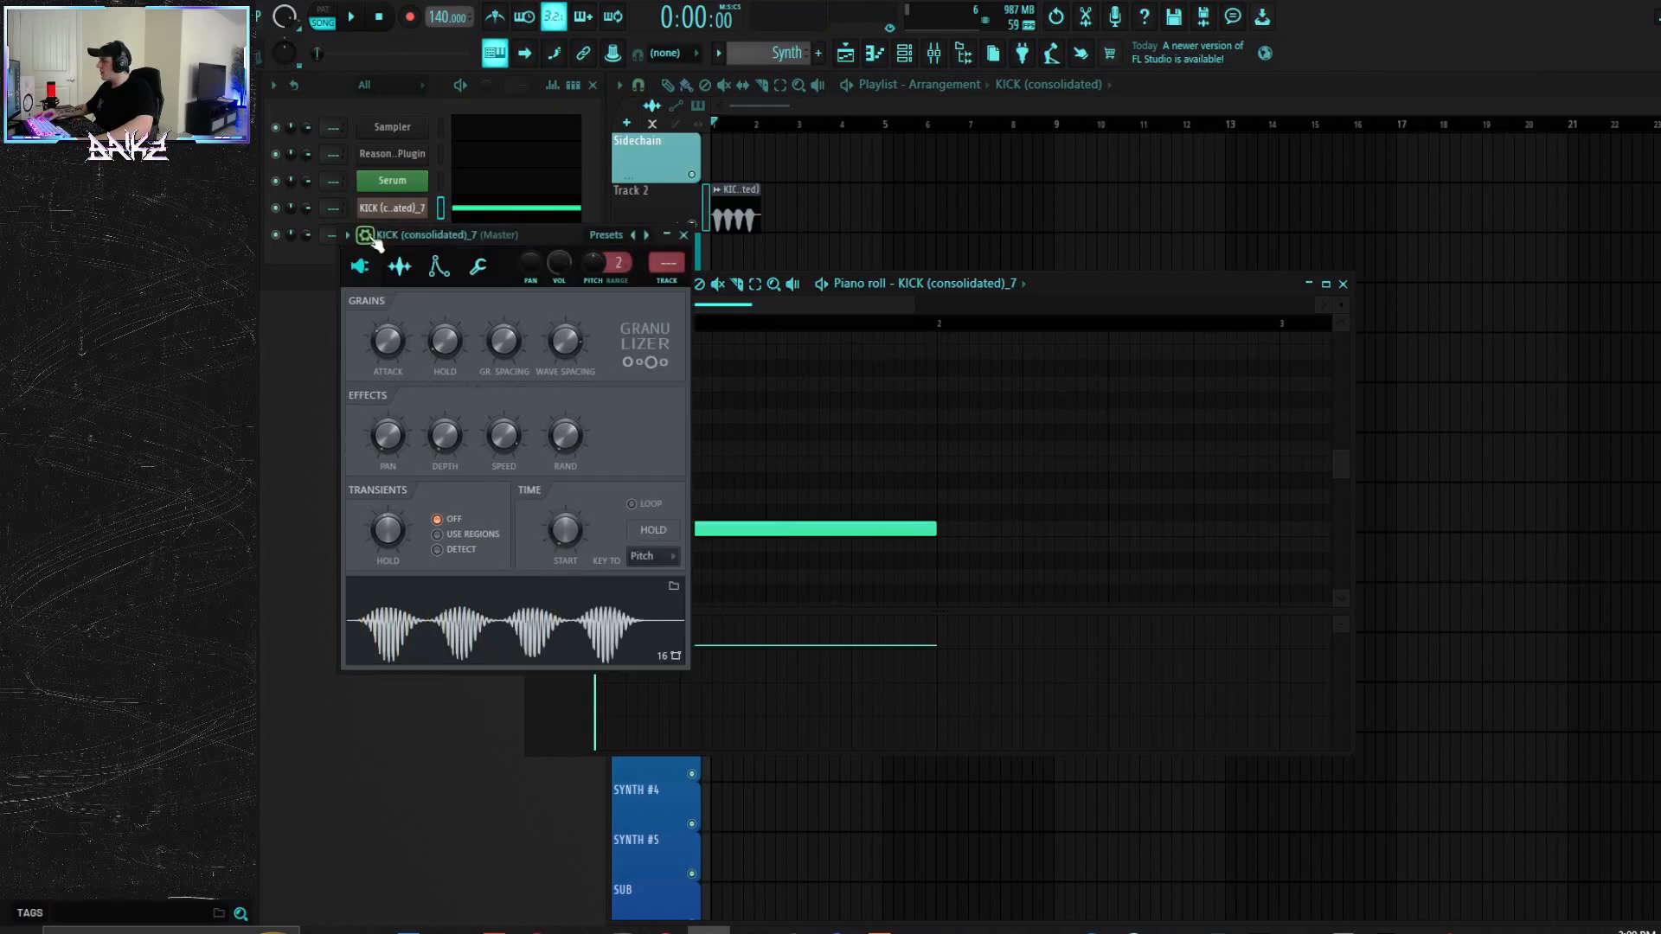
click(481, 264)
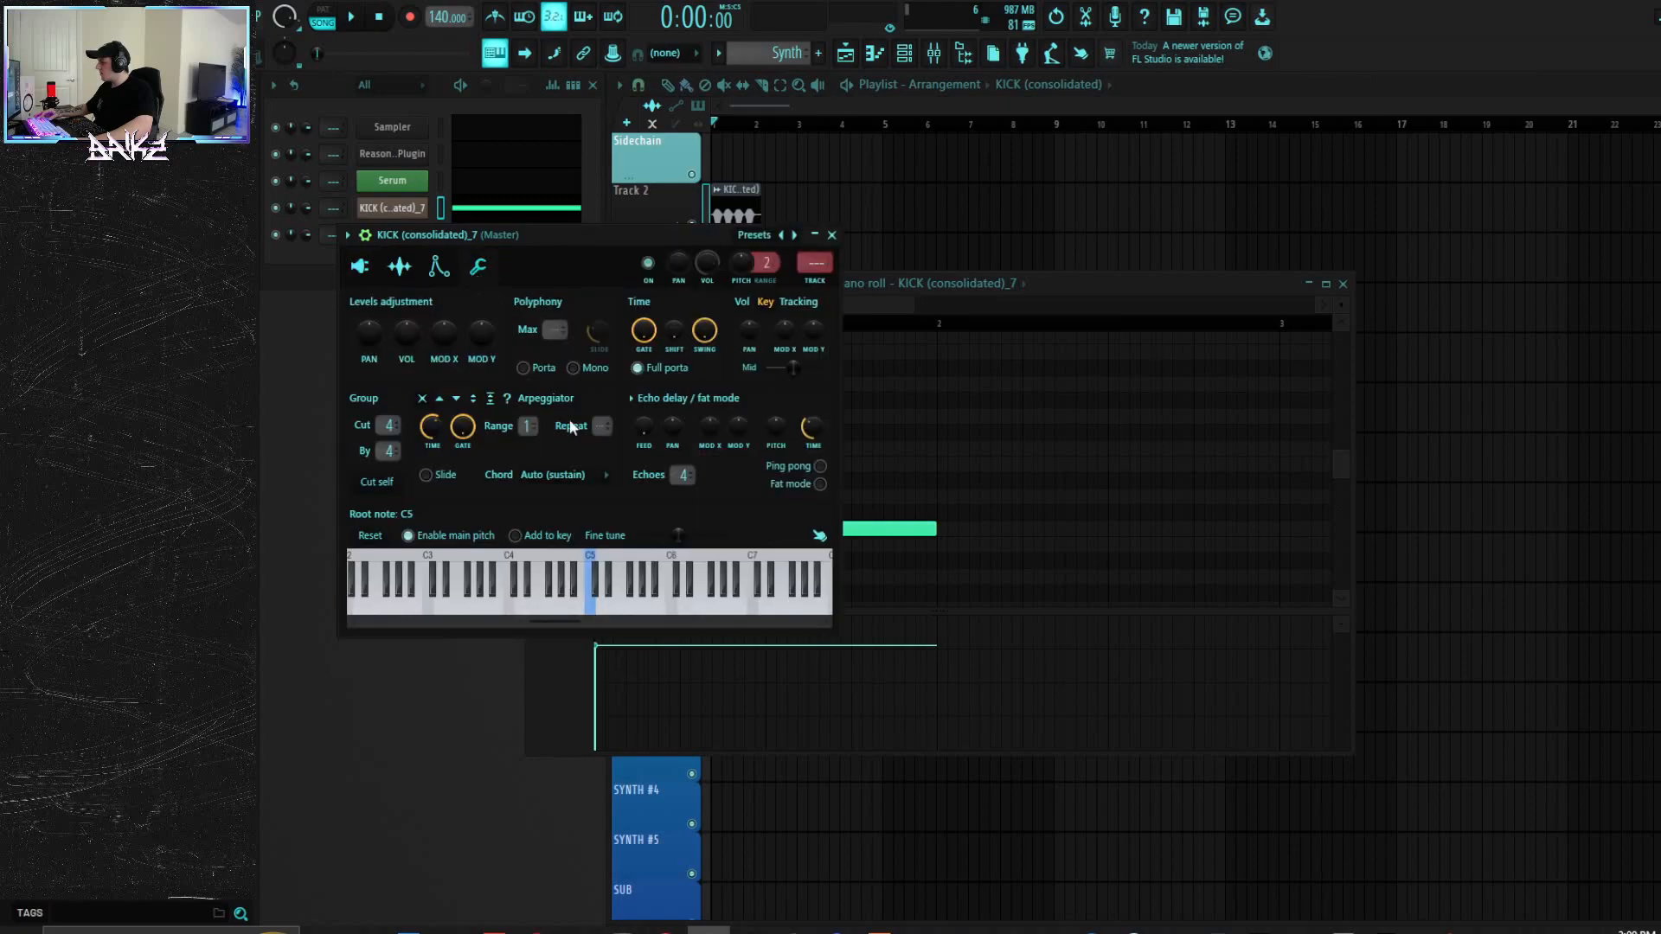
right_click(608, 605)
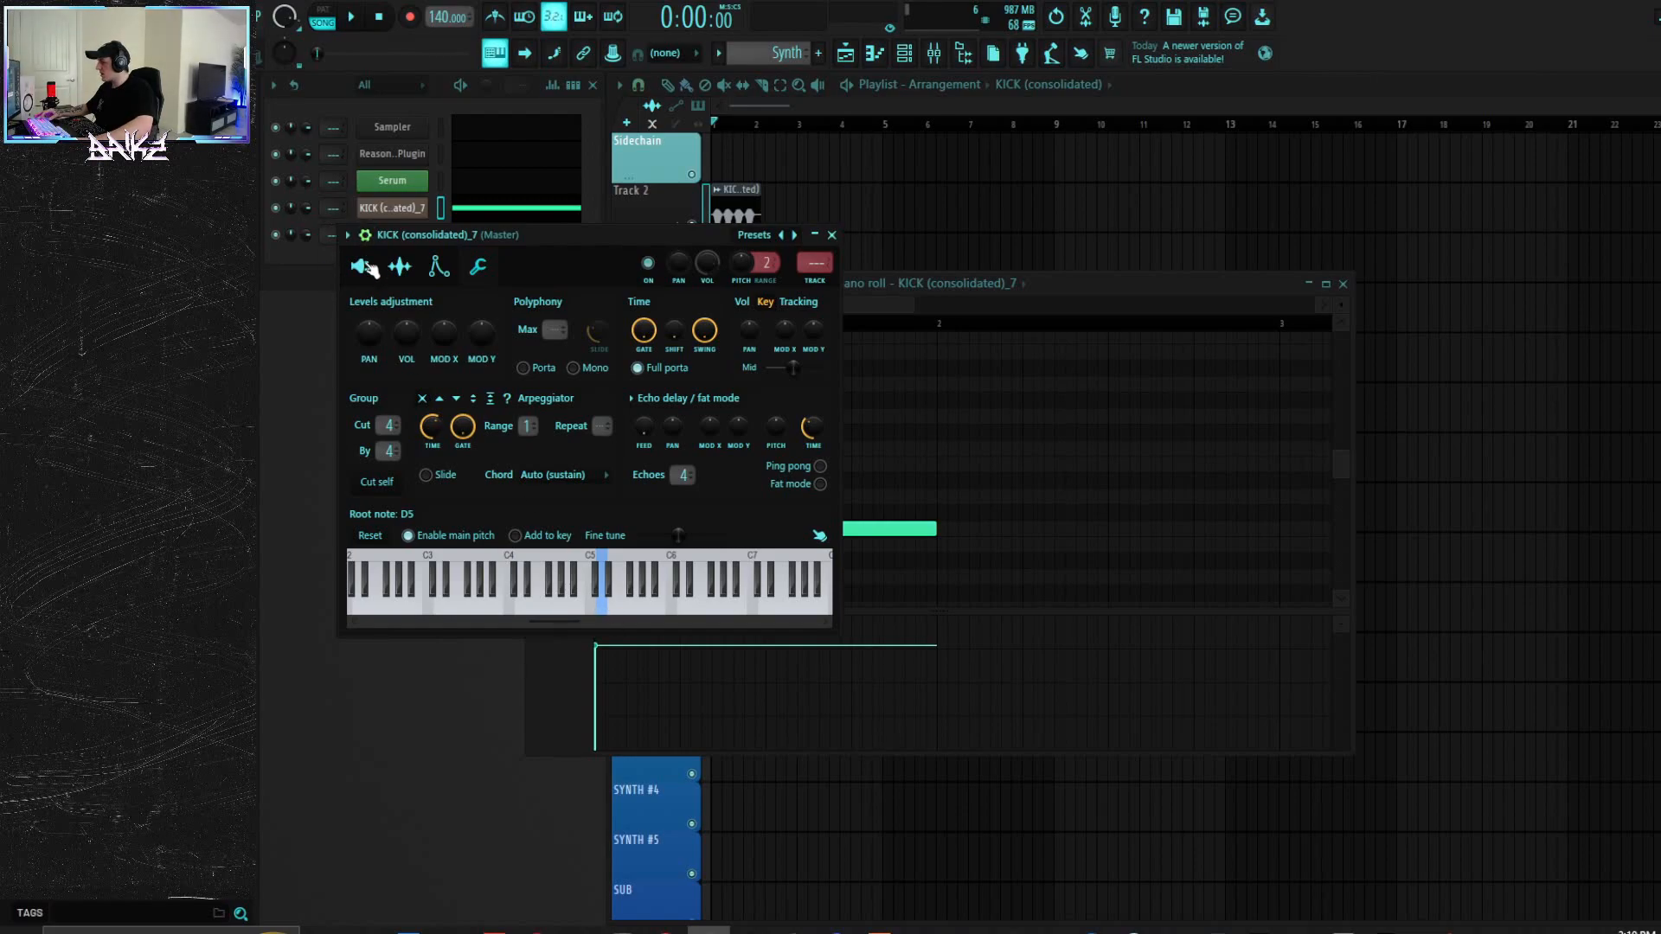
click(363, 267)
Step: Move the Granulizer's one-bar note up to D5 and bring the Granulizer window into full view
drag(811, 530, 790, 493)
click(787, 498)
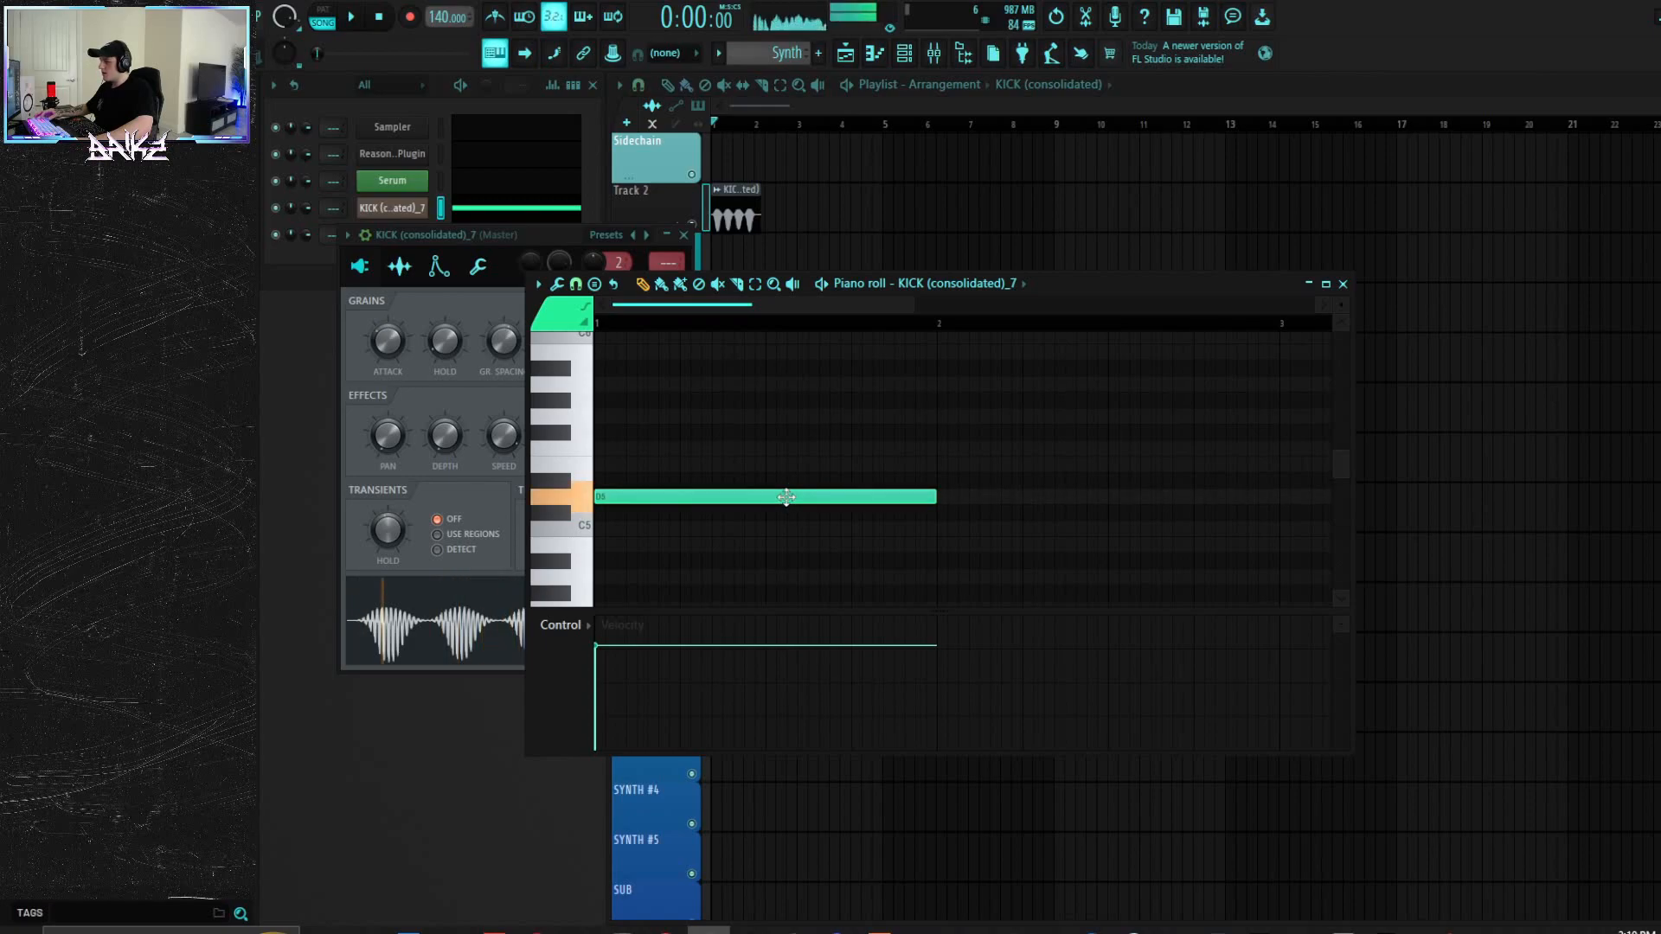
drag(496, 234, 491, 326)
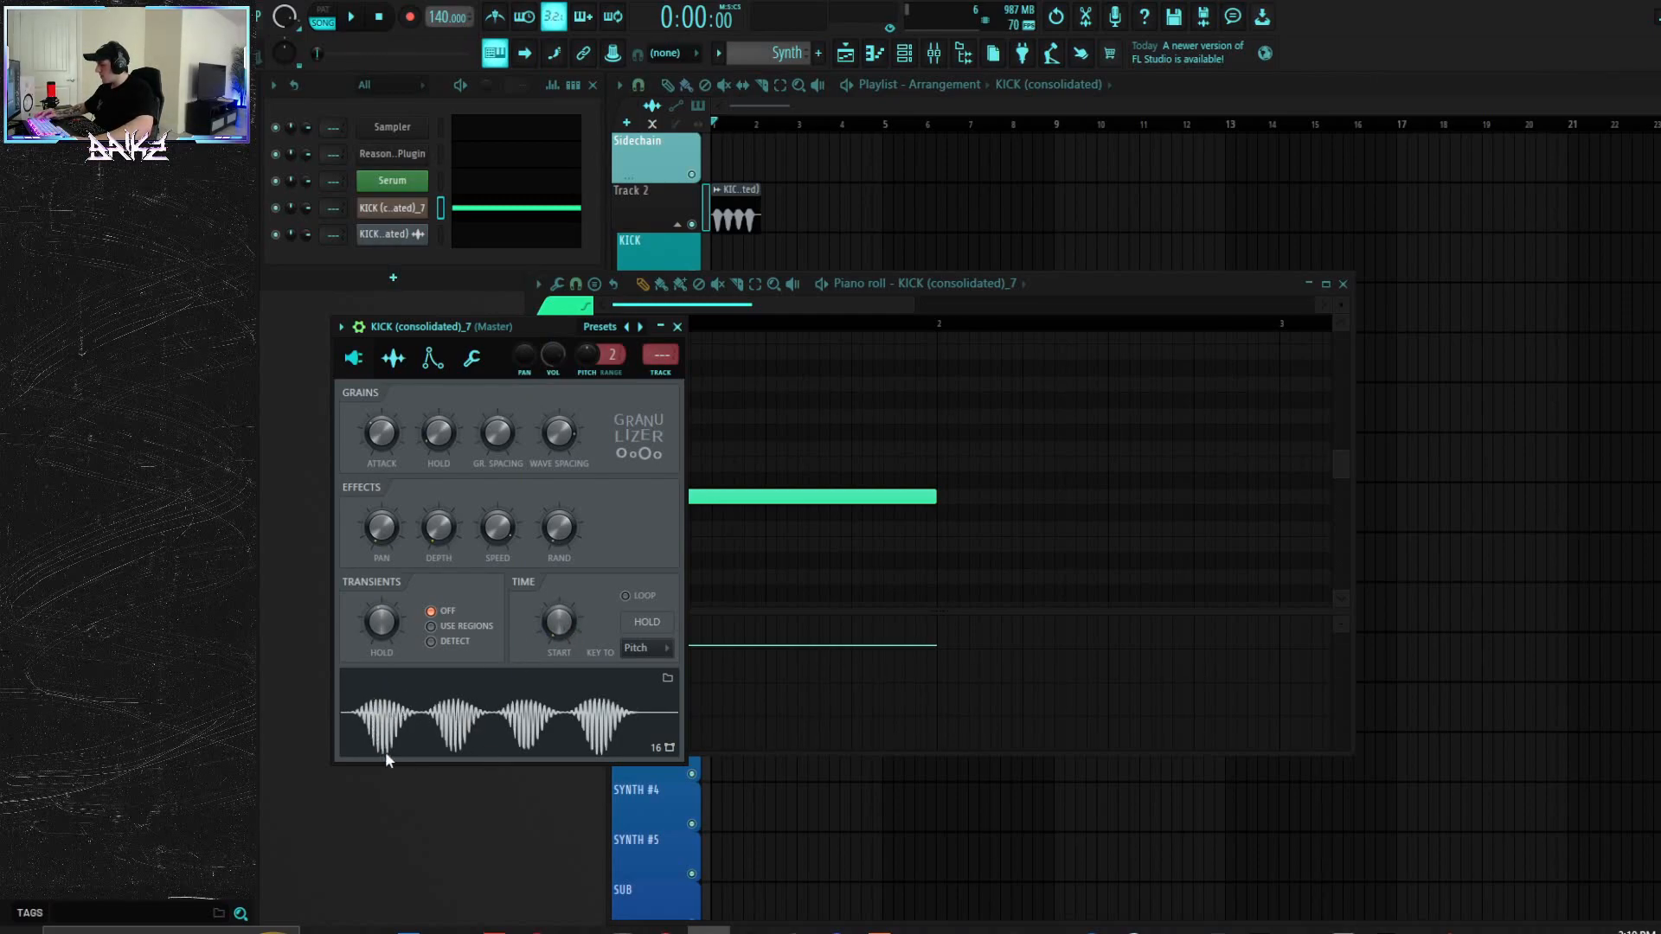
Step: Move the Granulizer's start time forward to the sample's first swell and adjust its wave spacing, grain spacing and grain hold
drag(559, 621, 559, 602)
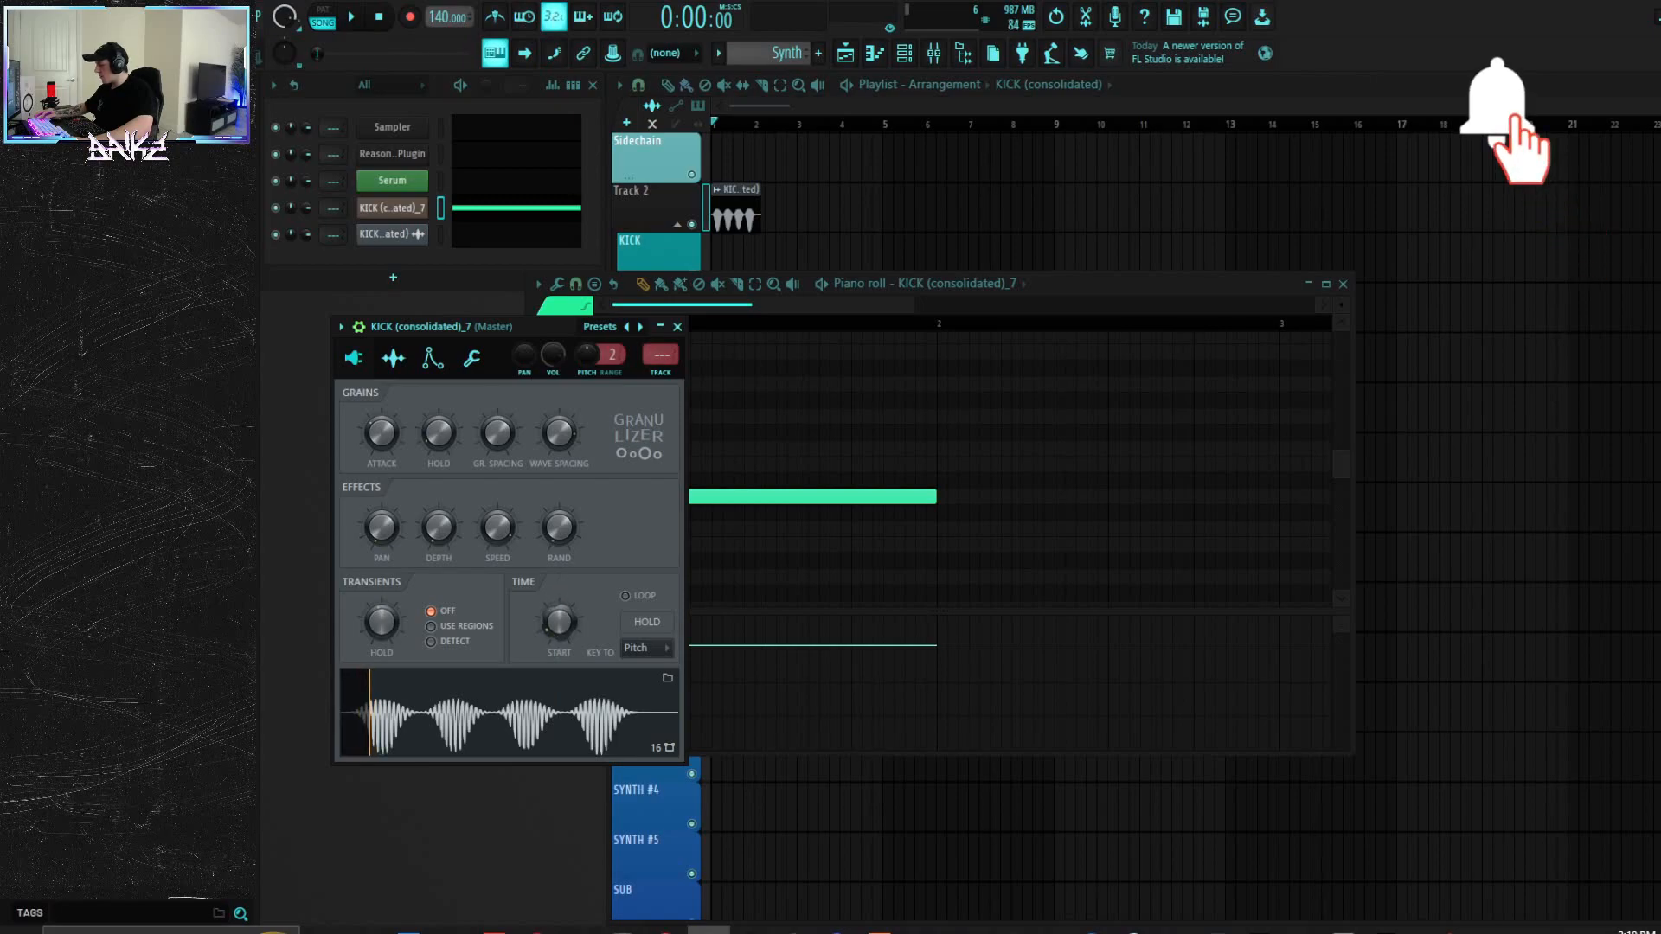
drag(559, 433, 559, 422)
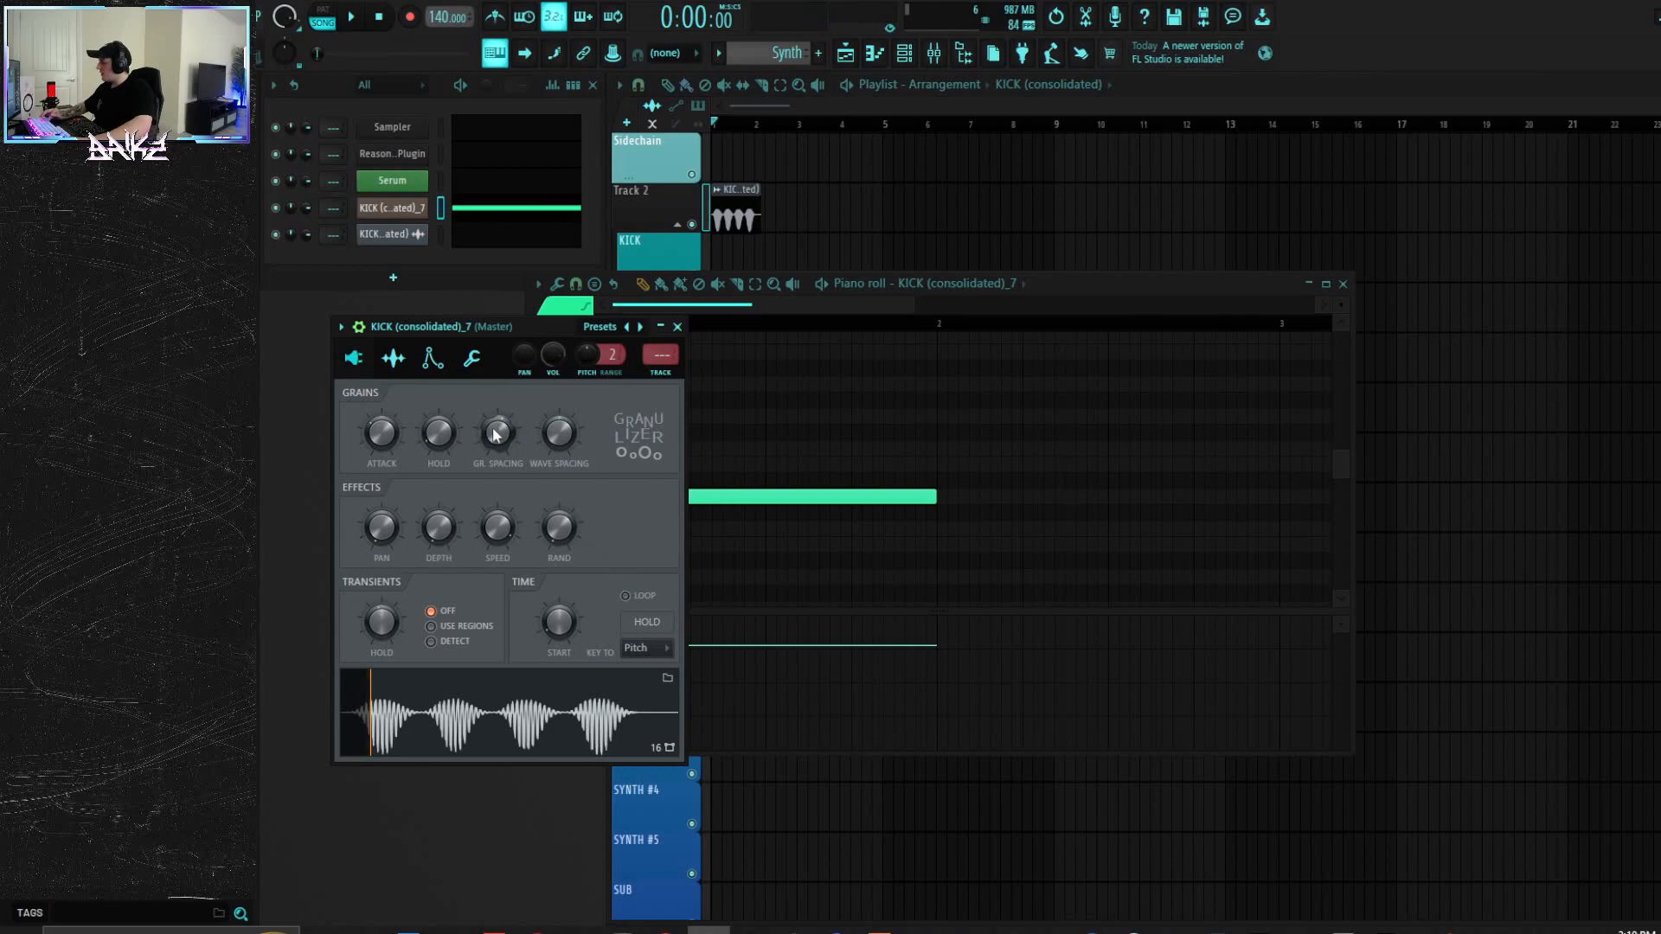
drag(496, 435, 496, 363)
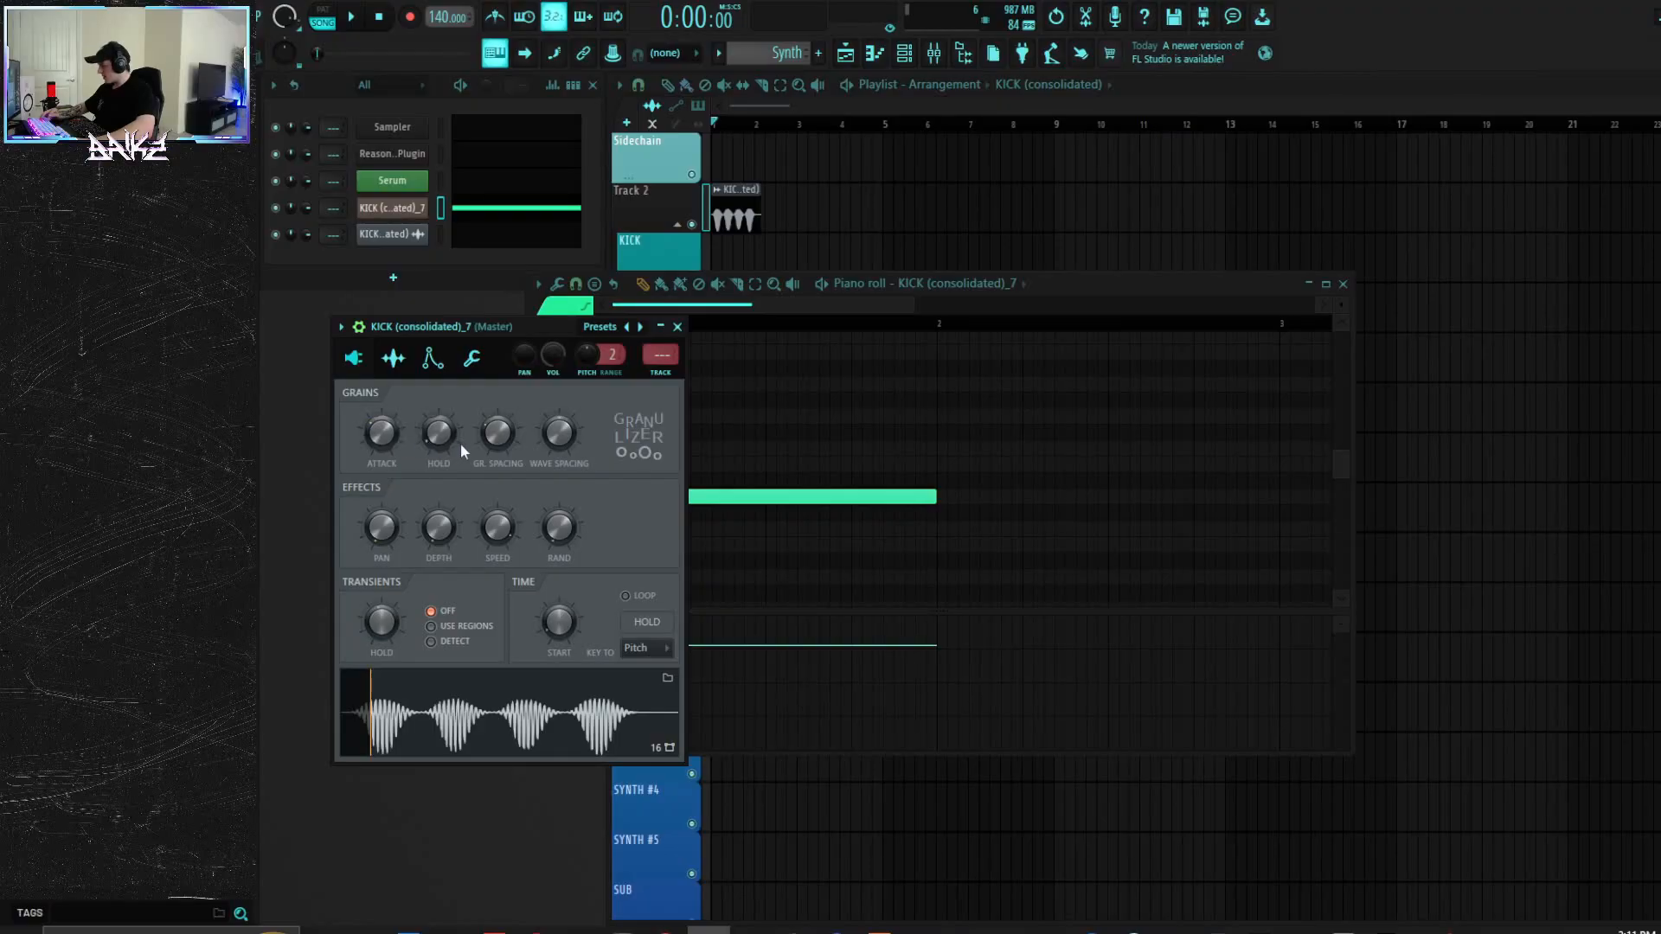
drag(438, 437, 439, 422)
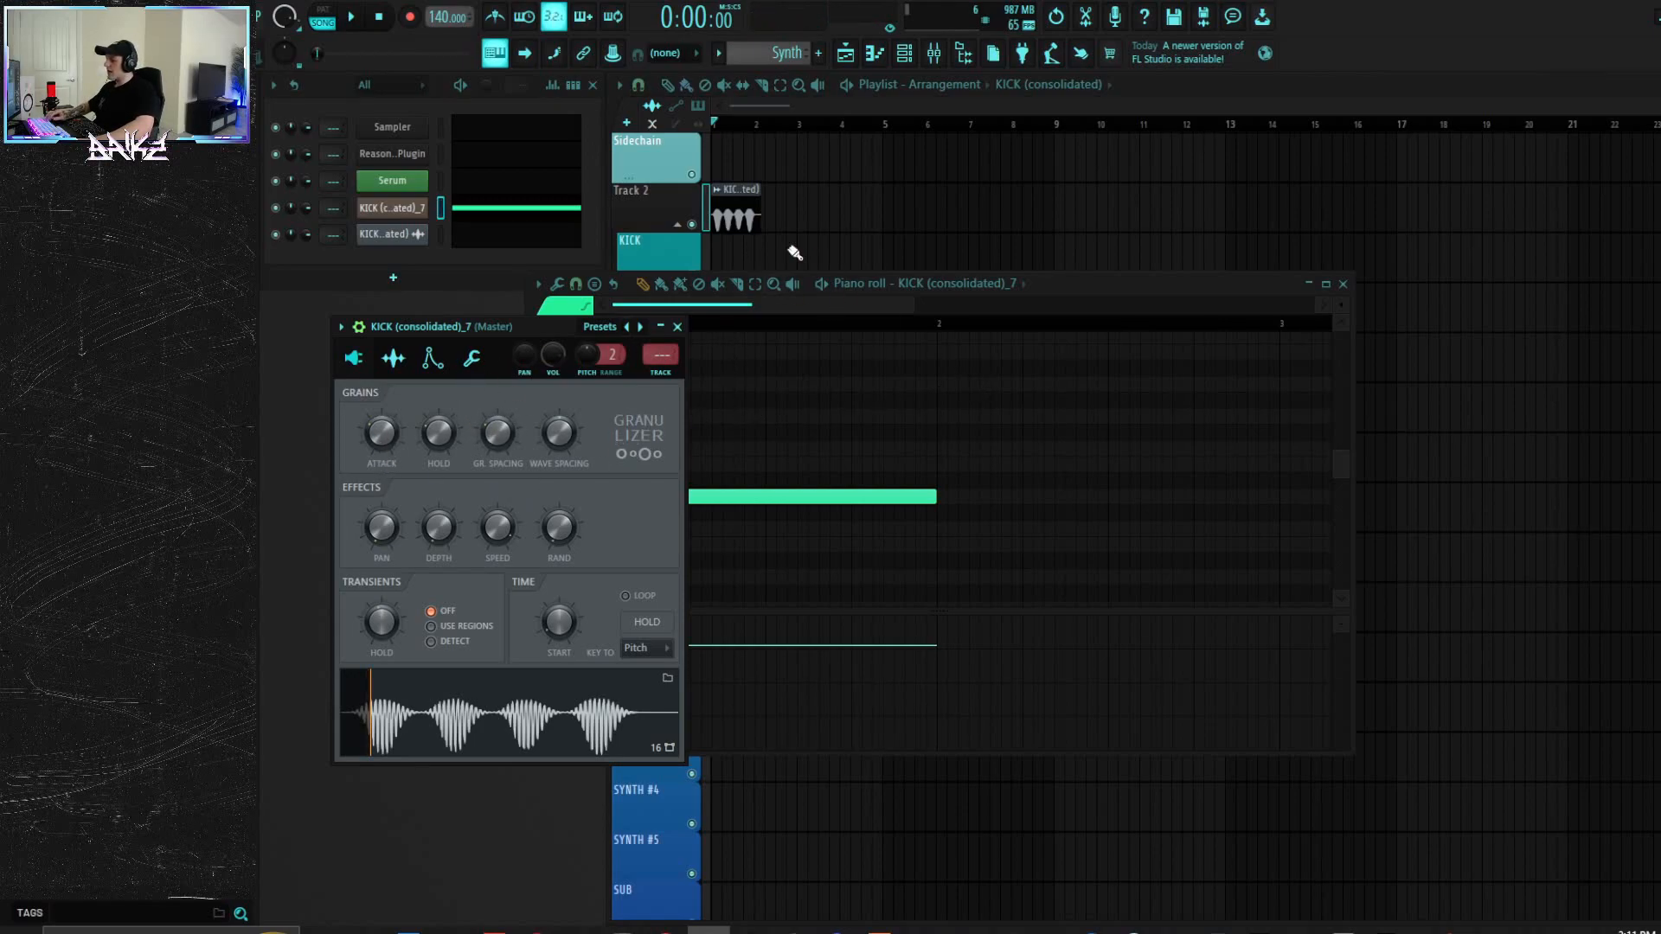
Step: Remove the KICK audio clip from Track 2, place the Synth pattern on the KICK track and lengthen its D5 note to two bars
right_click(734, 211)
click(724, 258)
drag(789, 274, 709, 271)
double_click(711, 270)
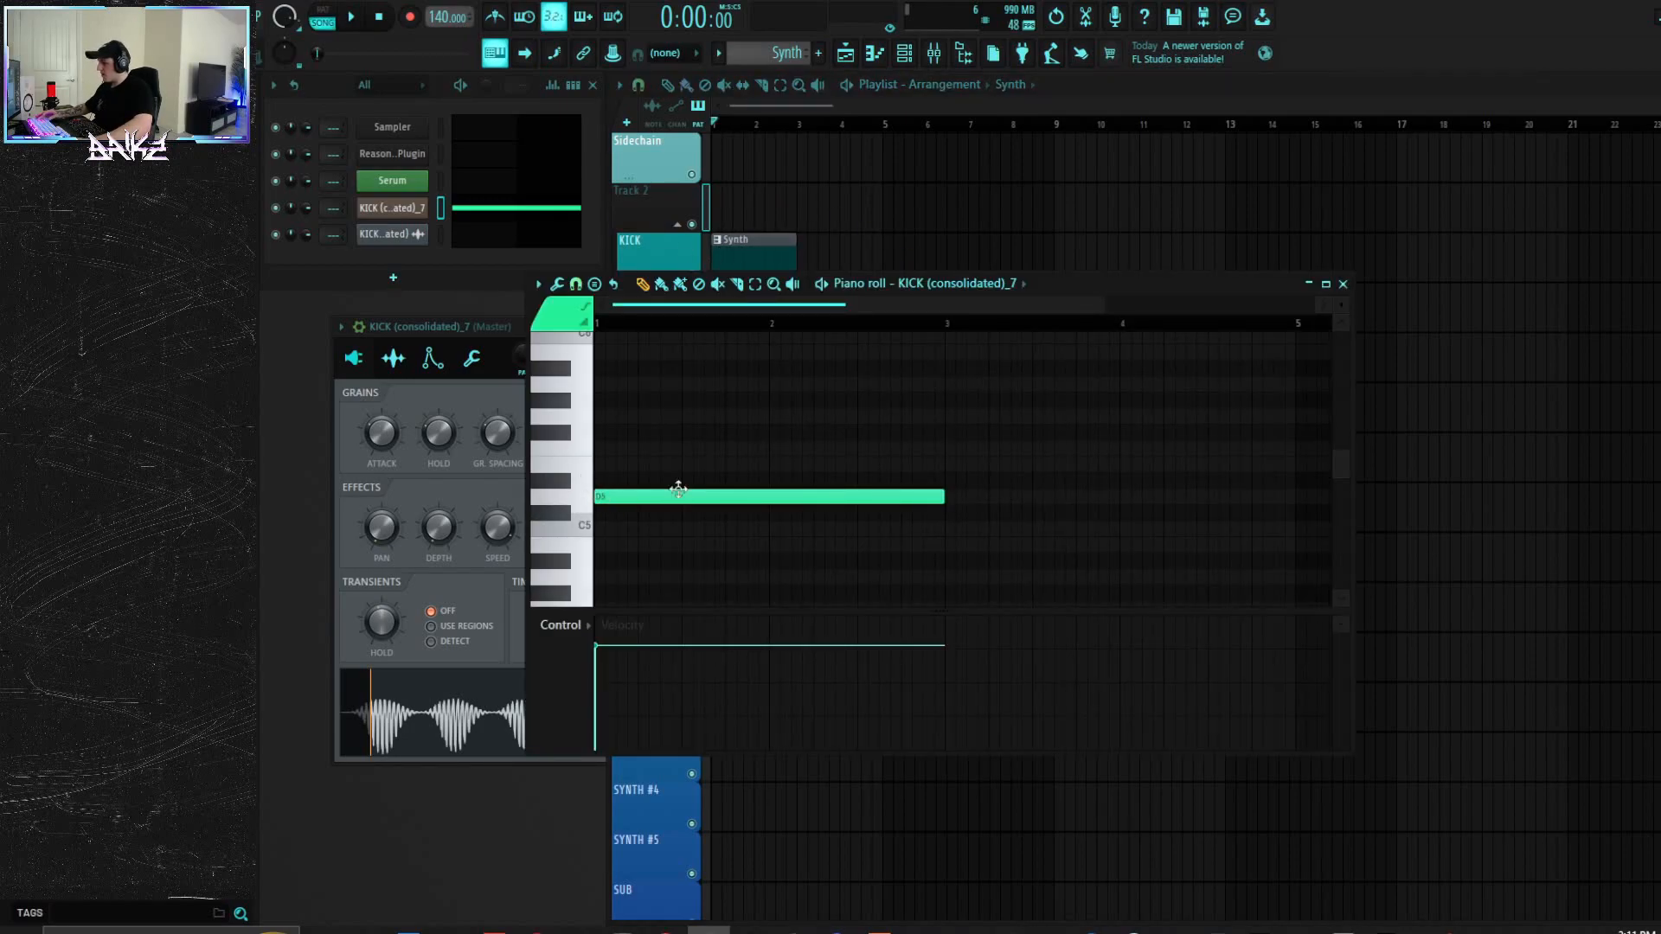
click(1342, 284)
Step: Preview the two-bar Synth pattern and fine-tune the Granulizer's grain hold
key(space)
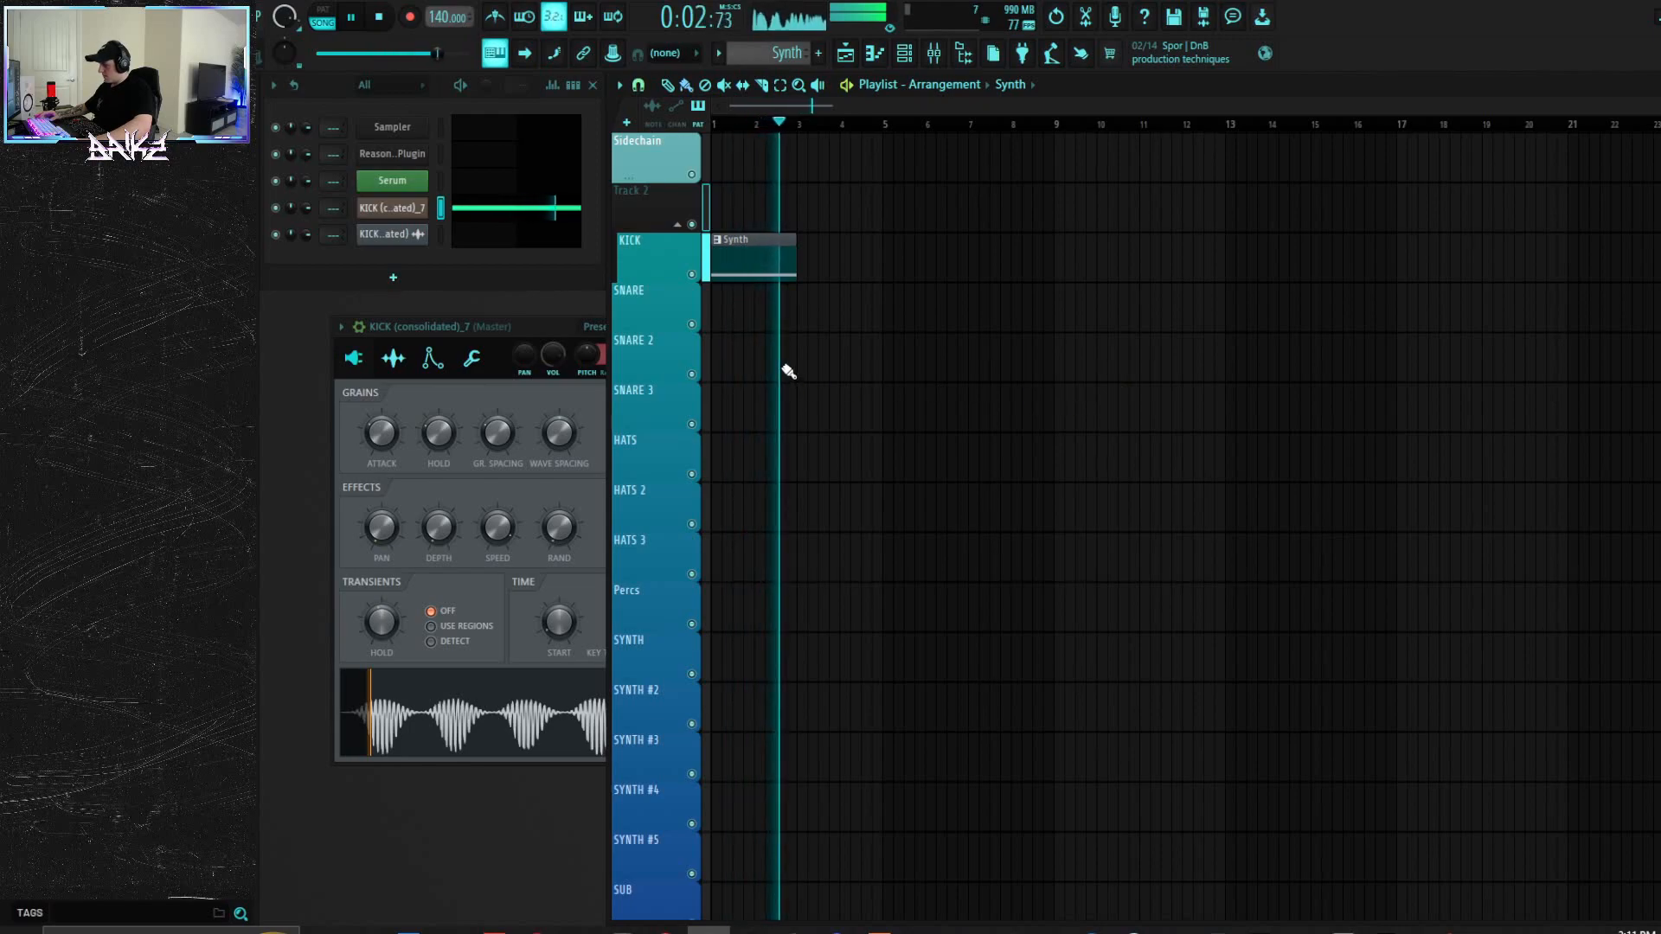
key(space)
drag(531, 324, 507, 325)
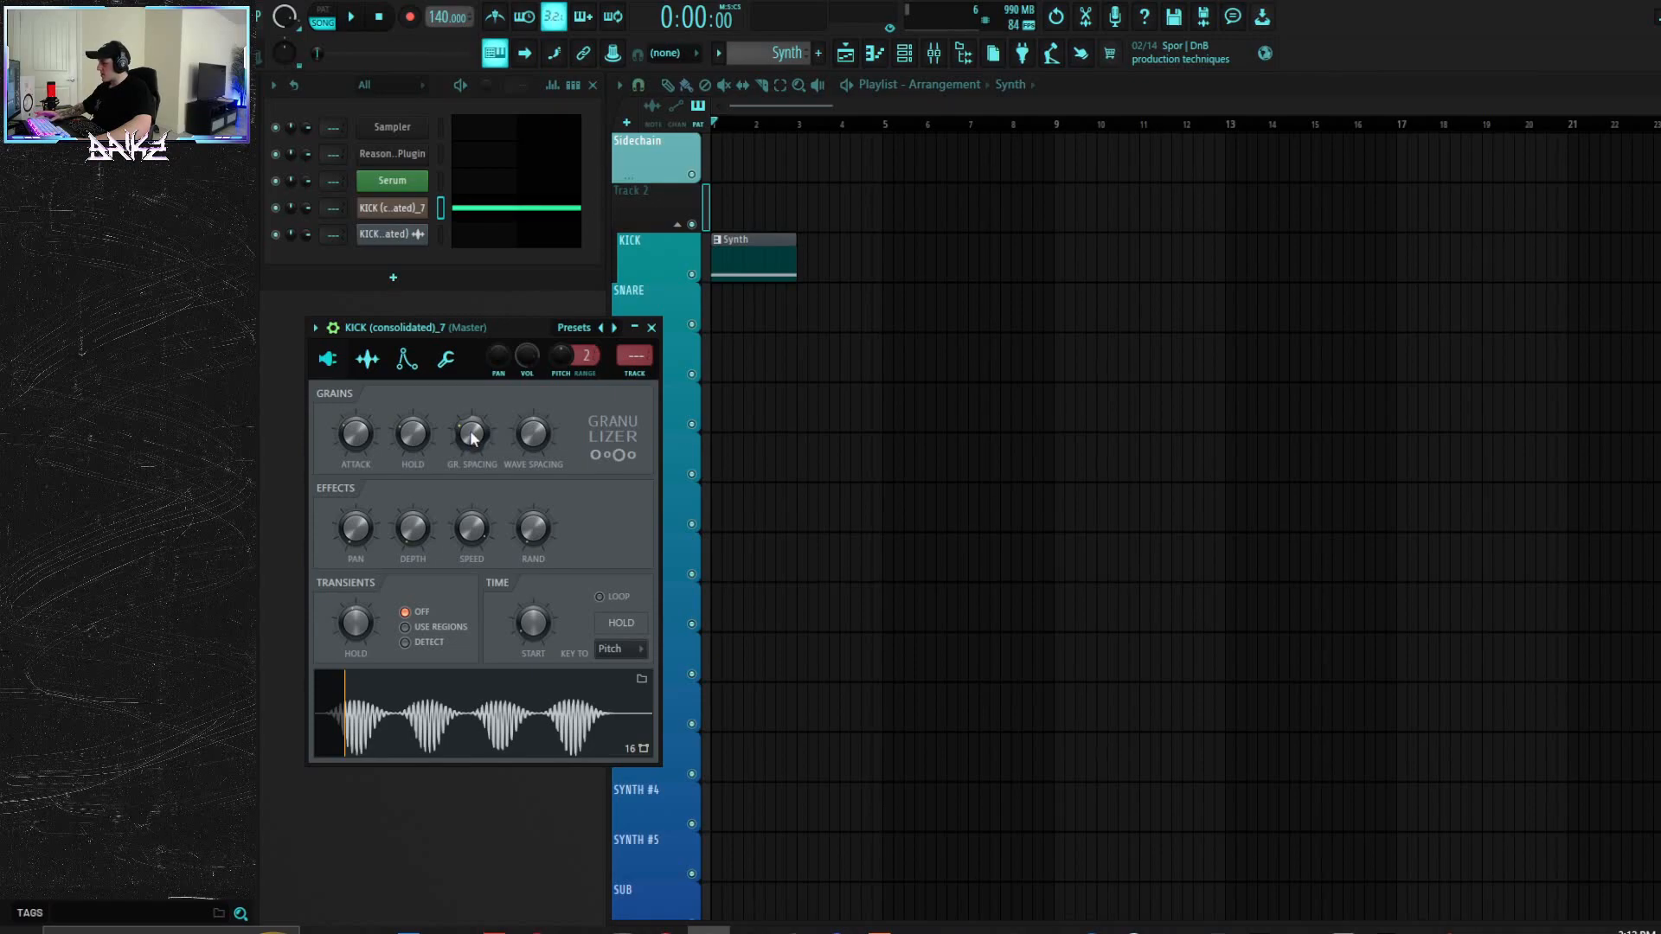
key(space)
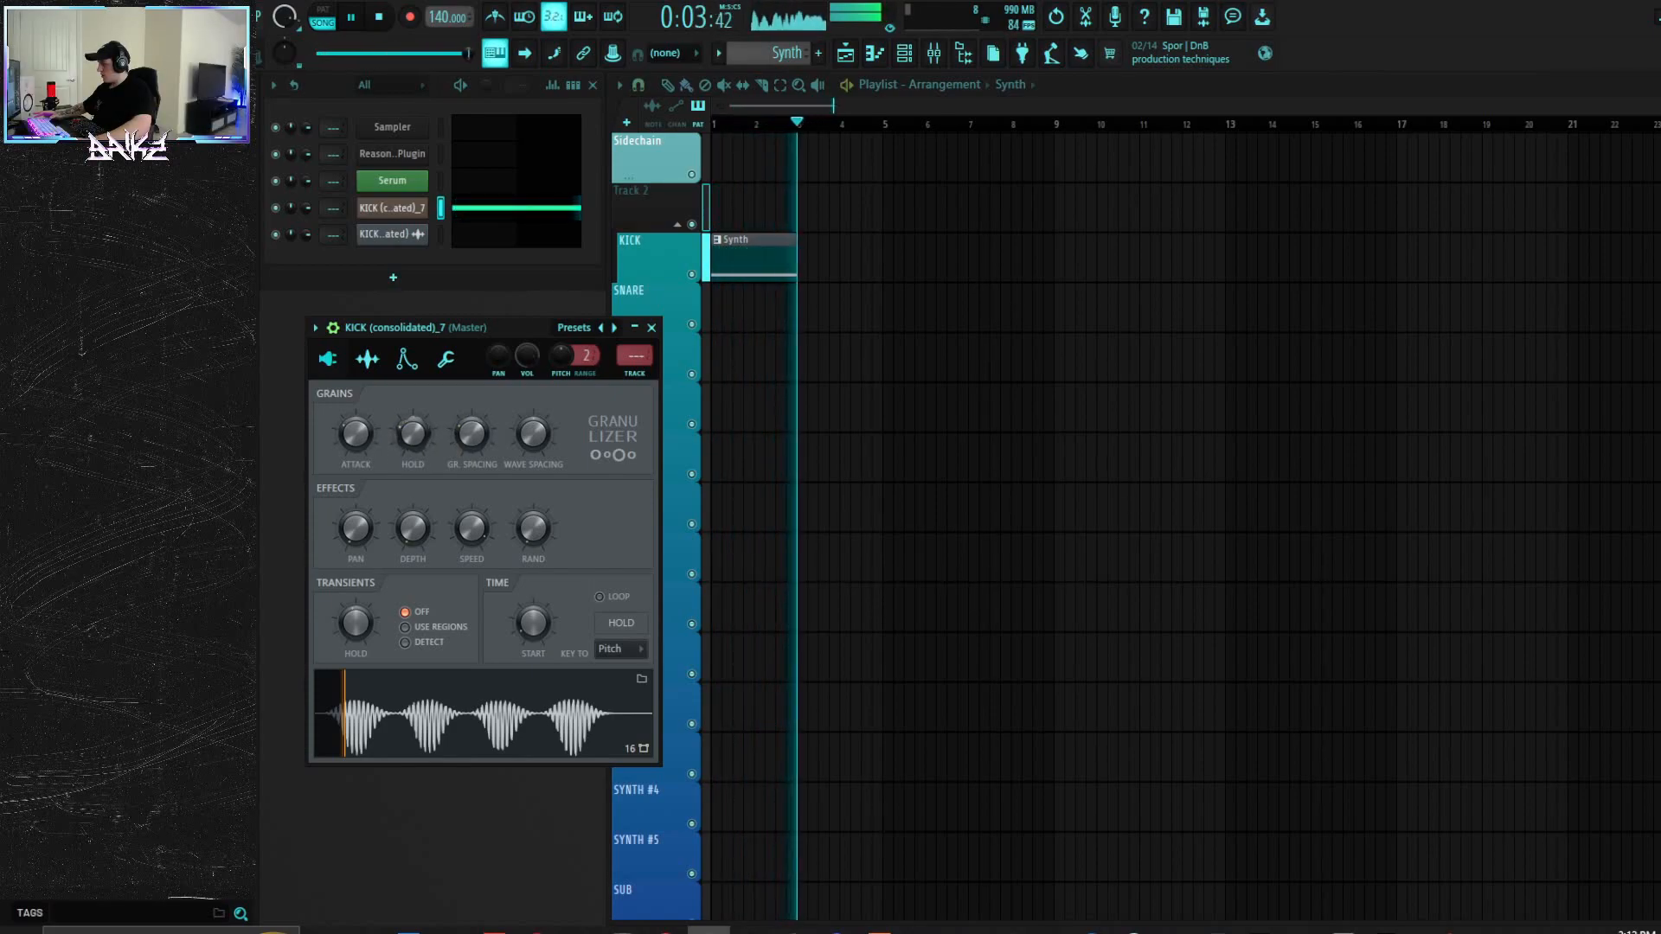
key(space)
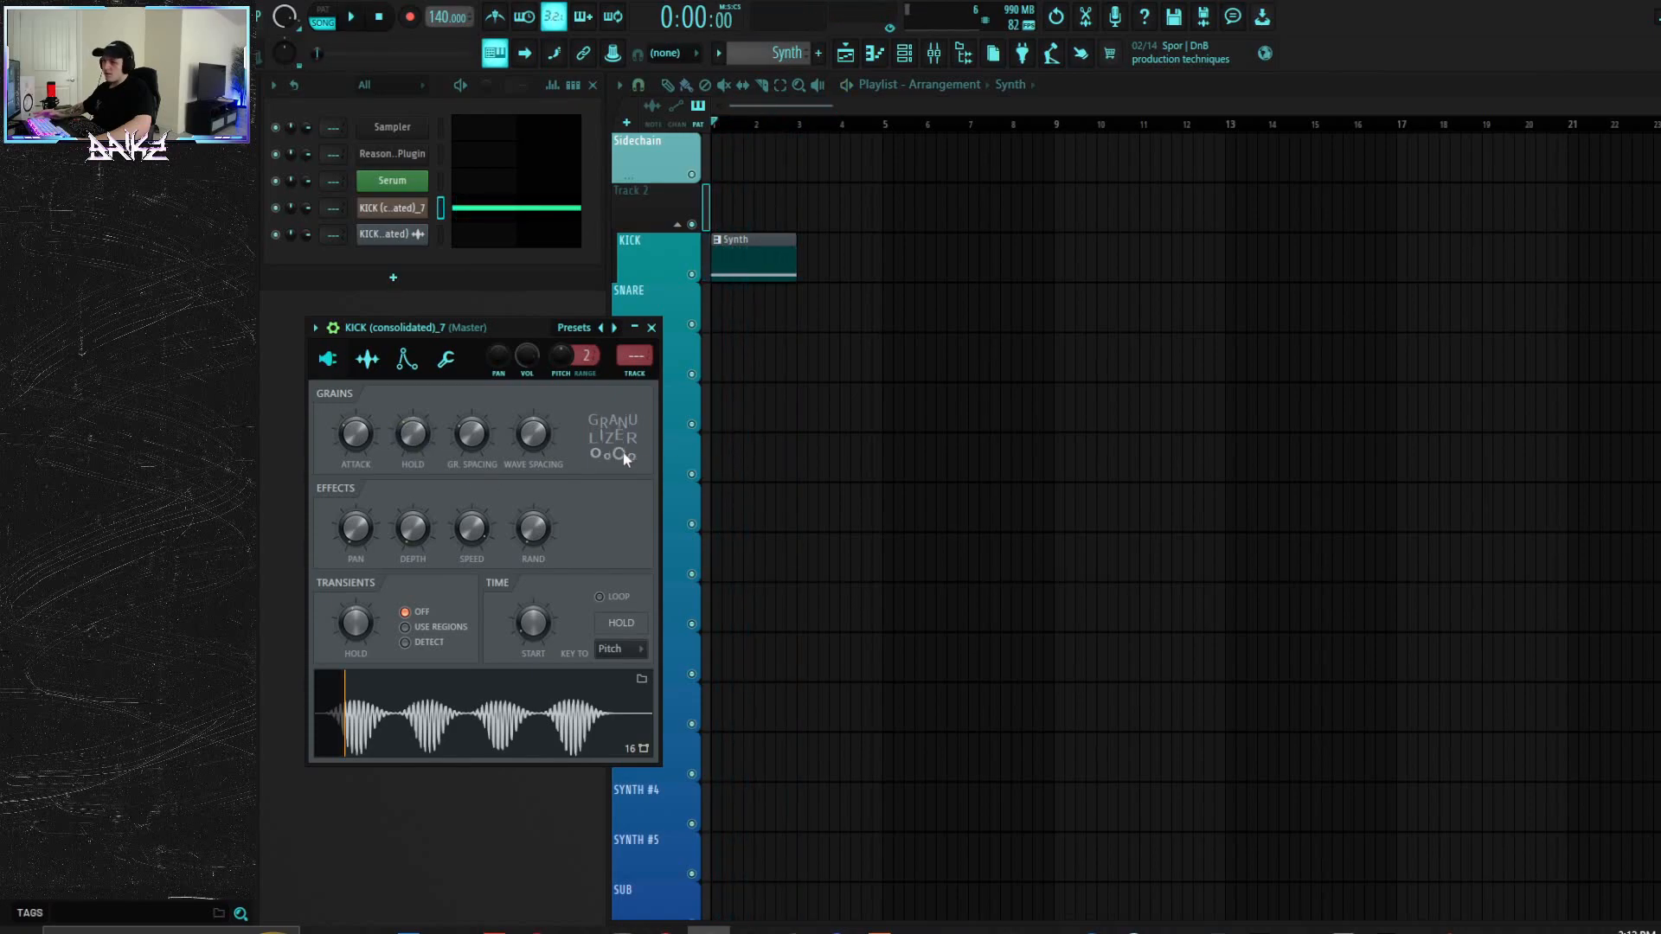
drag(414, 439, 405, 437)
Step: Switch to SoundCloud, listen to AKIRAH's SEMTEX VIP from about 0:29 as a reference, and return to FL Studio
mouse_move(536, 931)
click(536, 865)
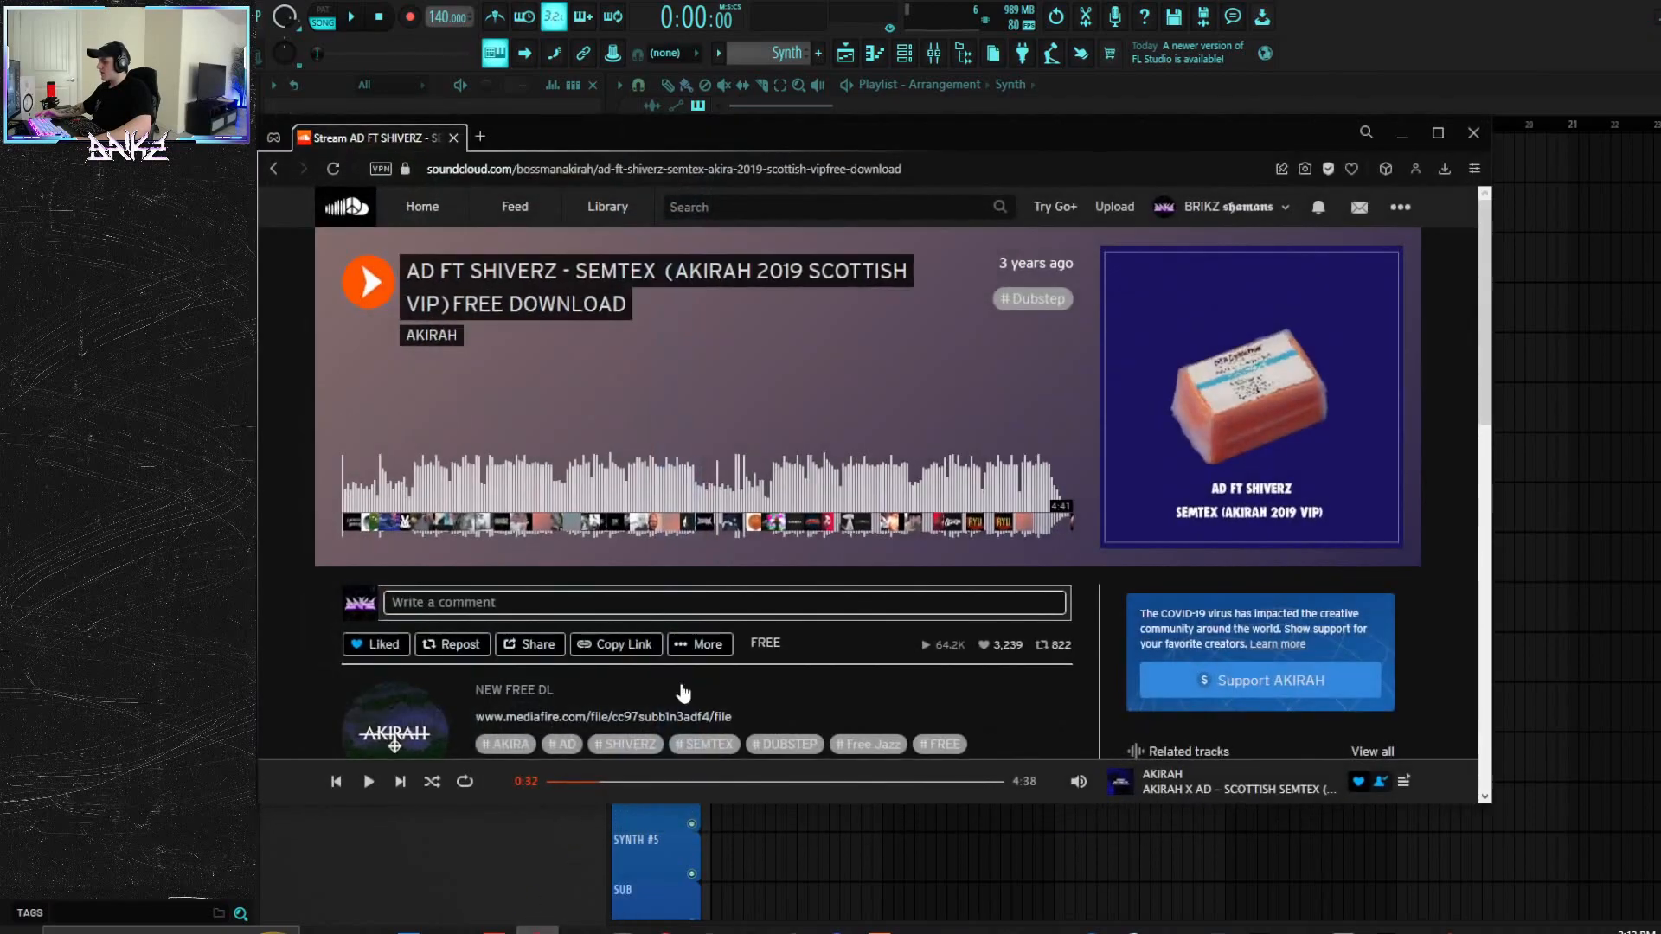
click(413, 500)
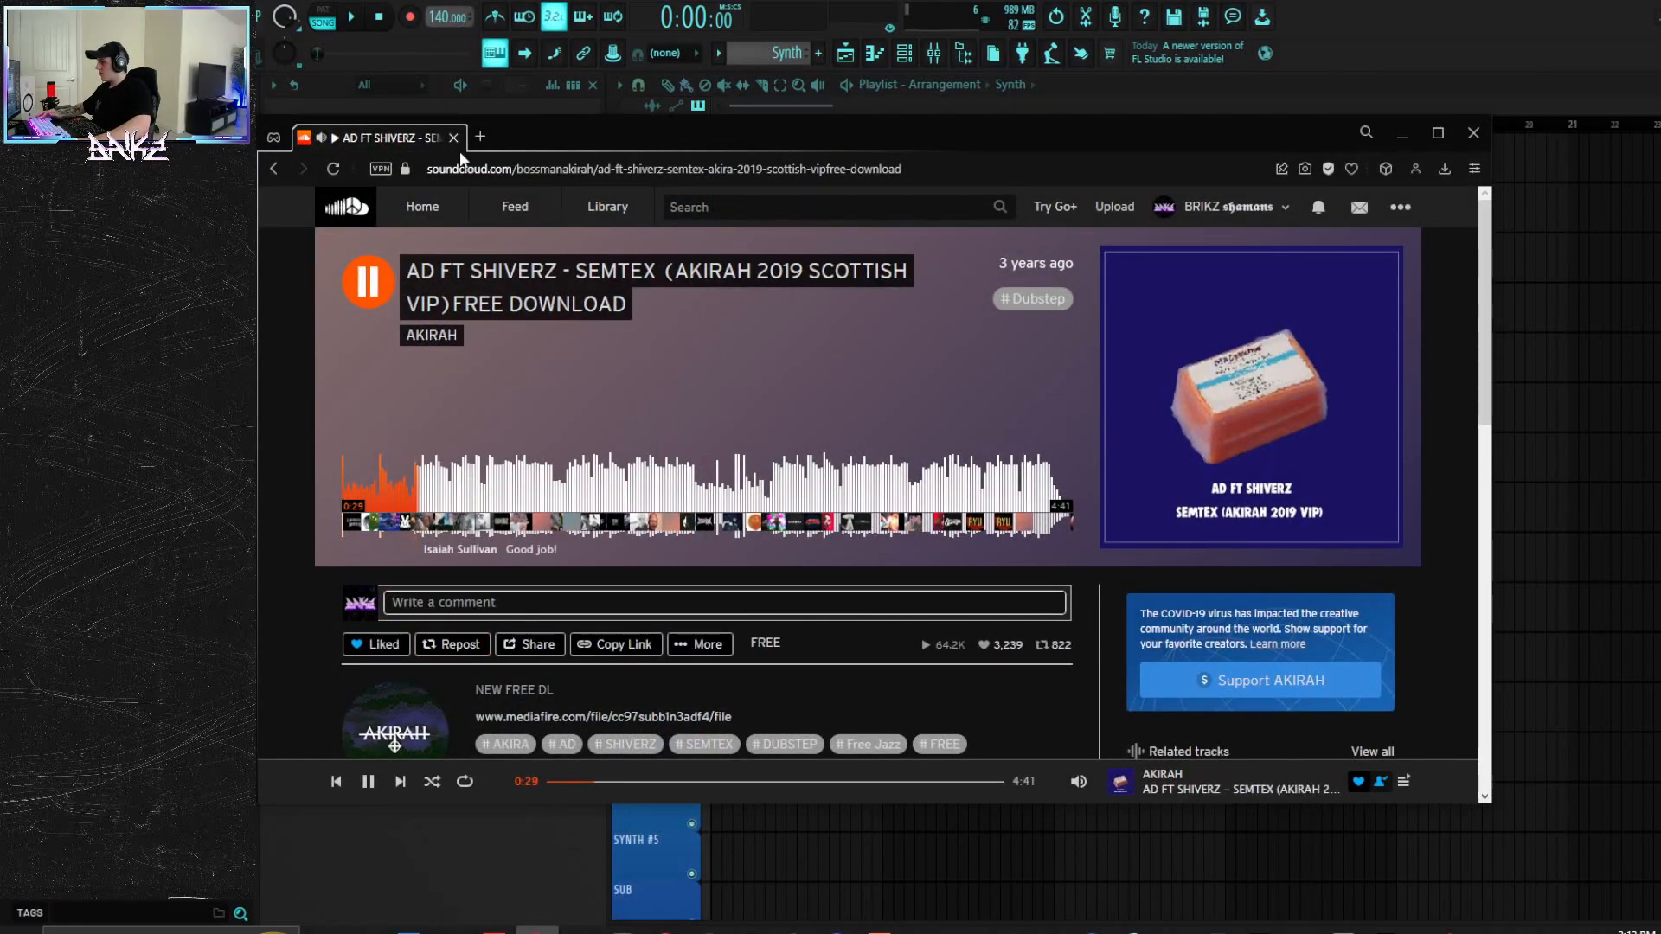
click(368, 299)
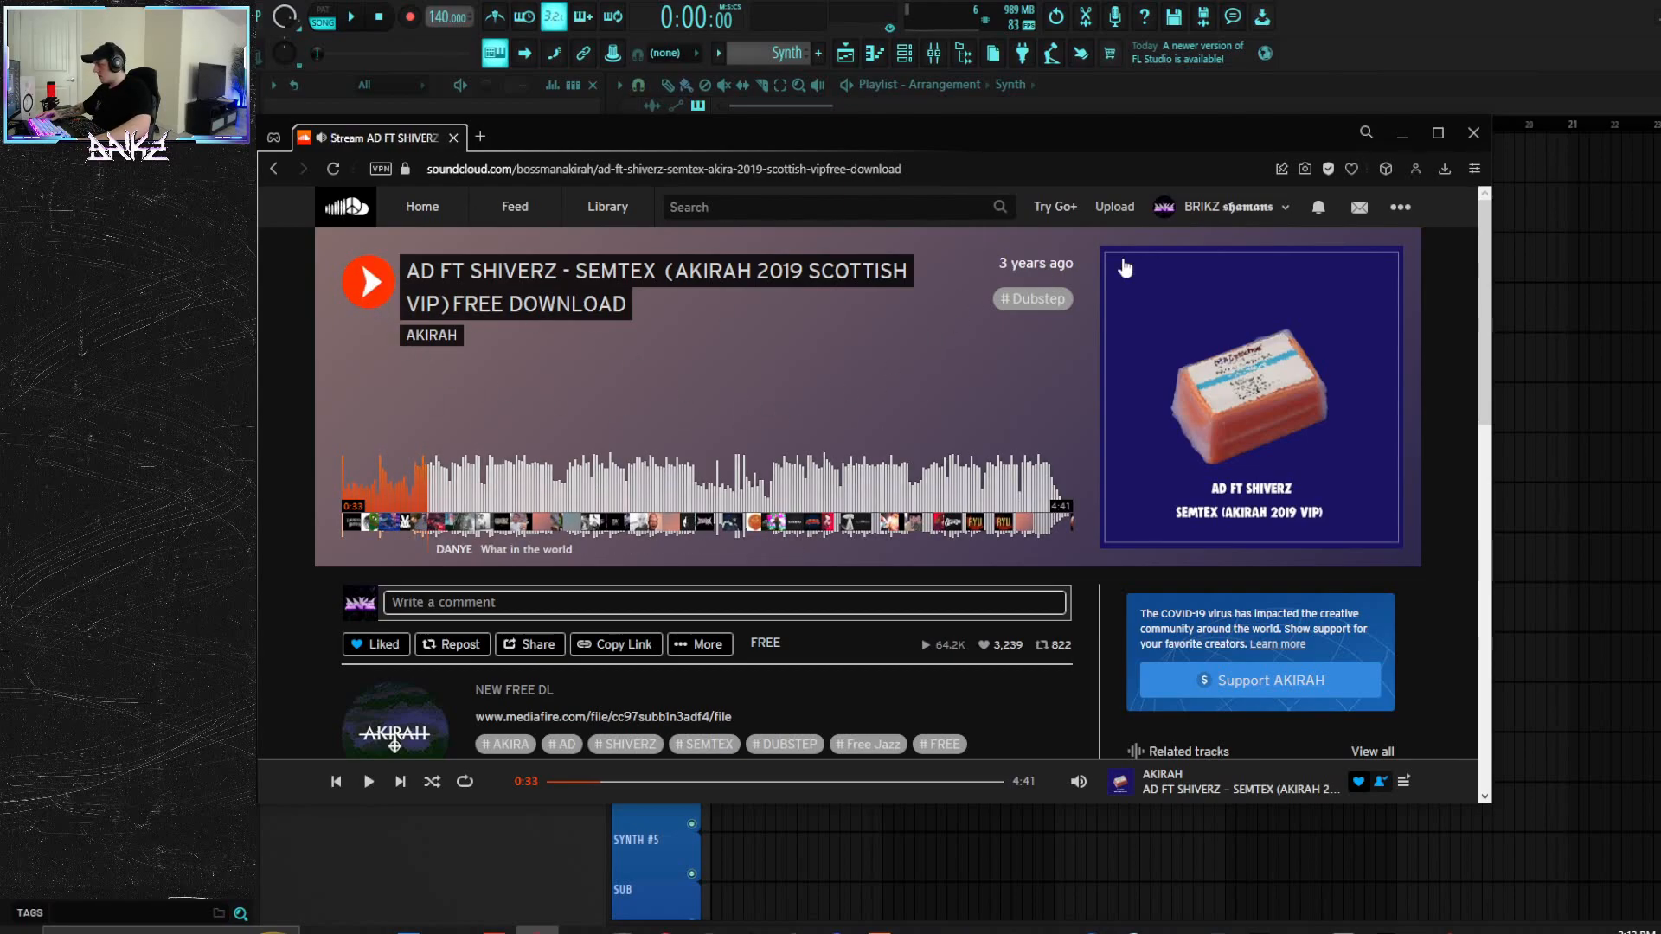
click(1402, 134)
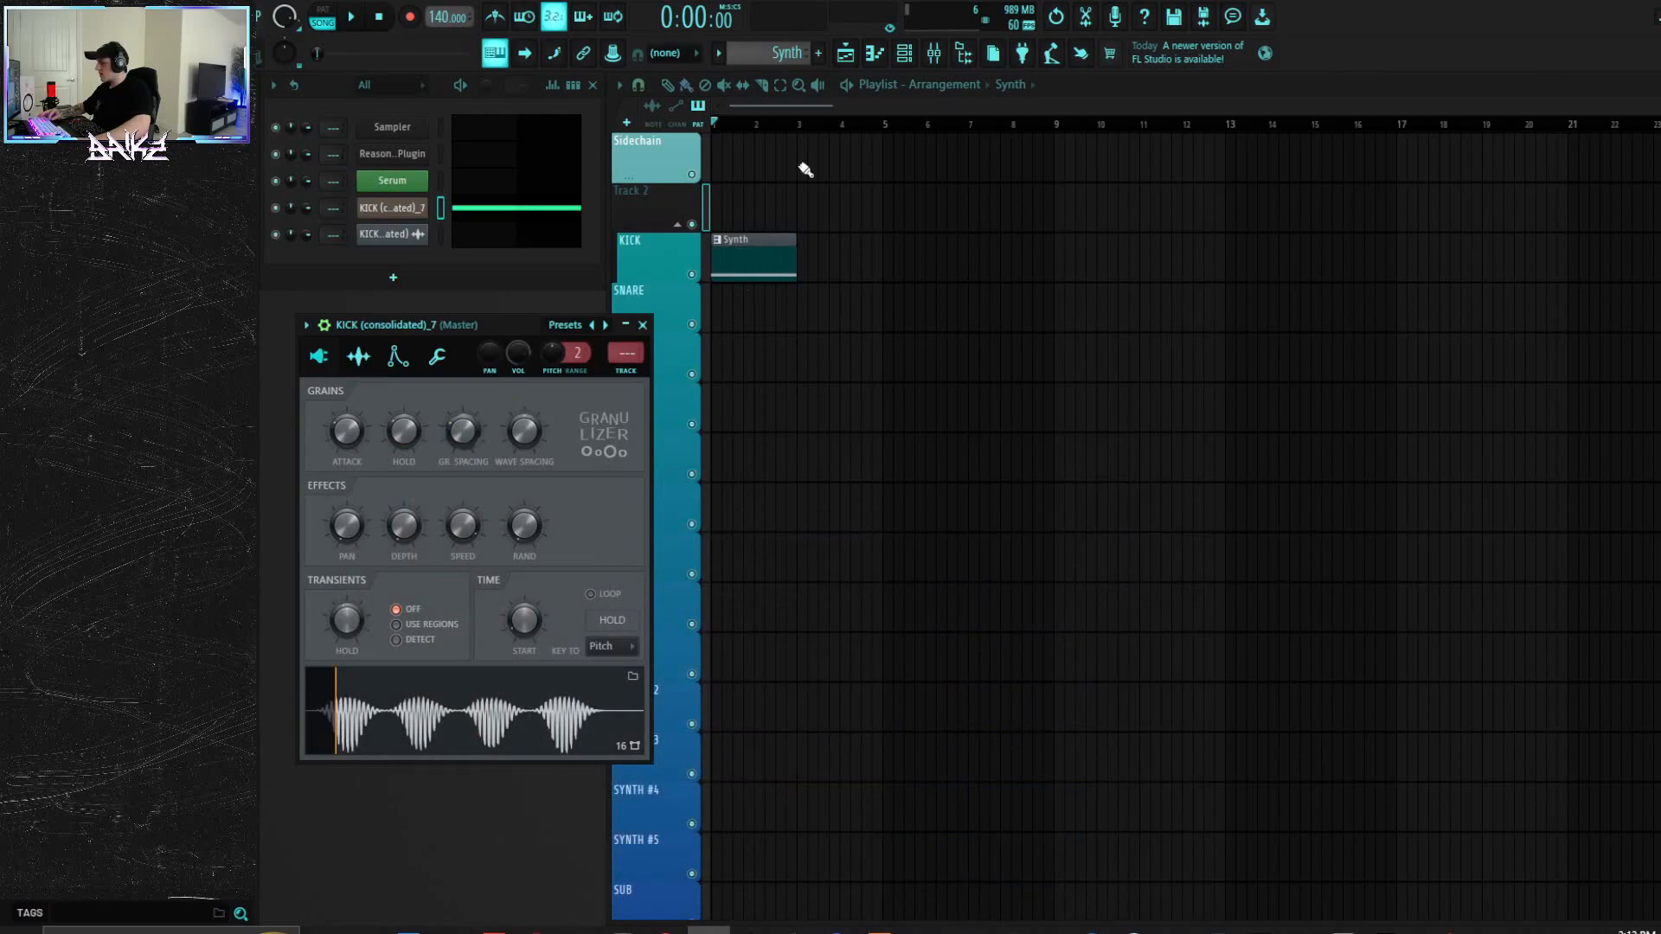
Step: Audition the pattern repeatedly while fine-tuning the Granulizer's grain hold and grain spacing
key(space)
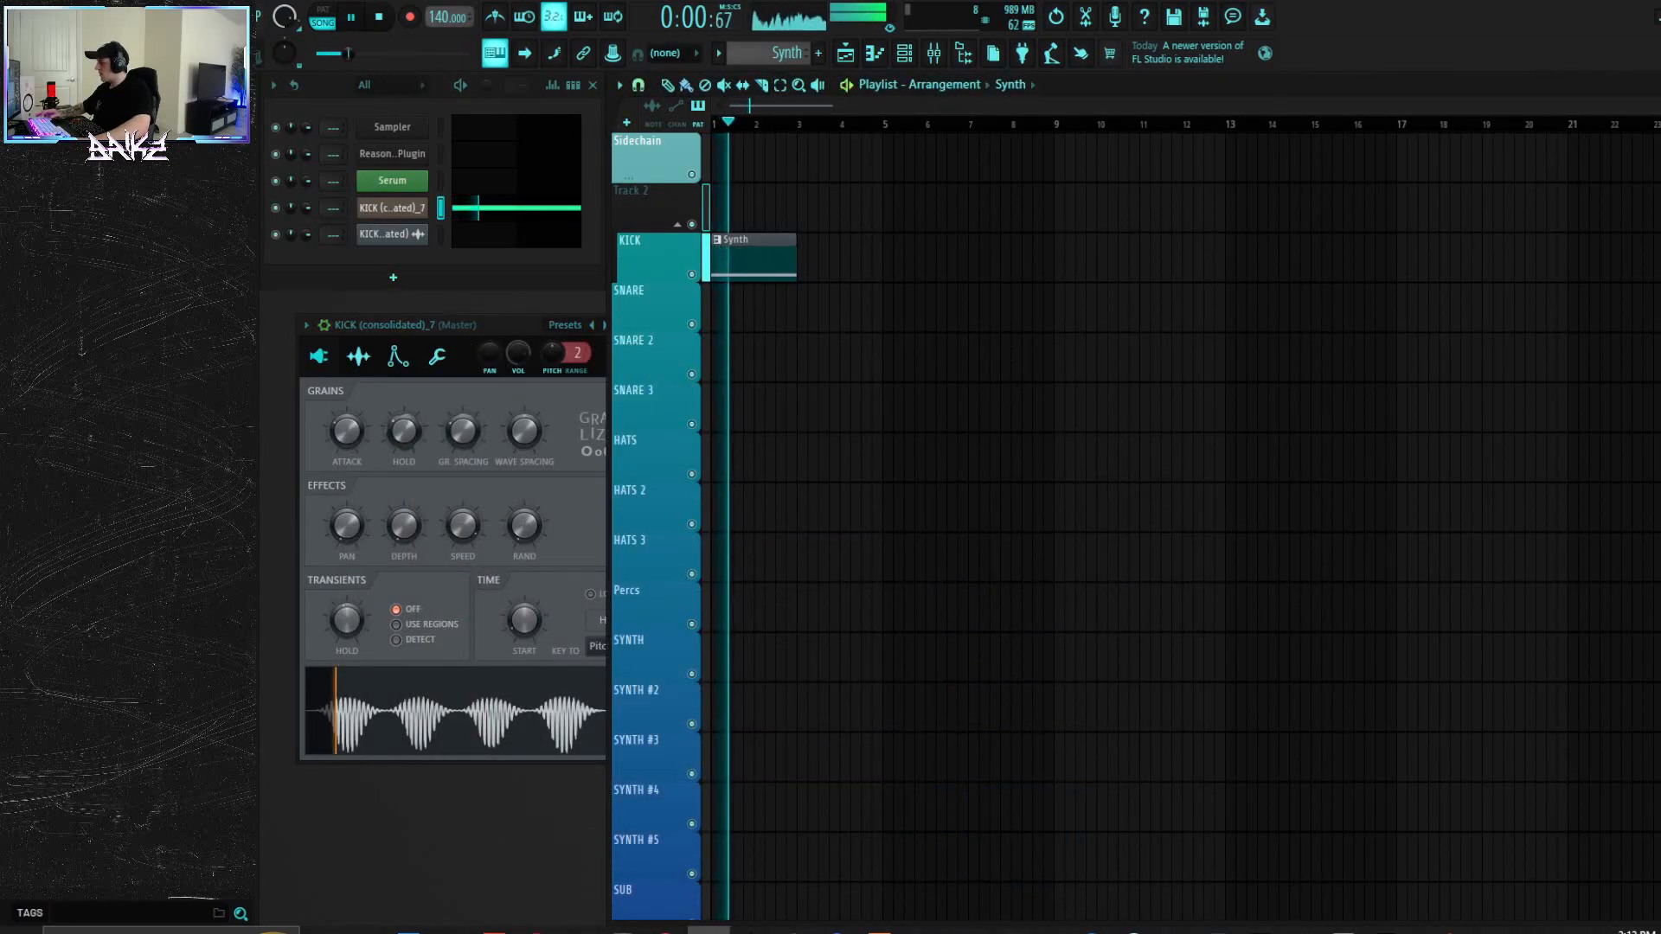
click(407, 434)
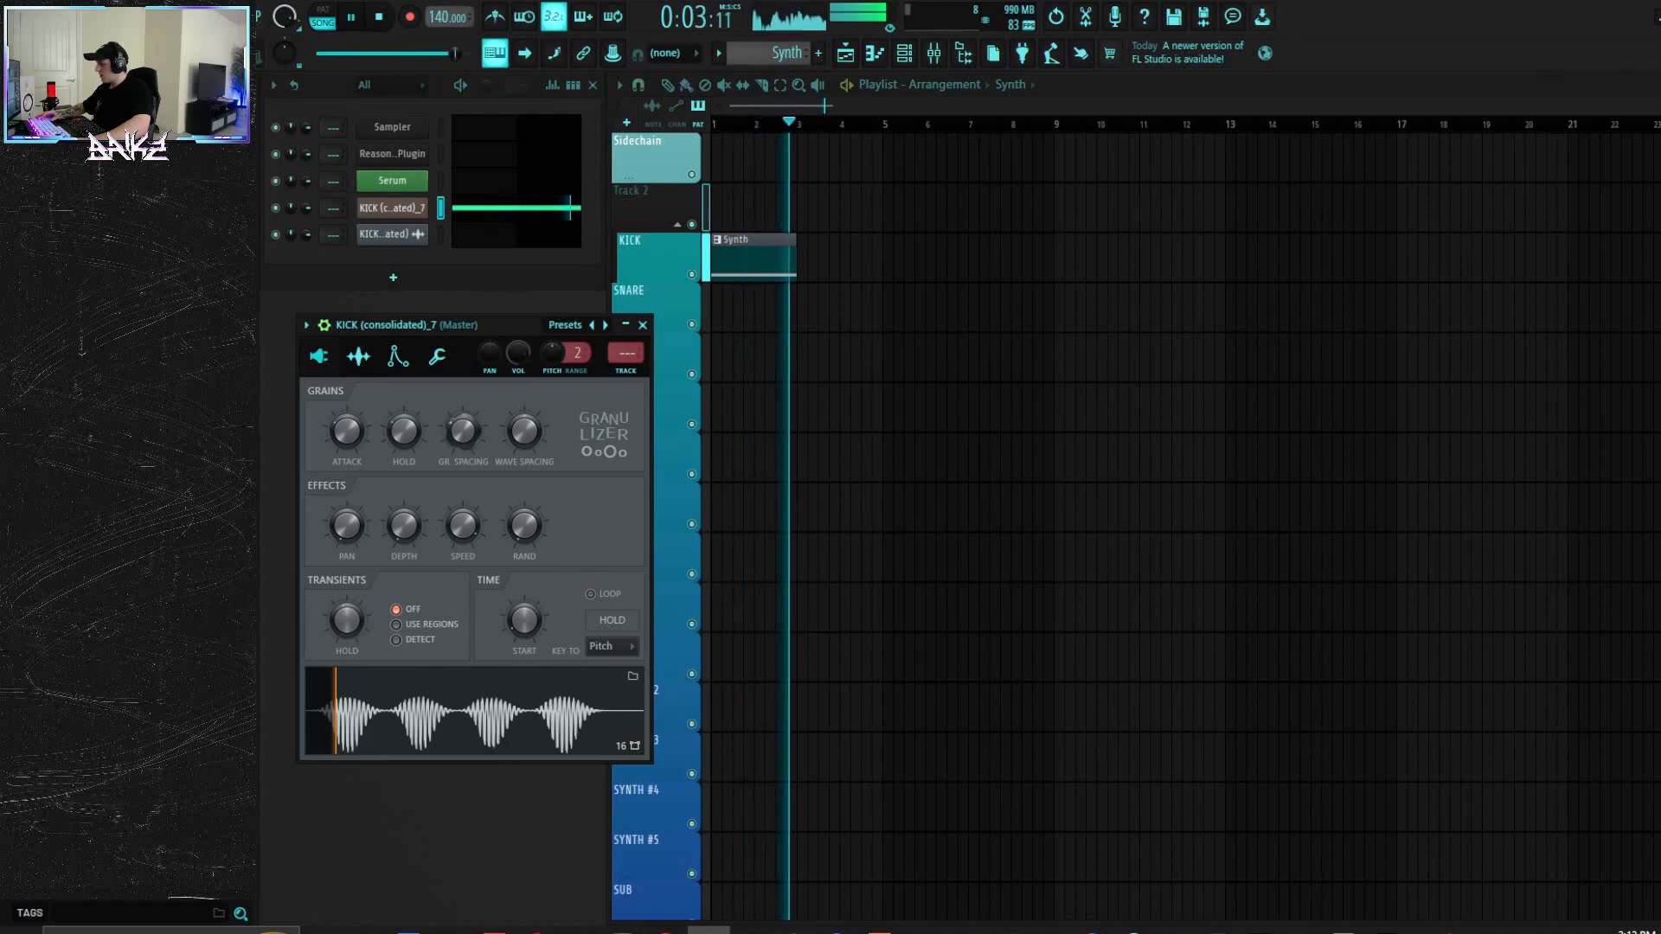
key(space)
right_click(460, 437)
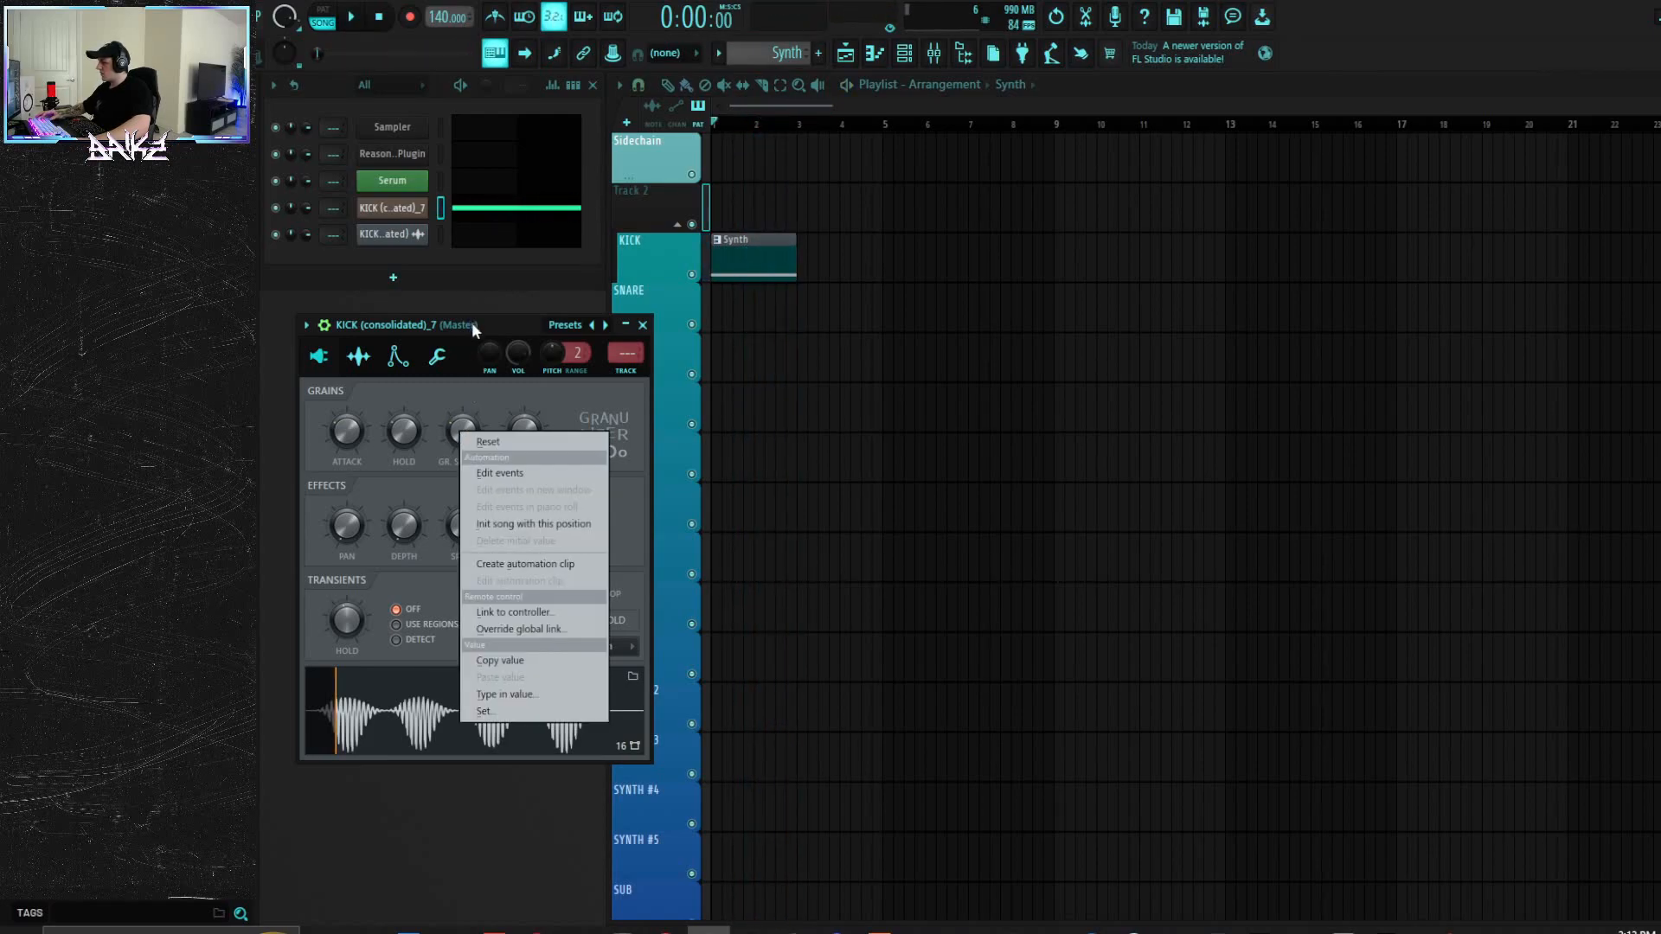
click(448, 478)
key(space)
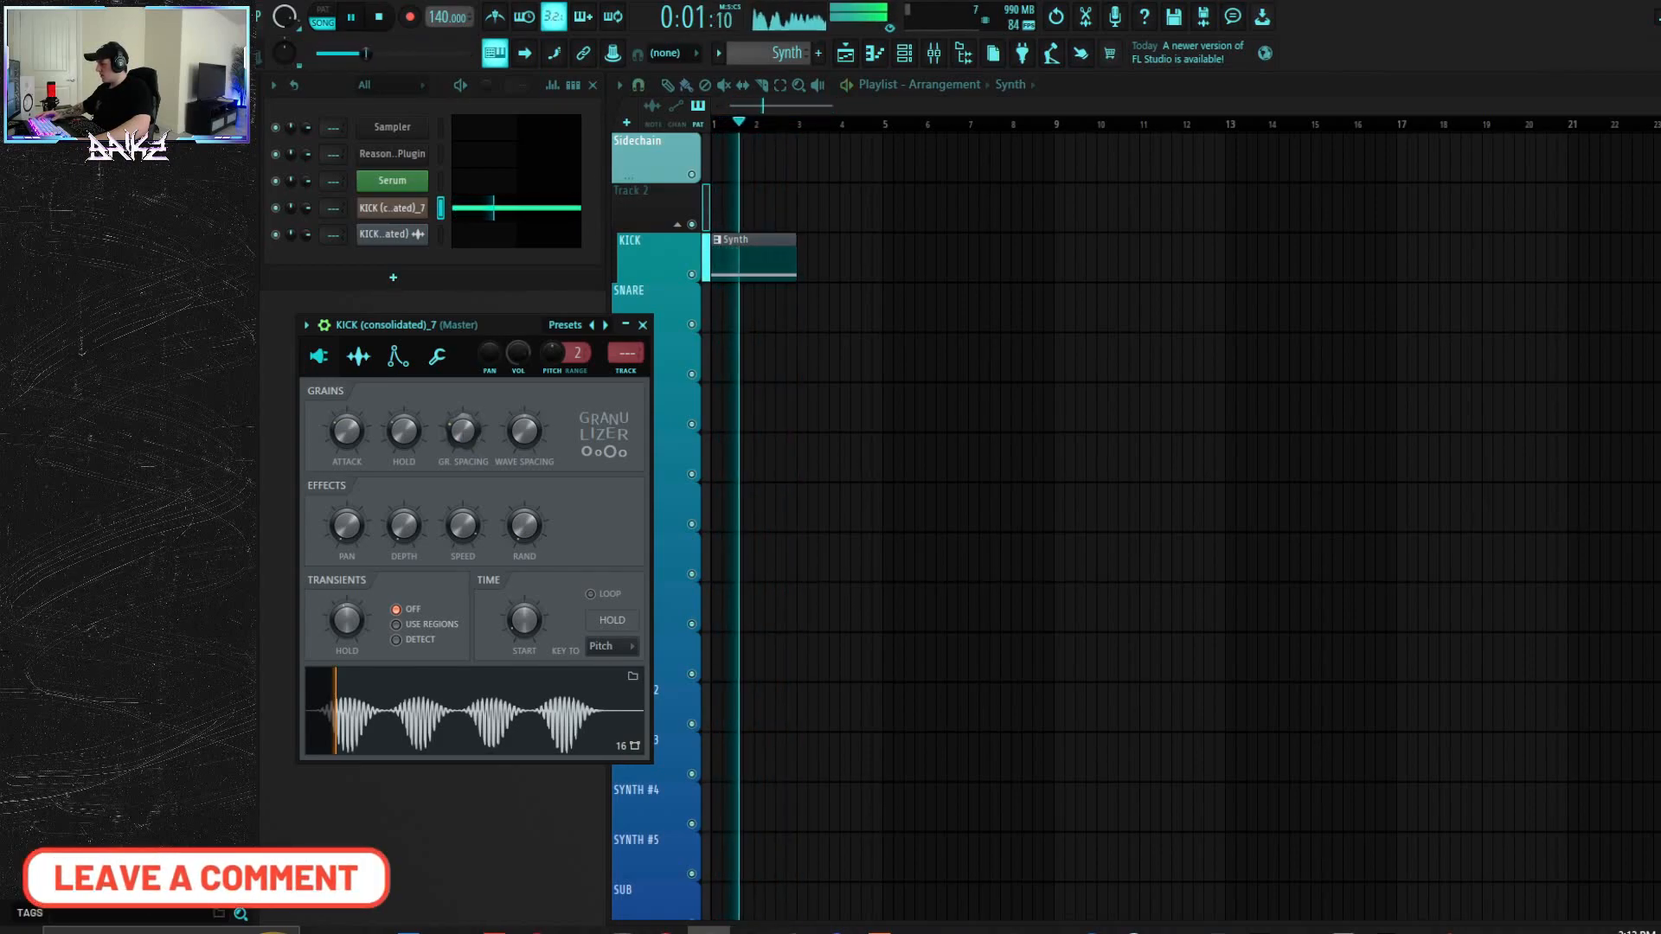
key(space)
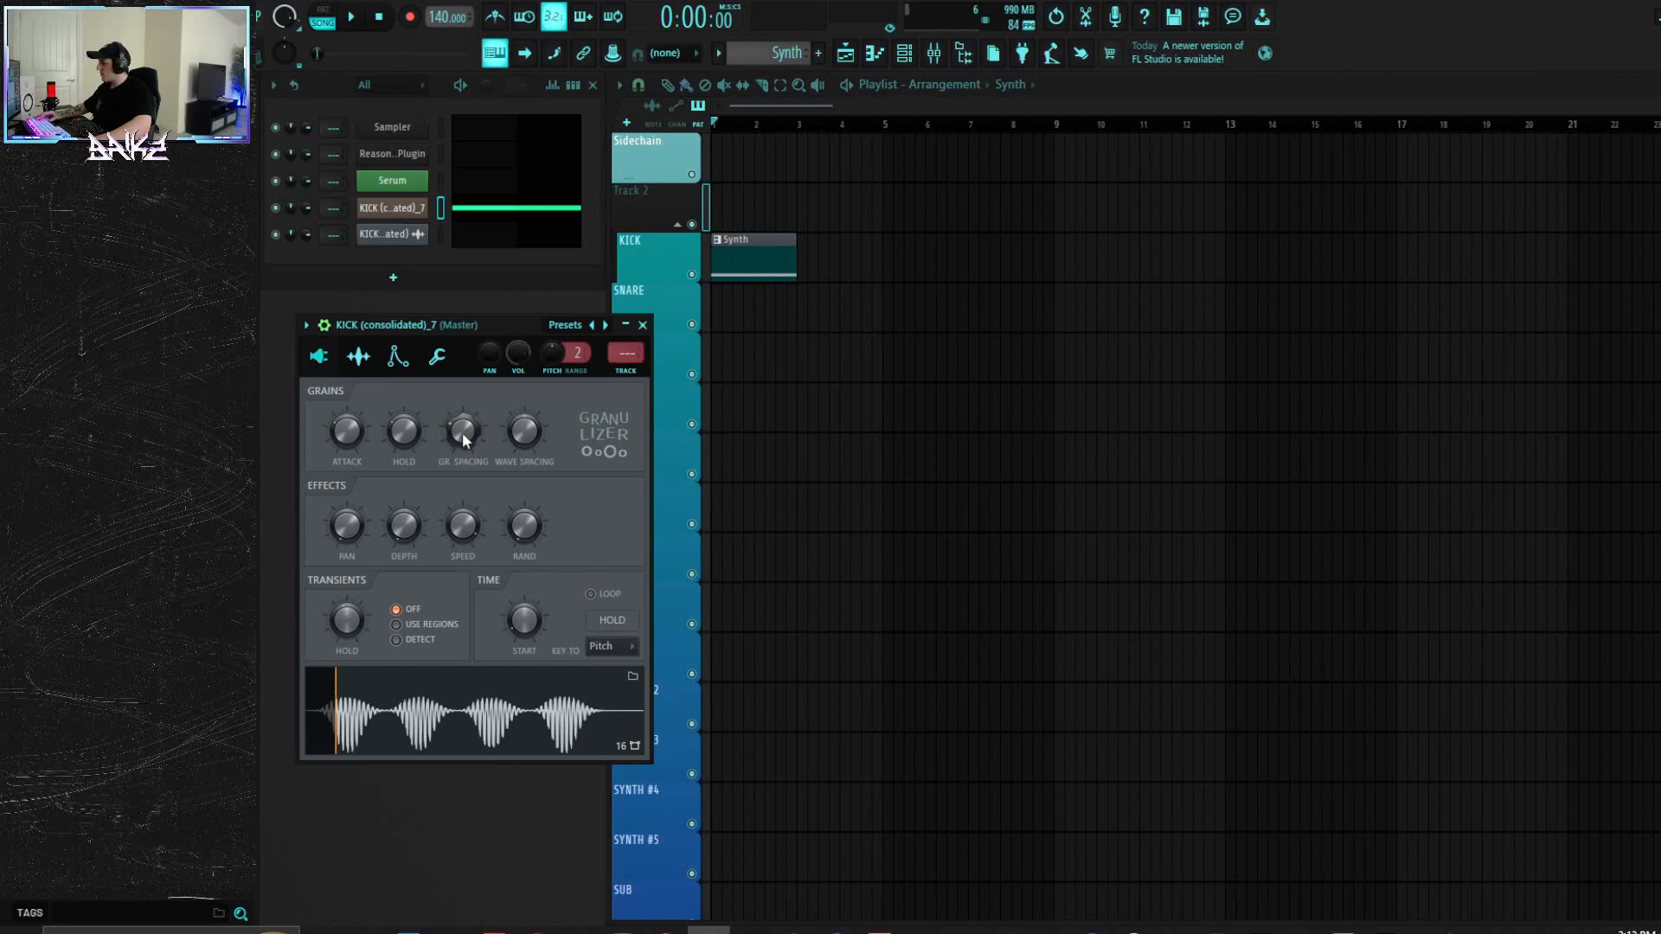
key(space)
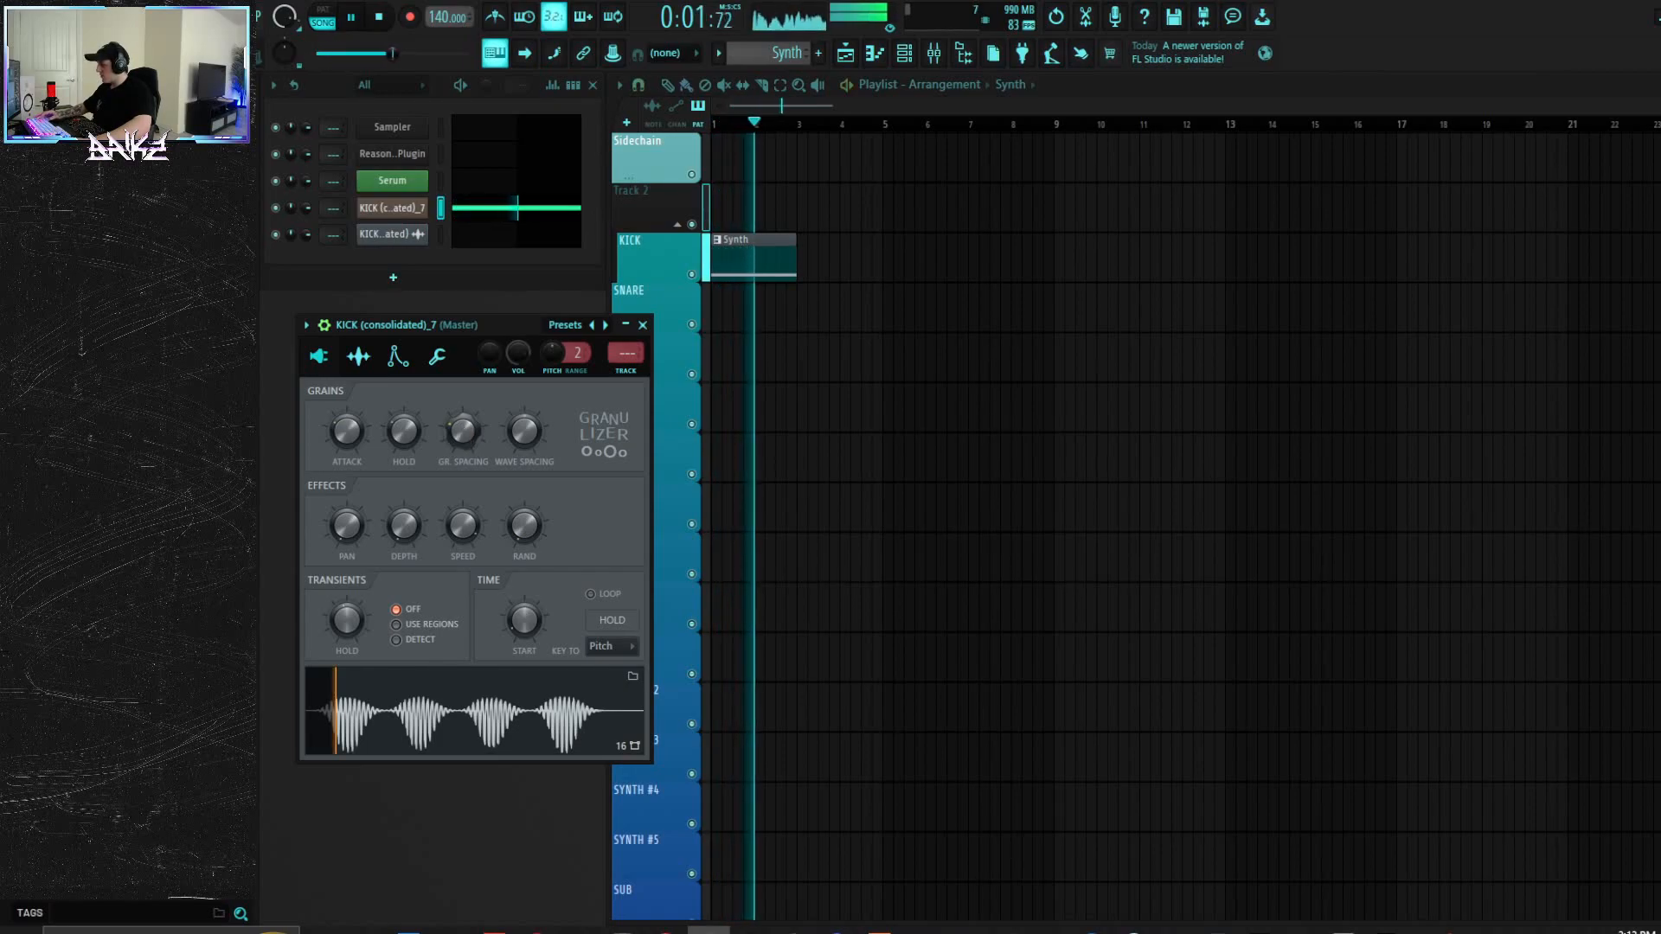
Step: Create an automation clip for the Granulizer's grain spacing, close the plugin and move the clip to the start of the SNARE track
right_click(461, 430)
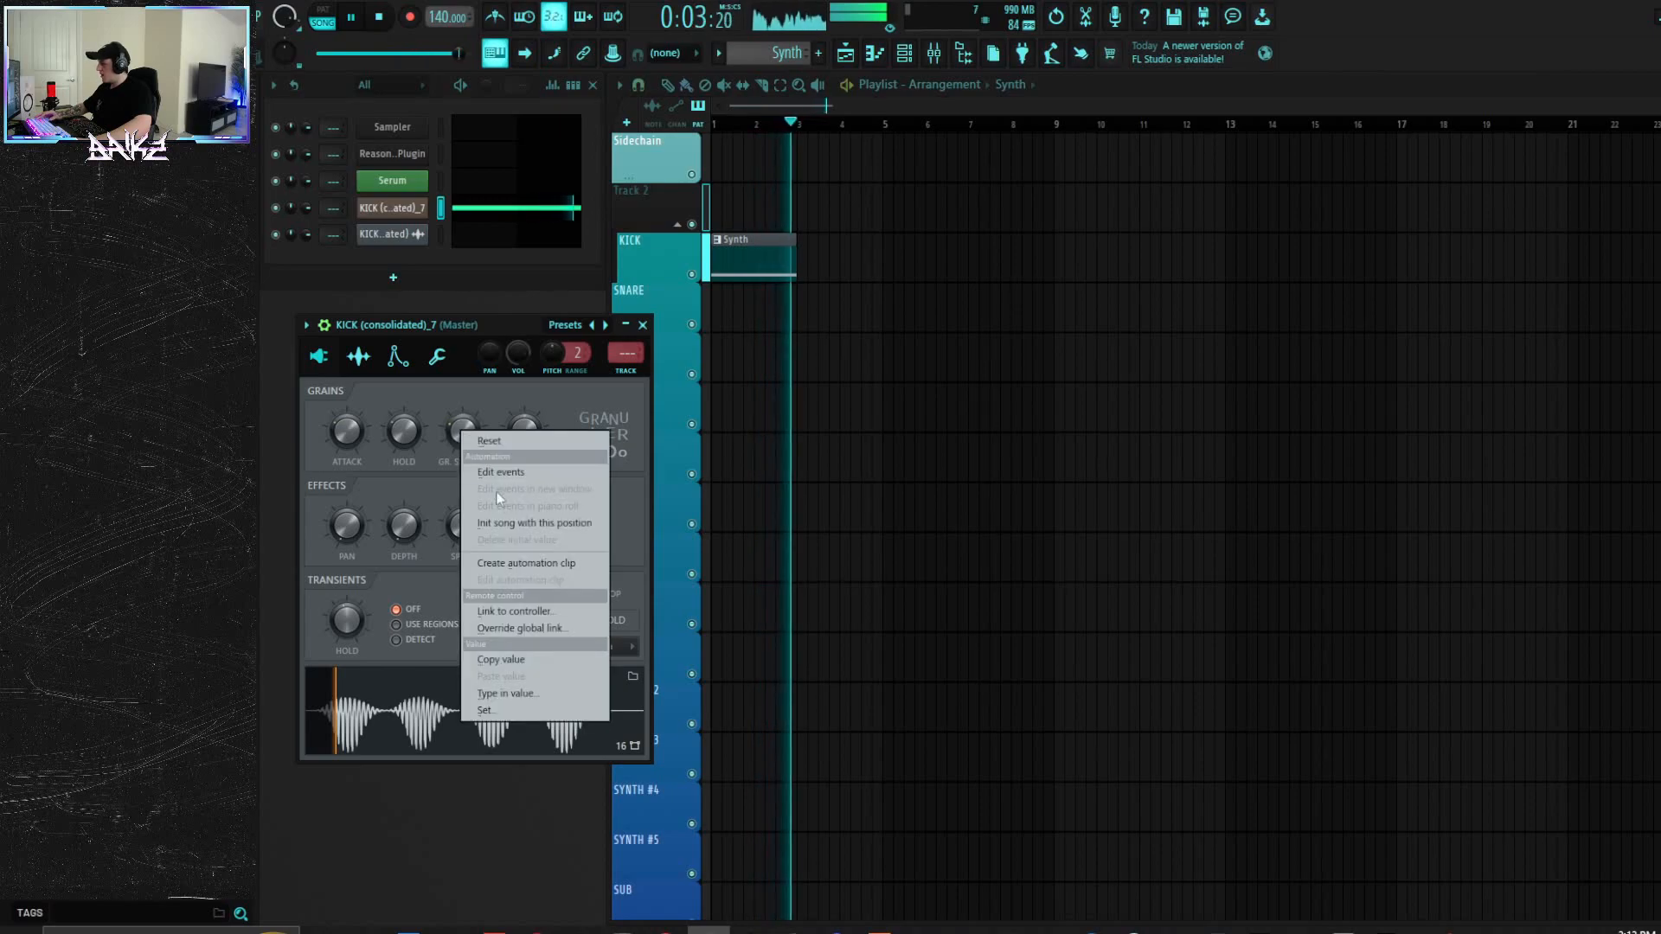
click(518, 563)
key(space)
click(641, 324)
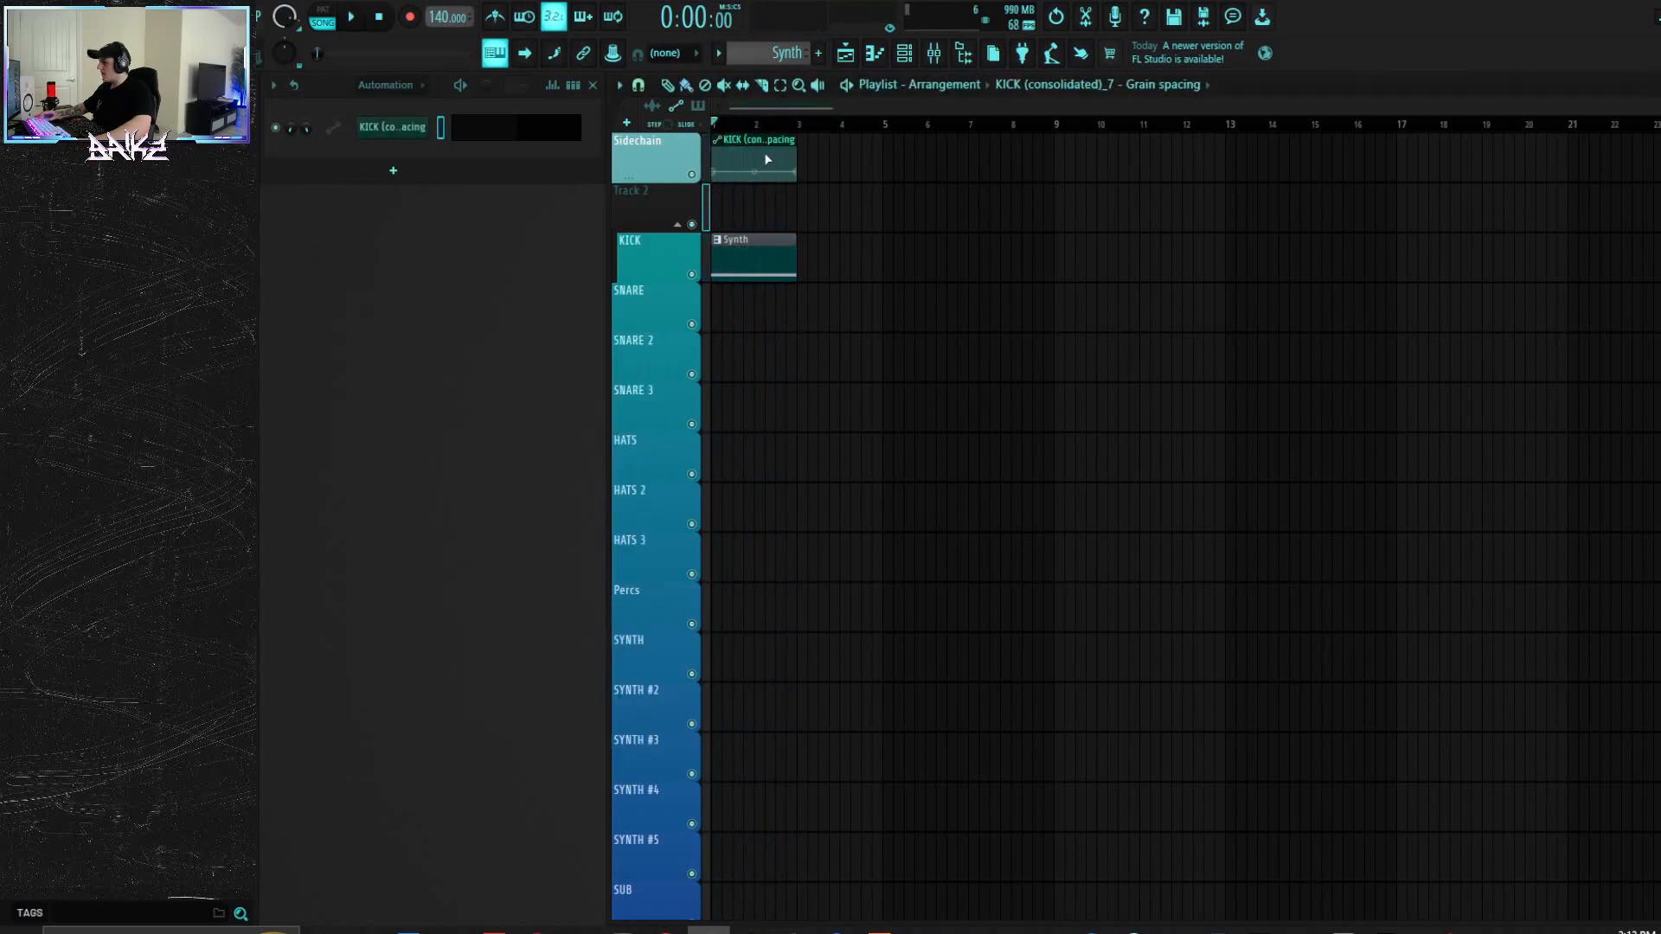
drag(762, 145, 762, 295)
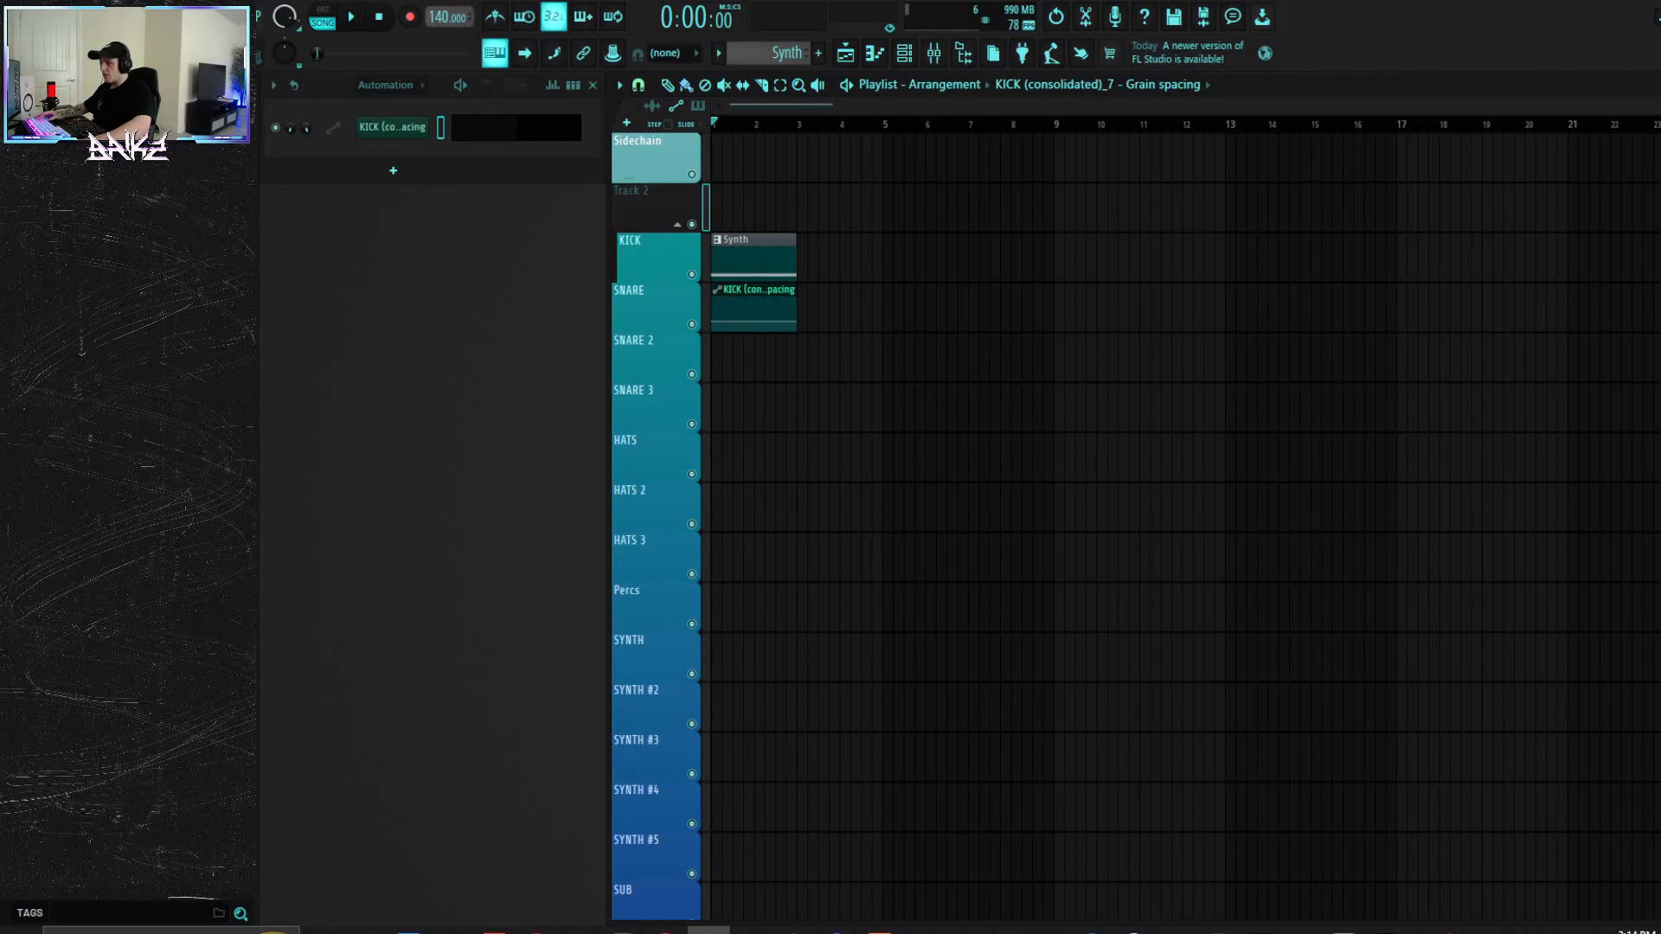
Step: Extend the Synth pattern clip, its D5 note and the grain spacing automation clip to four bars
scroll(1212, 130, up, 4)
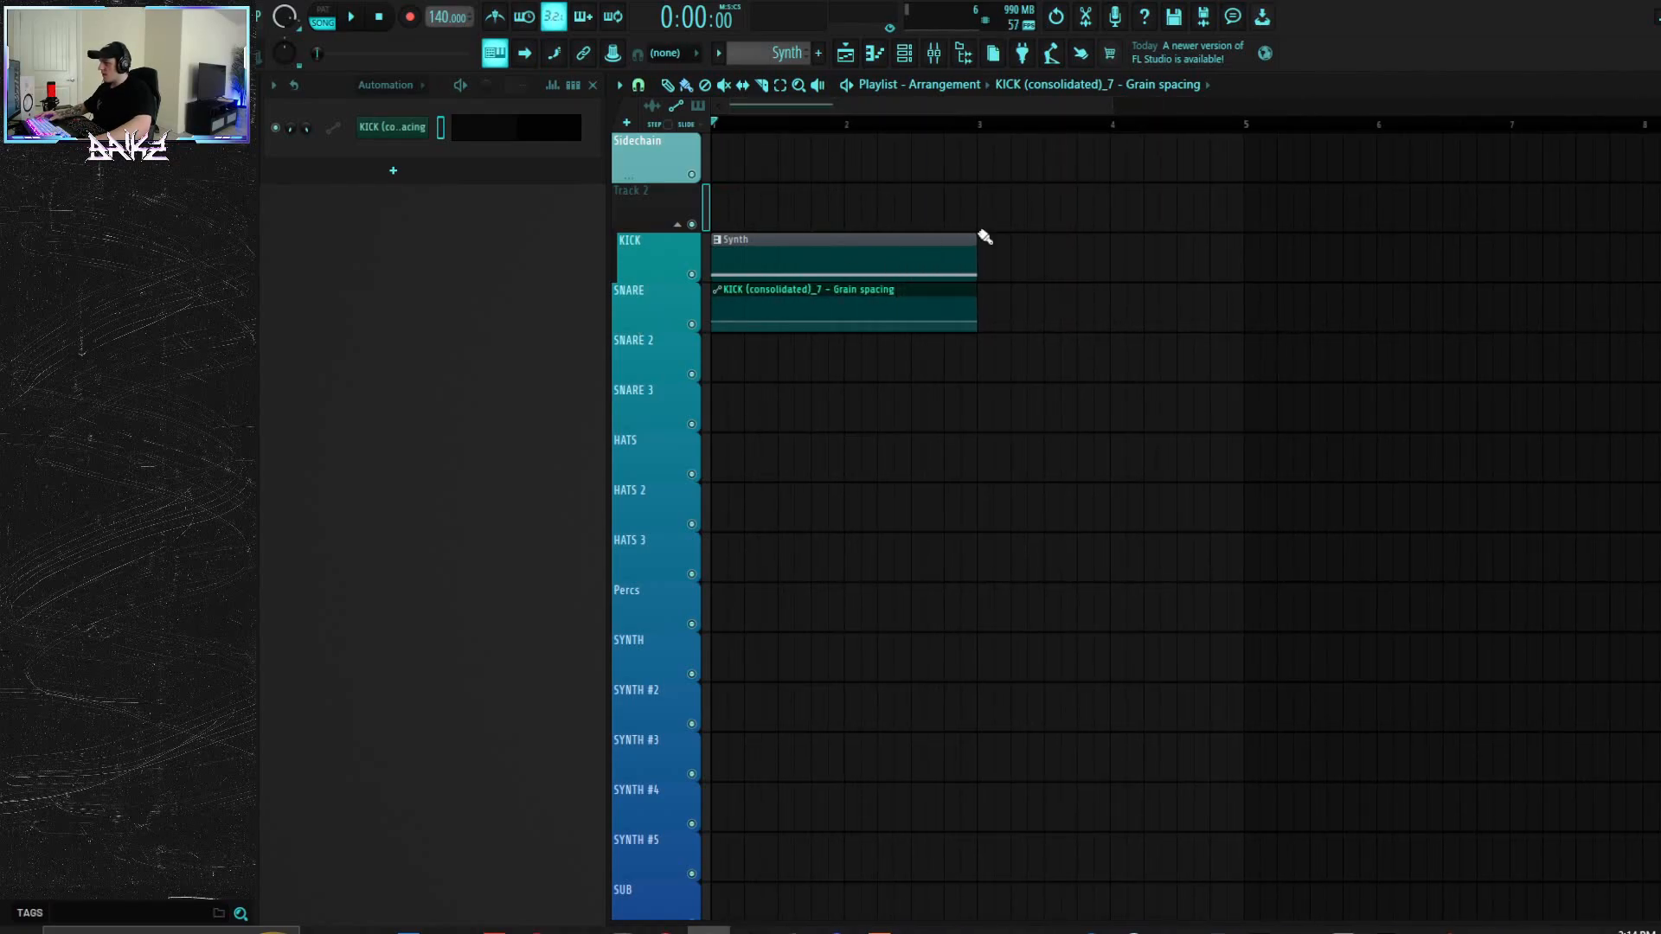
drag(975, 234, 1243, 234)
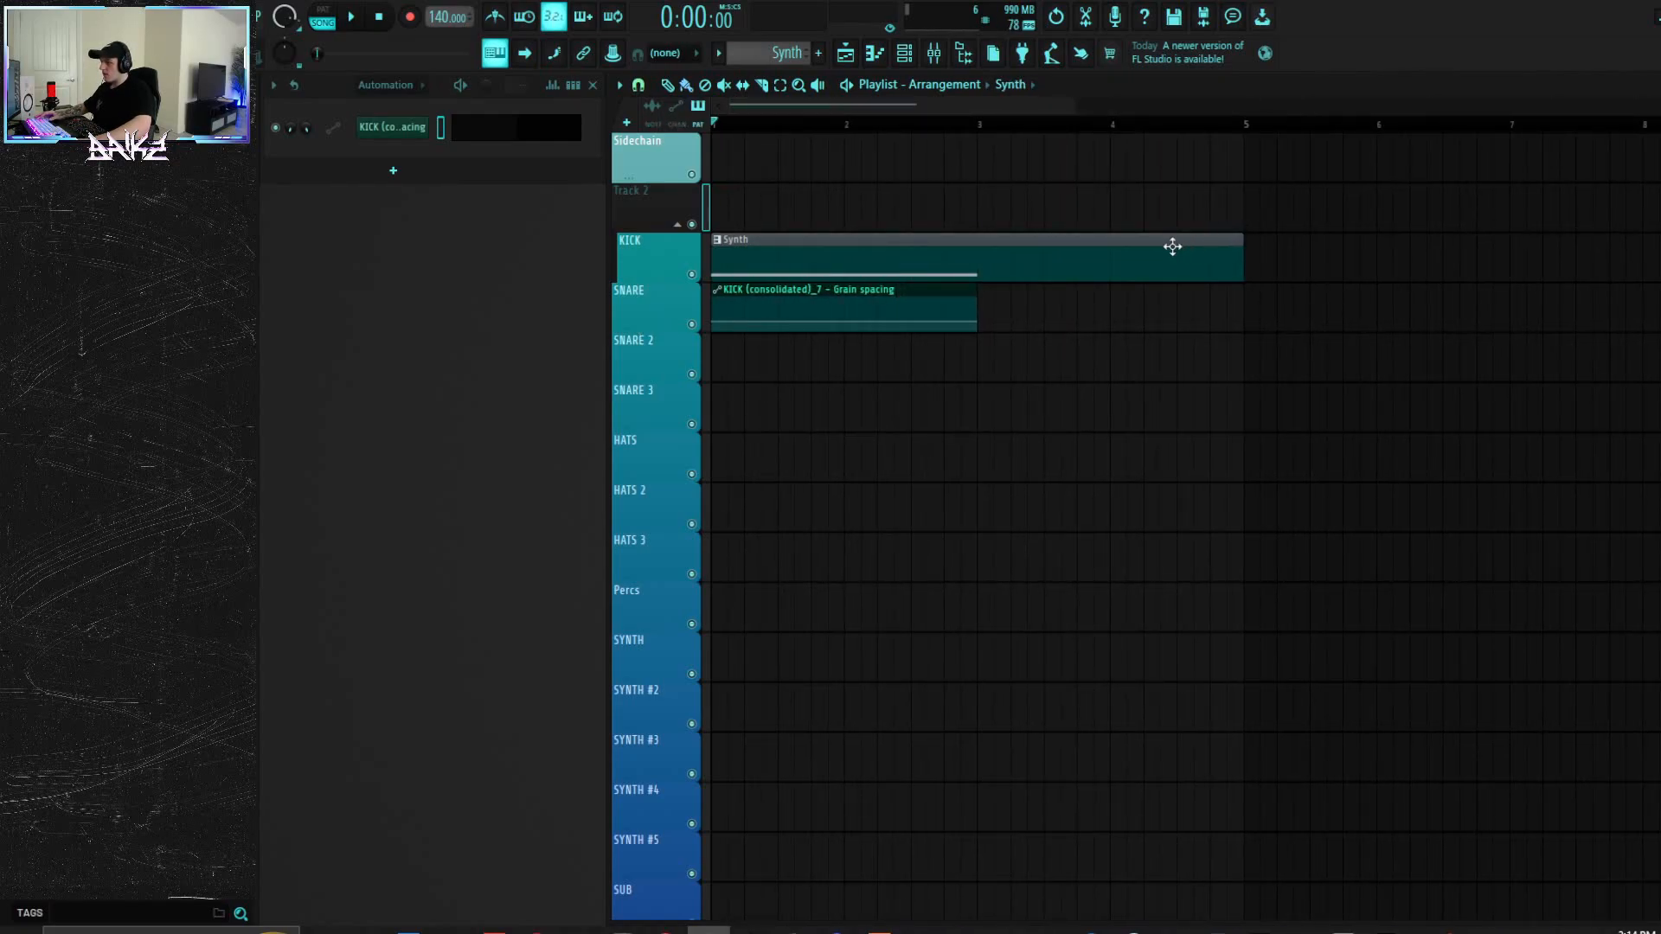
double_click(1171, 248)
drag(1107, 308, 619, 316)
drag(943, 495, 1018, 506)
drag(979, 292, 1247, 276)
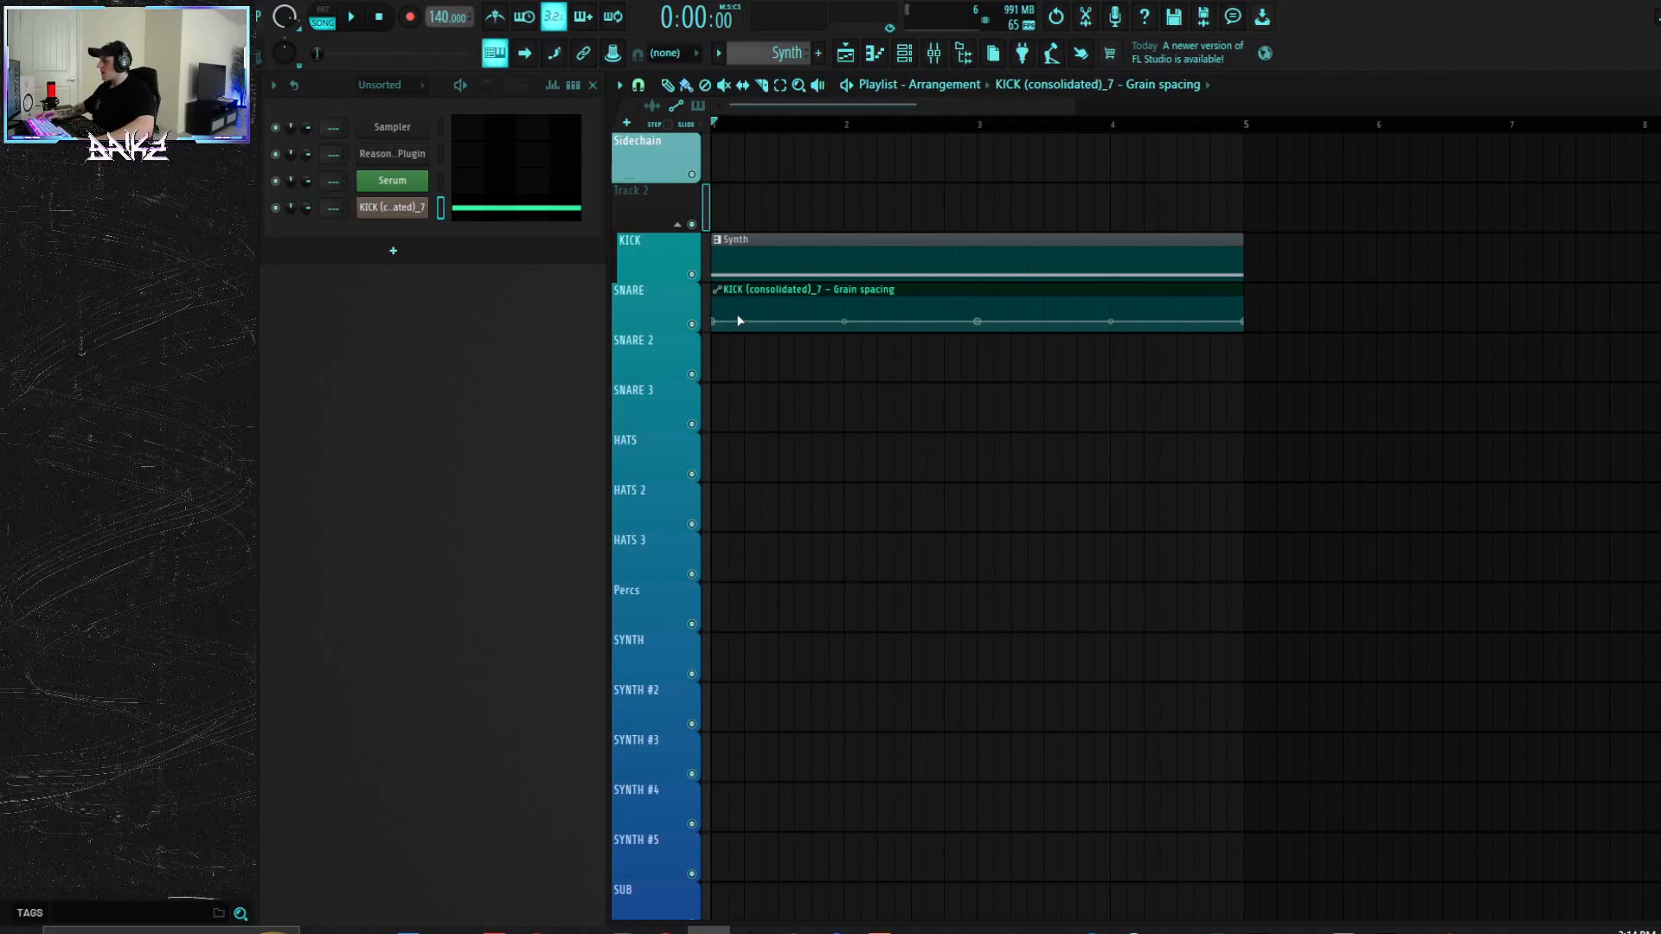
Step: Place an automation point at bar 2 of the grain spacing clip, paste the copied 30% value into it and preview from there
drag(982, 322, 845, 323)
right_click(845, 322)
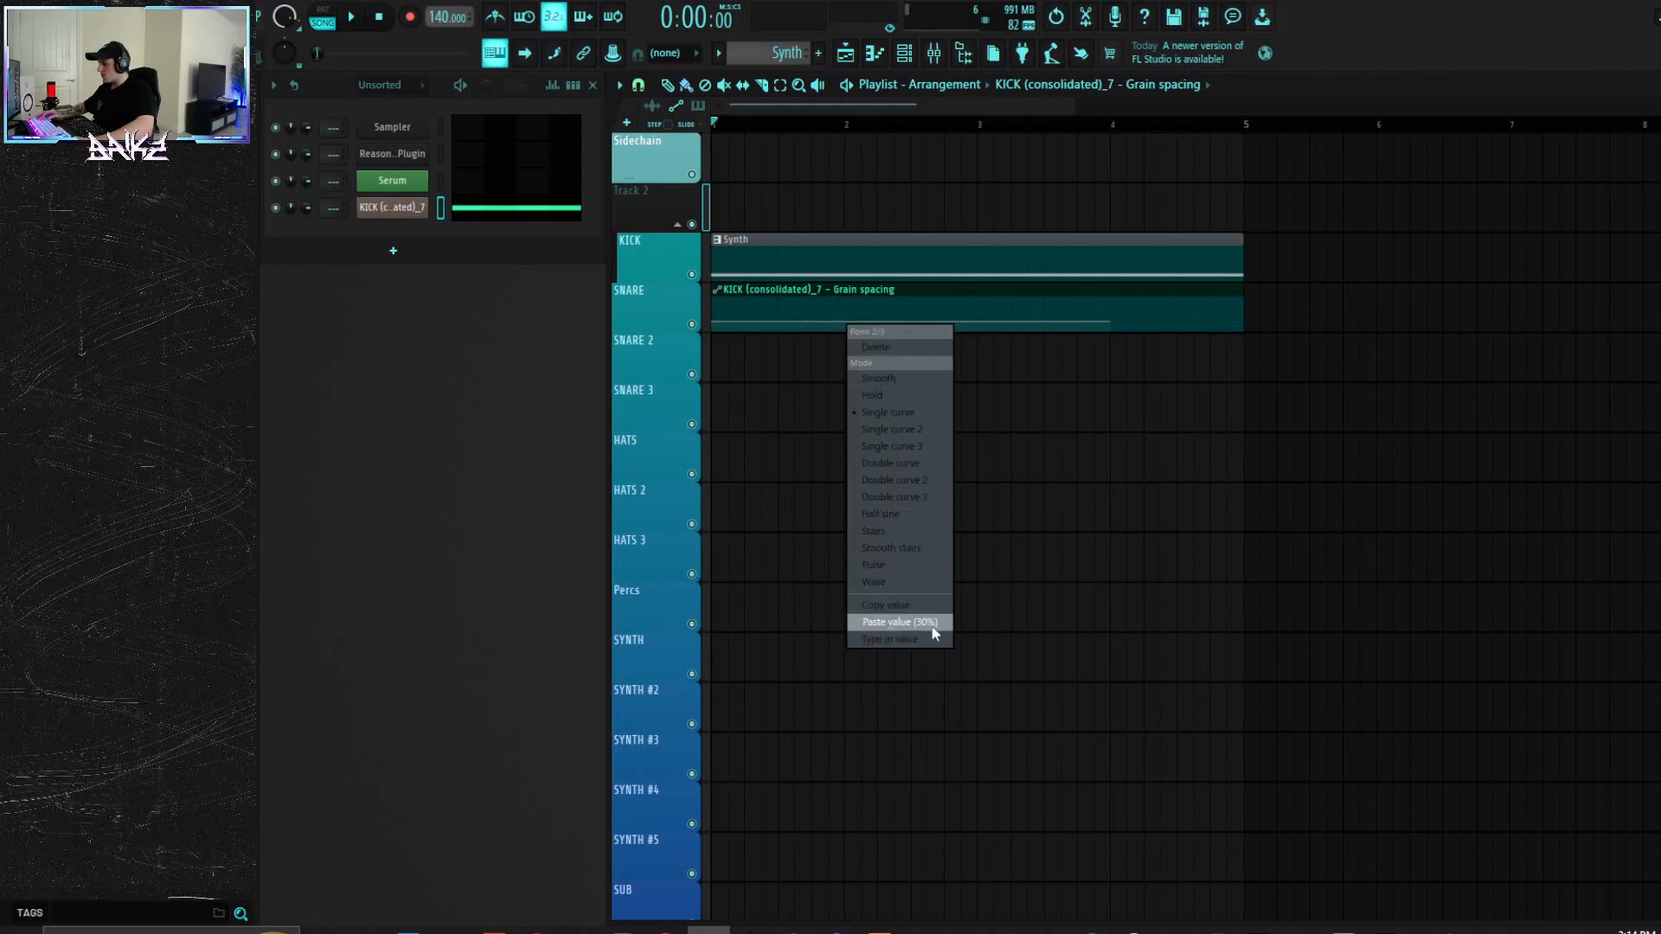
click(900, 622)
click(845, 123)
key(space)
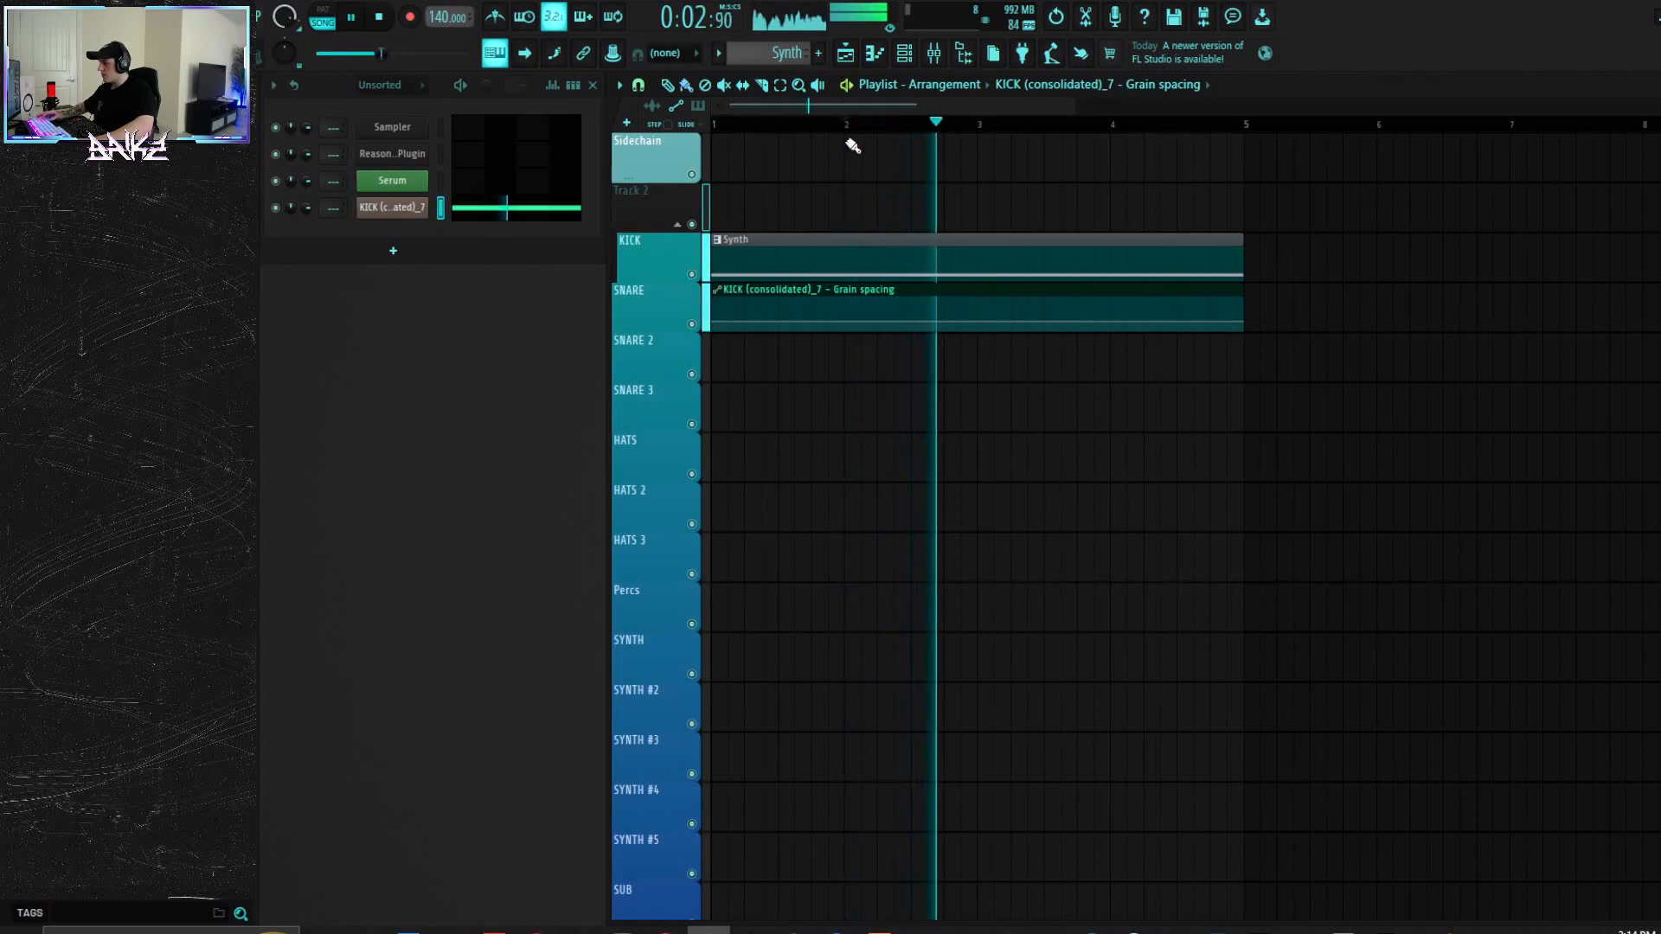
key(space)
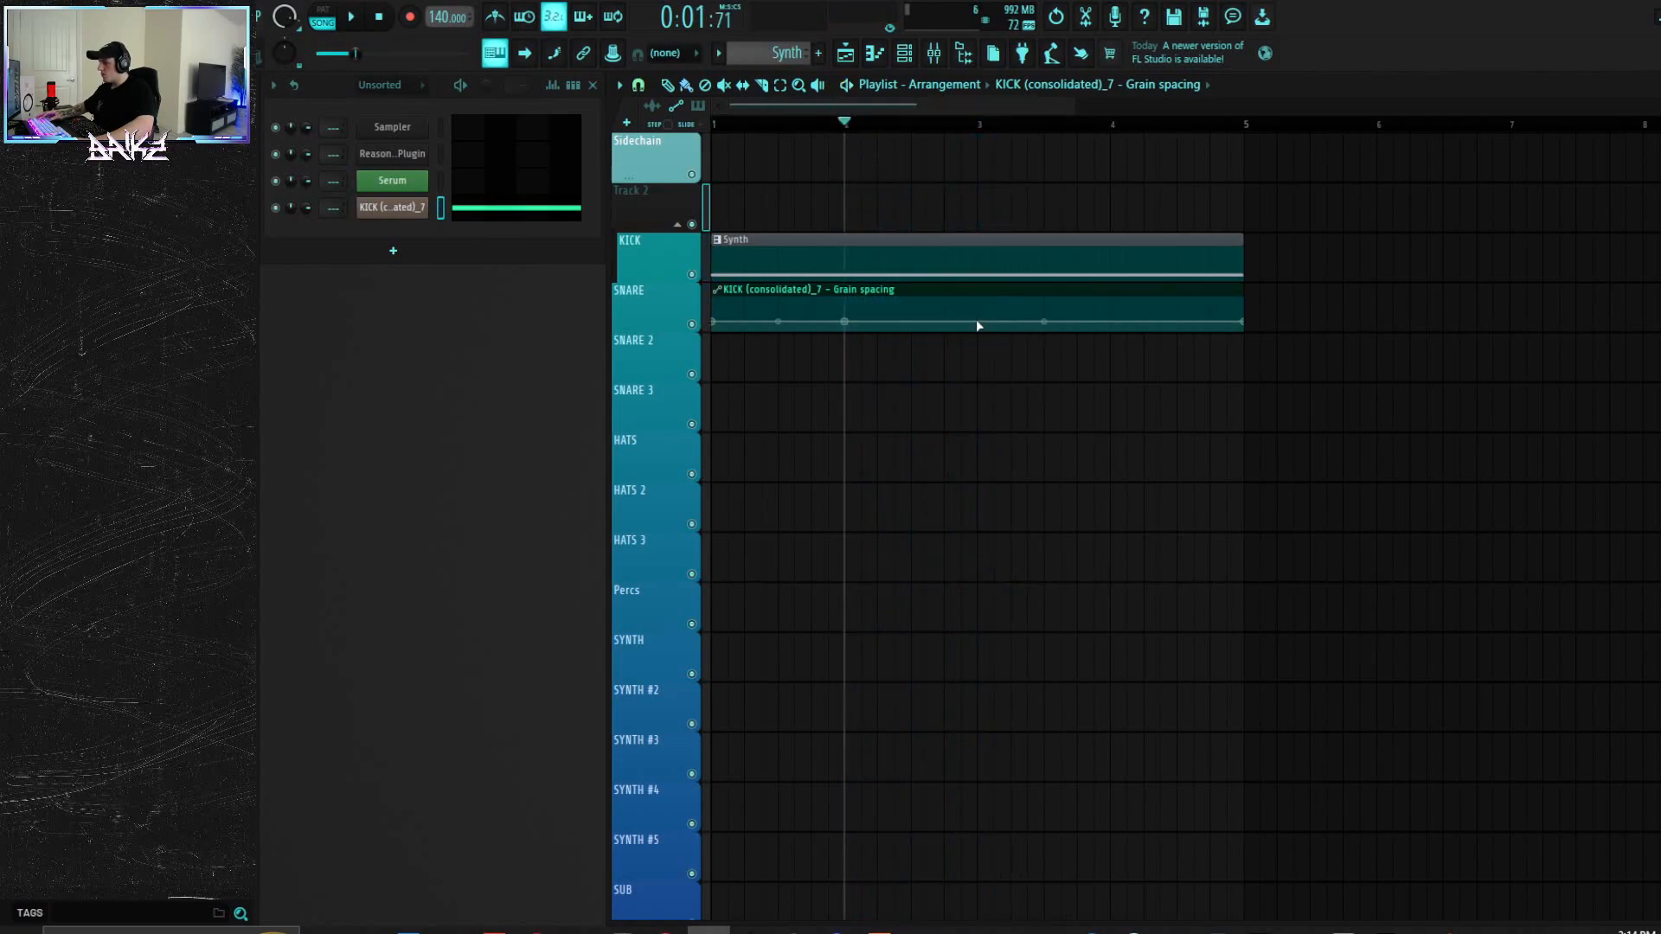
Step: Enlarge the SNARE track and shape the grain spacing automation into steps, raised for half a bar and dipped until bar 2, and preview it
click(779, 309)
drag(652, 333, 625, 552)
drag(779, 401, 711, 456)
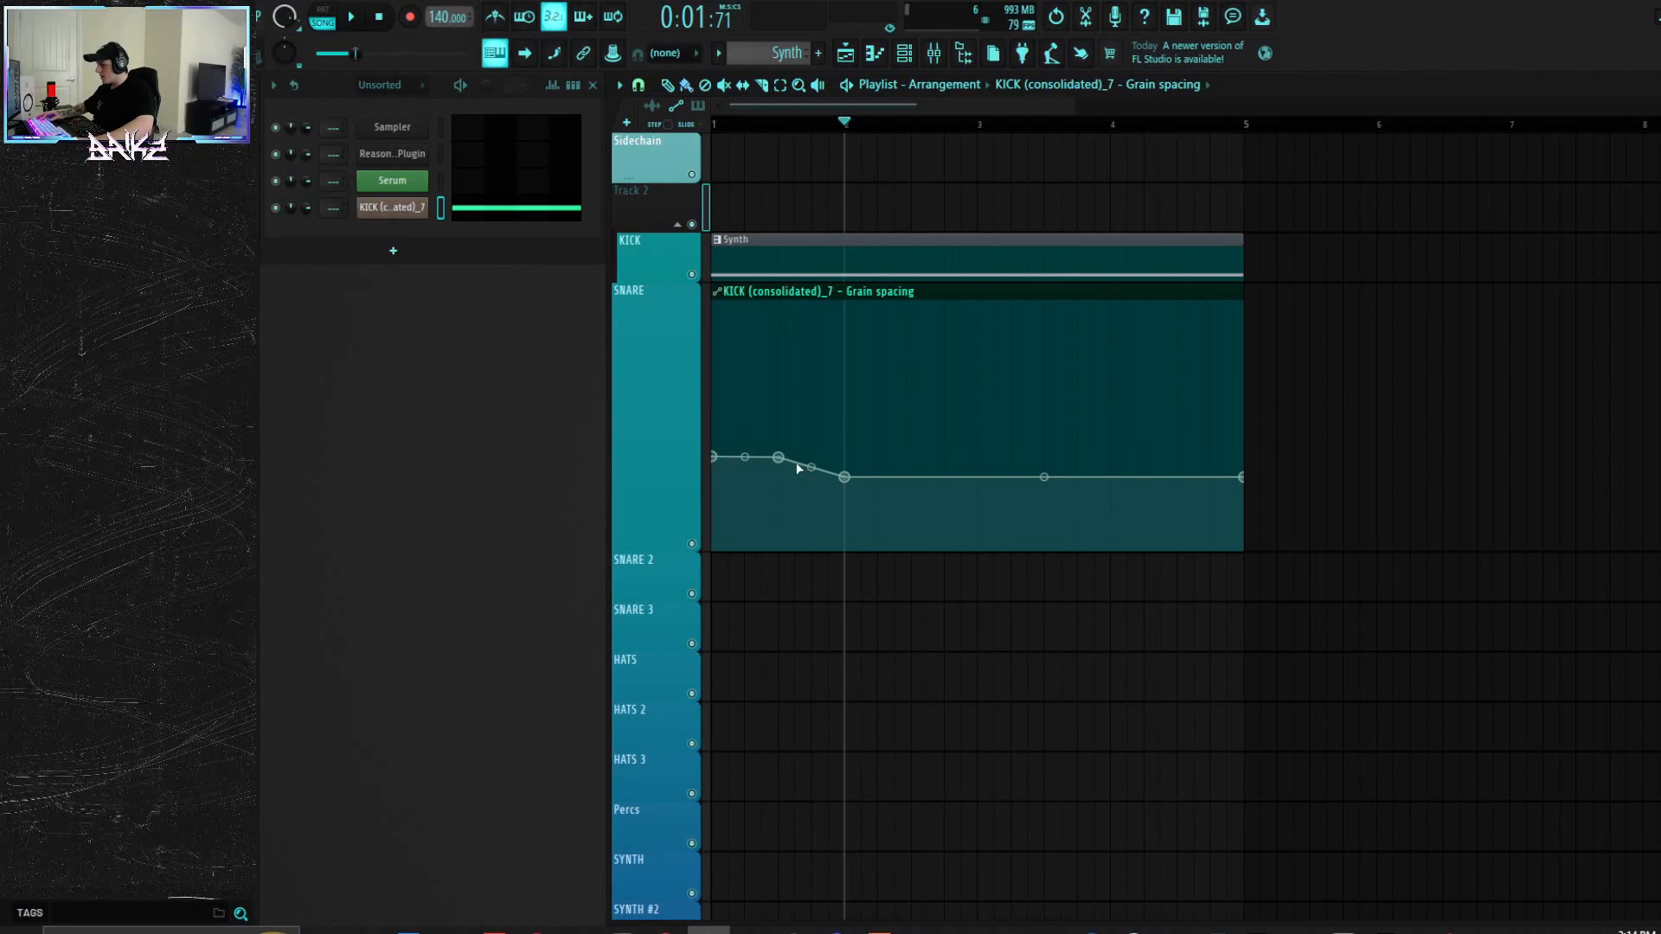
right_click(778, 499)
drag(839, 495, 845, 476)
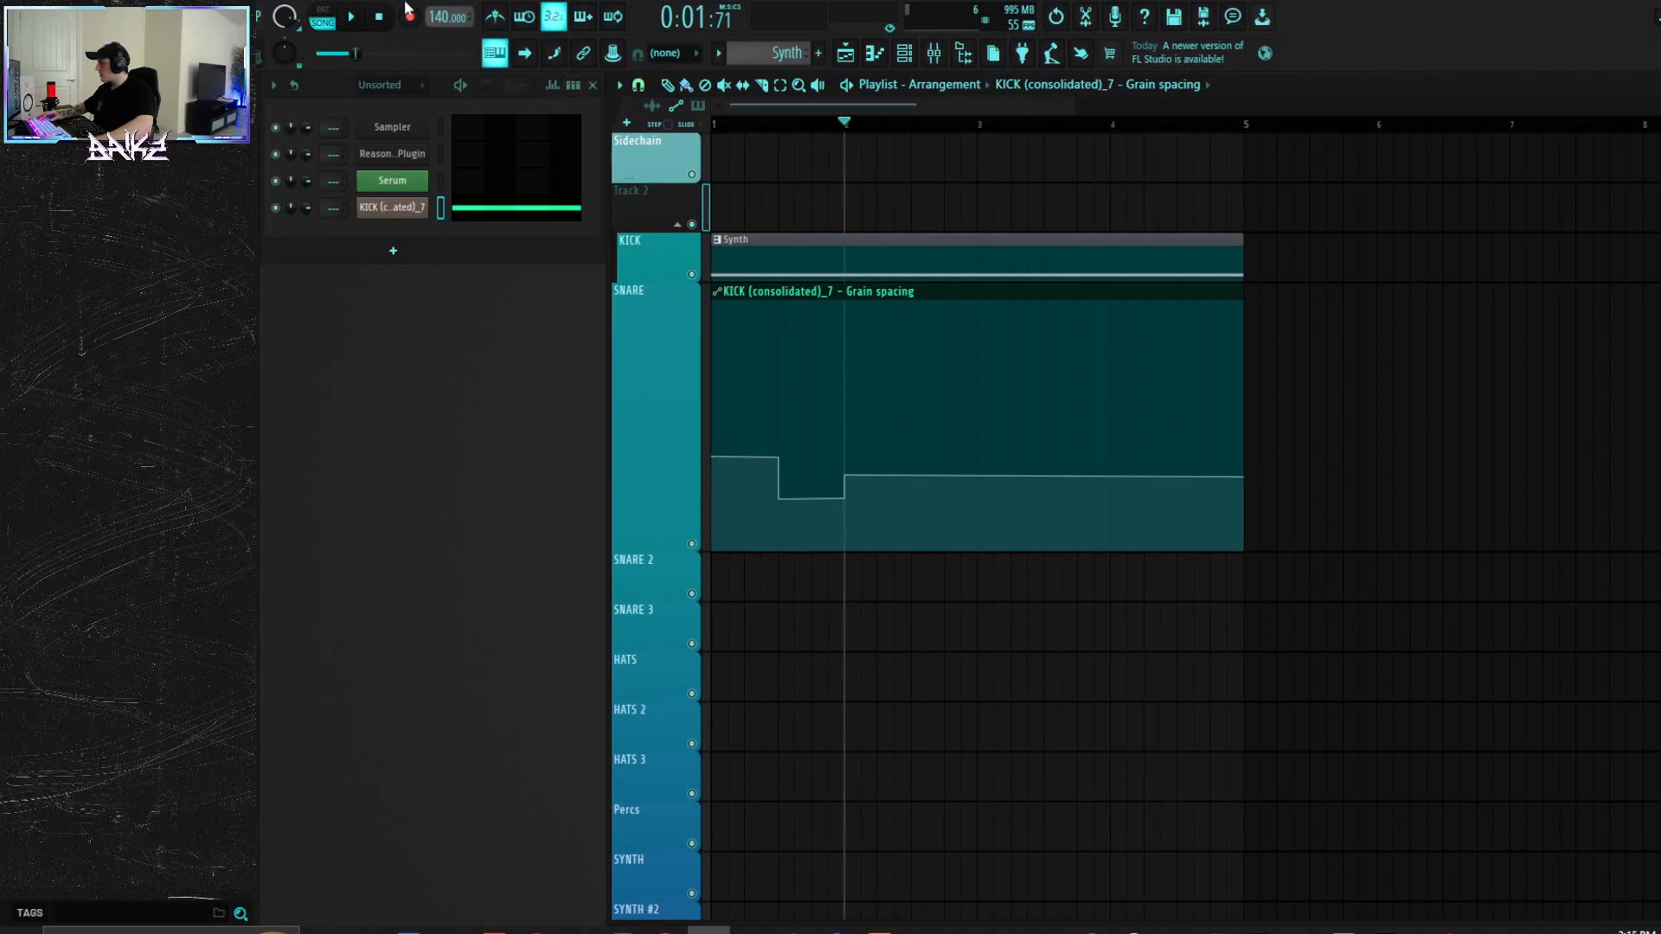
key(space)
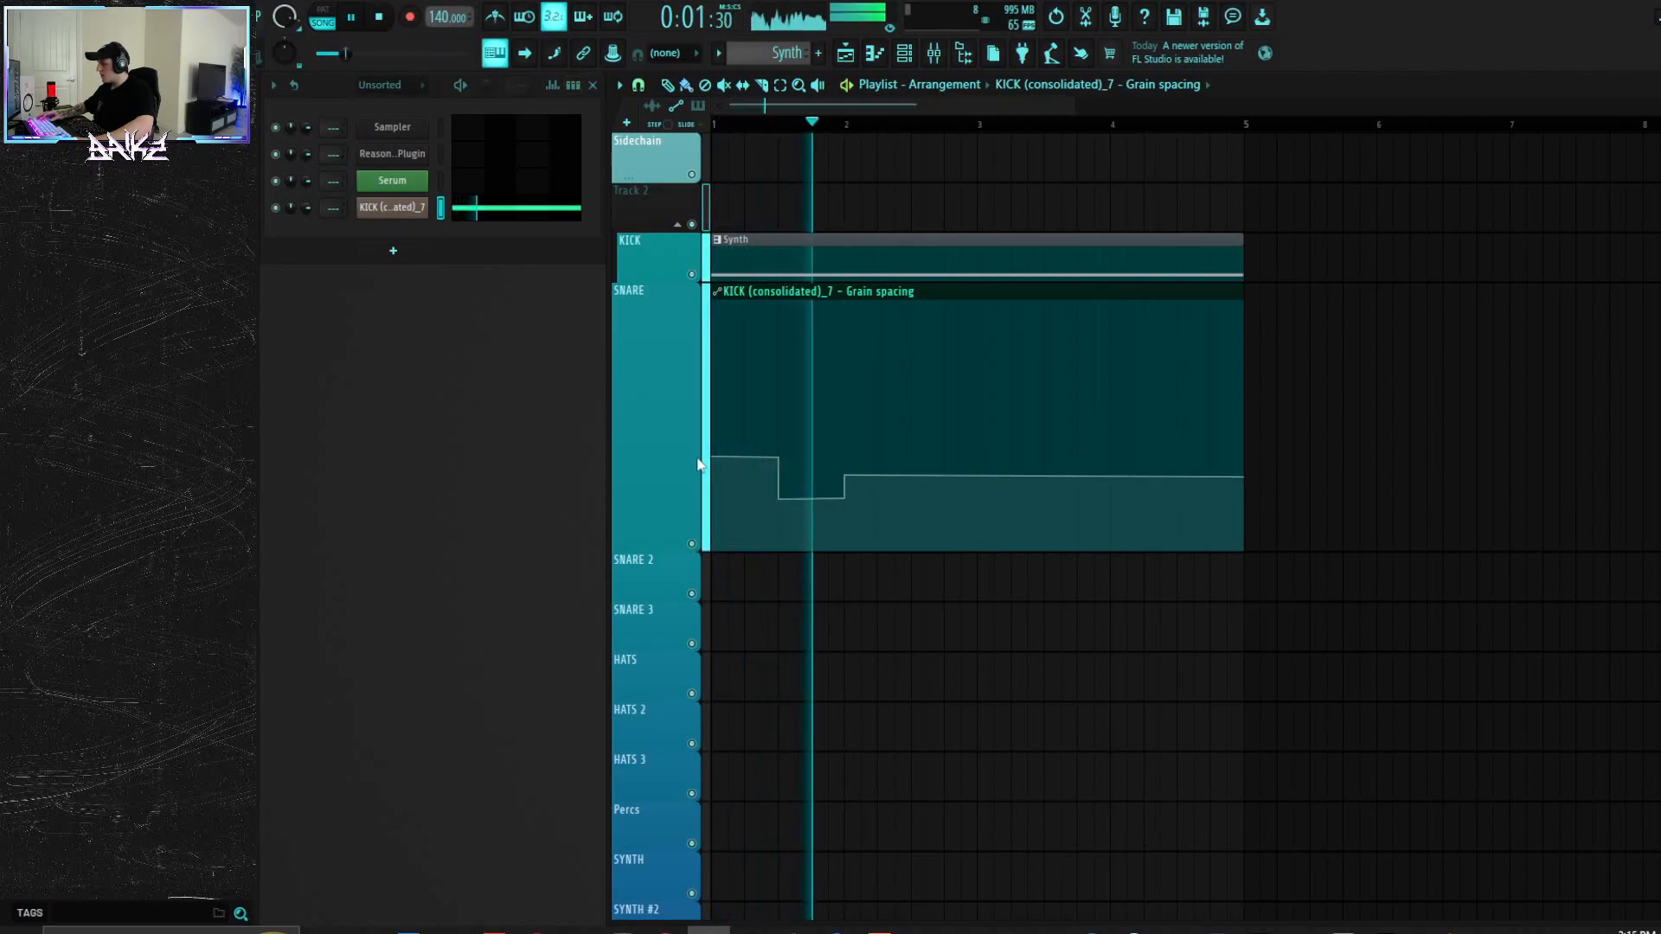
key(space)
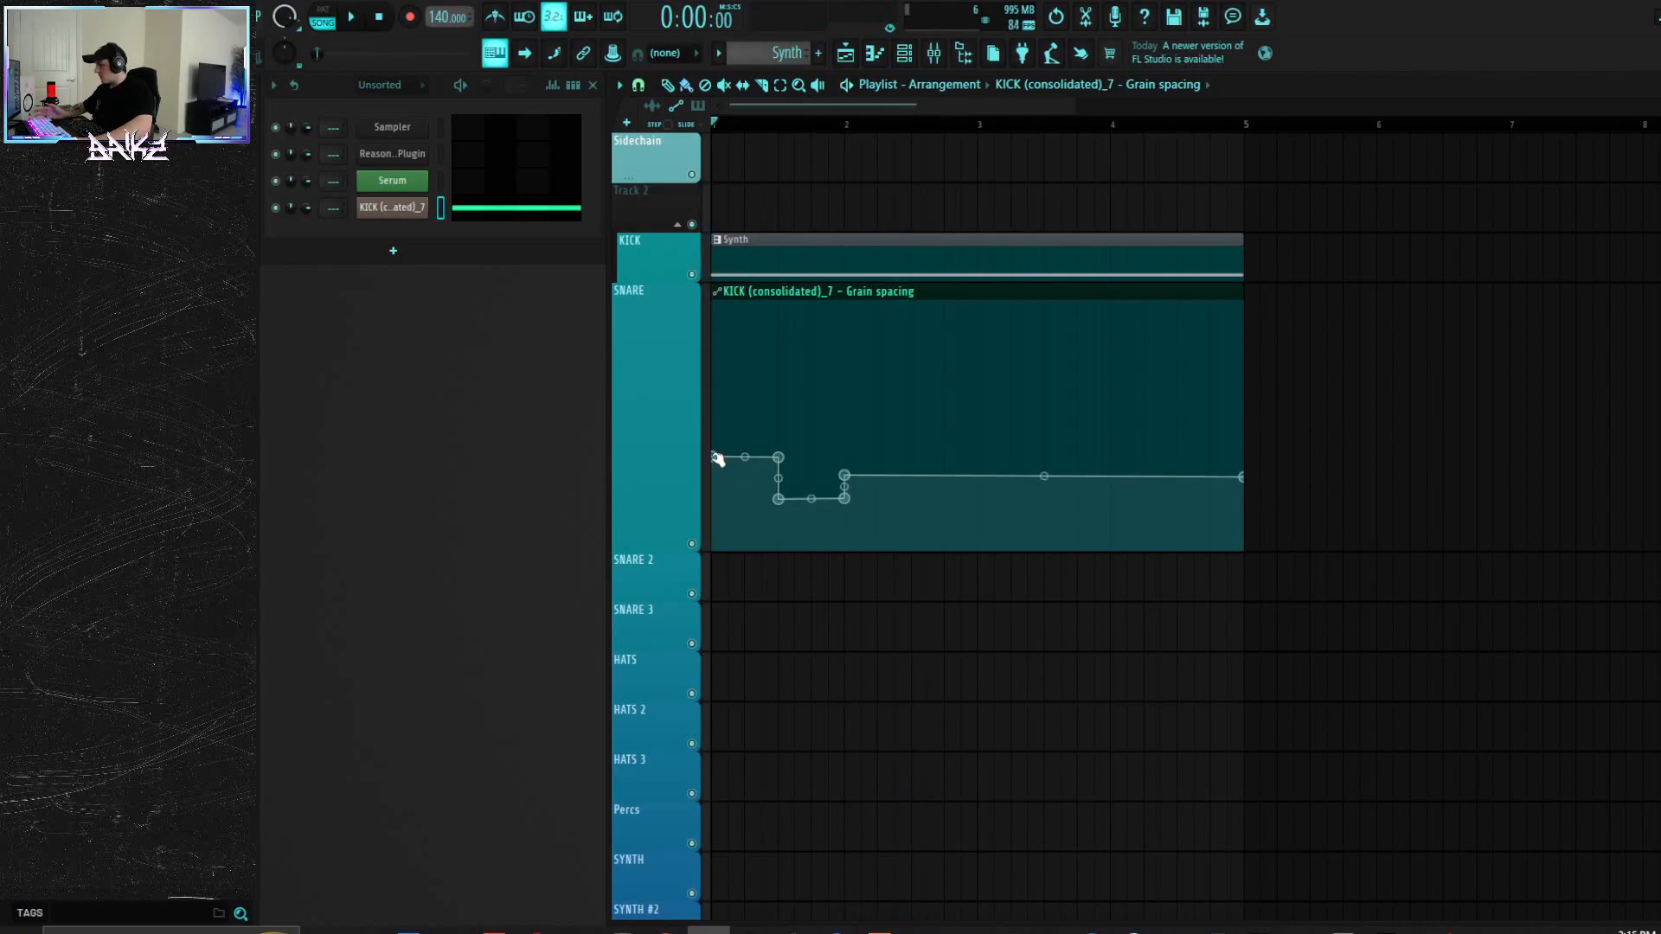
Step: Lower the automation's first level slightly, raise its starting point into a gentle downward slope, preview it and reopen the Granulizer
drag(720, 460, 788, 467)
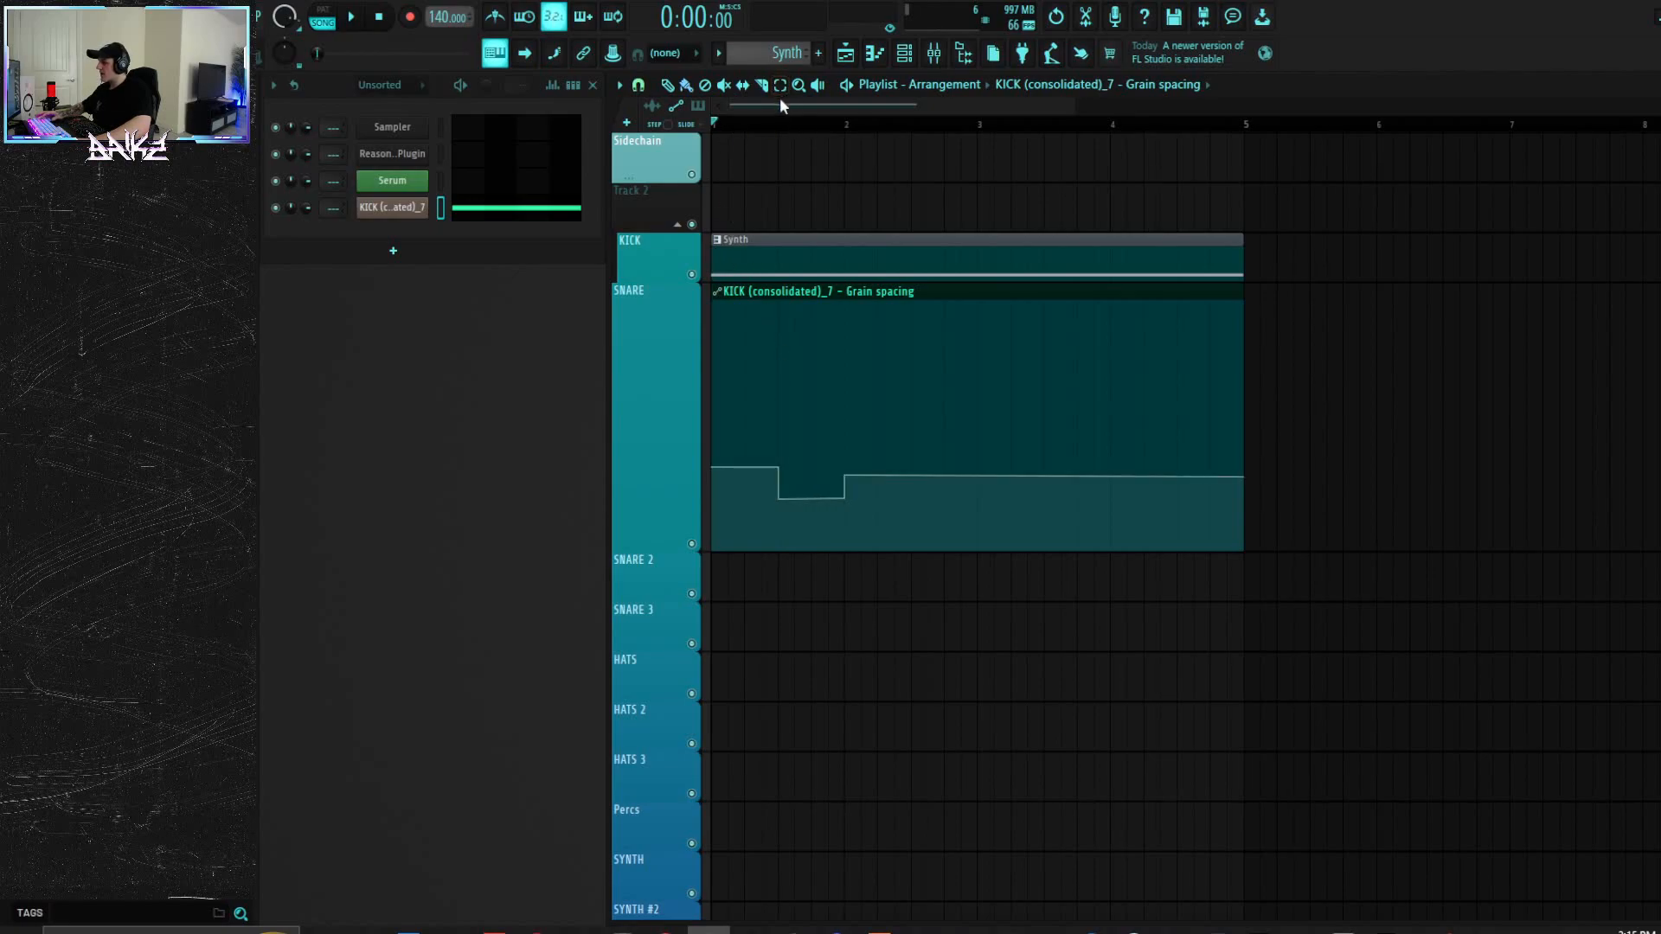
drag(715, 468, 725, 454)
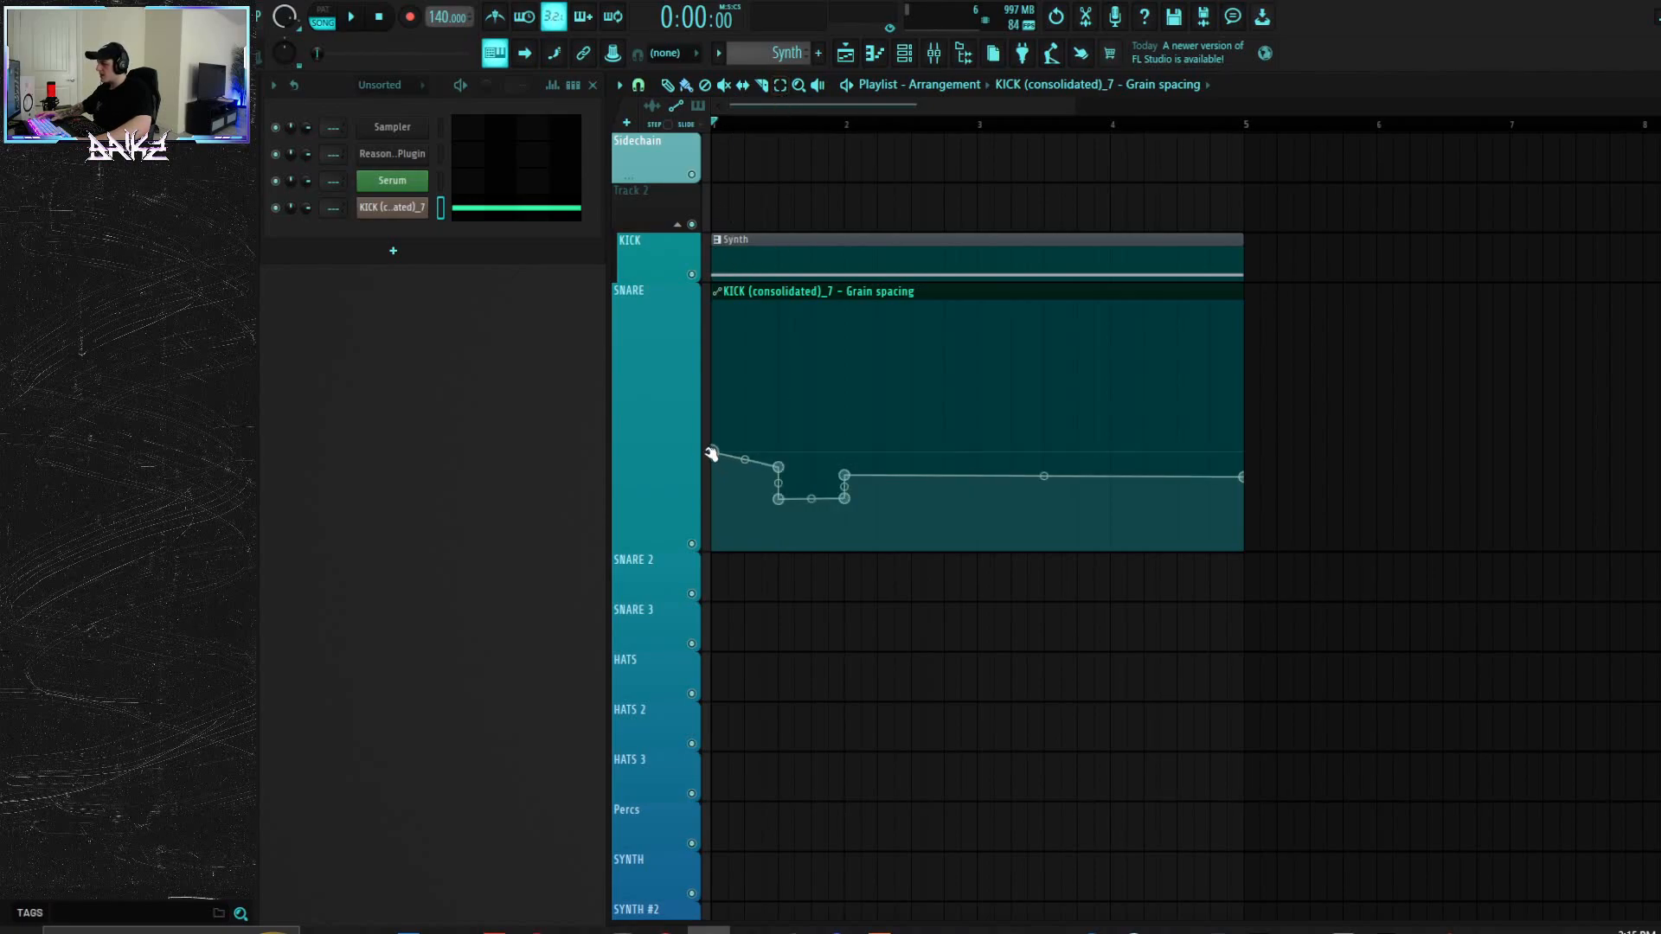
key(space)
key(space)
click(394, 208)
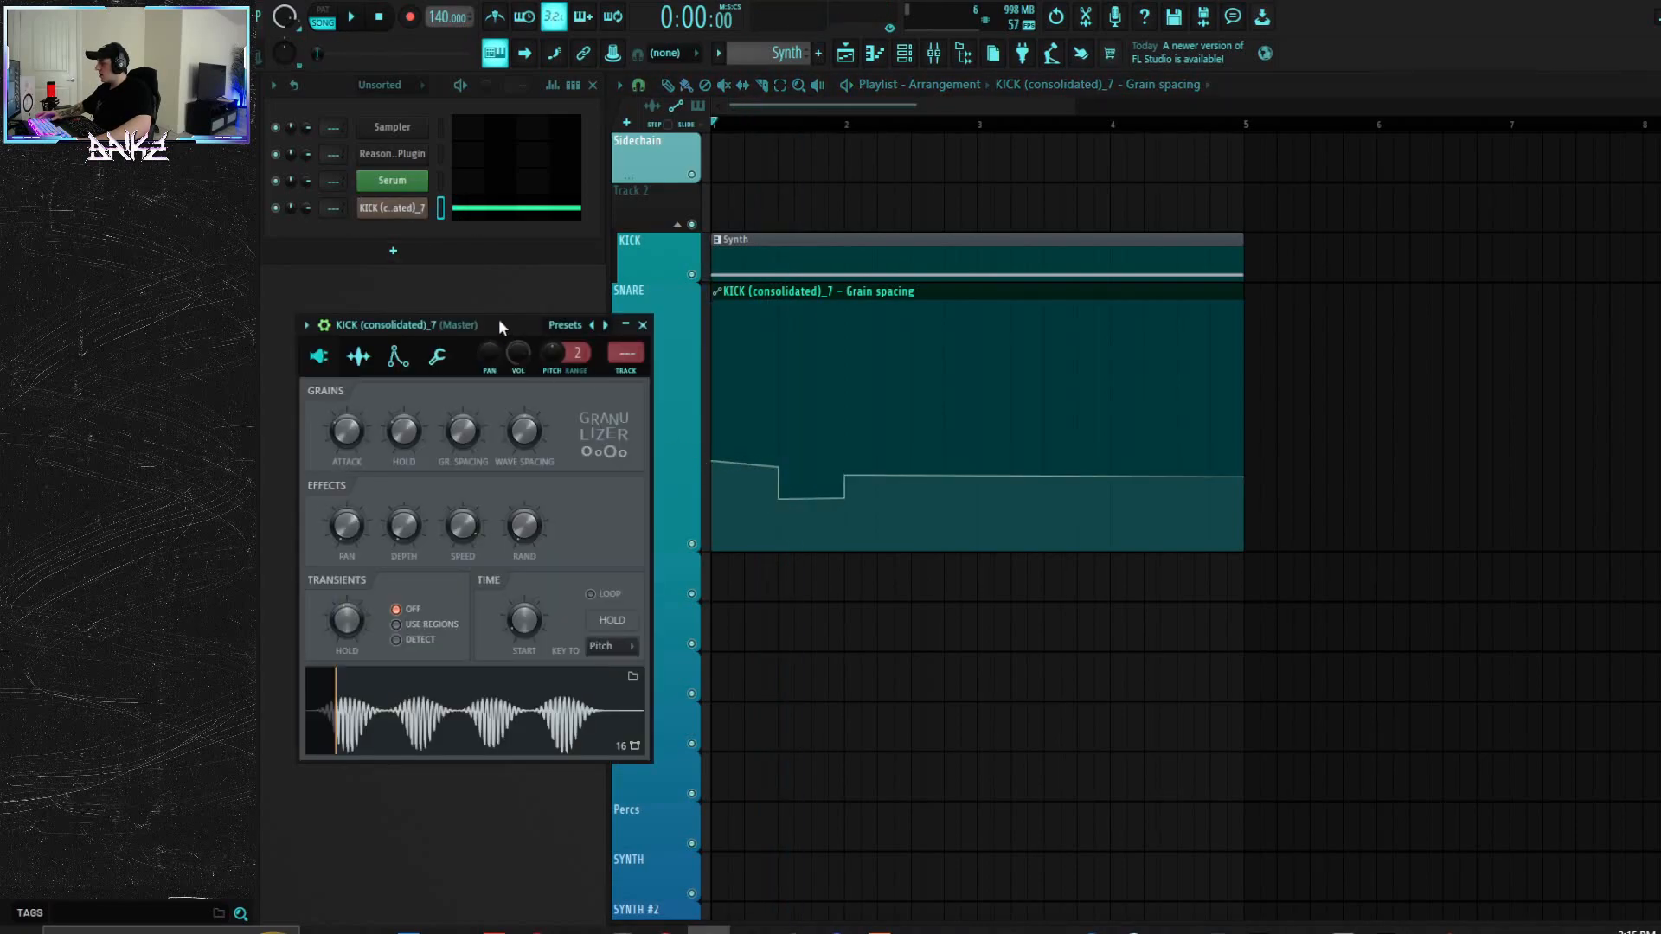
Step: Move the Granulizer window clear of the playlist, set it to Detached and preview the arrangement
drag(498, 319, 463, 318)
click(270, 326)
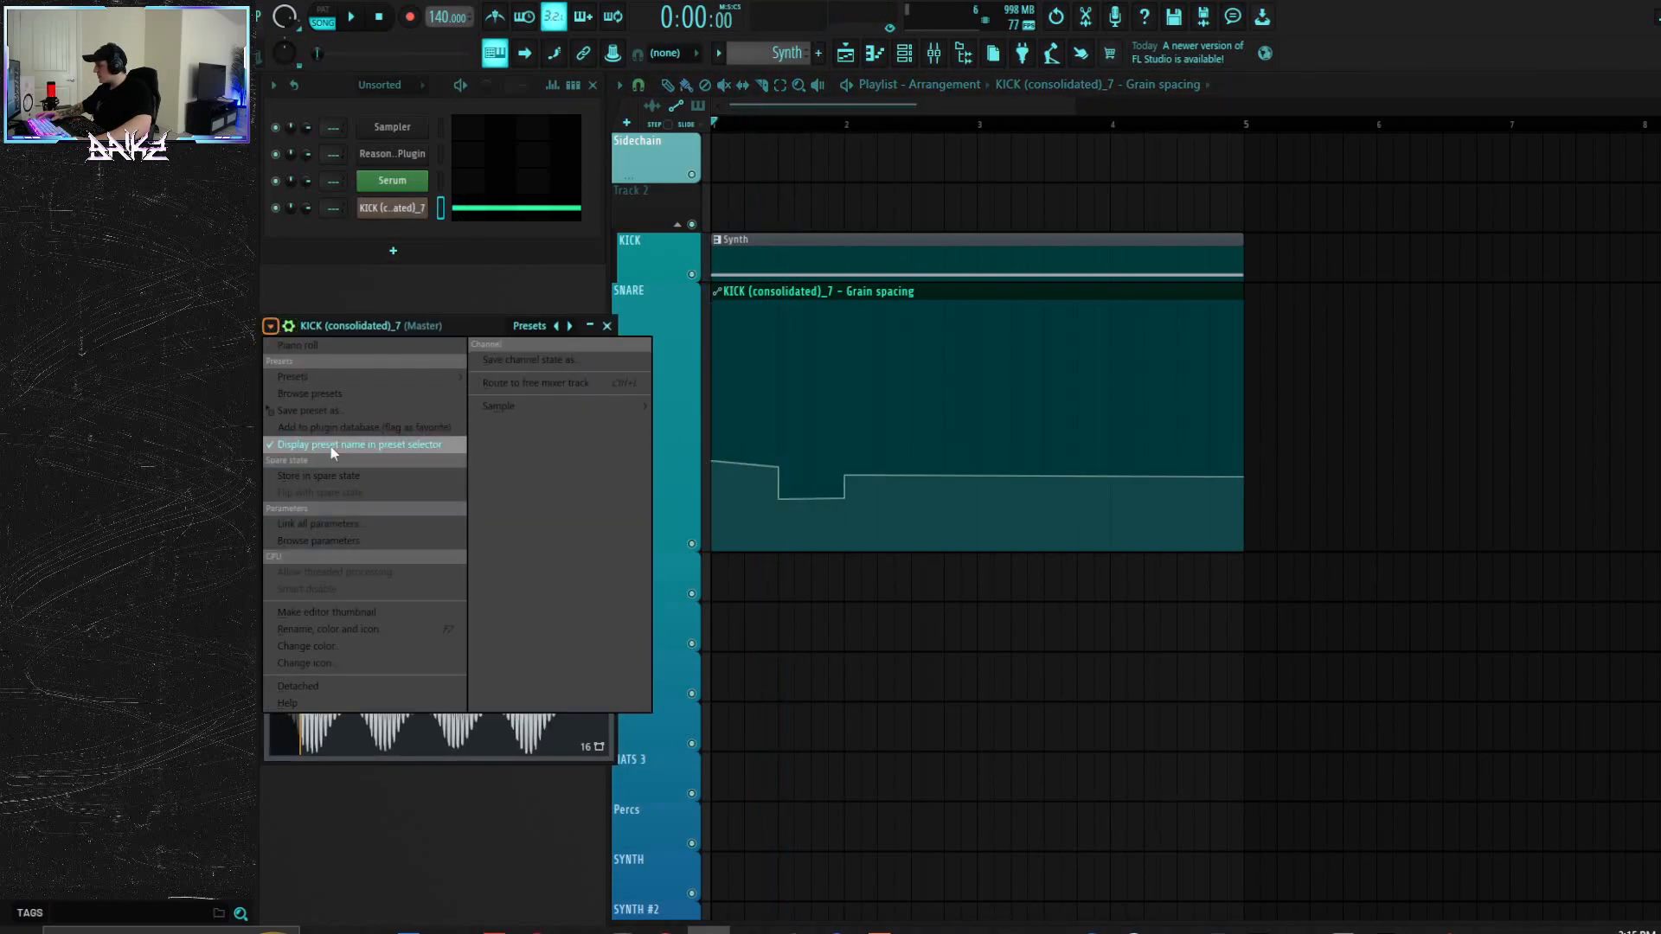
click(328, 683)
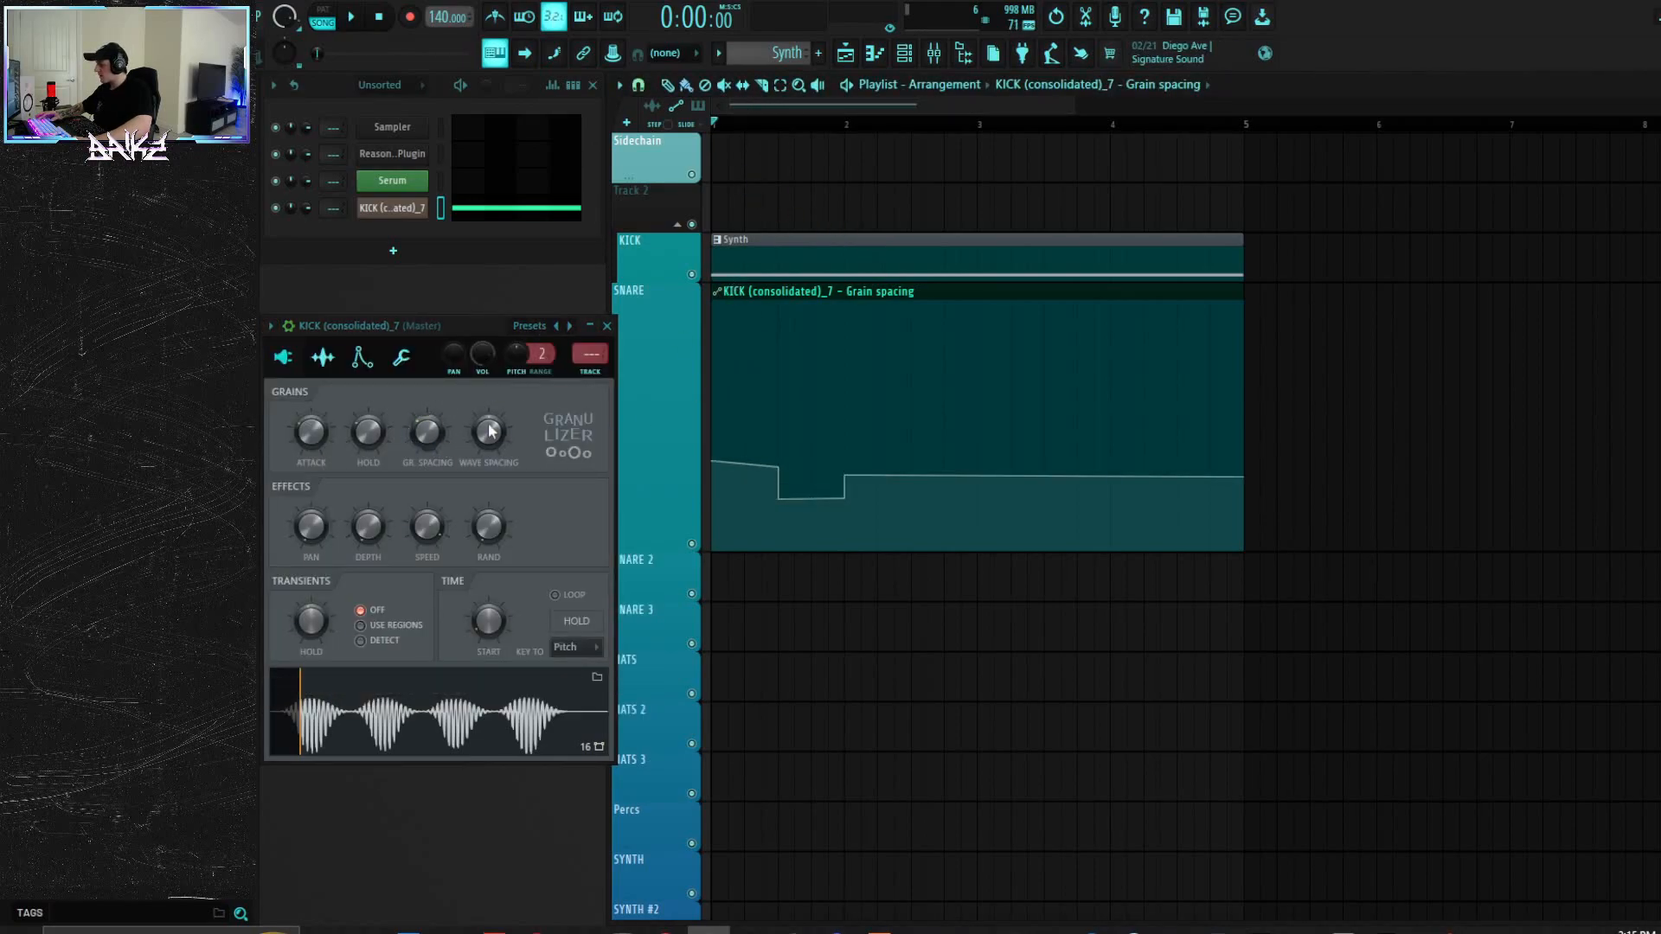
key(space)
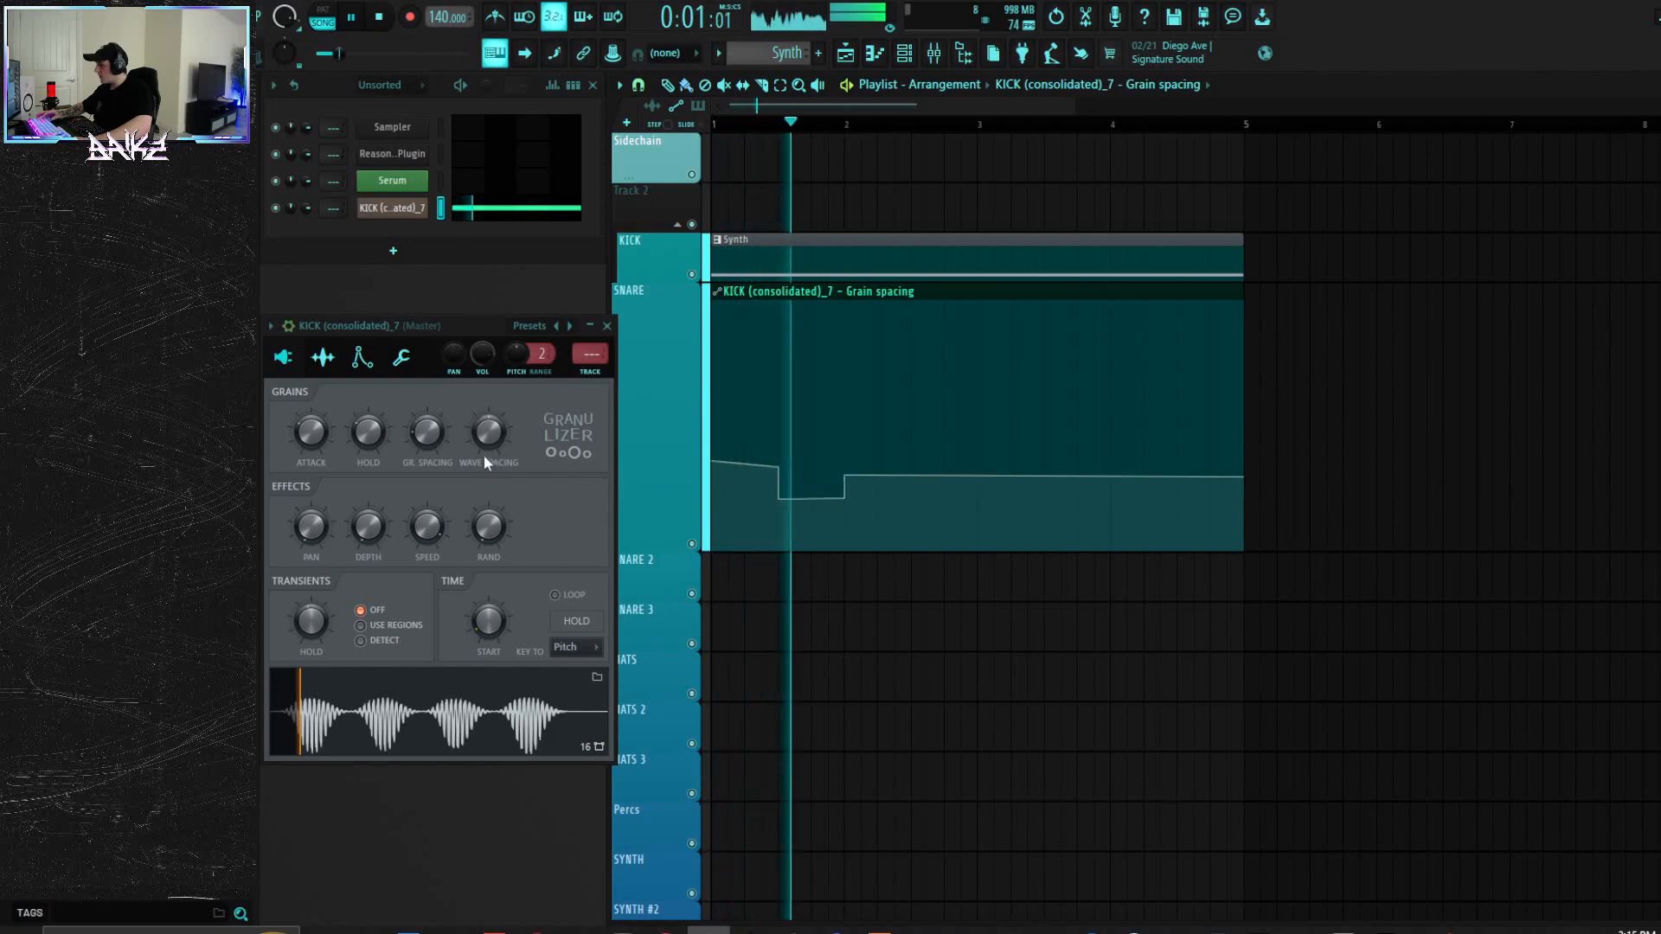
key(space)
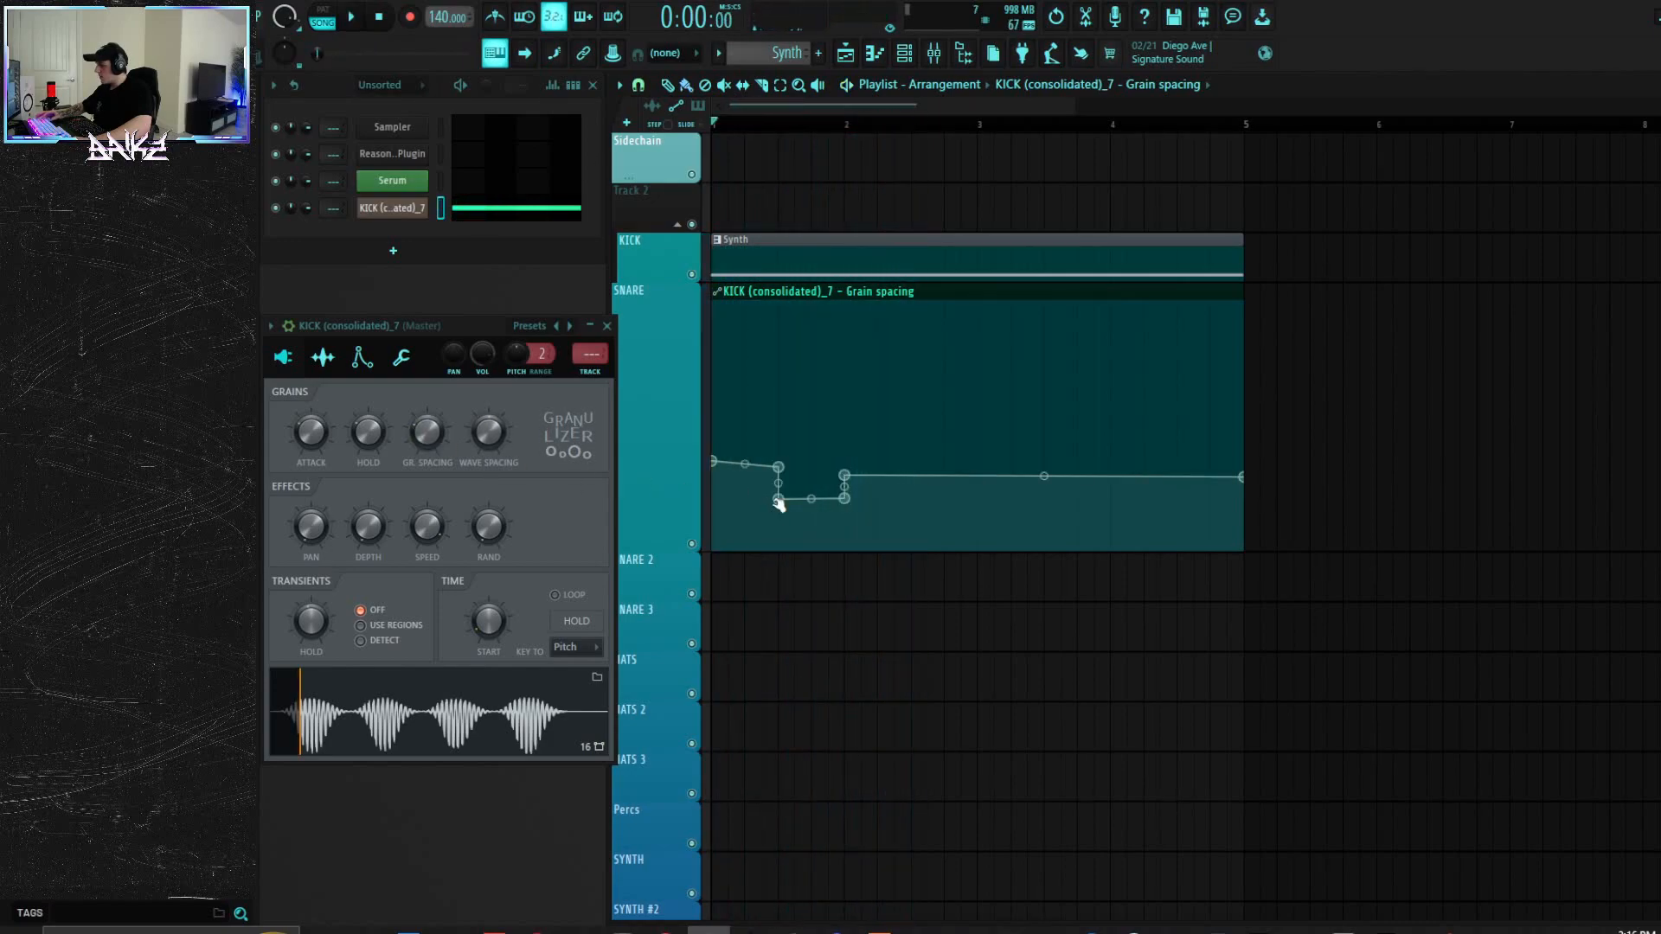
Step: Level the opening slope of the grain spacing automation, raise its half-bar dip slightly and preview it
drag(781, 498, 845, 494)
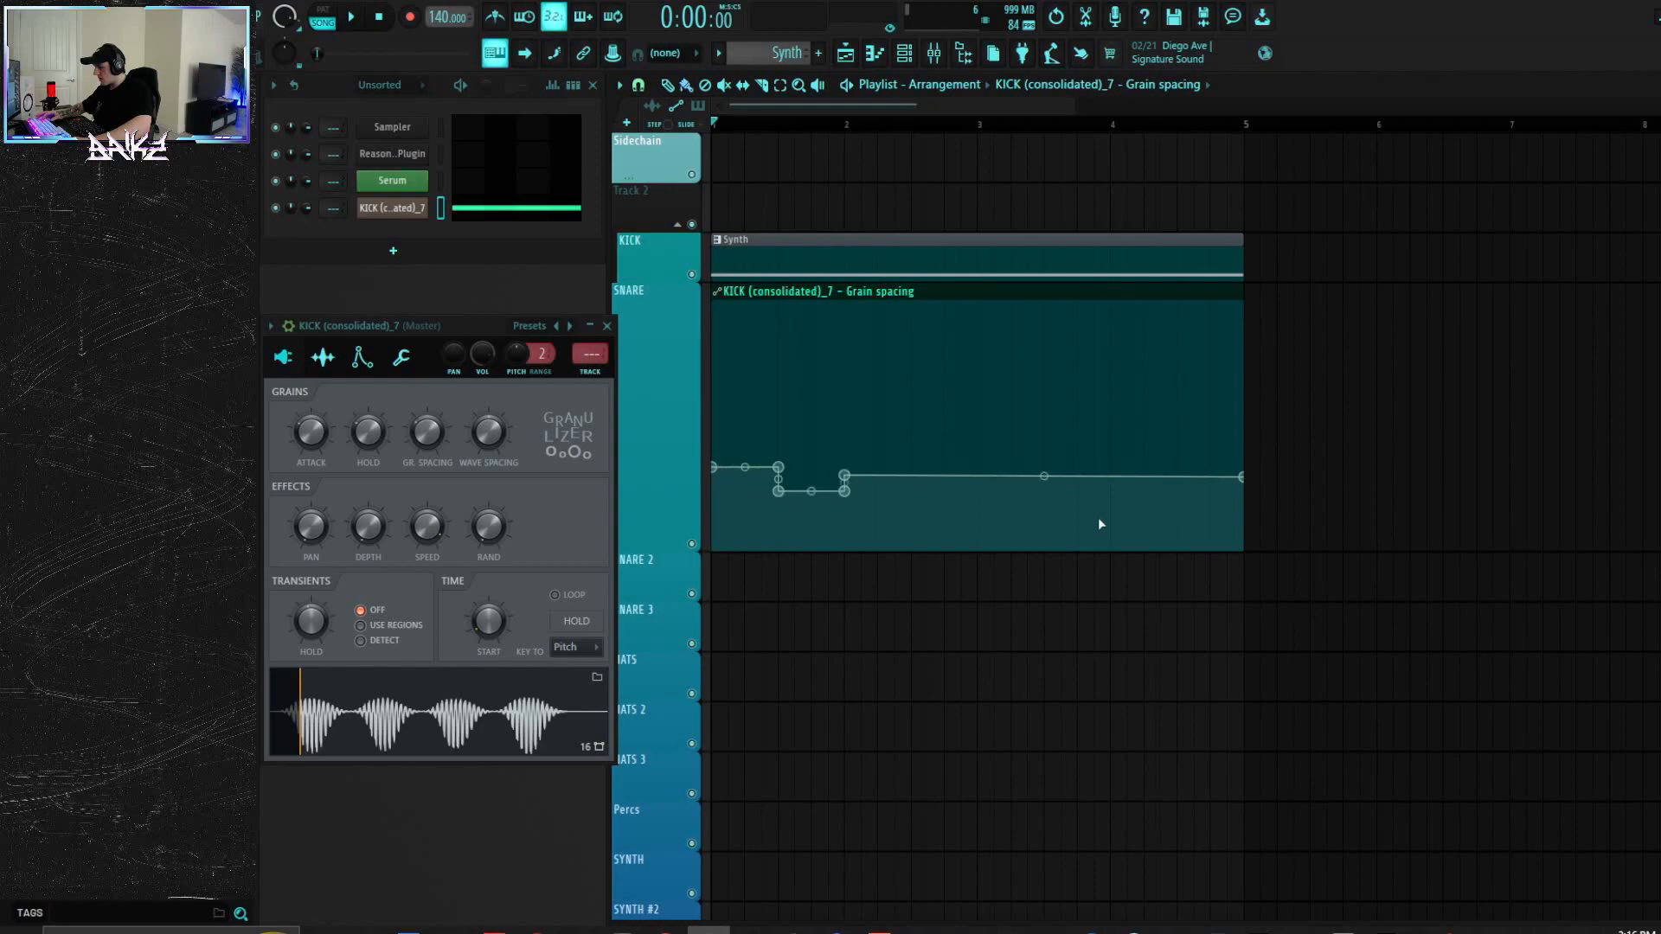
key(space)
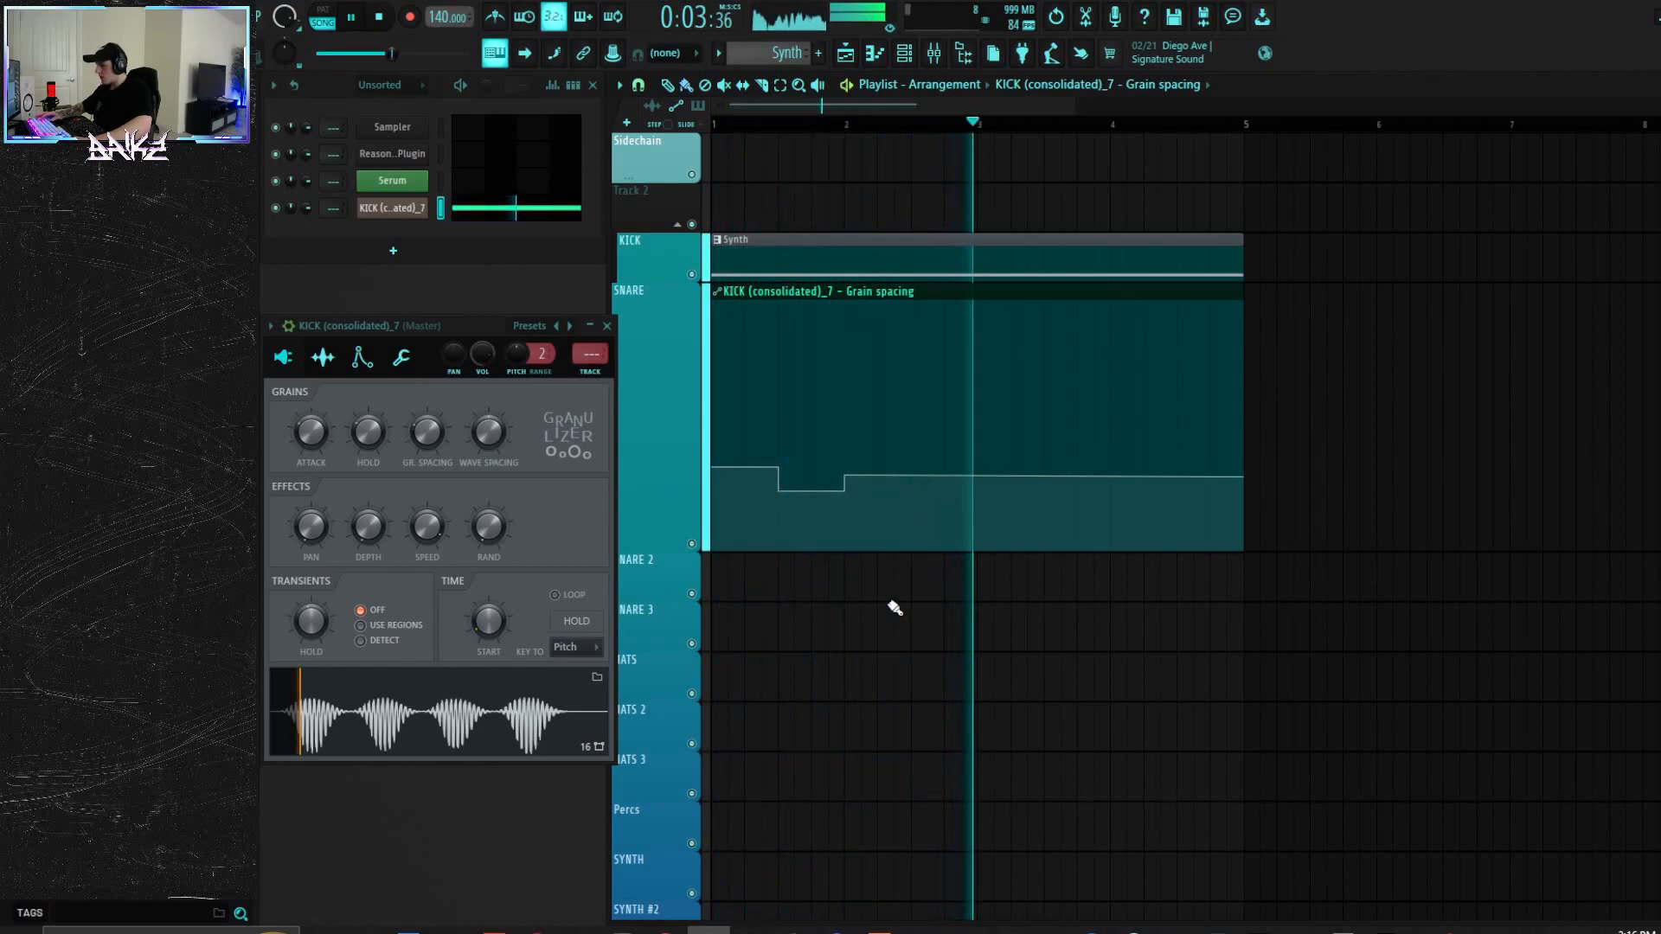
key(space)
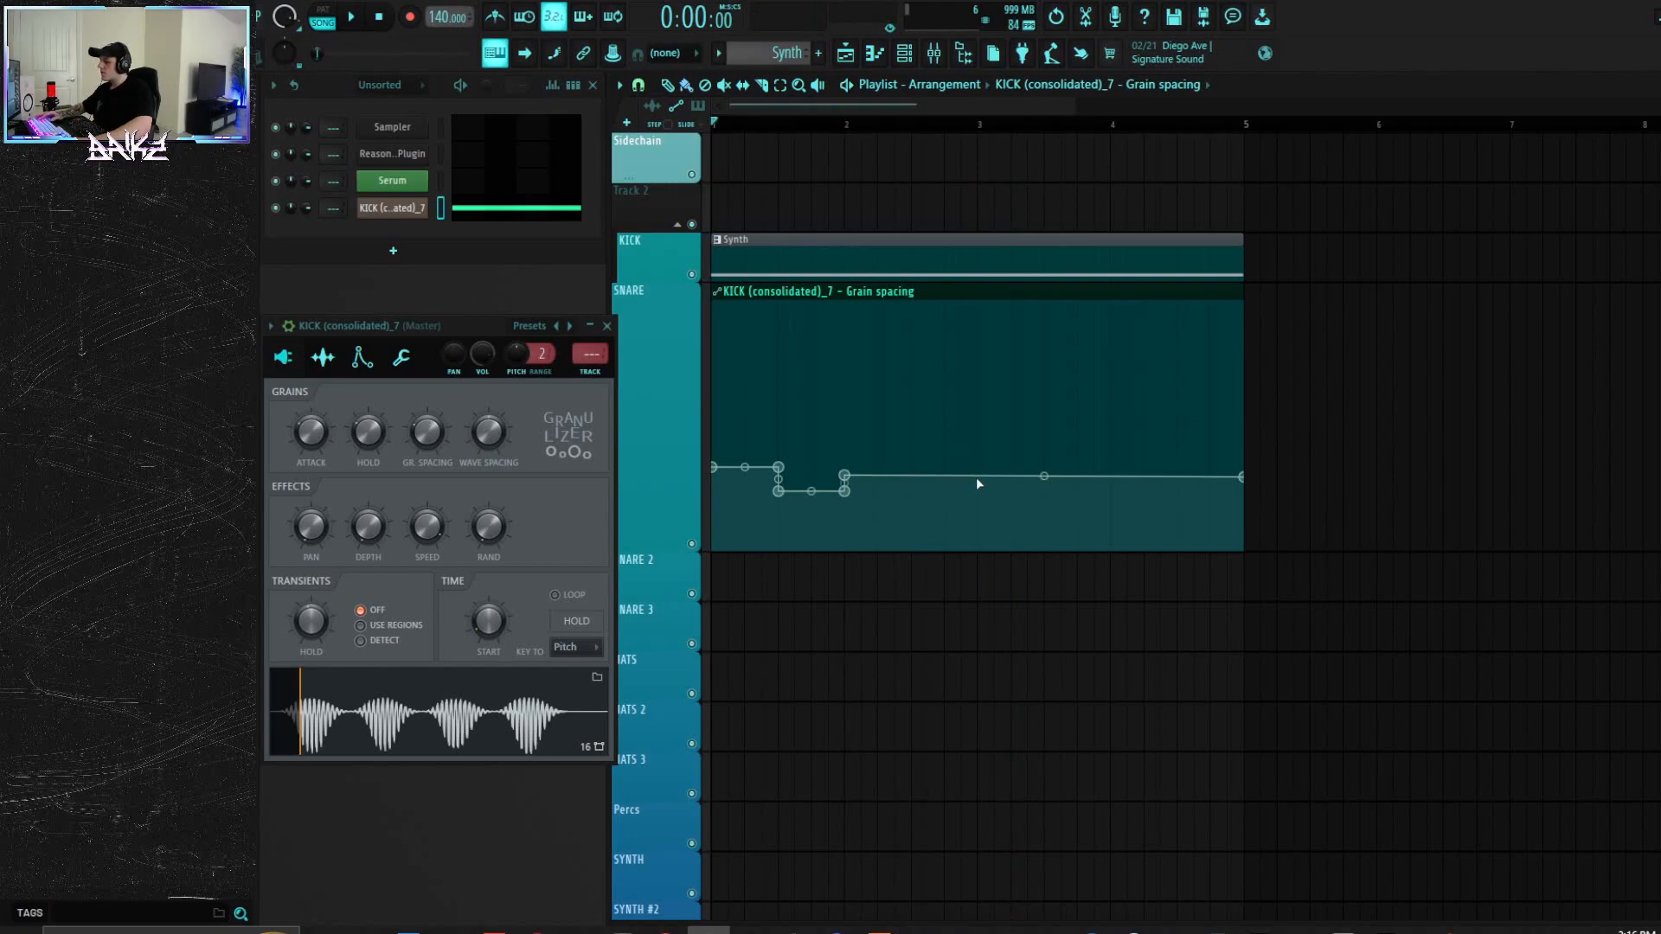
Step: Create an automation clip for the Granulizer's grain hold and place it on the SNARE 2 track at bar 1
right_click(369, 431)
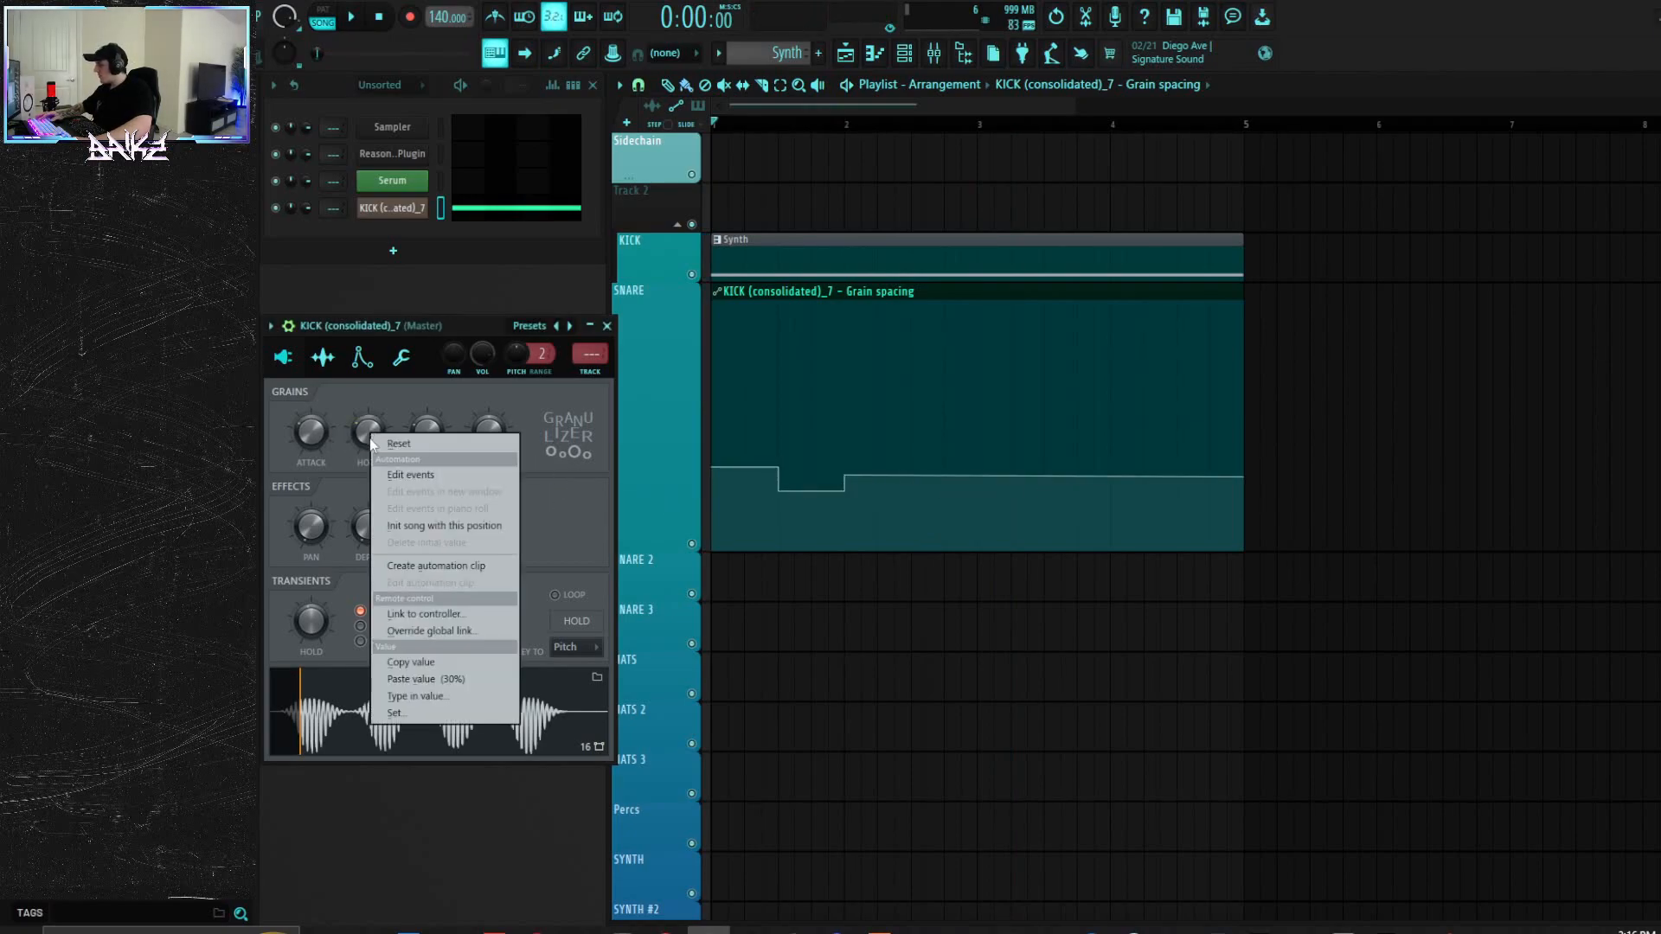
click(424, 566)
drag(795, 139, 749, 578)
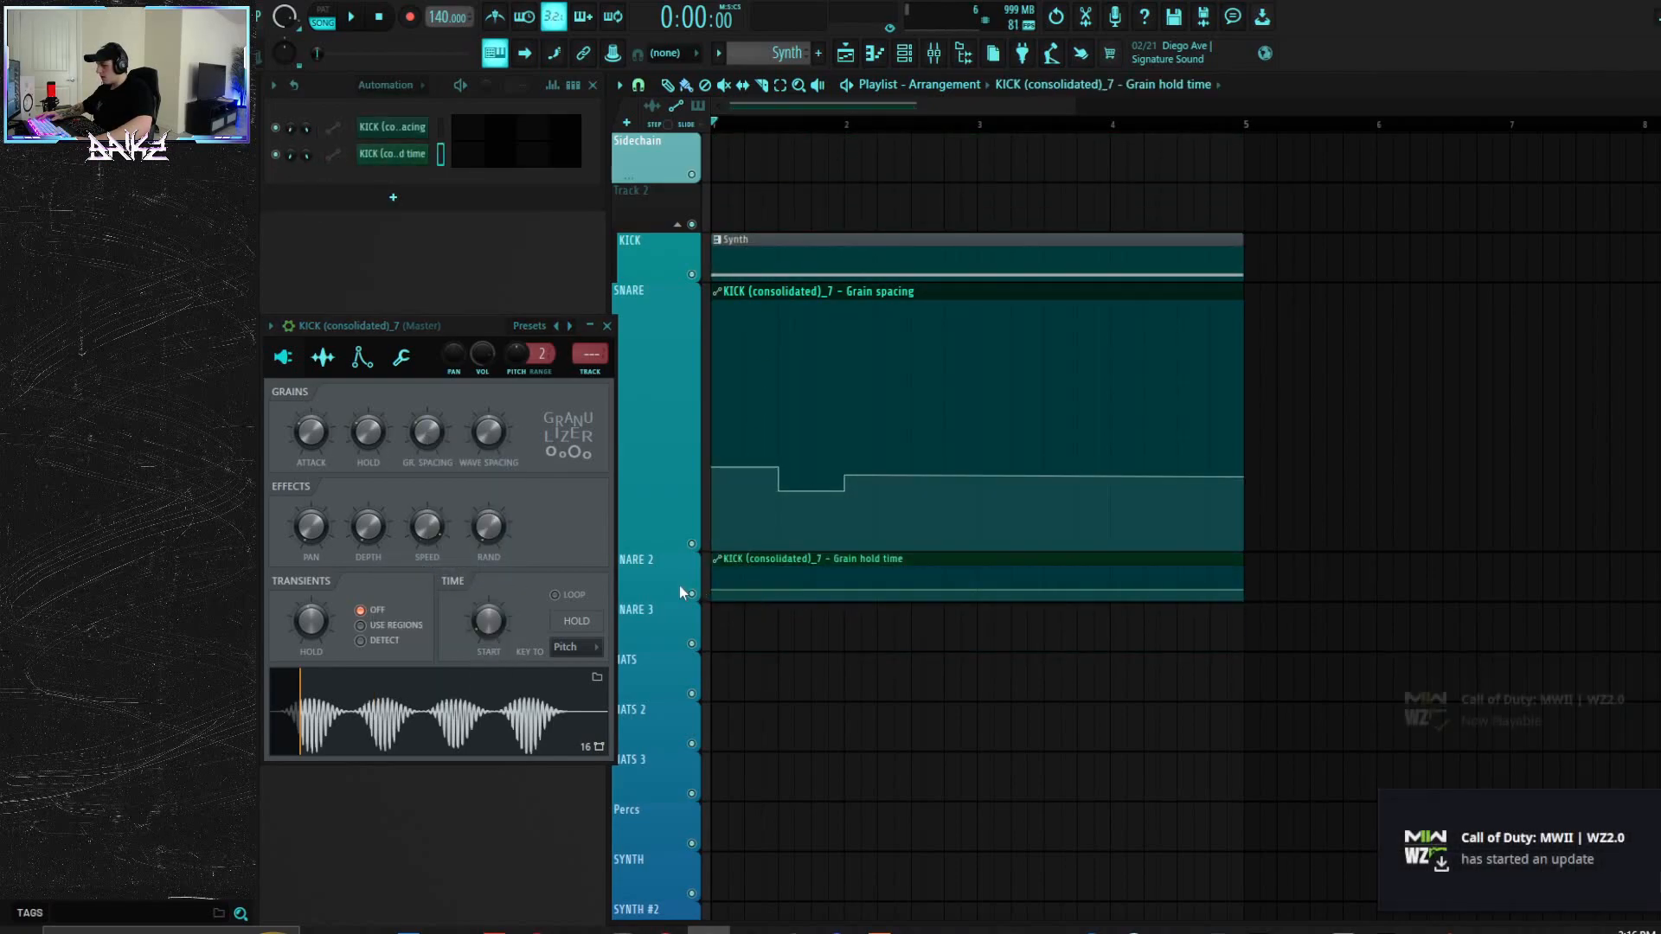
Step: Enlarge the SNARE 2 track, add a moderate hold-time peak halfway through bar 1 and preview the rising ramp
scroll(627, 572, up, 4)
drag(744, 627, 783, 607)
key(space)
key(space)
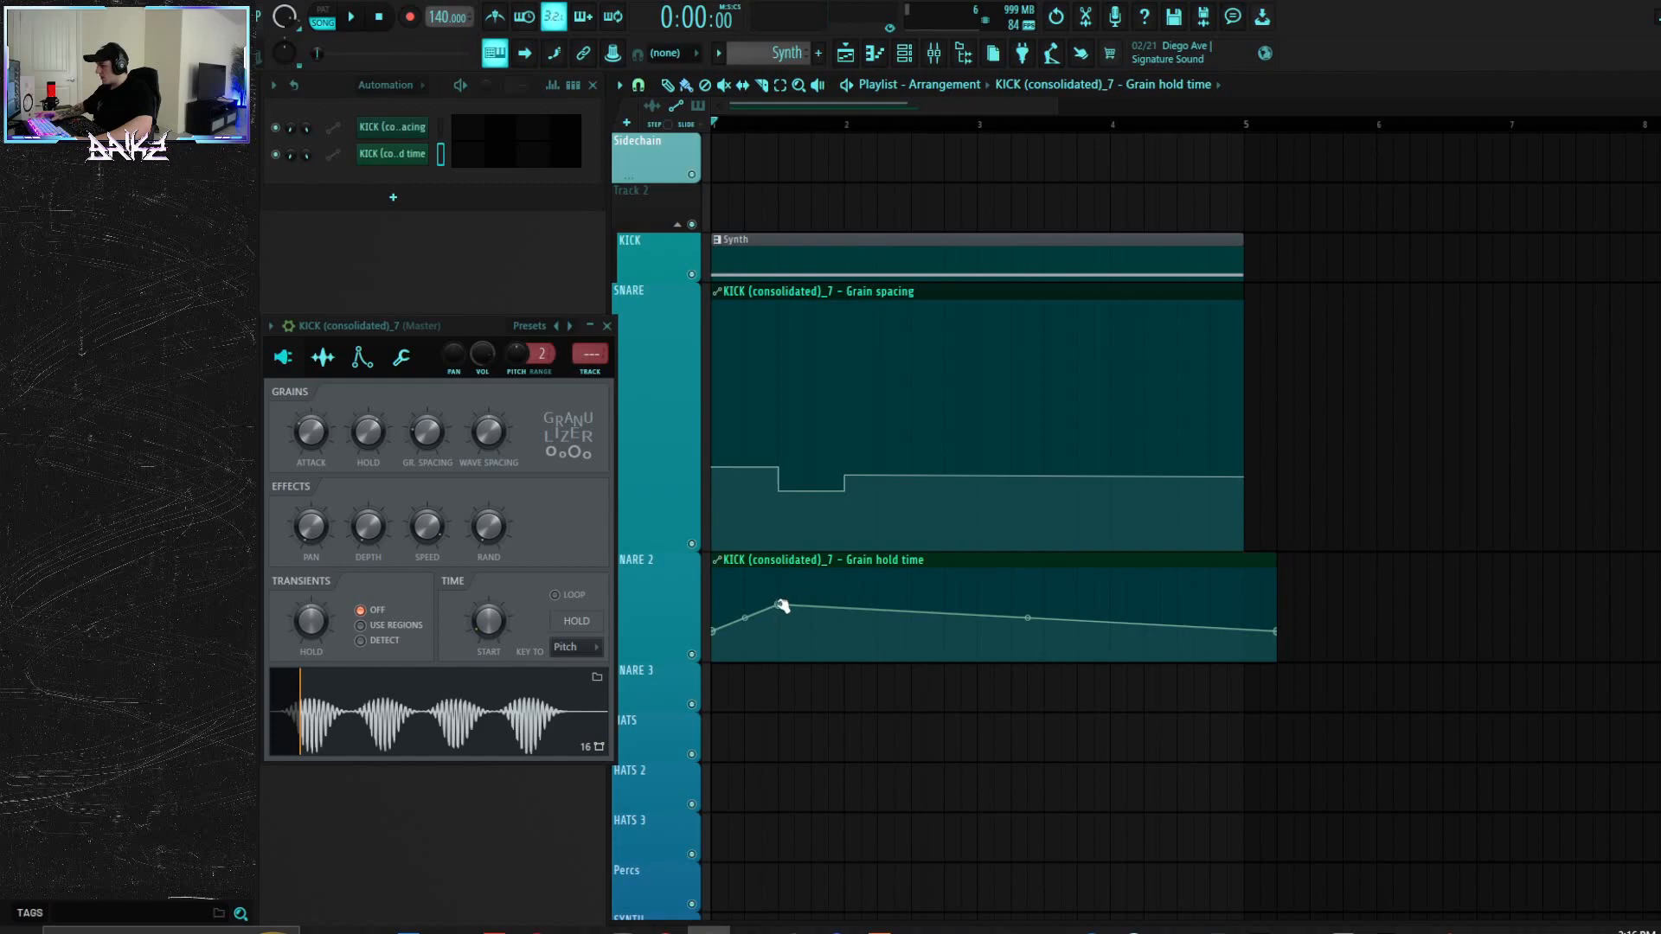
drag(652, 657, 652, 693)
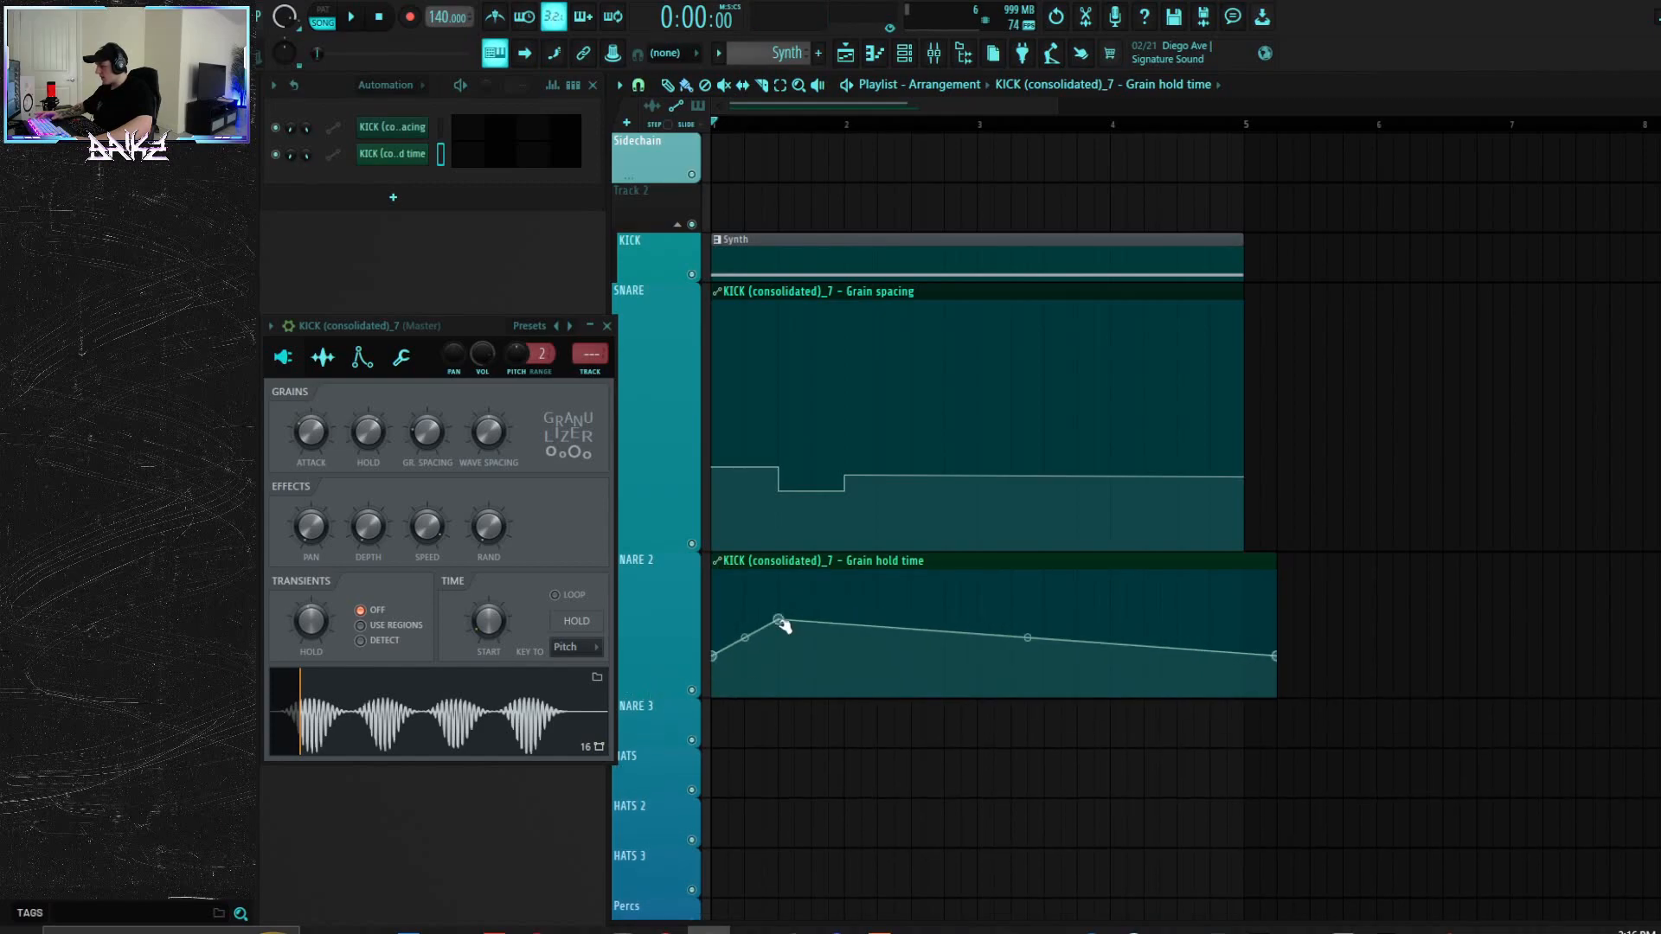
drag(783, 619, 783, 634)
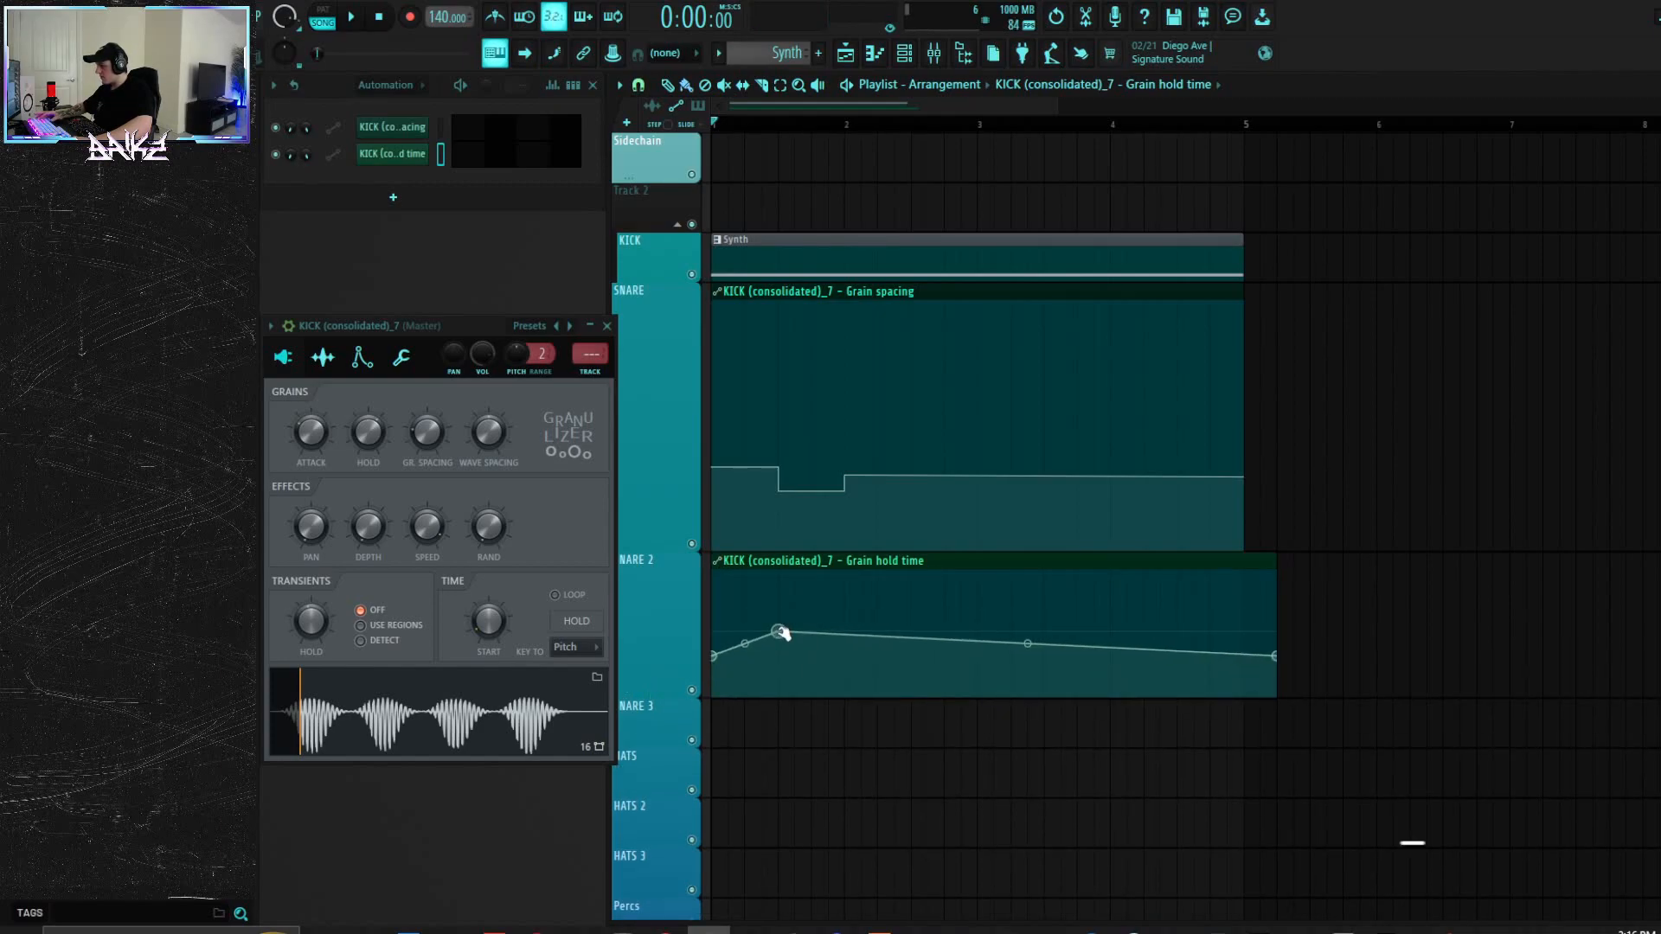
key(space)
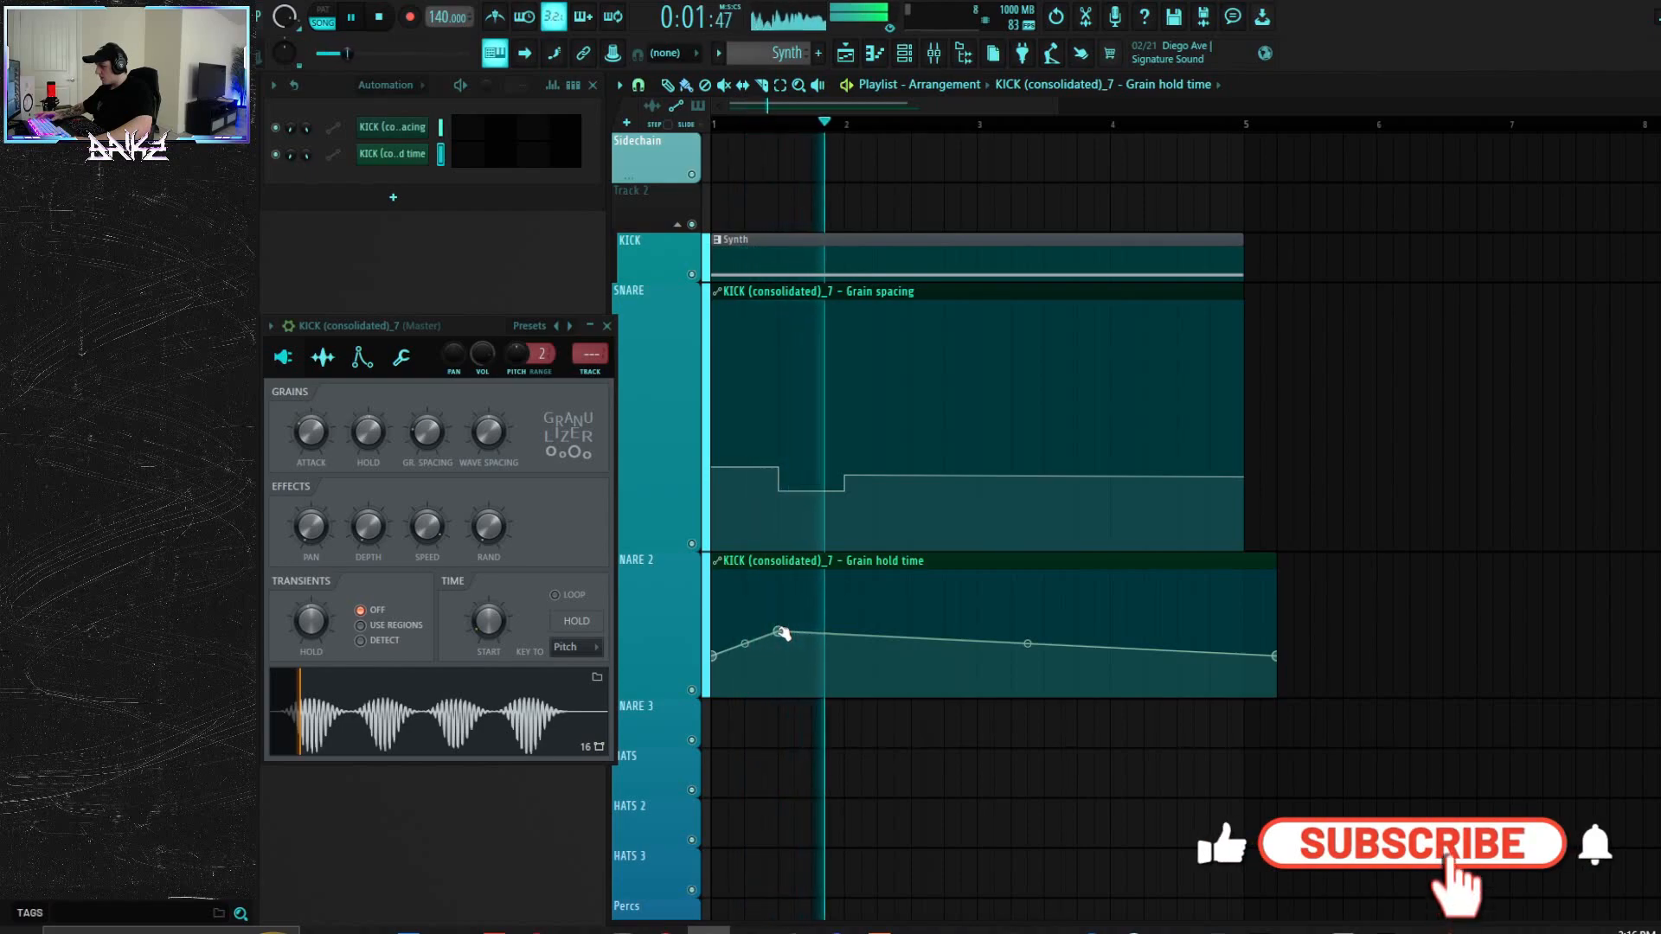
key(space)
Step: Drop the hold time right after its peak to the copied starting value, extend the clip to bar 5 and preview it
right_click(780, 657)
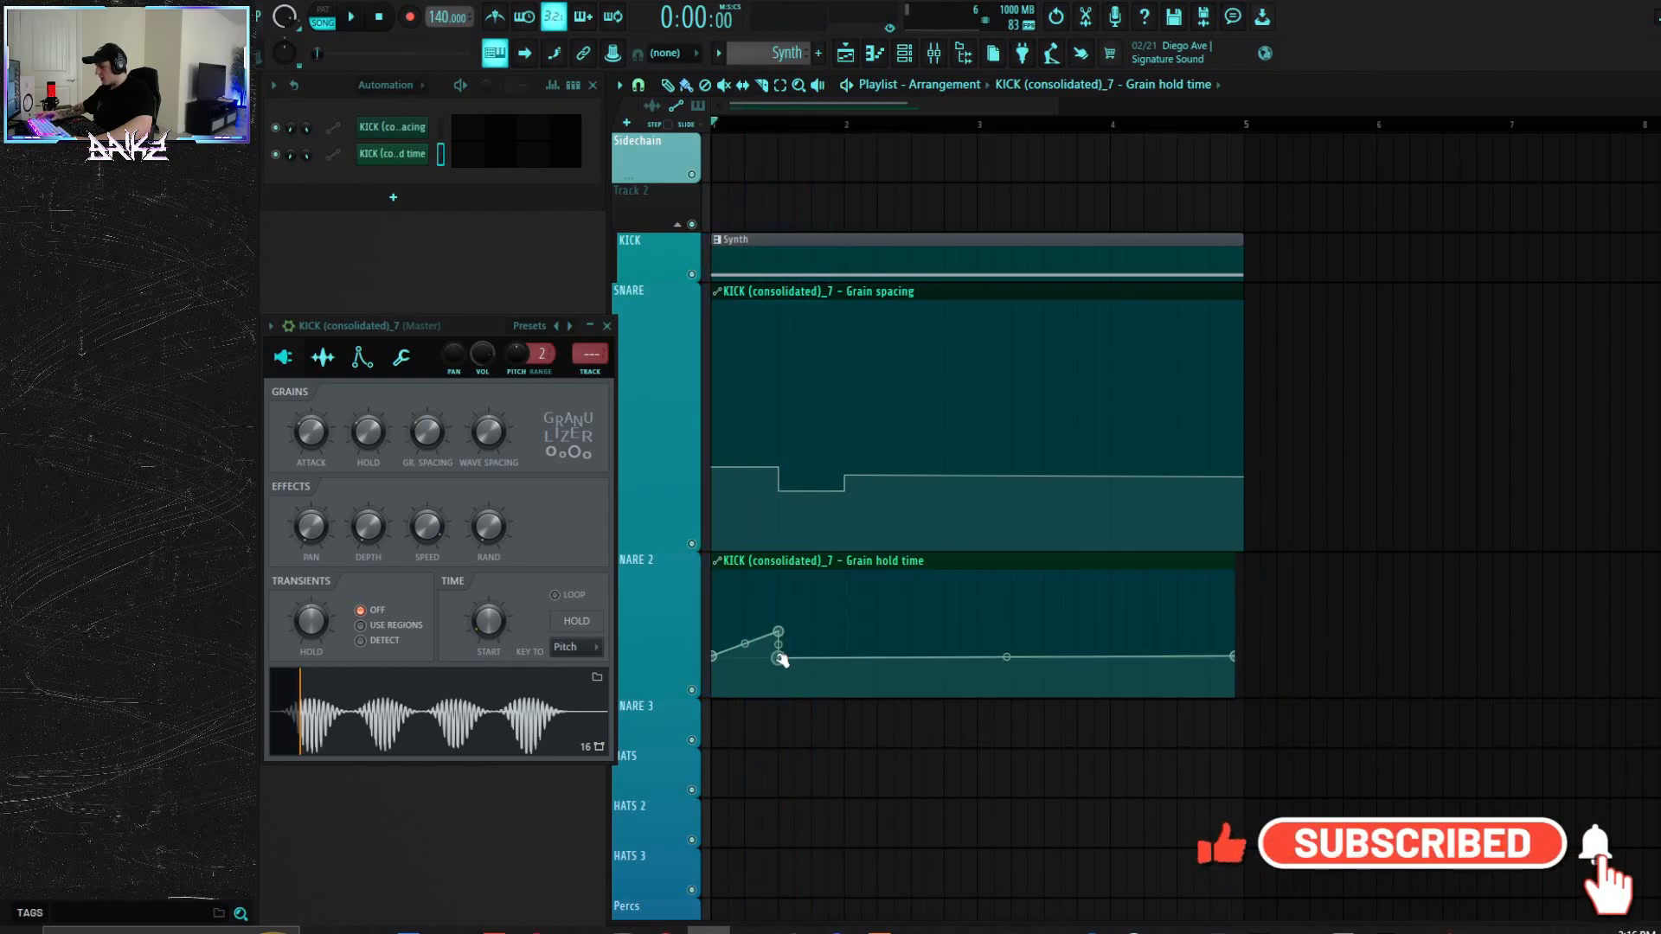
right_click(715, 655)
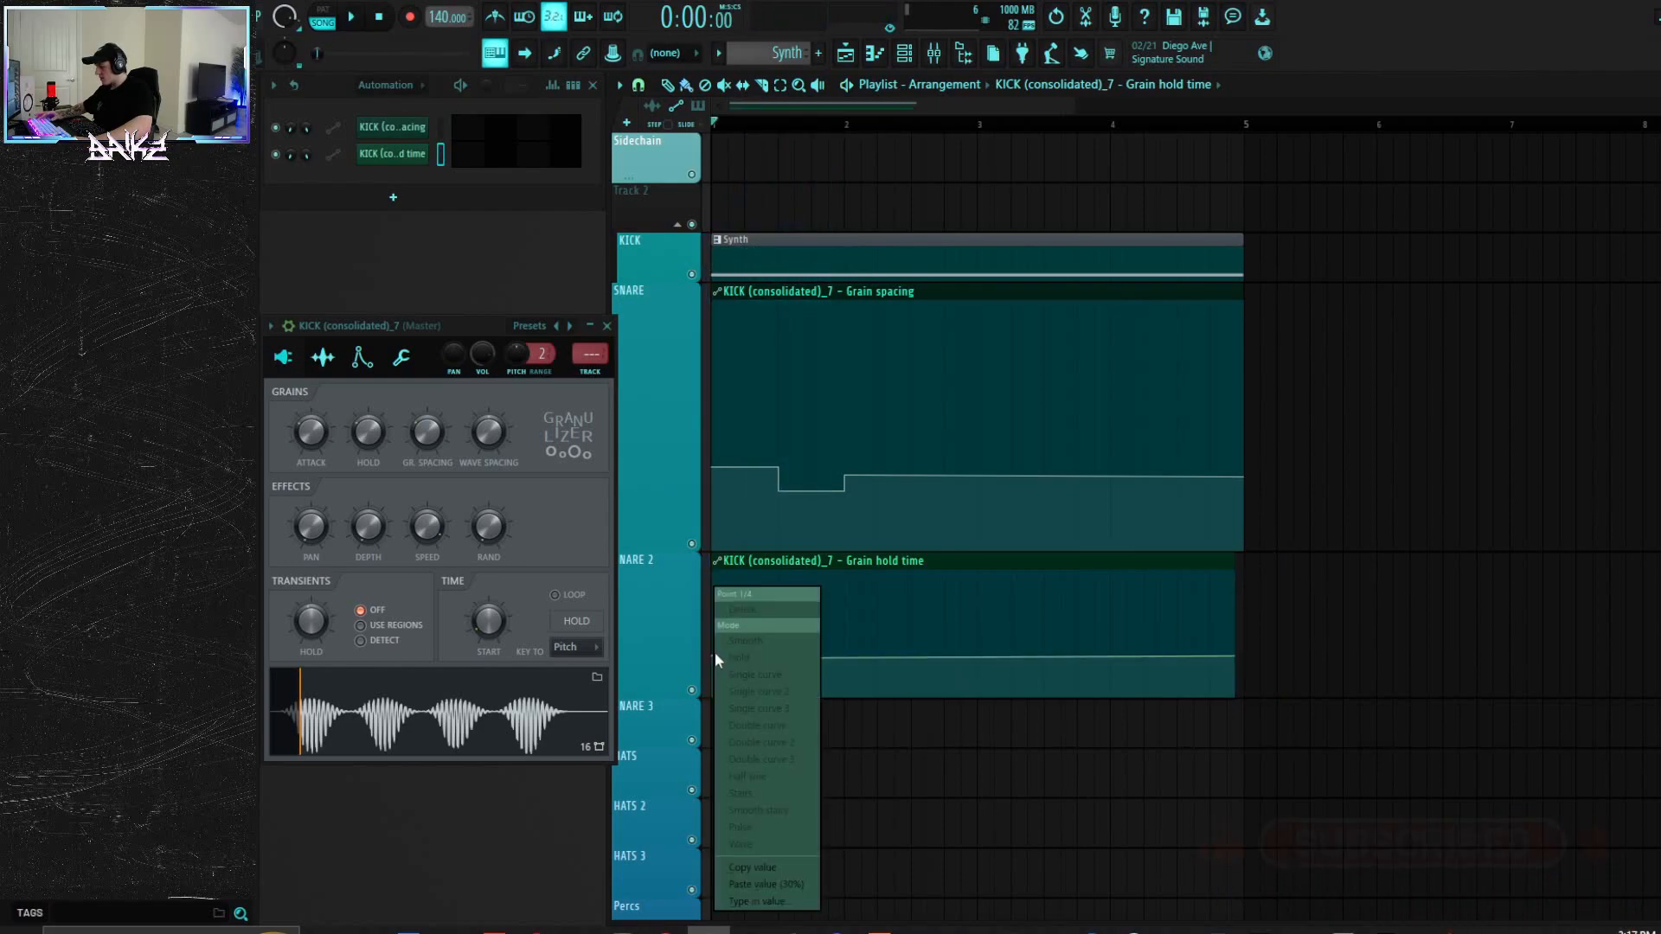
click(769, 867)
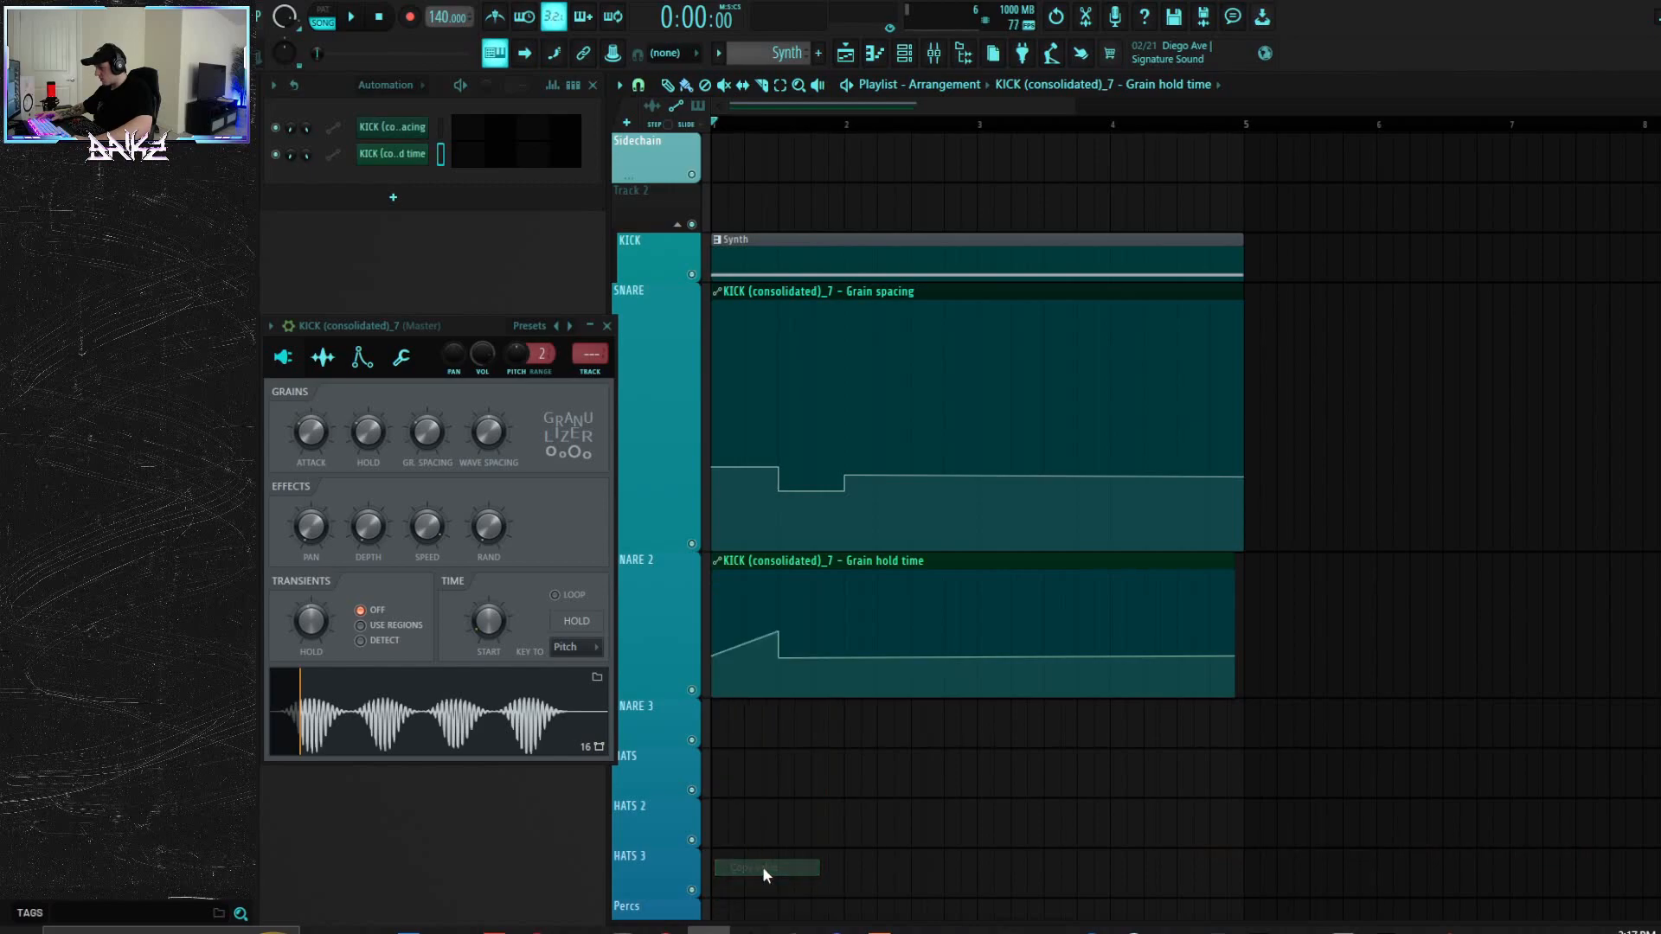
right_click(781, 655)
click(834, 885)
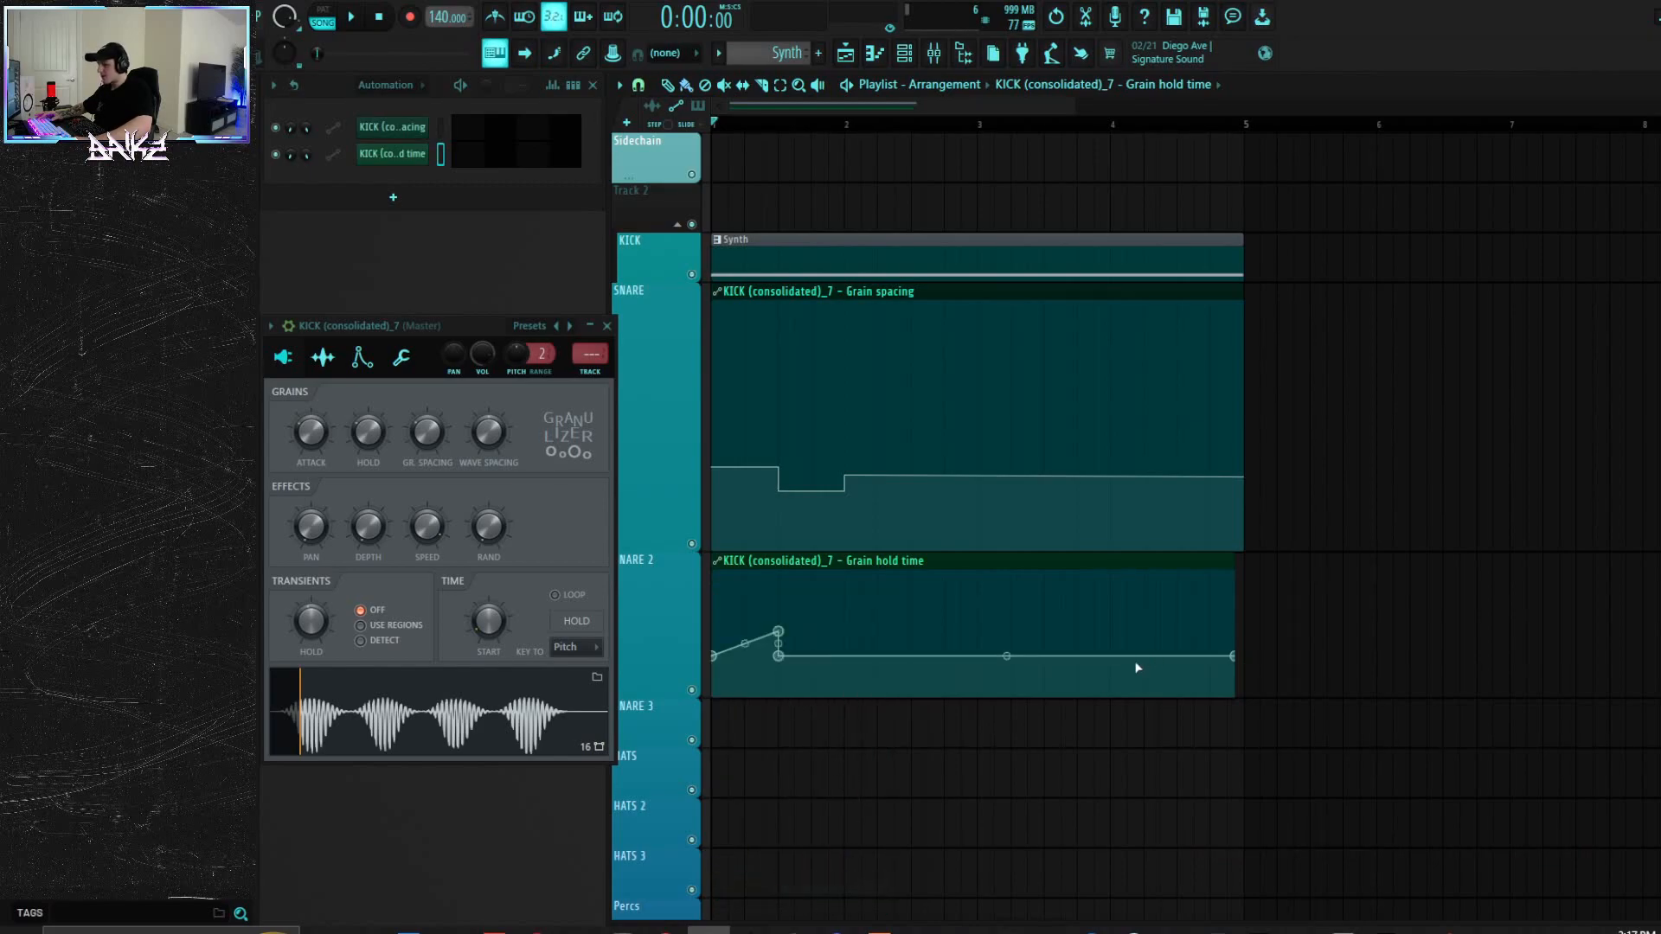
drag(1232, 563, 1242, 563)
key(space)
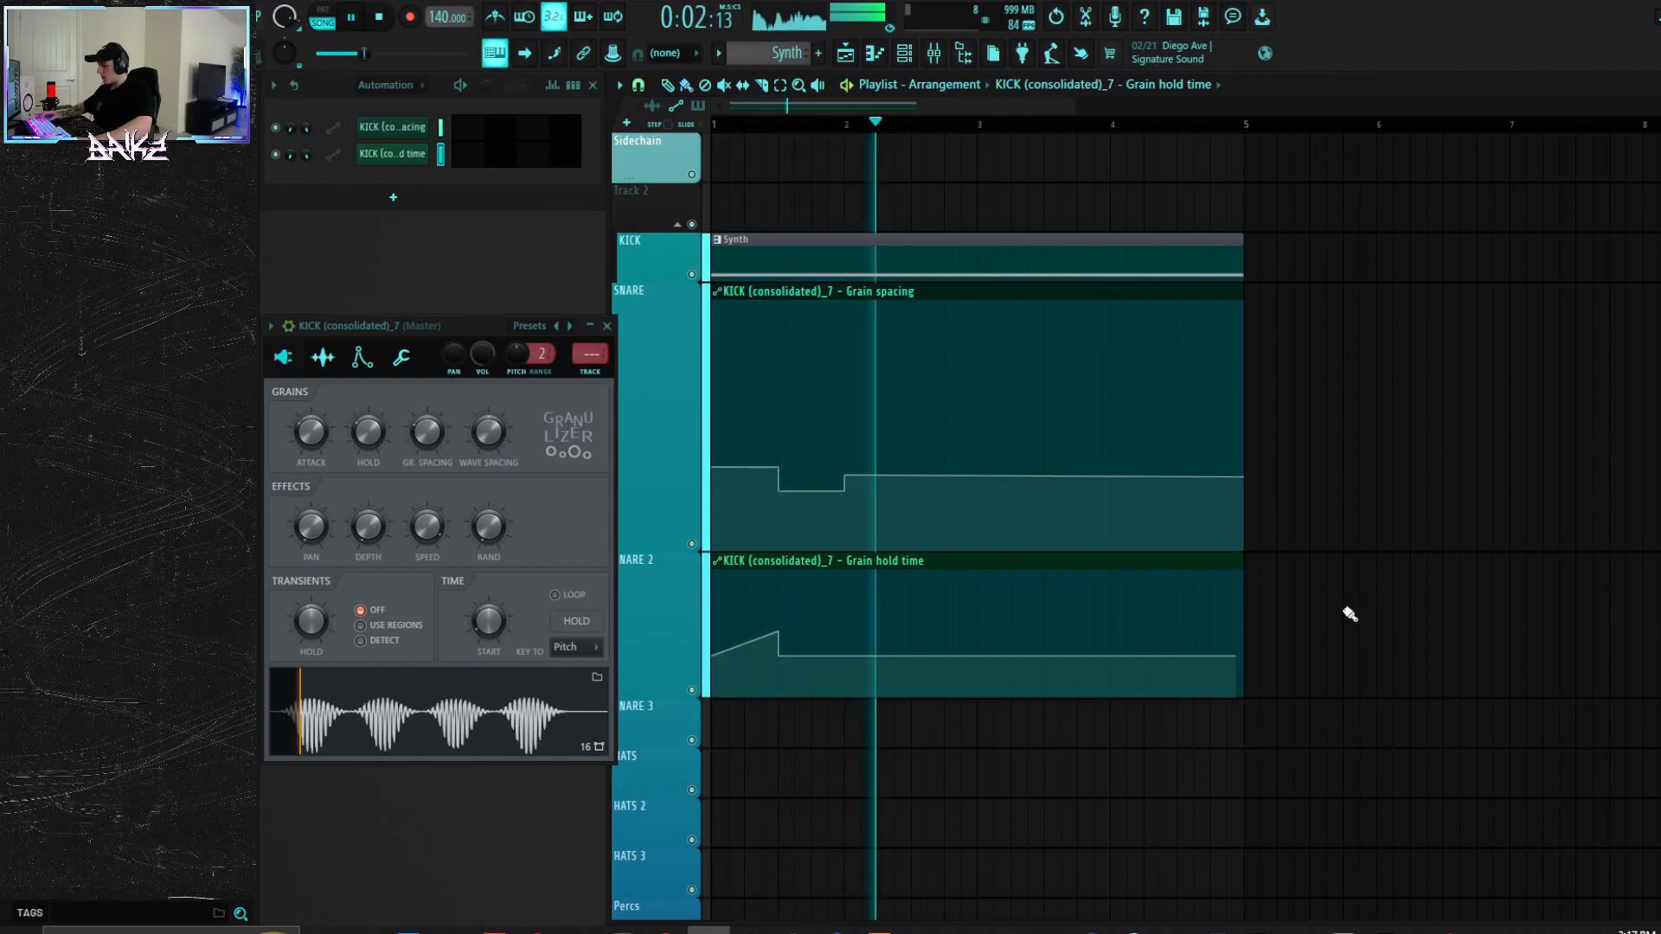
key(space)
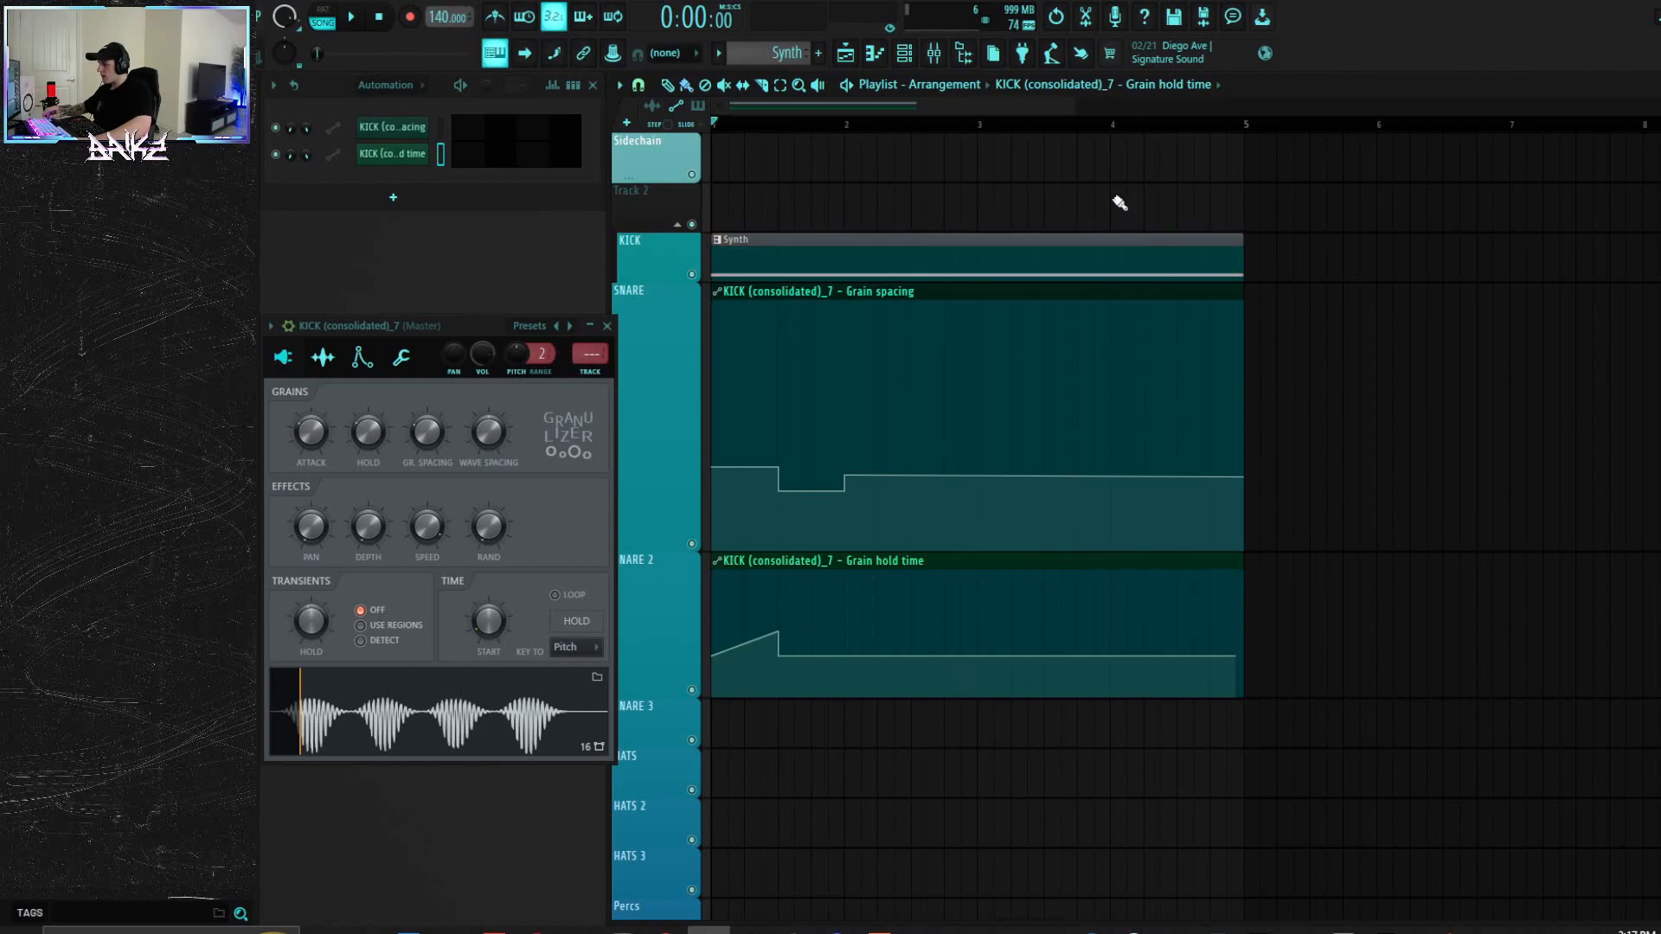
Step: Play the four-bar Synth clip with both grain automations to check the sound
drag(1120, 171, 1112, 258)
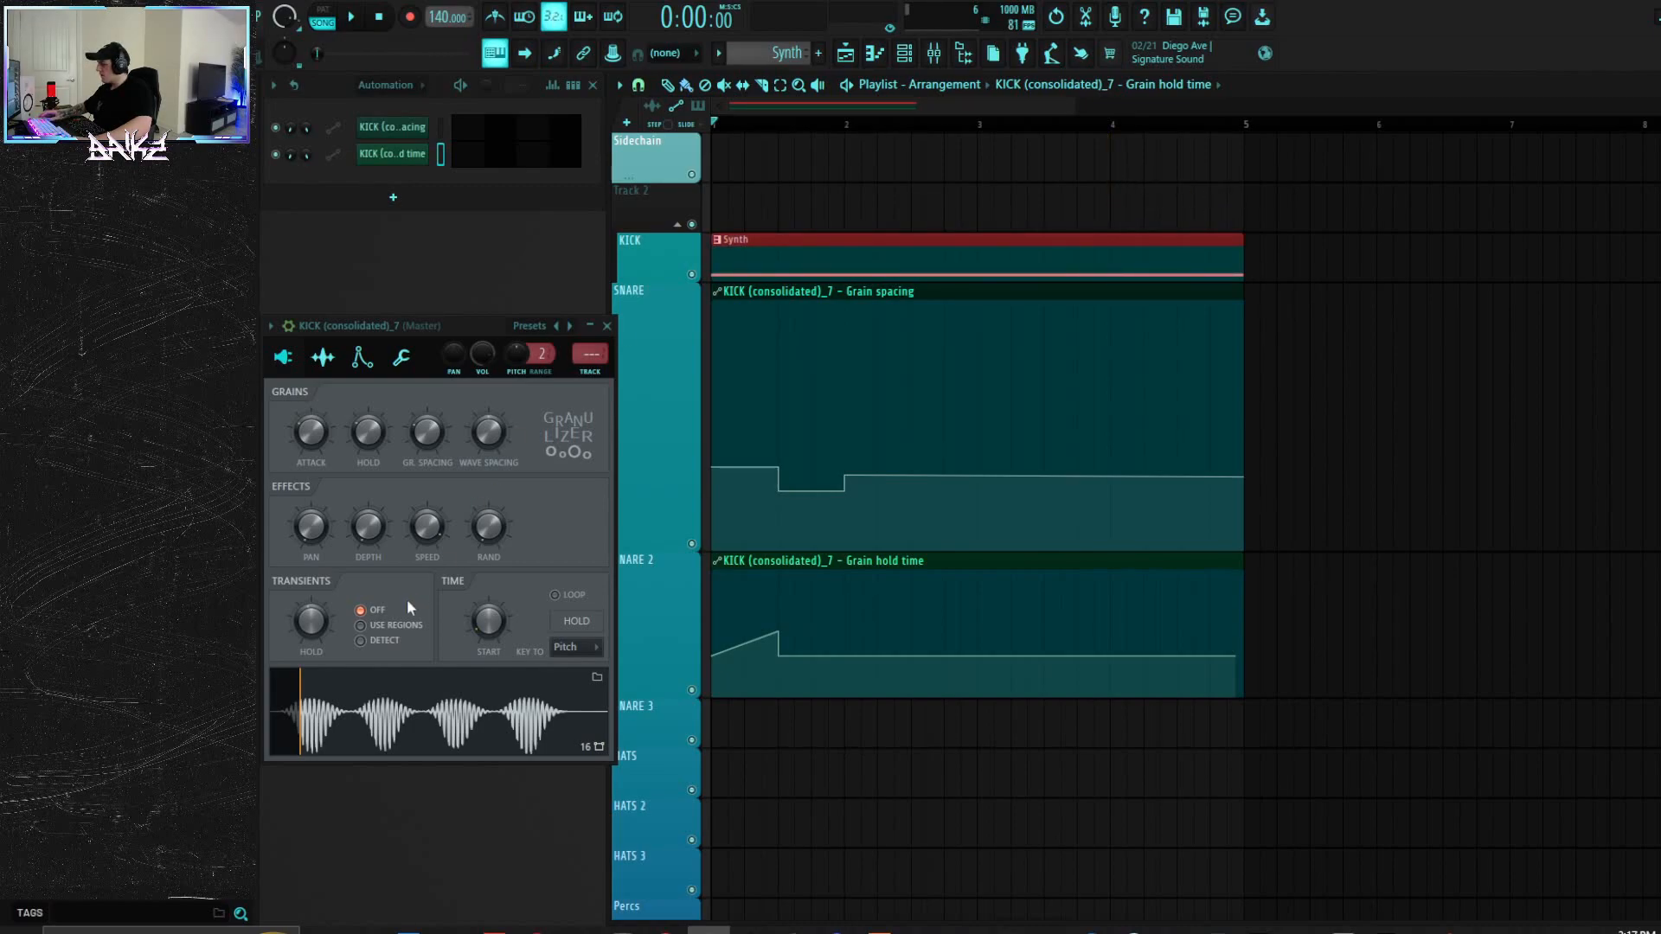
key(space)
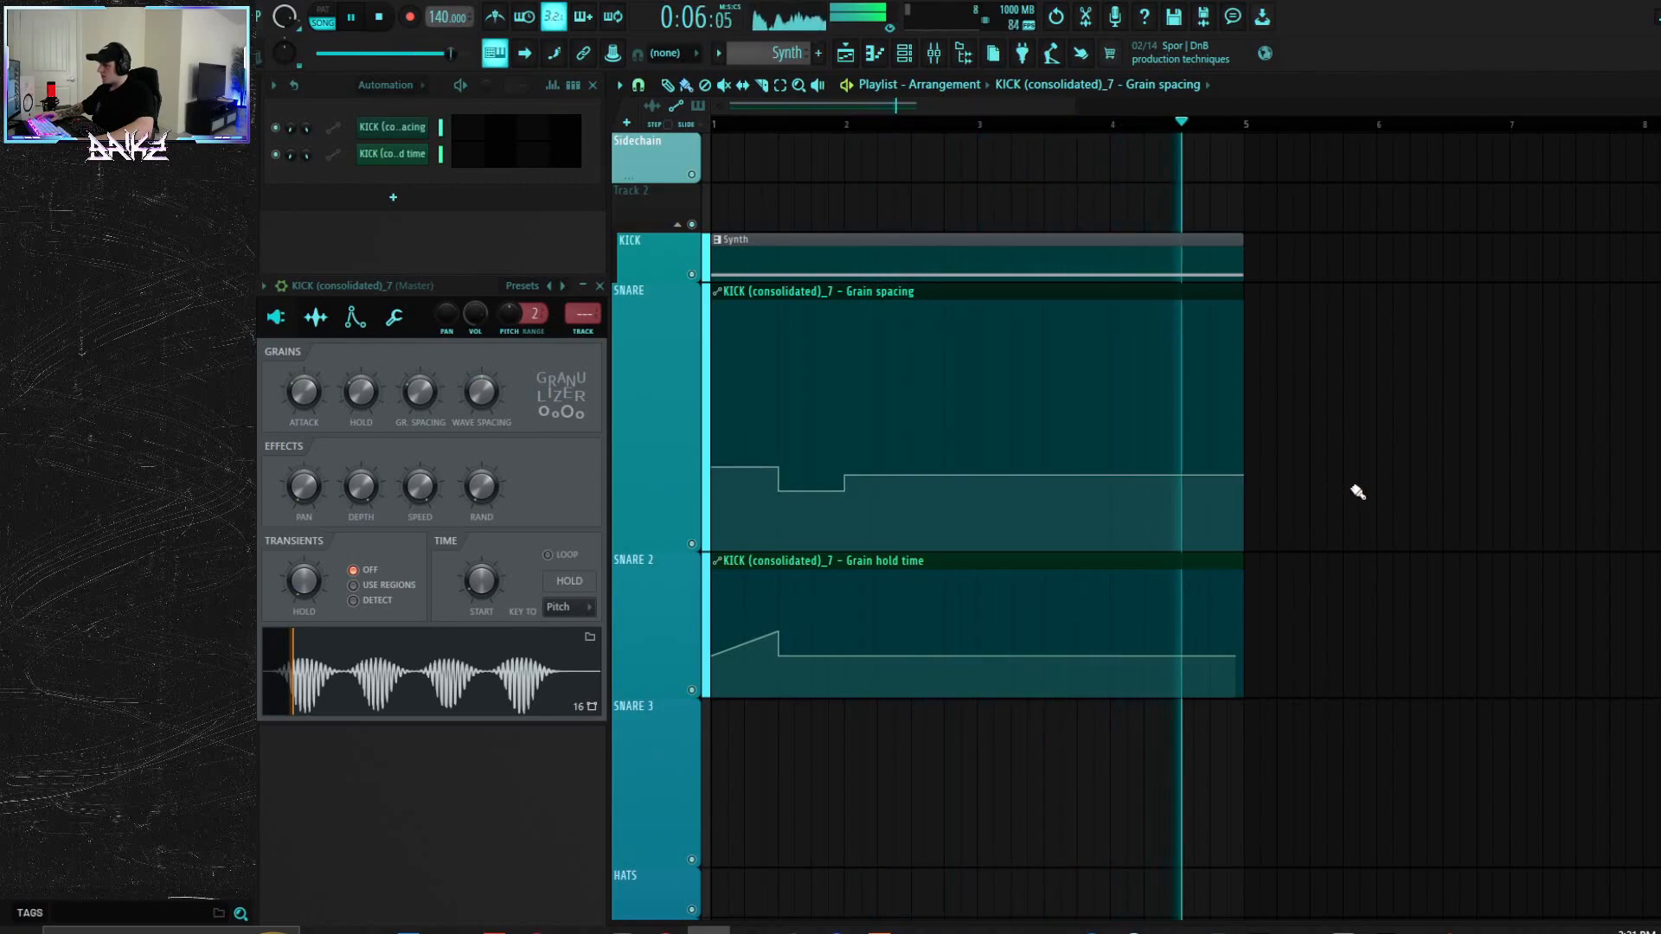
key(space)
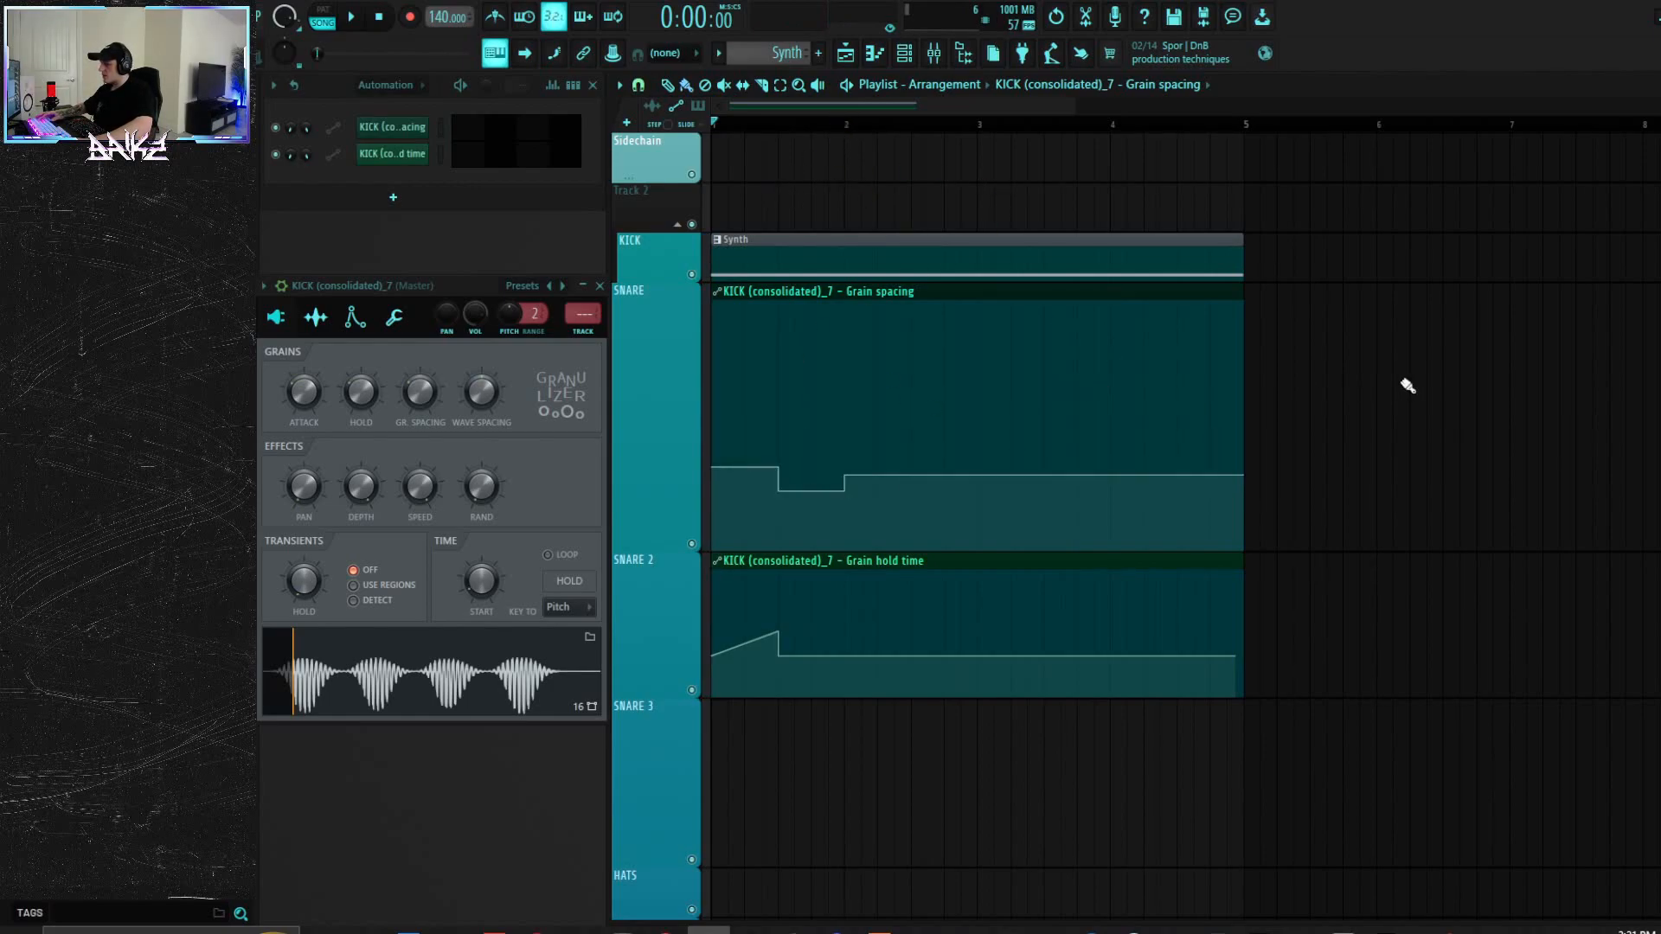
Step: Shrink the SNARE and SNARE 2 tracks to compact height and close the Granulizer
drag(647, 549, 642, 403)
key(space)
drag(640, 525, 651, 327)
key(space)
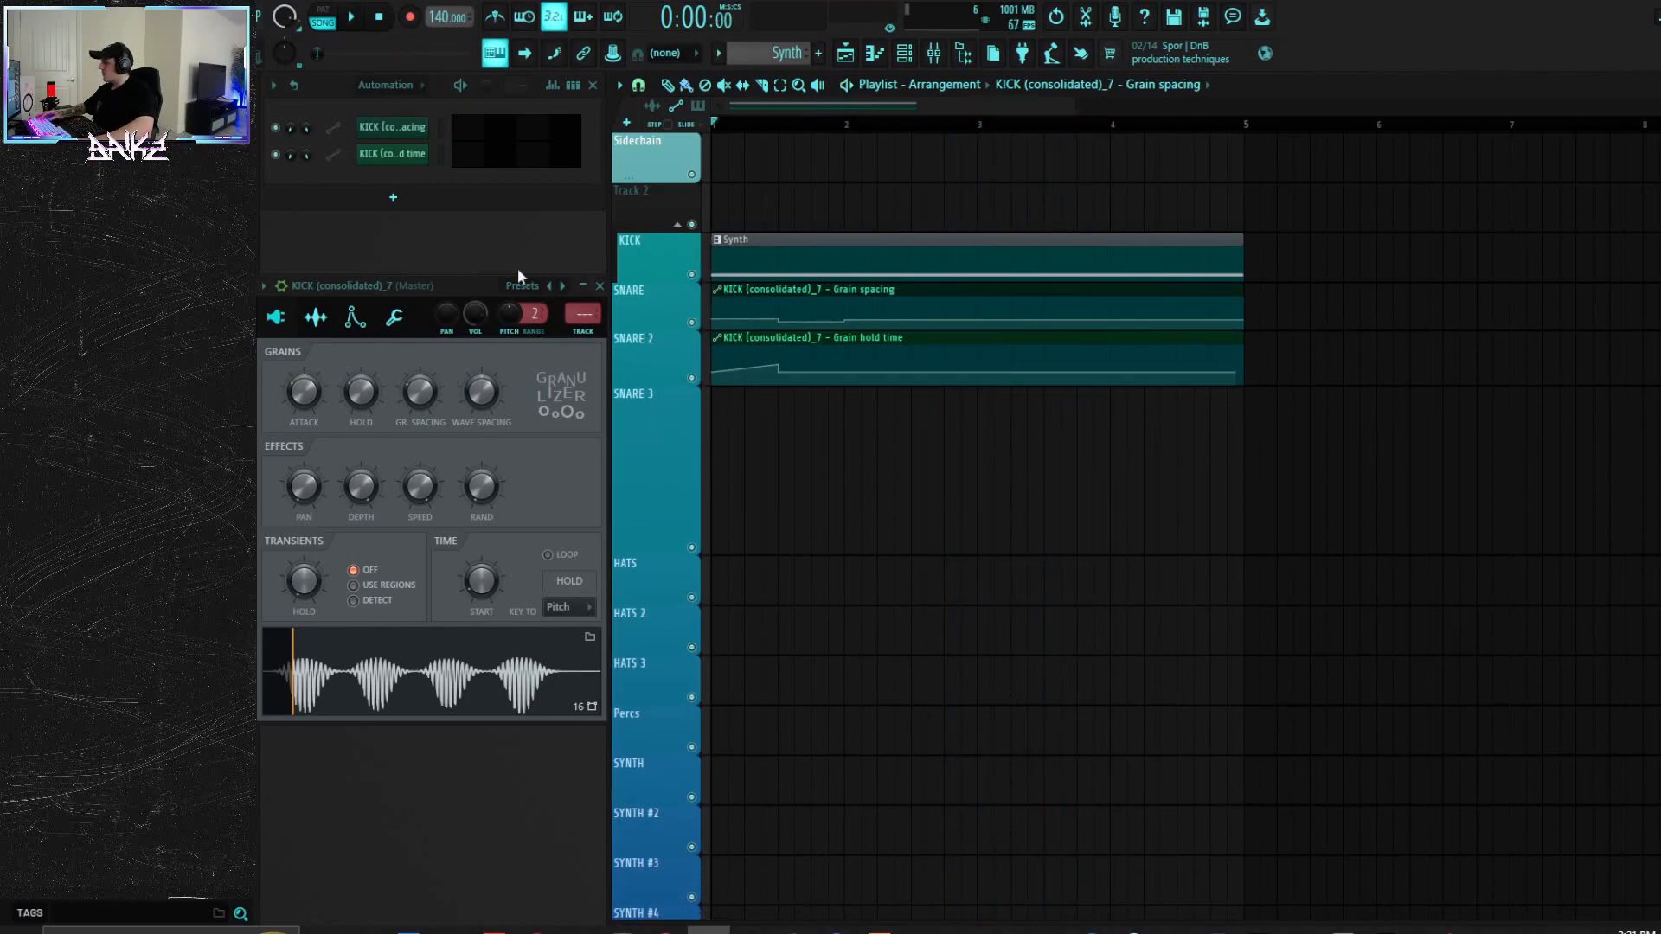
click(599, 286)
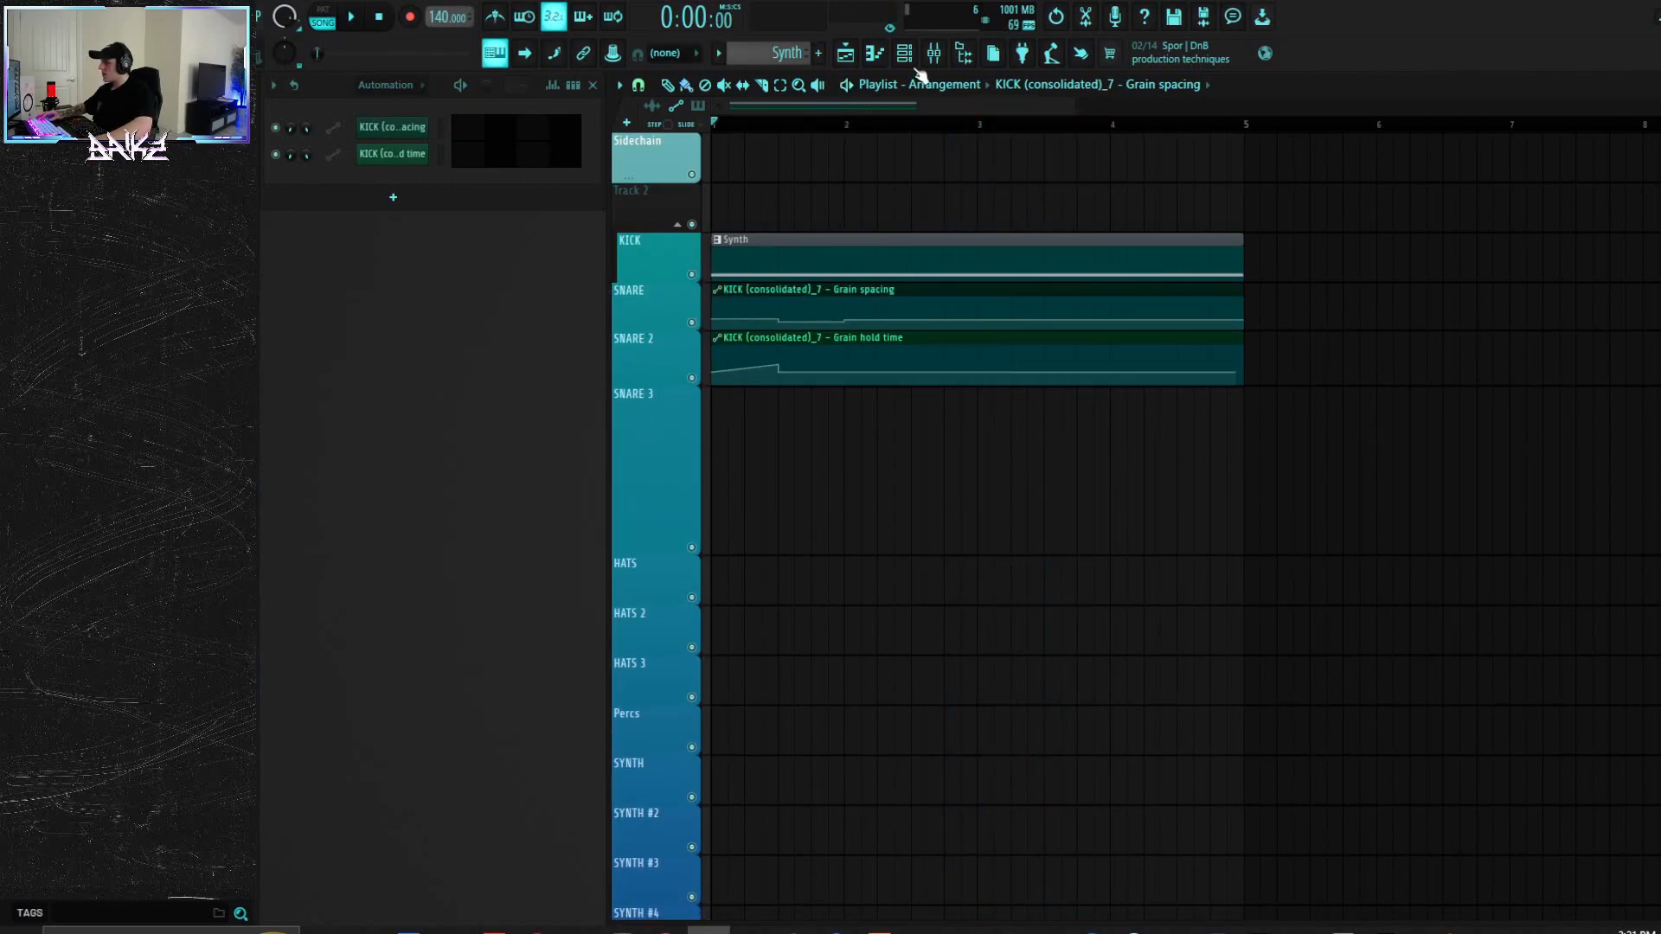
Step: Show all channels in the channel rack, route the Granulizer channel to mixer track 16 (Synth 1) and display the mixer's later tracks
click(387, 84)
click(391, 111)
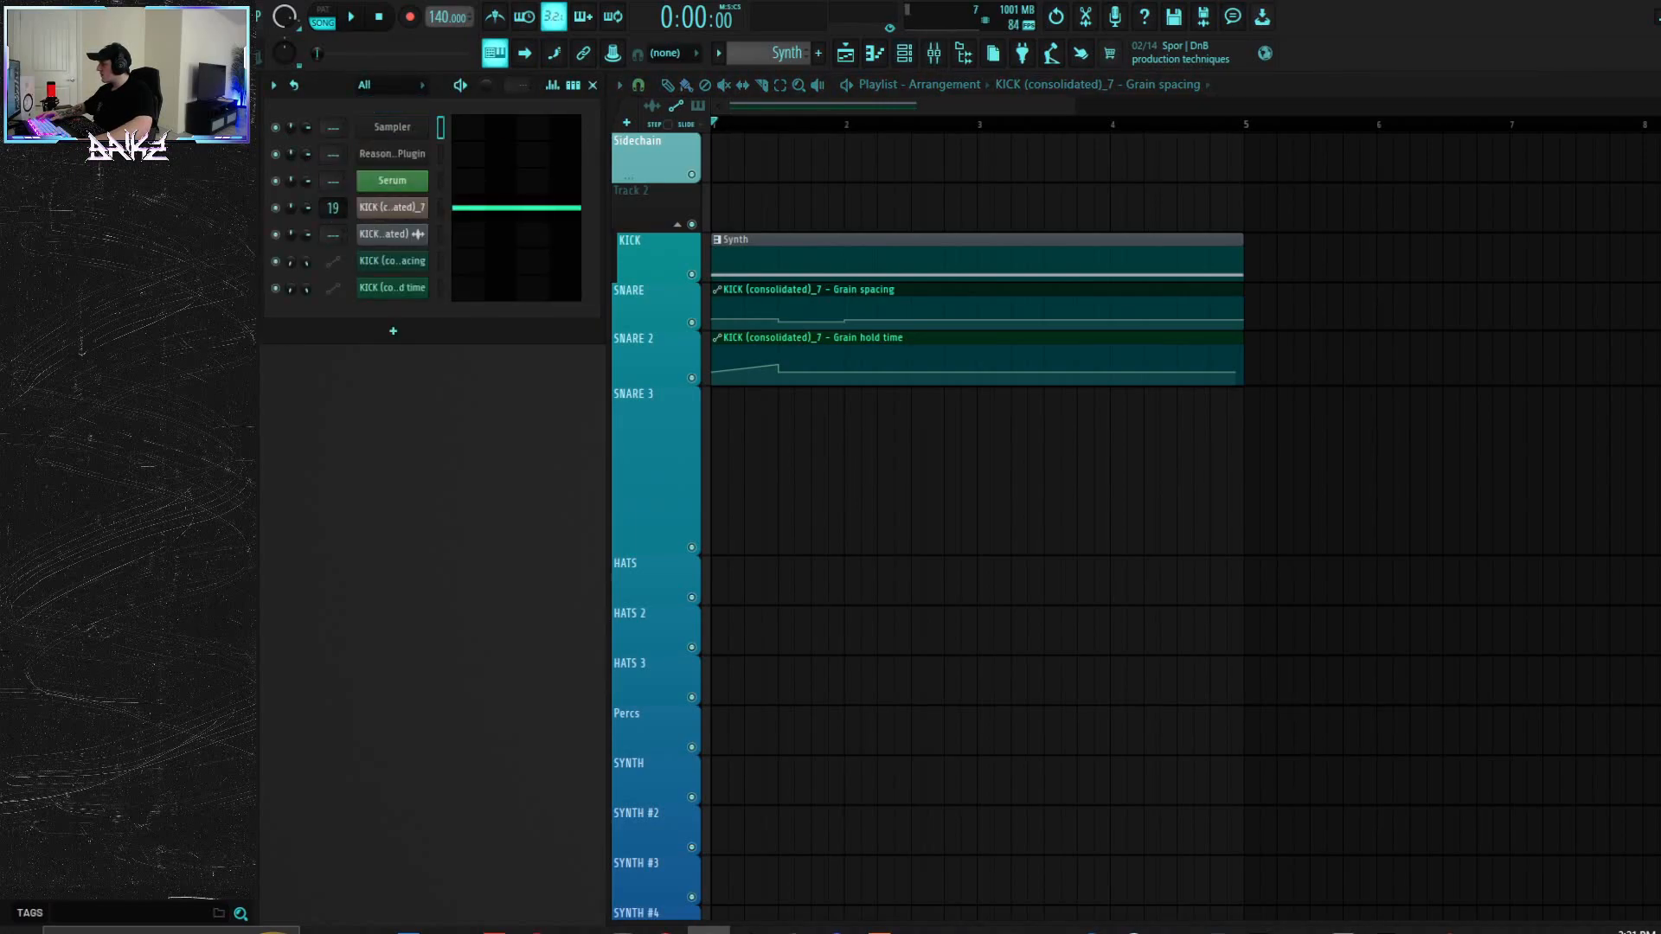
click(933, 53)
drag(876, 467, 877, 287)
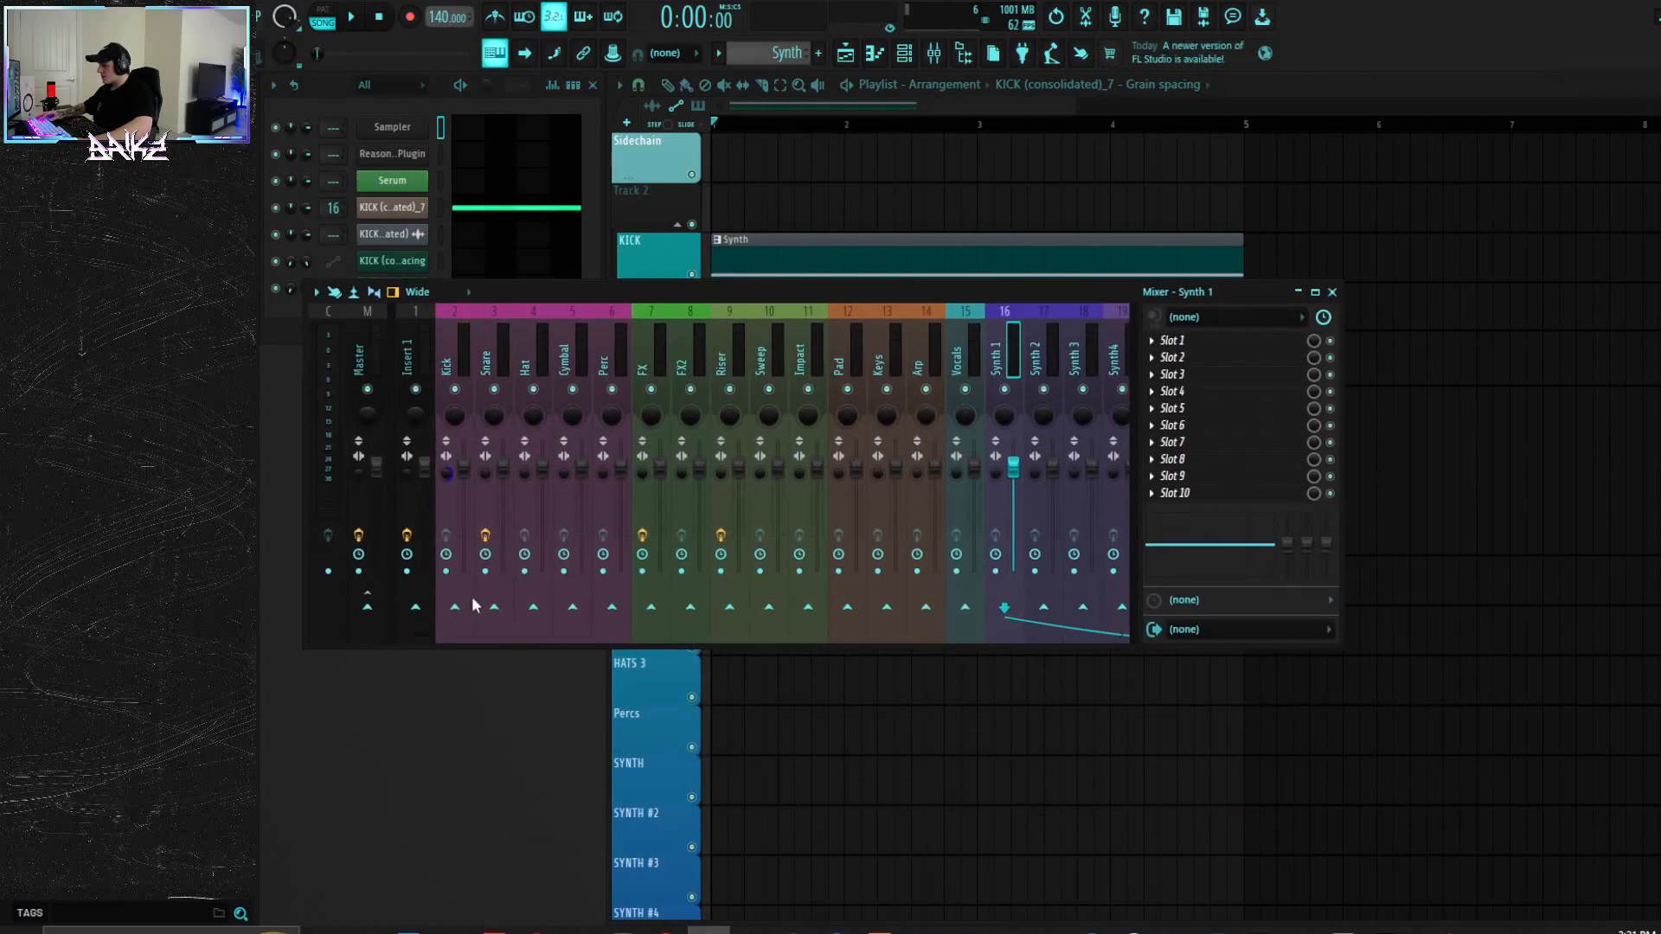
drag(436, 641, 475, 637)
Step: Disable Fruity parametric EQ 2 on the Synth Bus mixer track and preview the bass
click(950, 348)
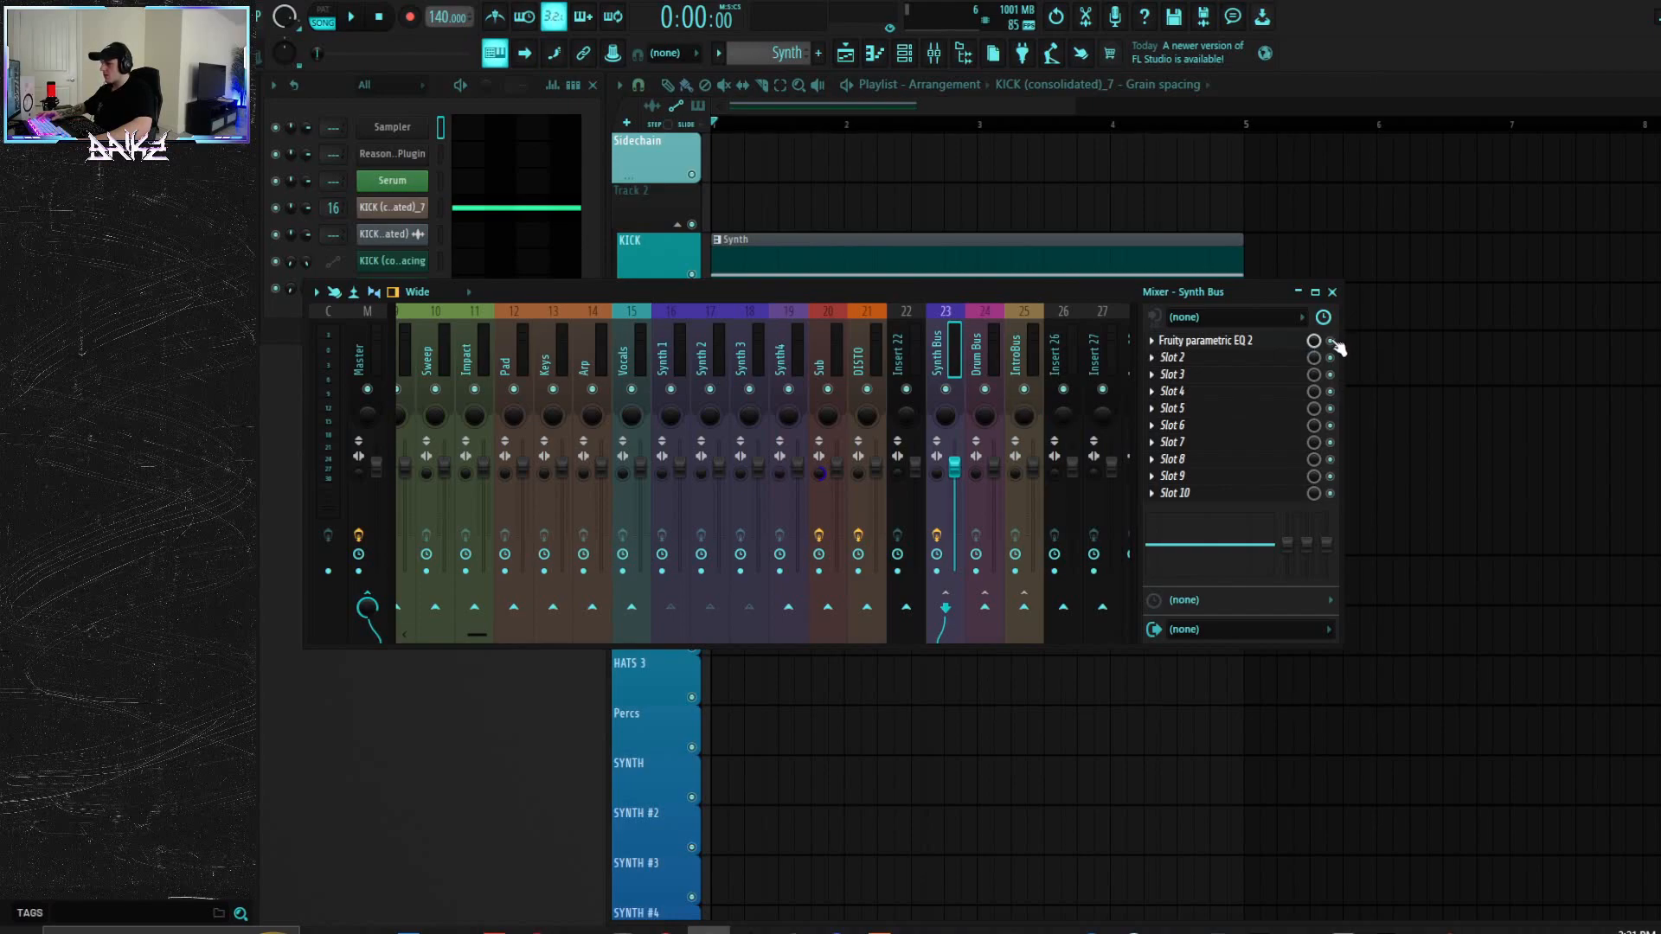
key(space)
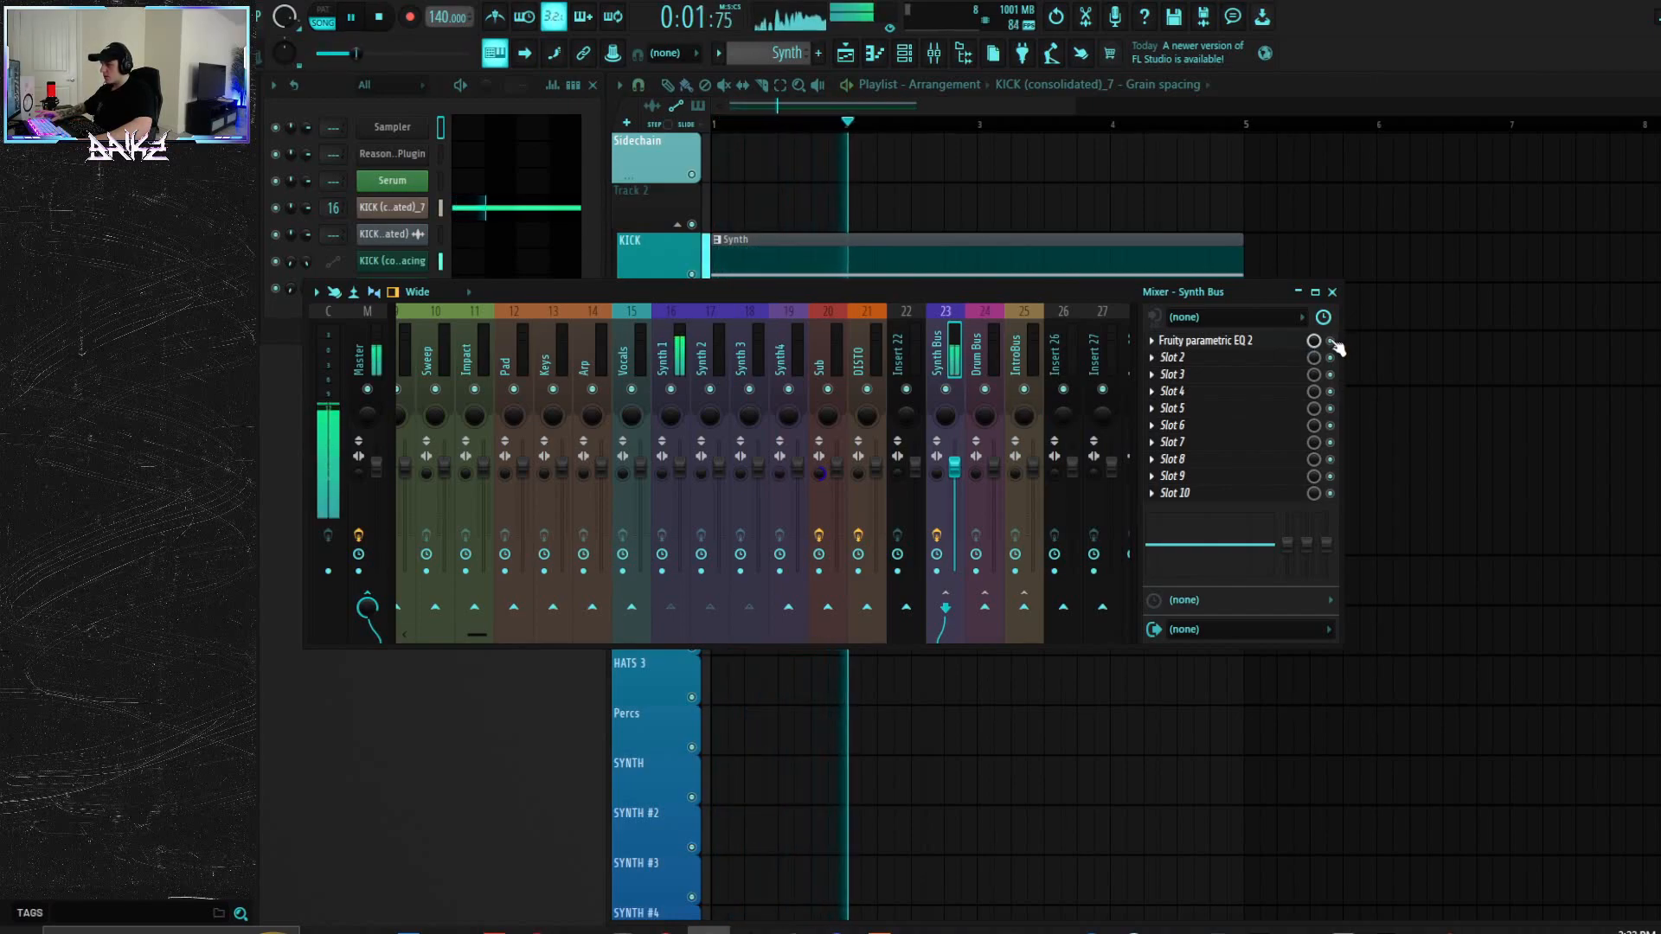
key(space)
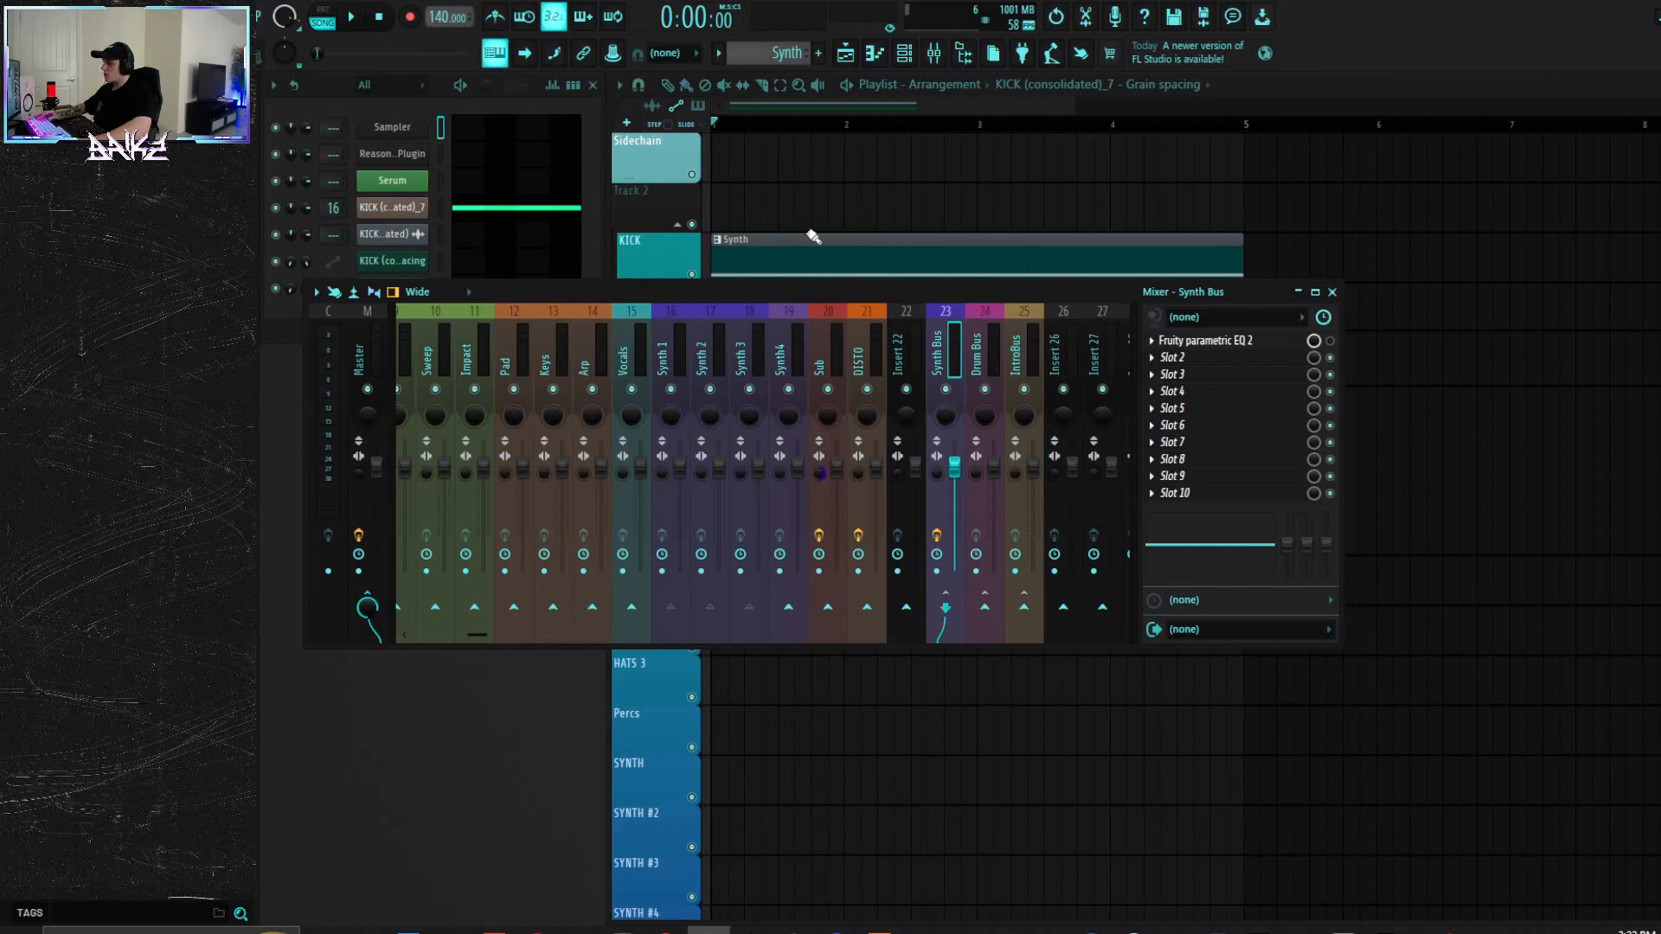
Step: Load kHs Distortion into the first effect slot of Synth 1, preview the Overdrive sound and close the plugin window
click(668, 365)
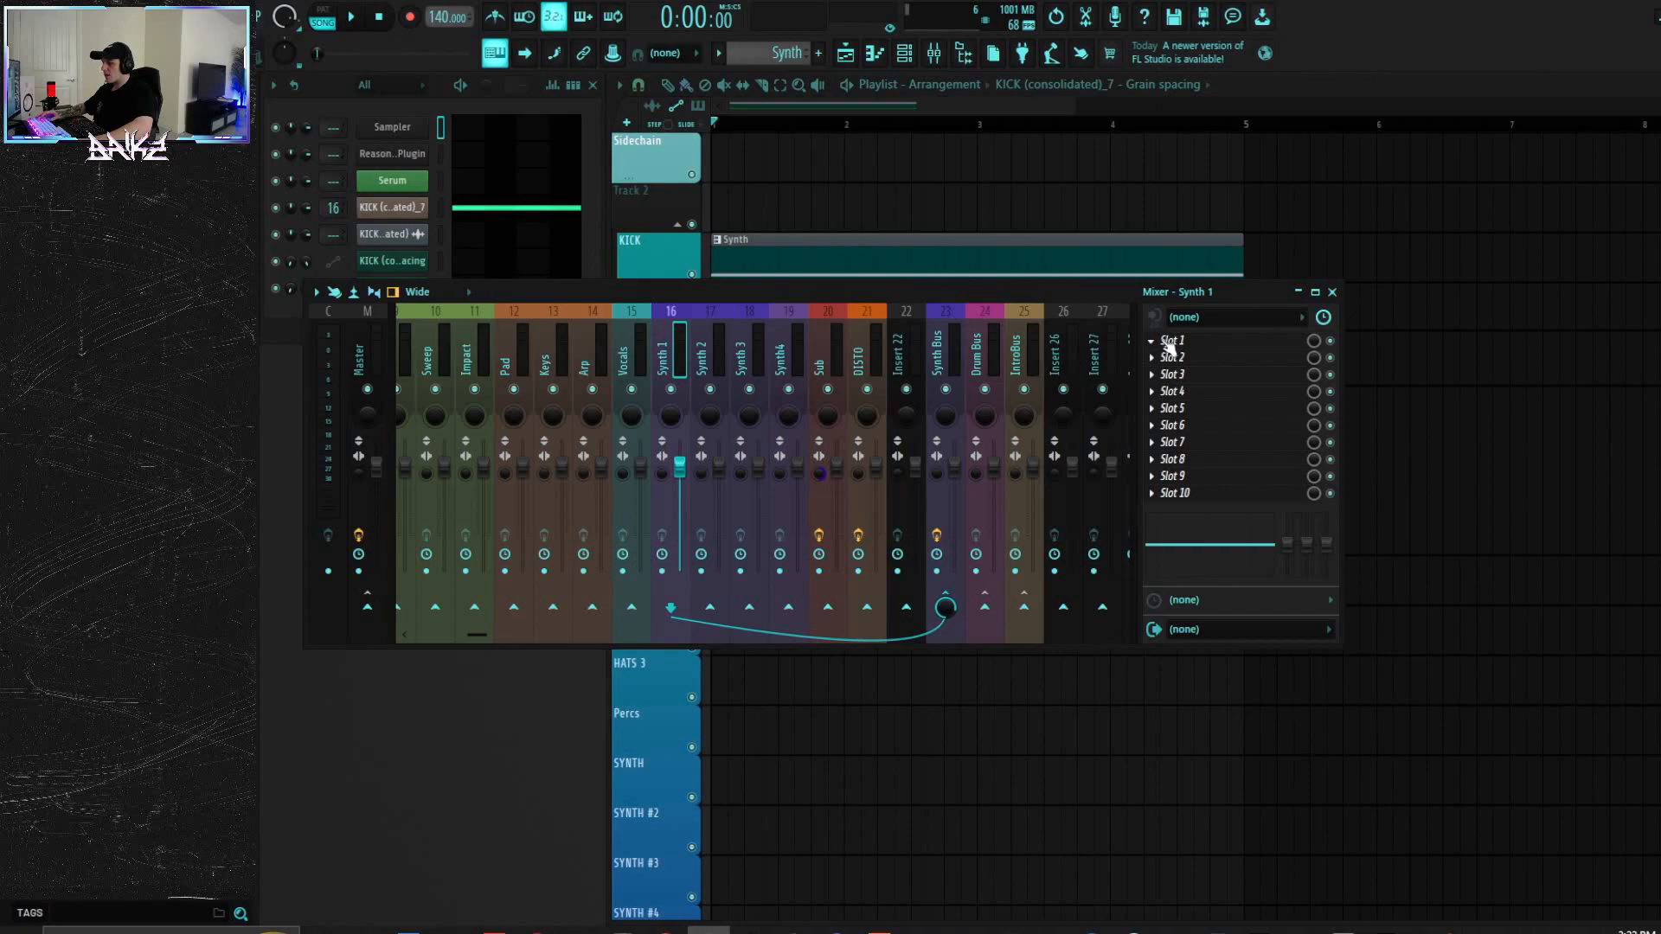
click(1155, 343)
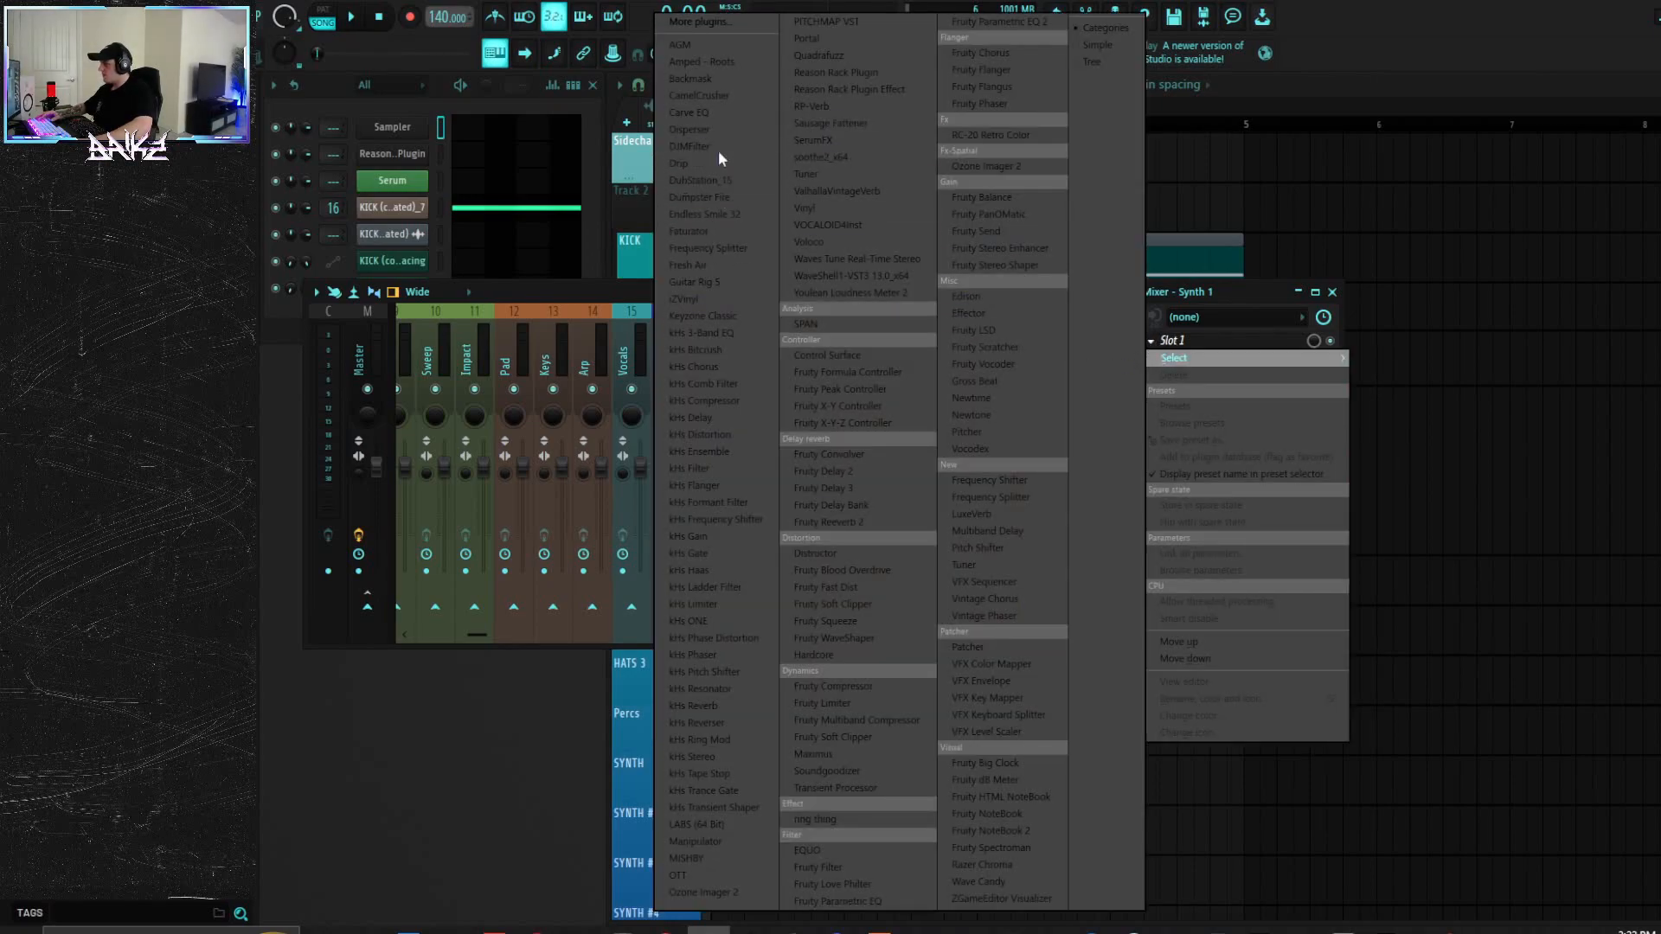
click(718, 434)
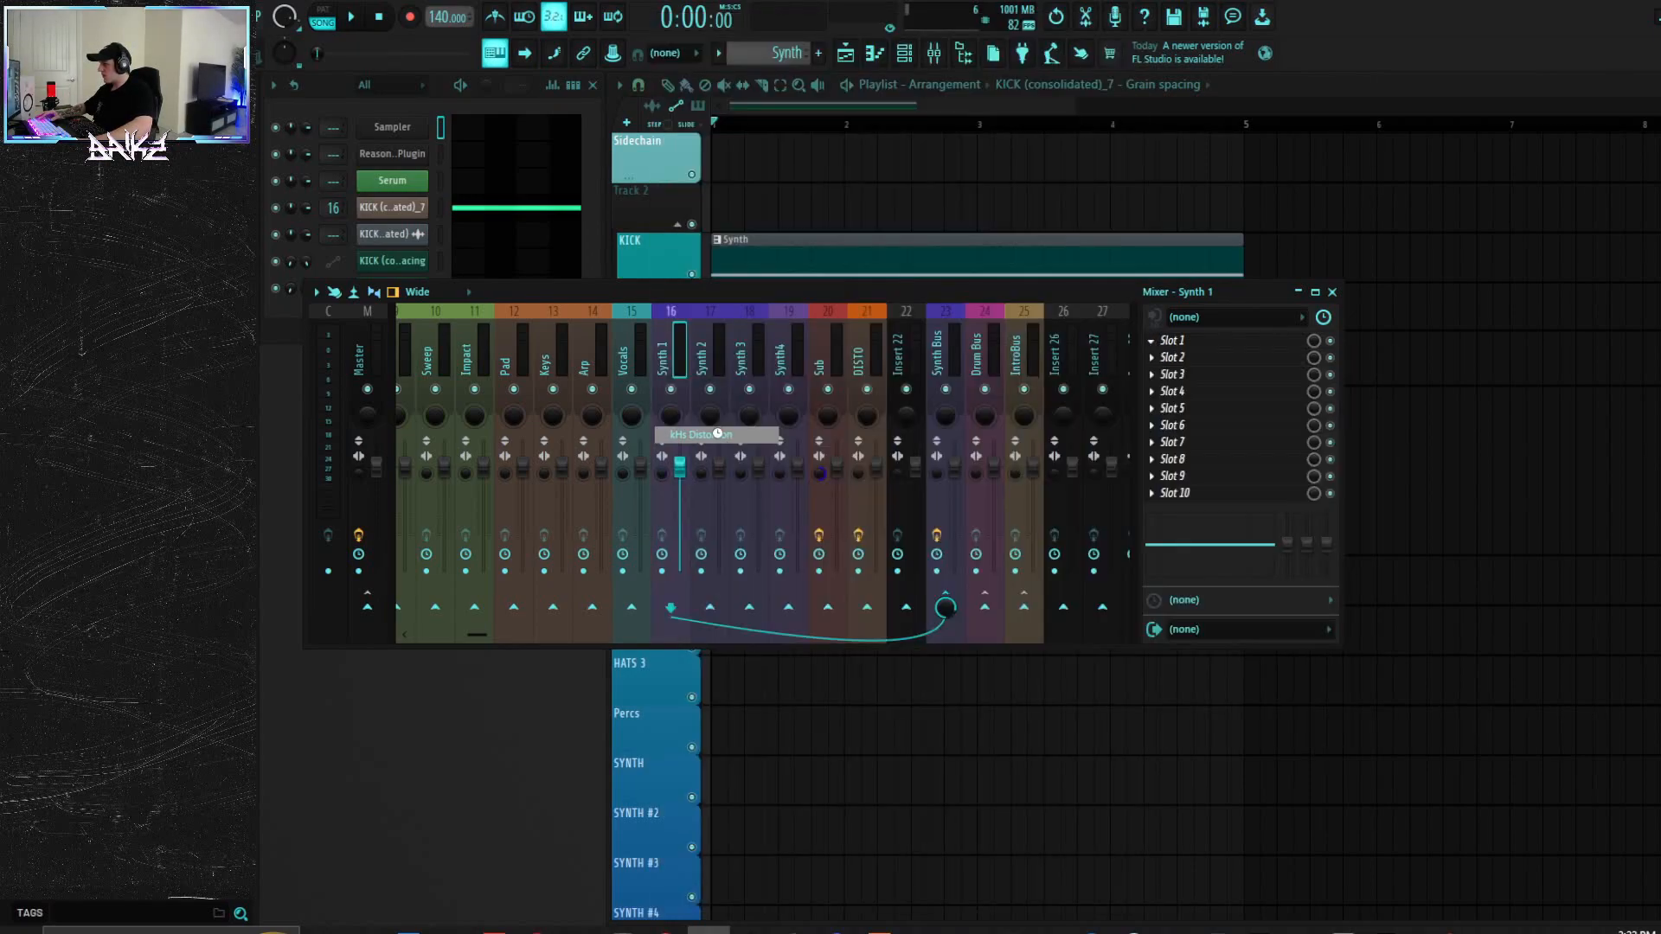
drag(490, 291, 610, 357)
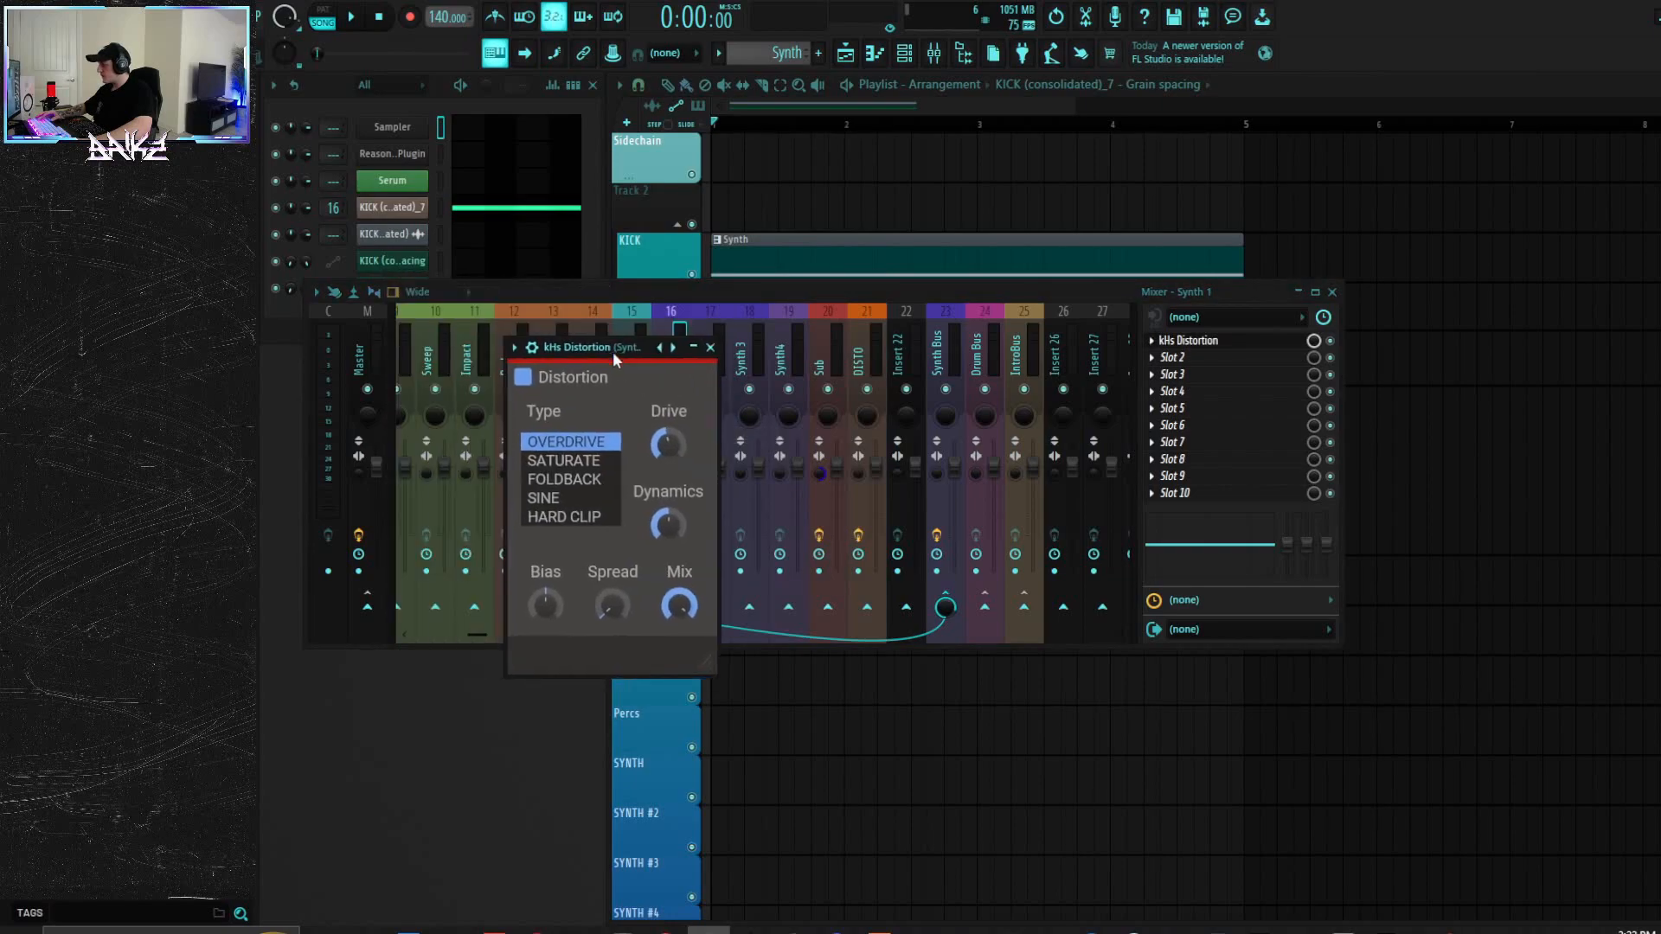
key(space)
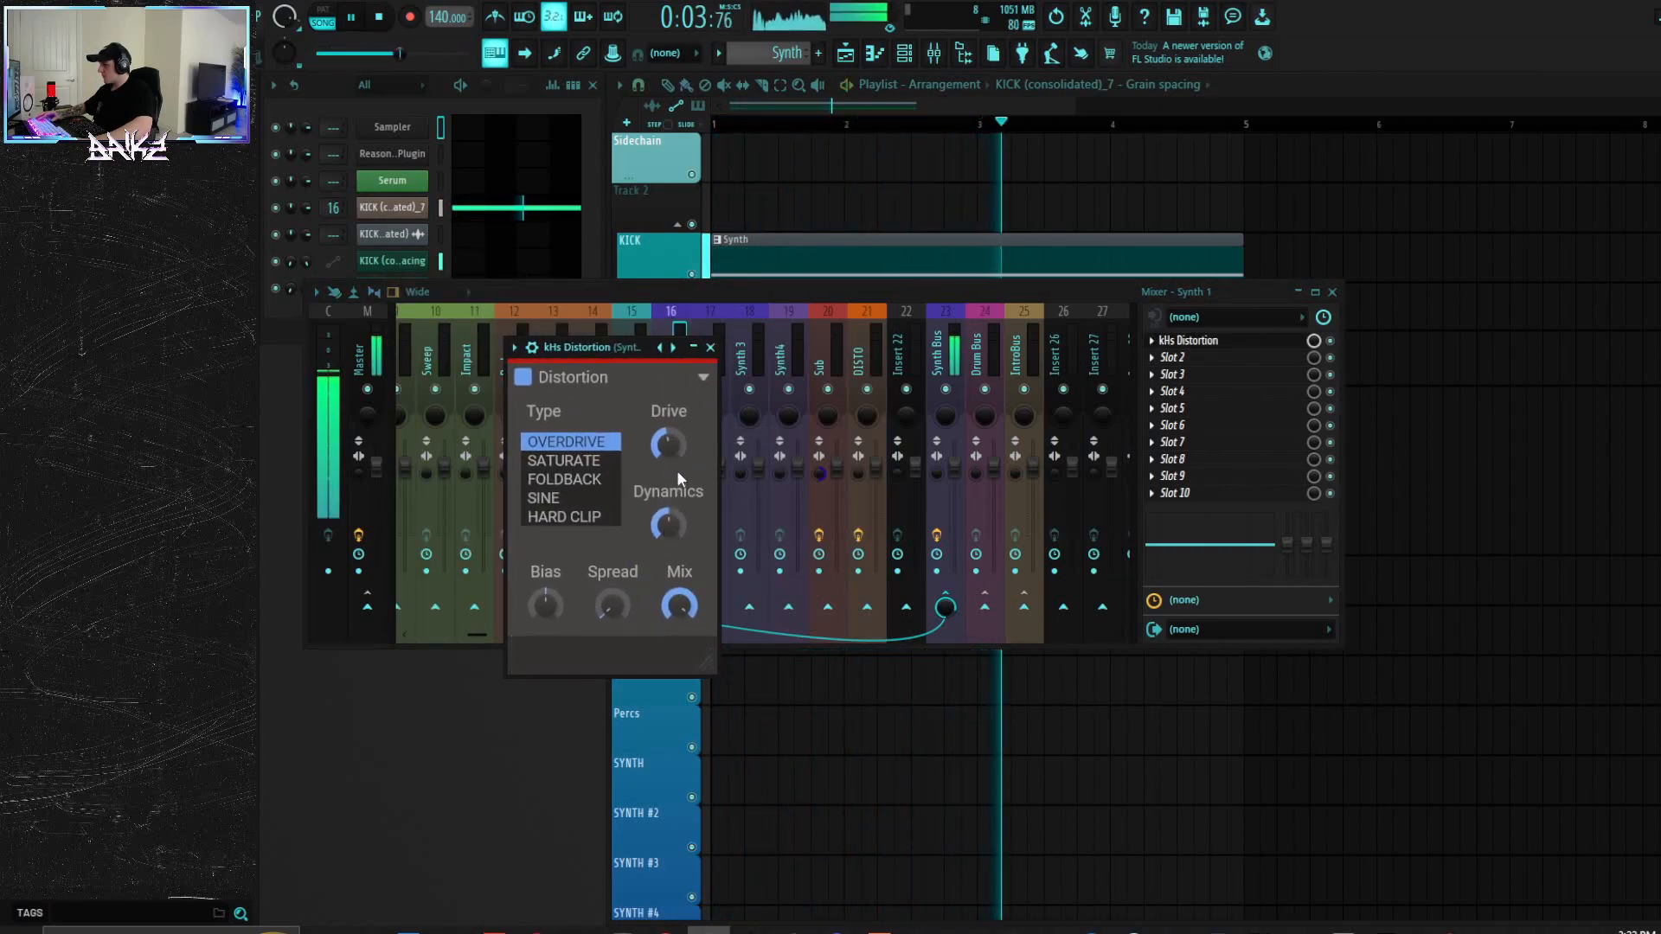
key(space)
click(710, 347)
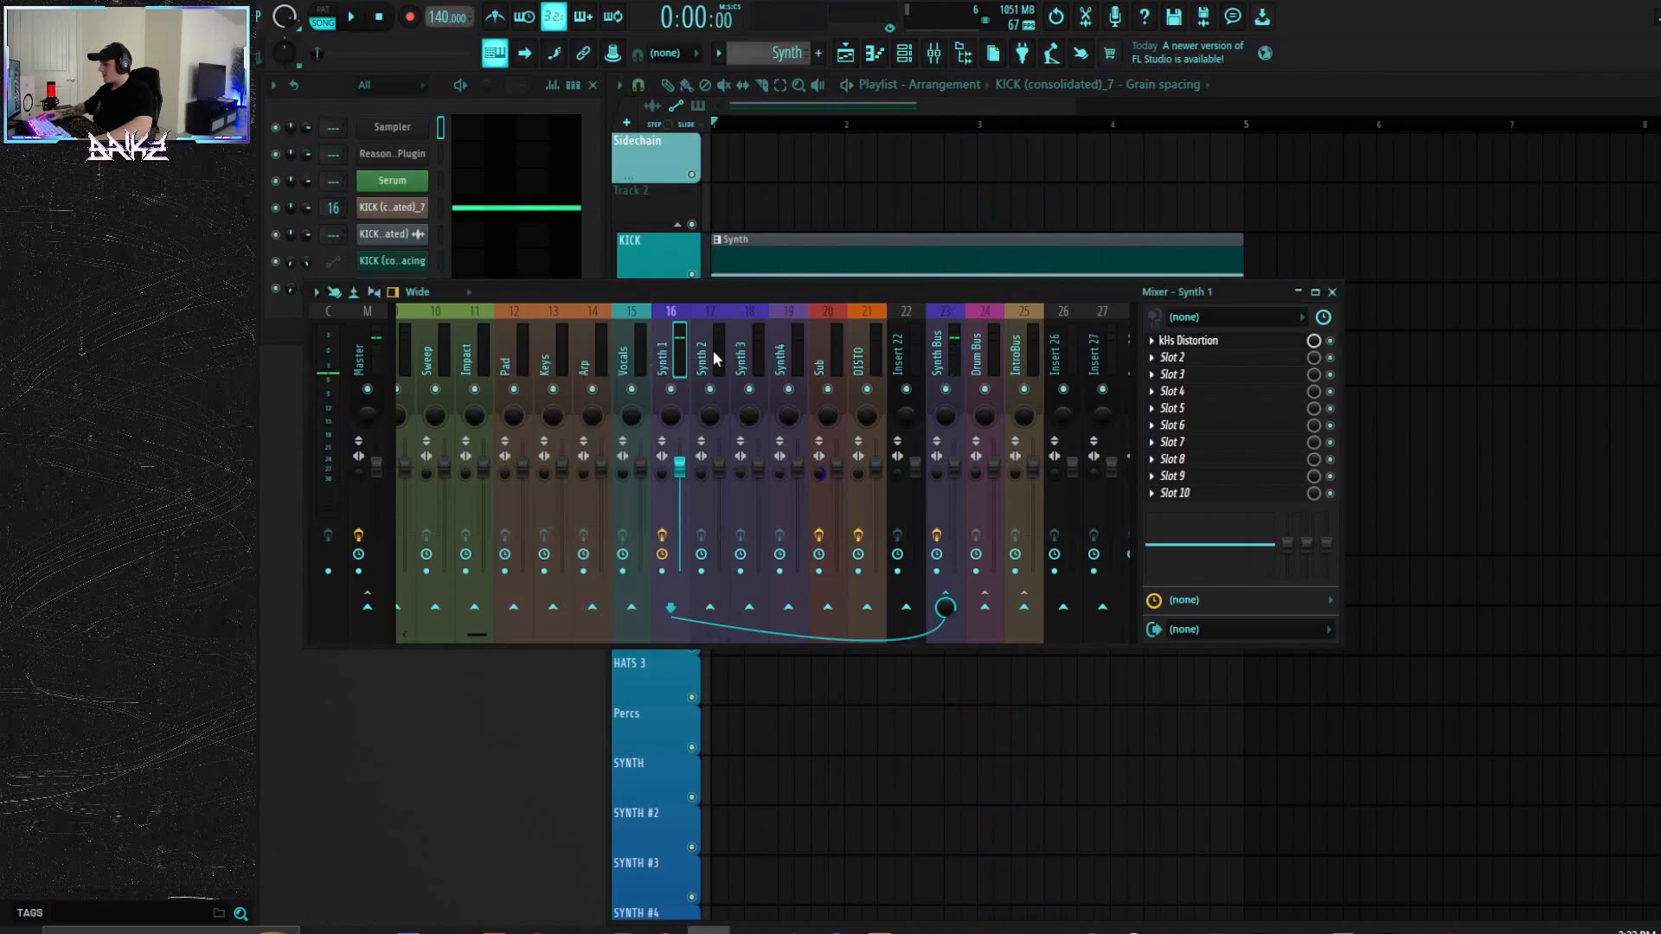
Step: Load ValhallaVintageVerb into the second effect slot of Synth 1 and apply its 23 SYNTH preset
click(1167, 362)
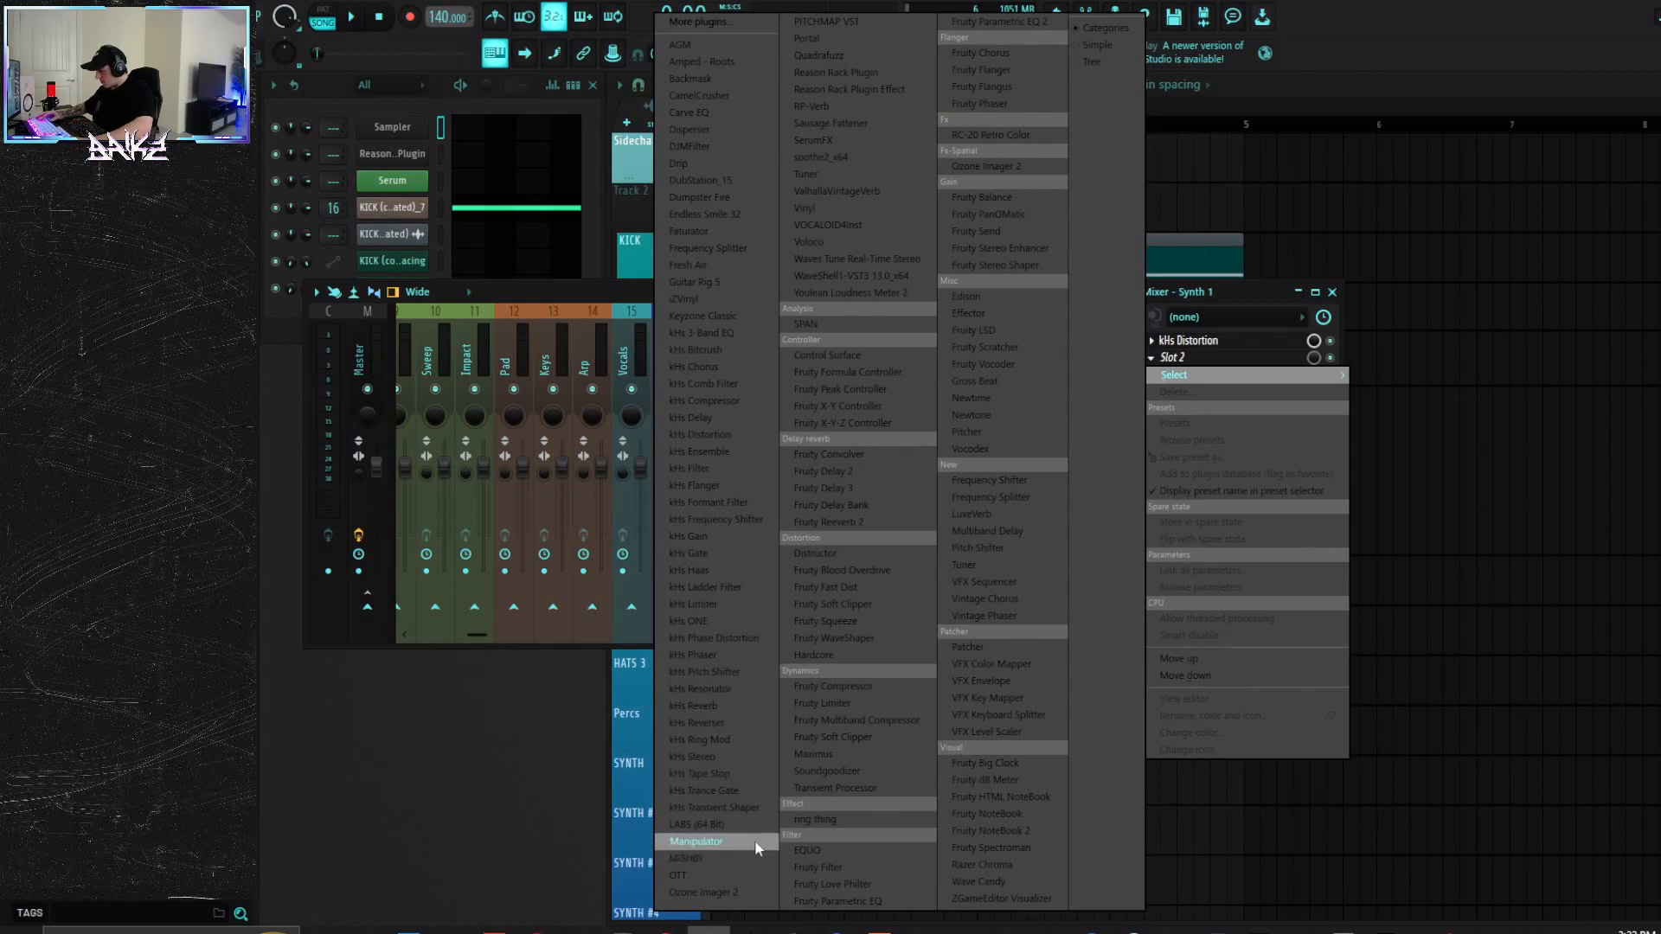
click(834, 192)
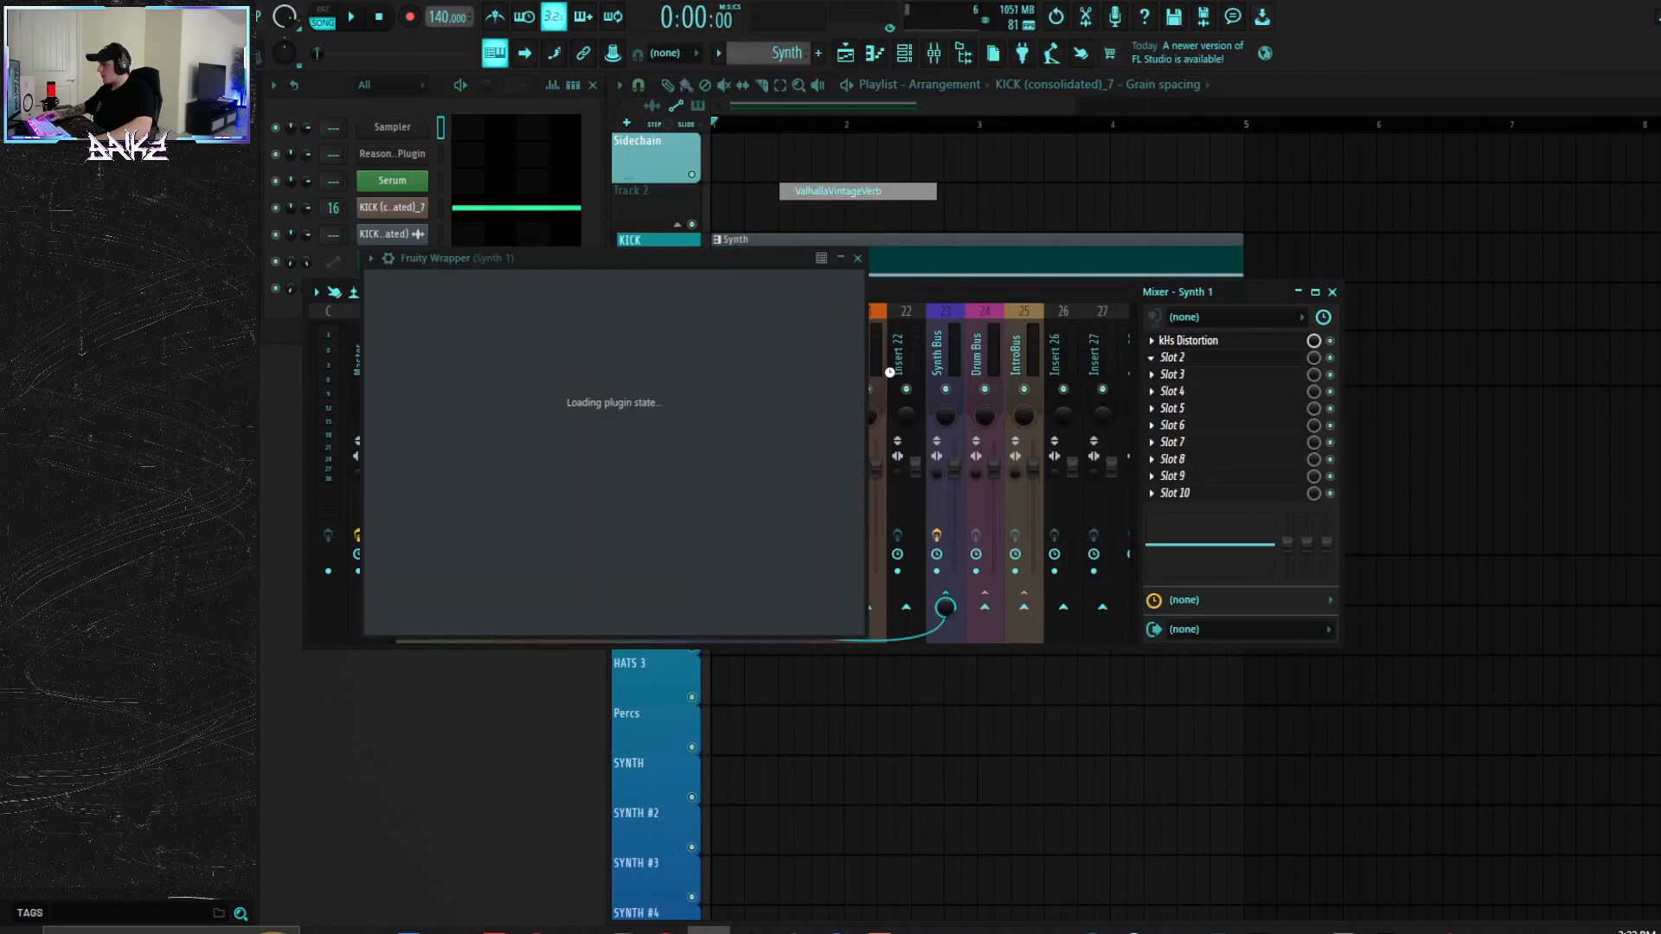
drag(932, 261, 1010, 417)
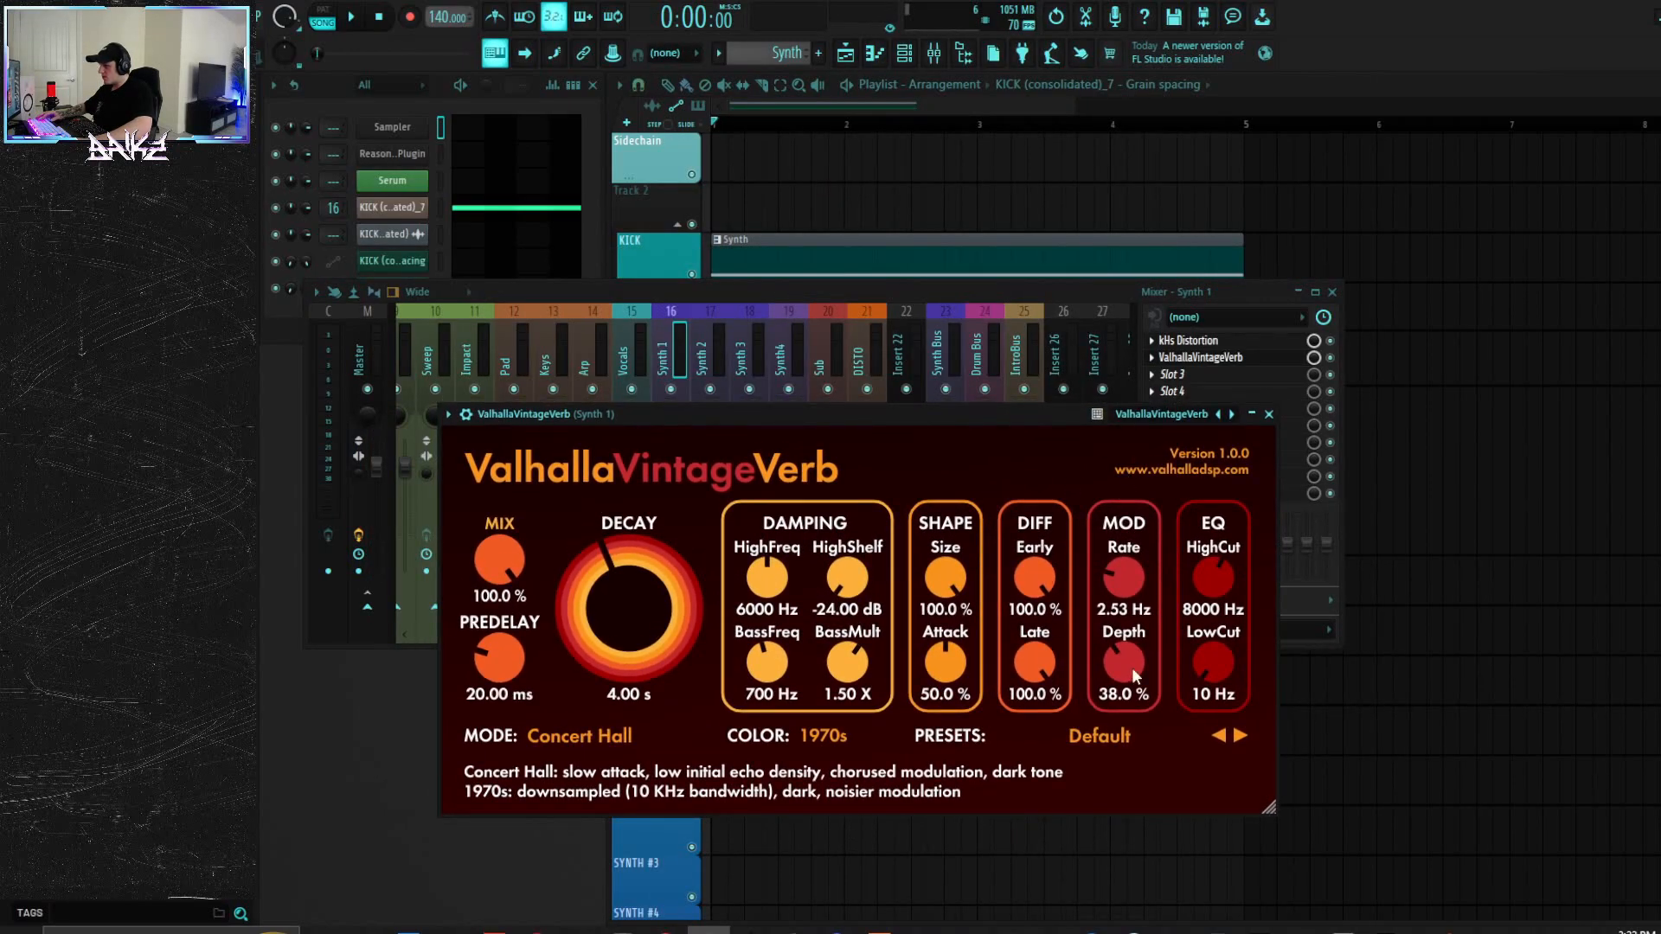
click(448, 414)
mouse_move(487, 485)
click(683, 484)
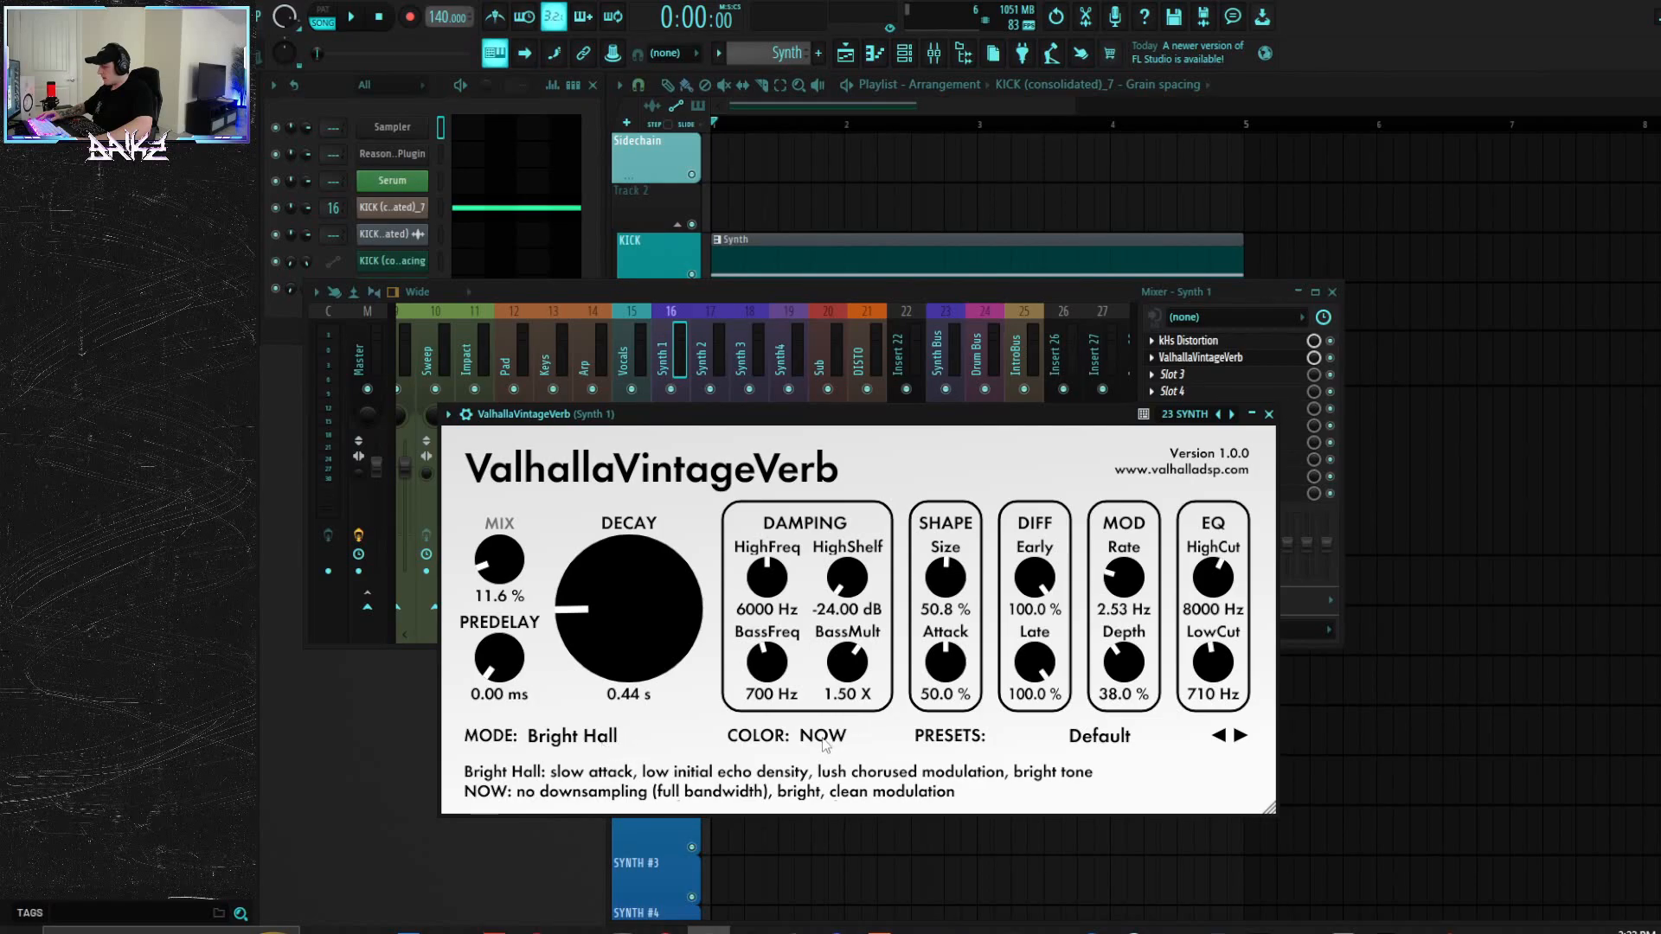
Step: Set the reverb's LowCut to 800 Hz, Mix to 16.4 %, Decay to 0.63 s and mode to Plate
drag(1224, 667, 1228, 650)
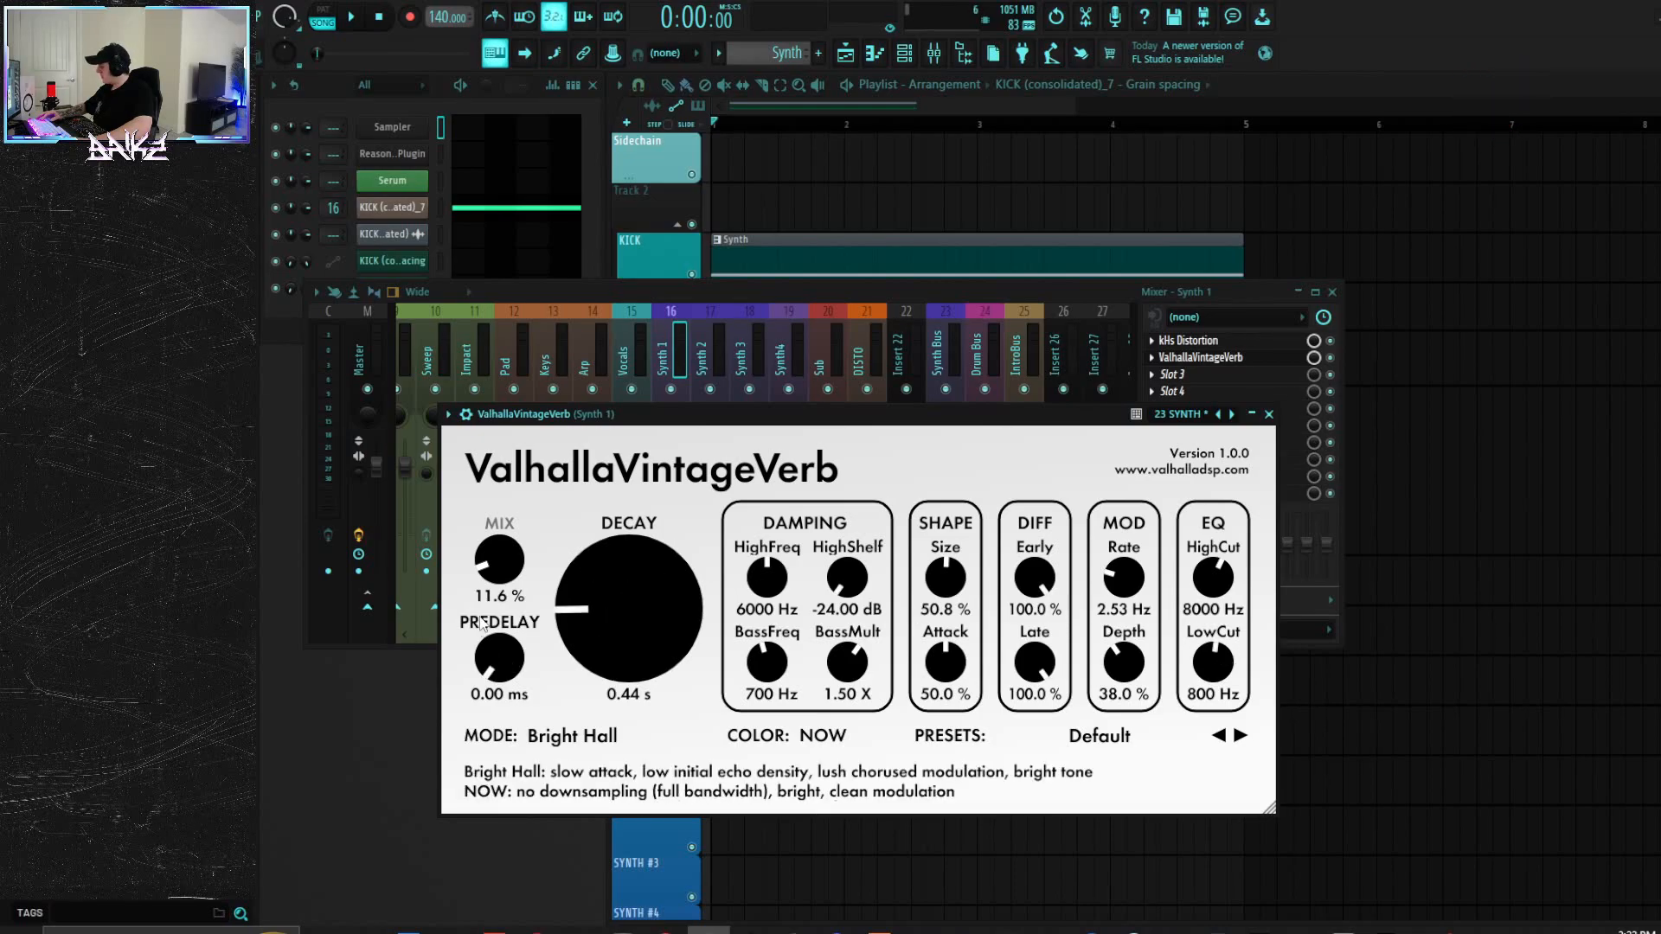
drag(494, 563, 495, 554)
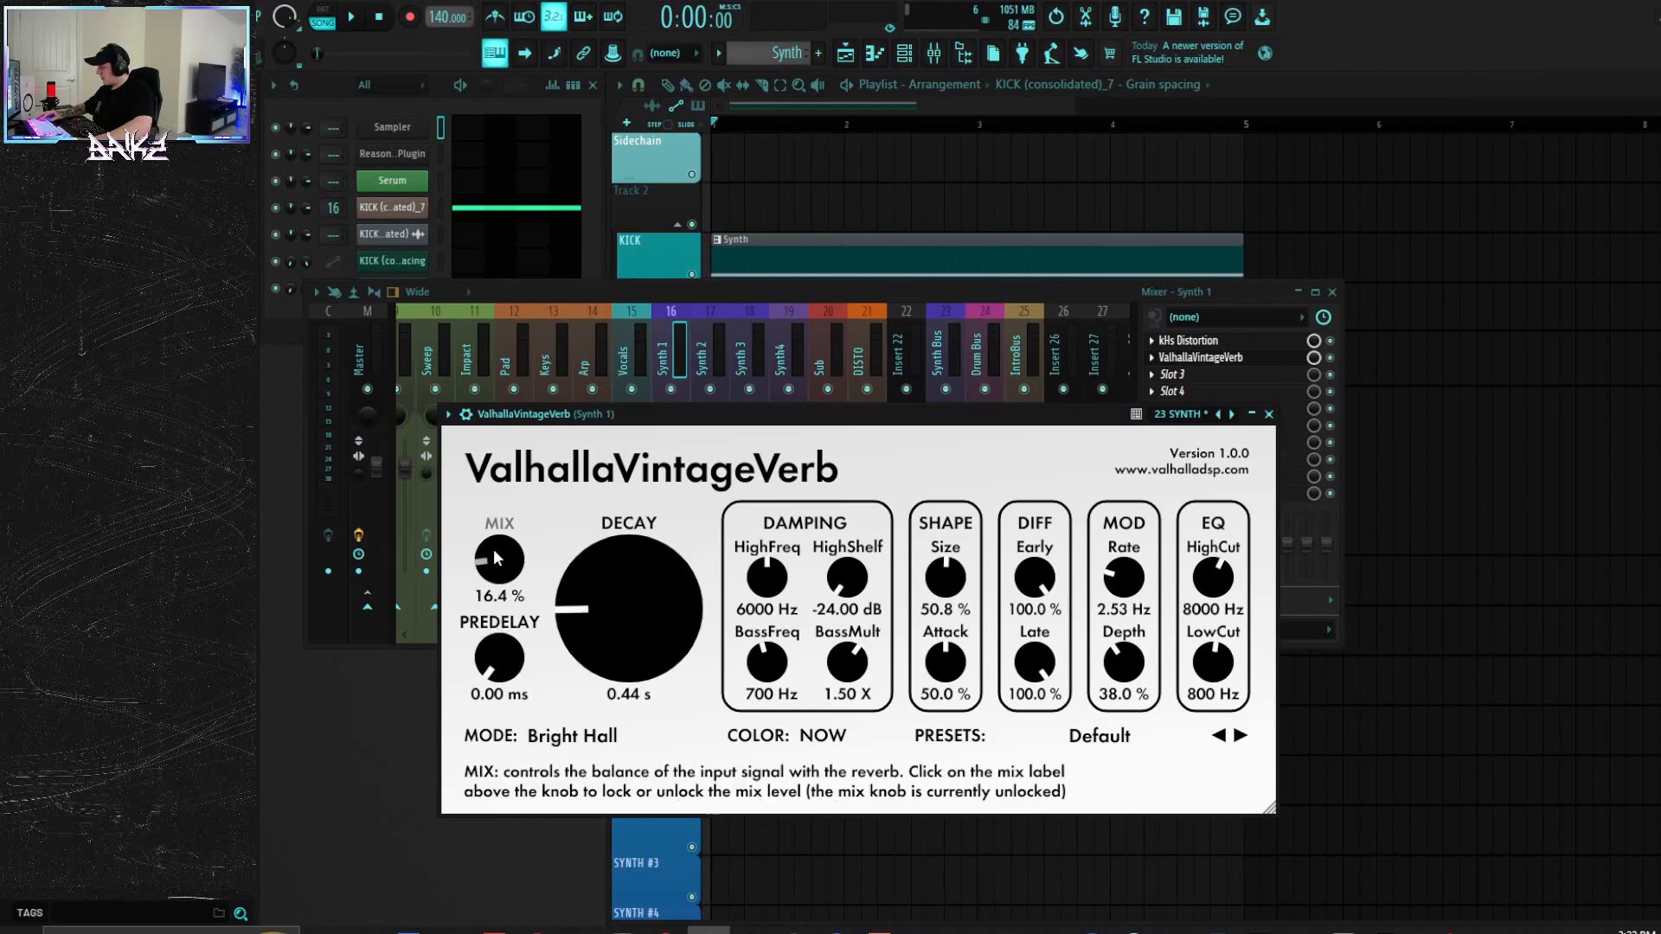
drag(642, 628, 640, 621)
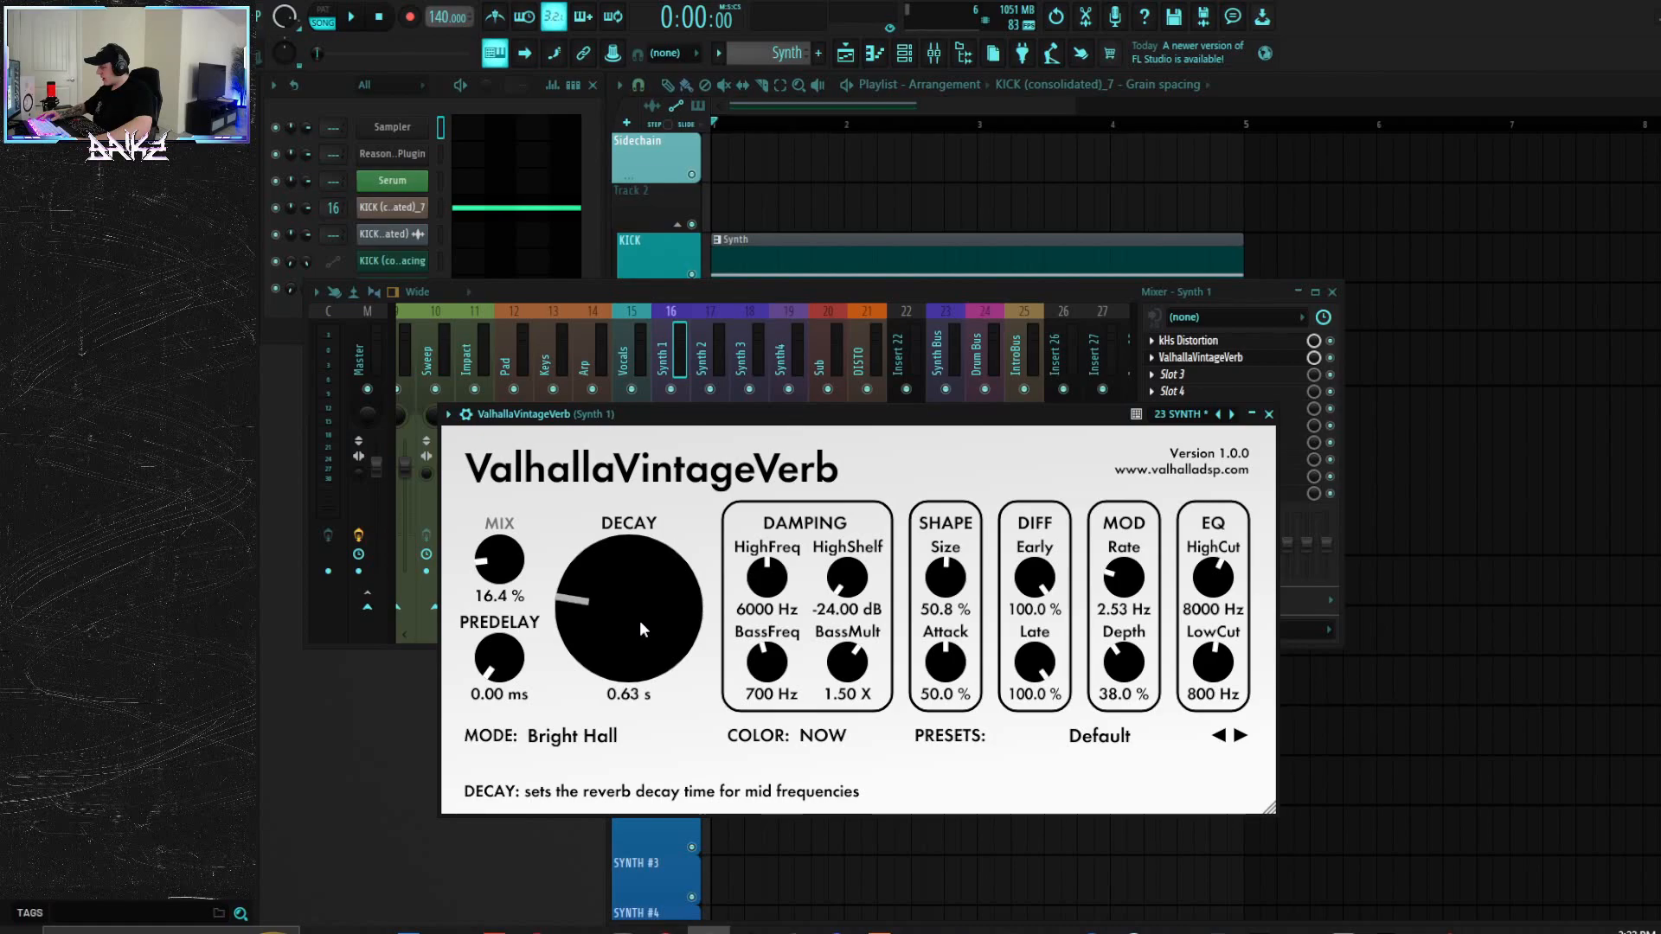
click(605, 737)
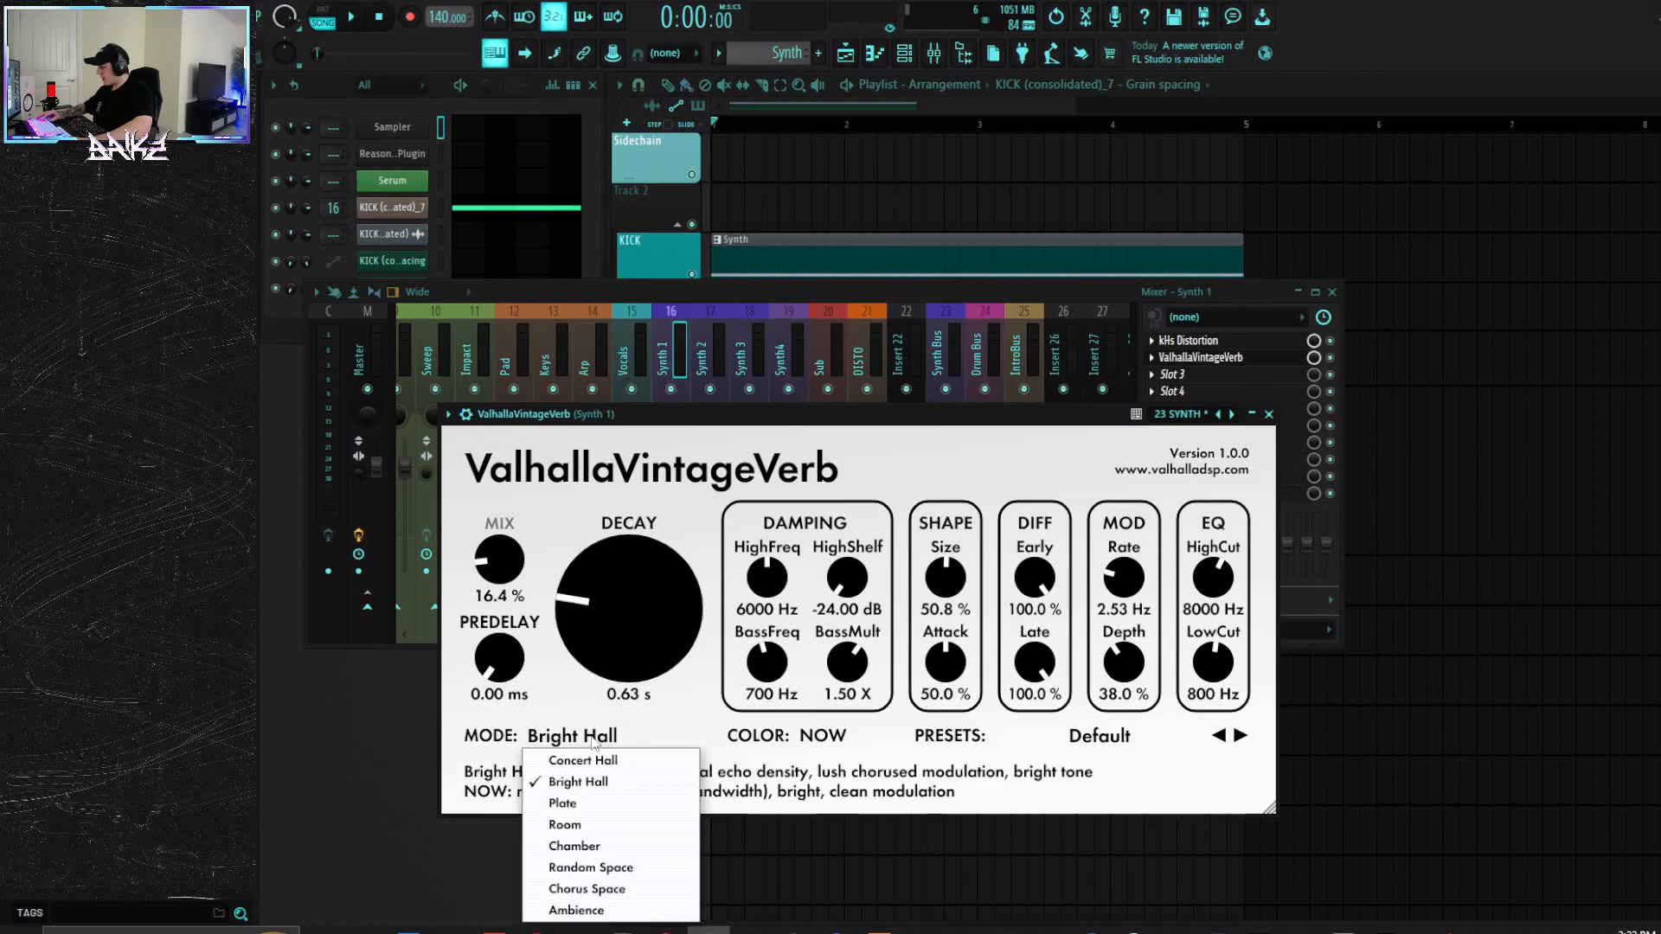
click(571, 804)
Step: Preview the bass with the Plate reverb and close the ValhallaVintageVerb window
drag(887, 427, 883, 362)
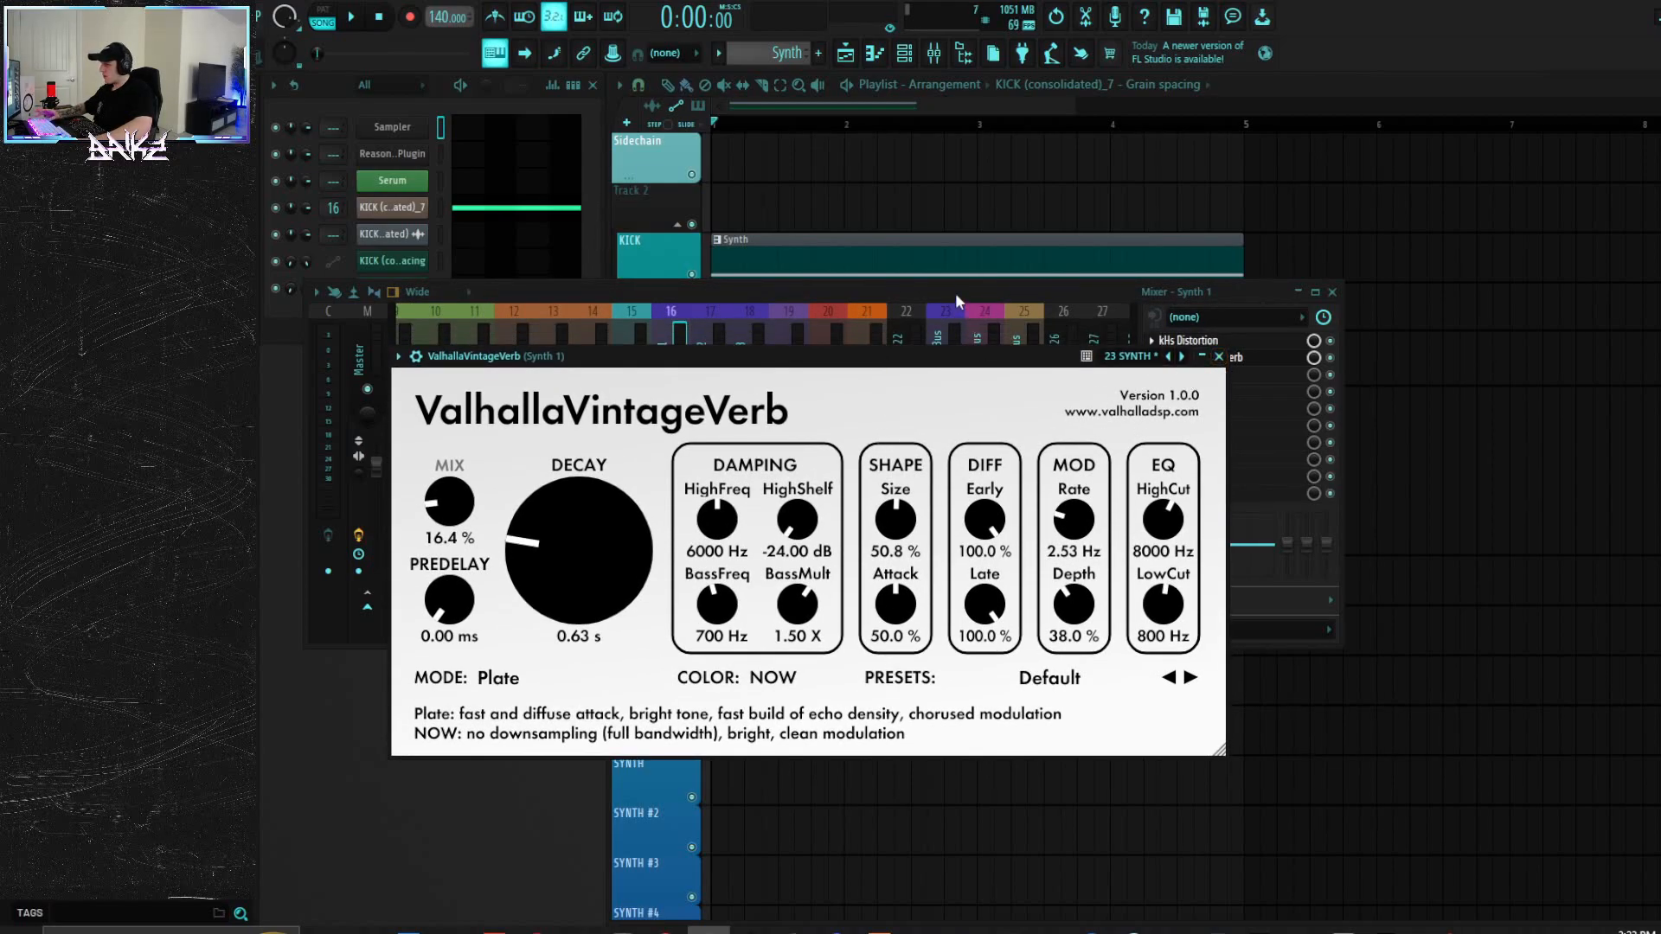
key(space)
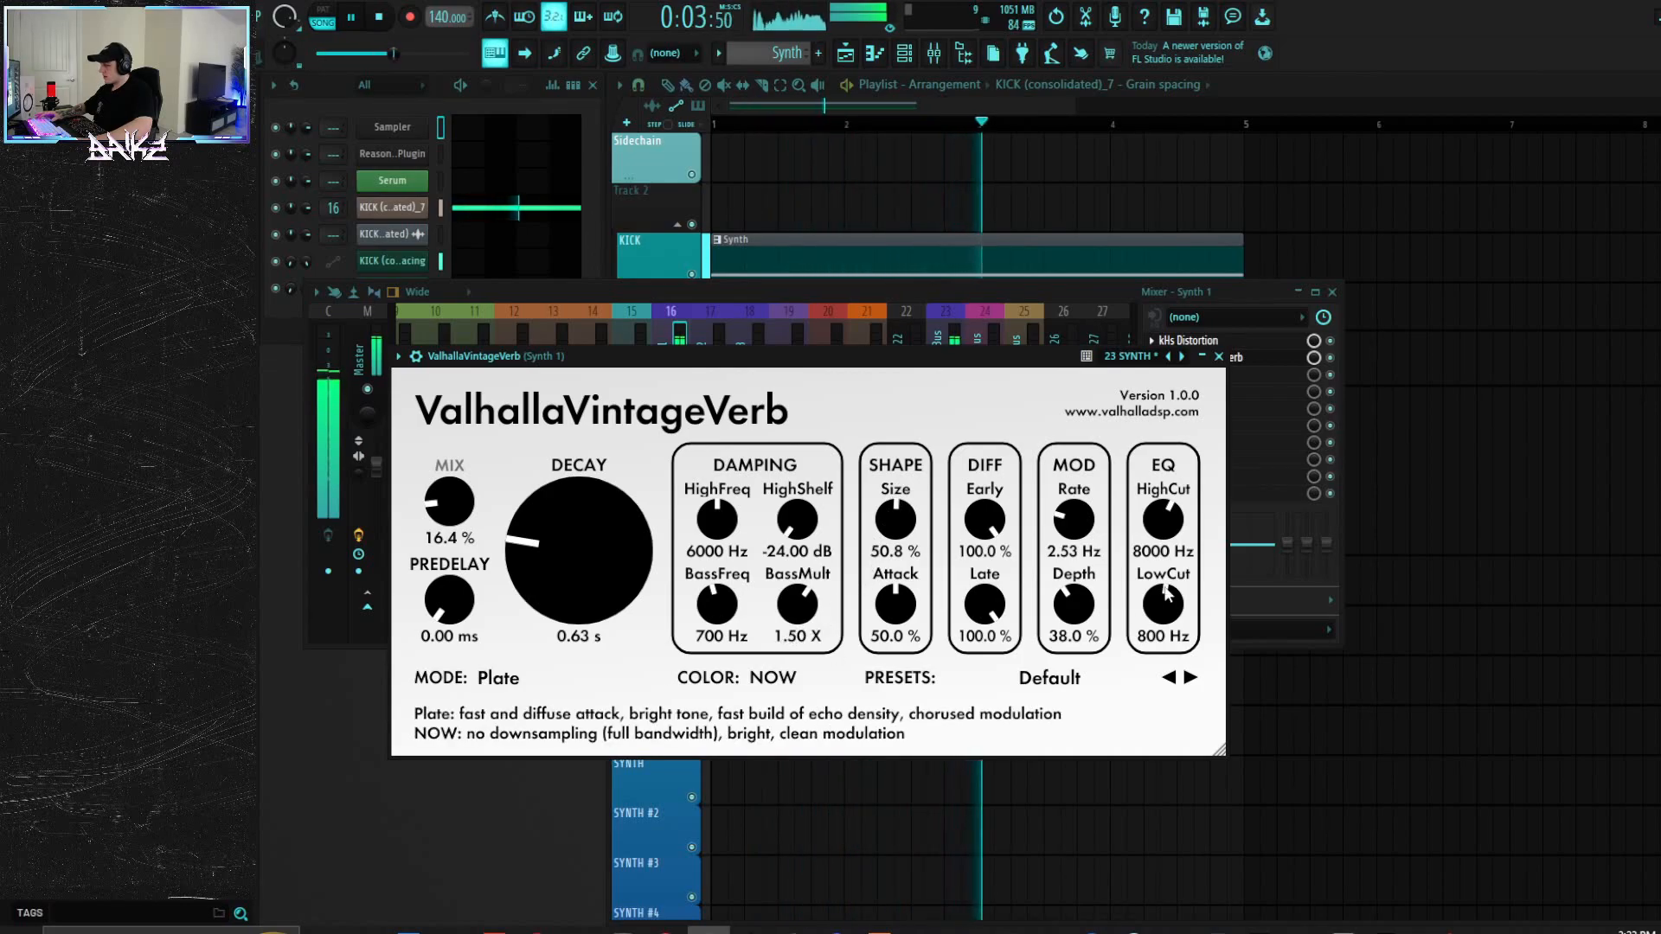
key(space)
click(1219, 356)
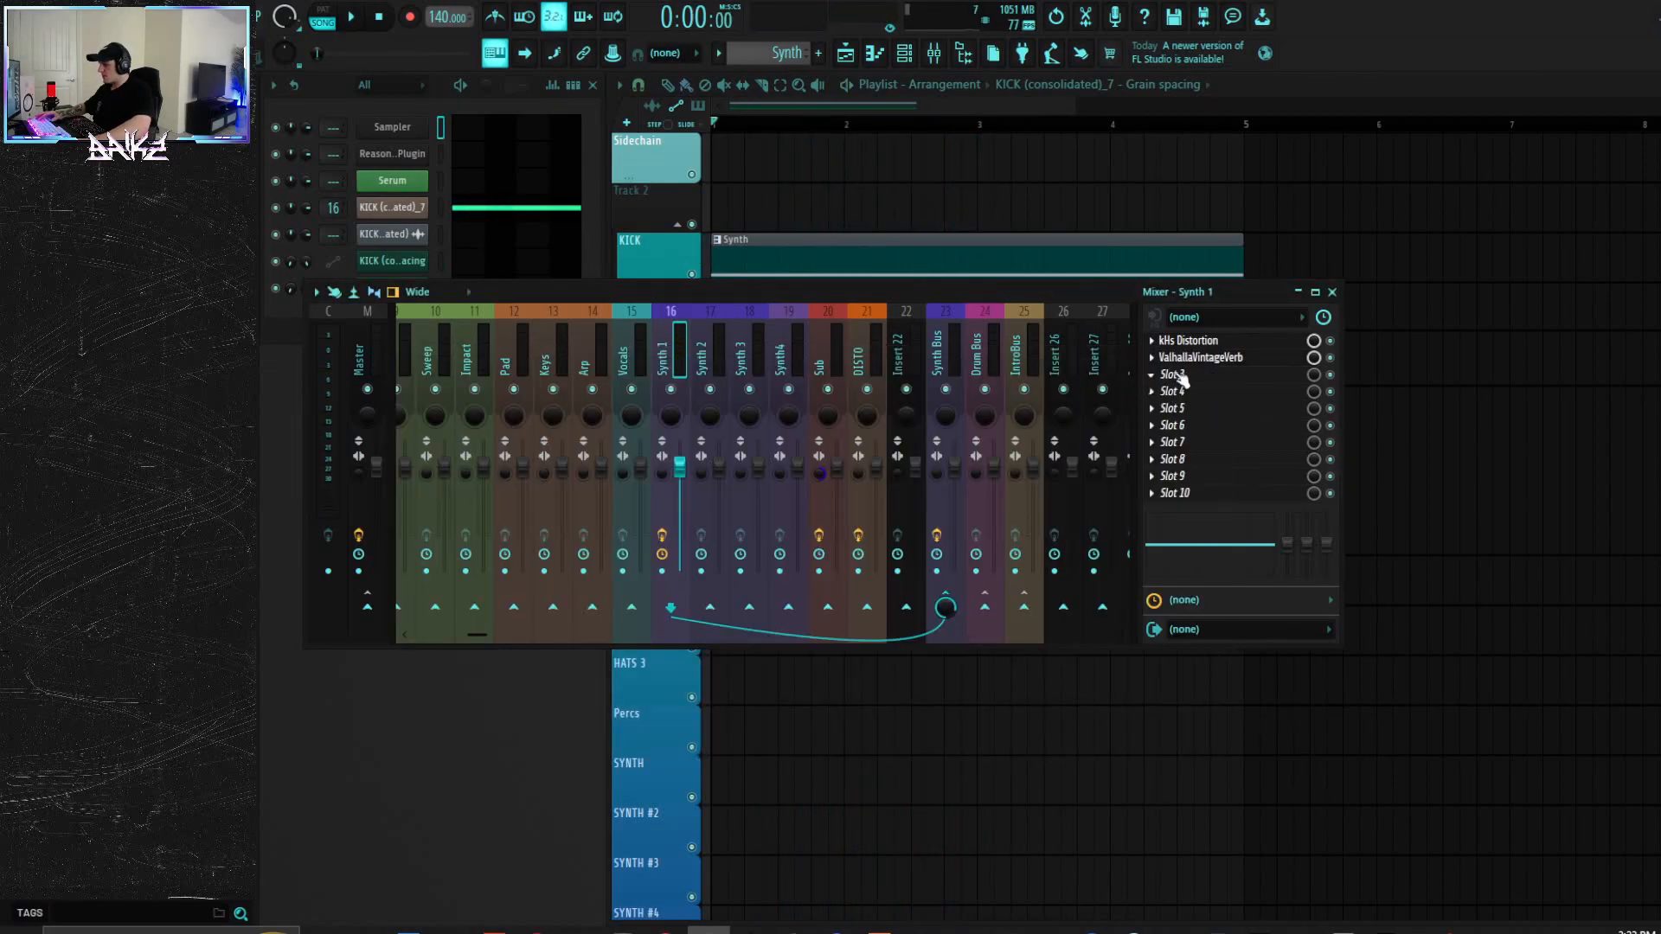
Step: Move ValhallaVintageVerb down to slot 4 and load CamelCrusher into slot 2 of Synth 1
scroll(1188, 378, down, 2)
click(1152, 358)
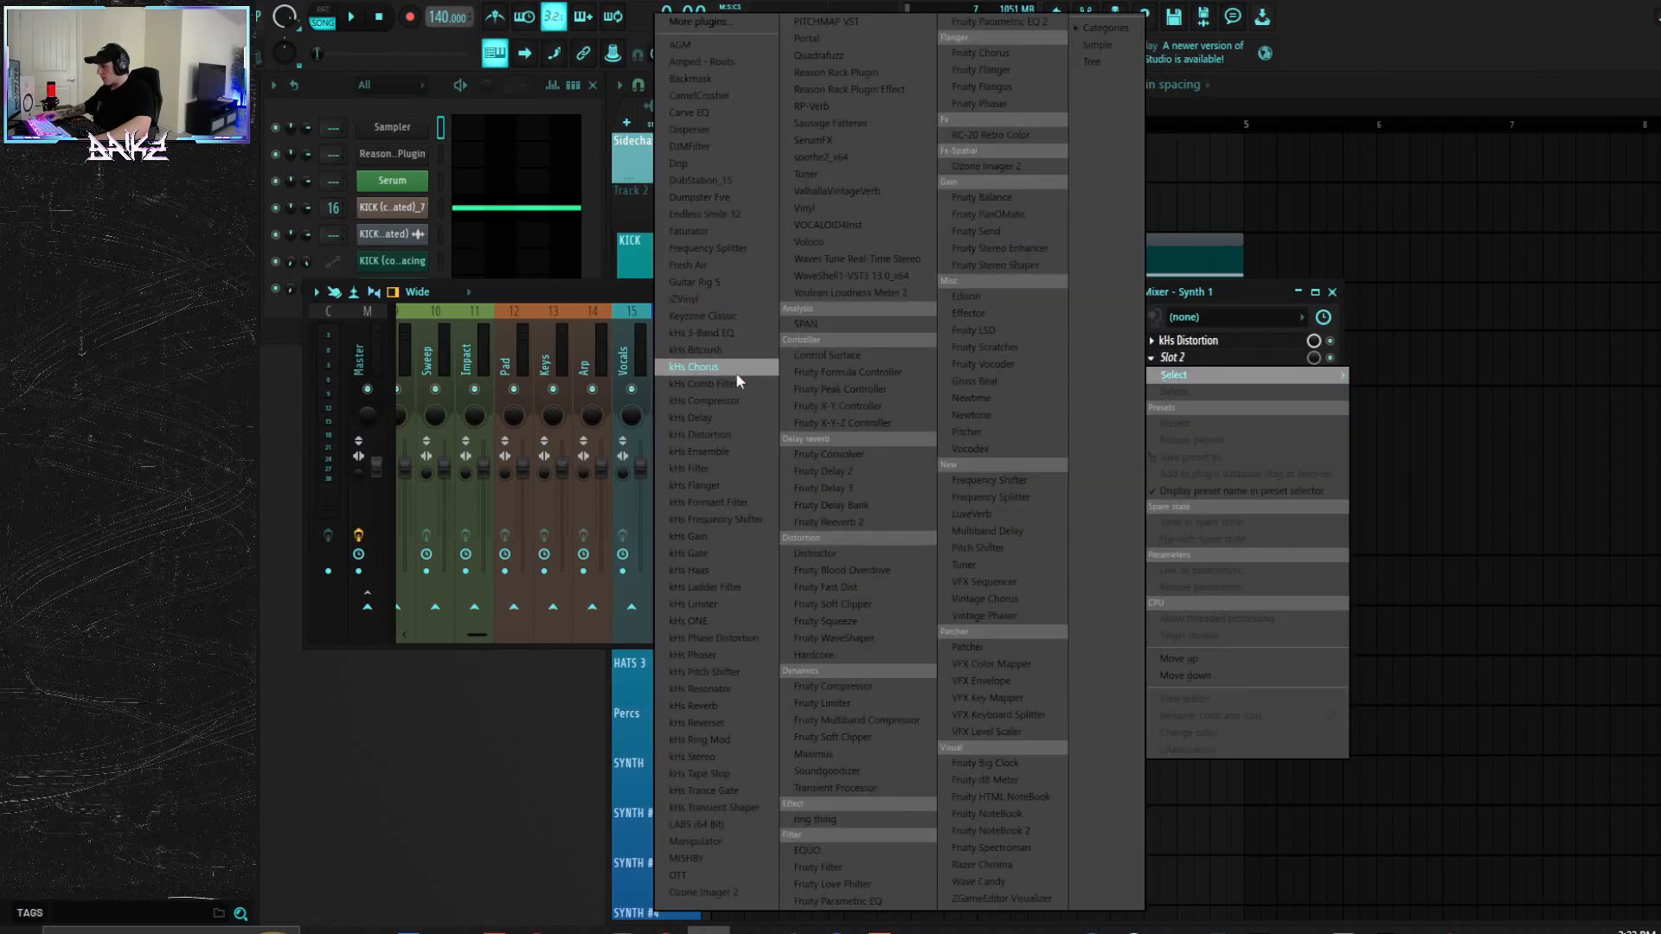
click(718, 97)
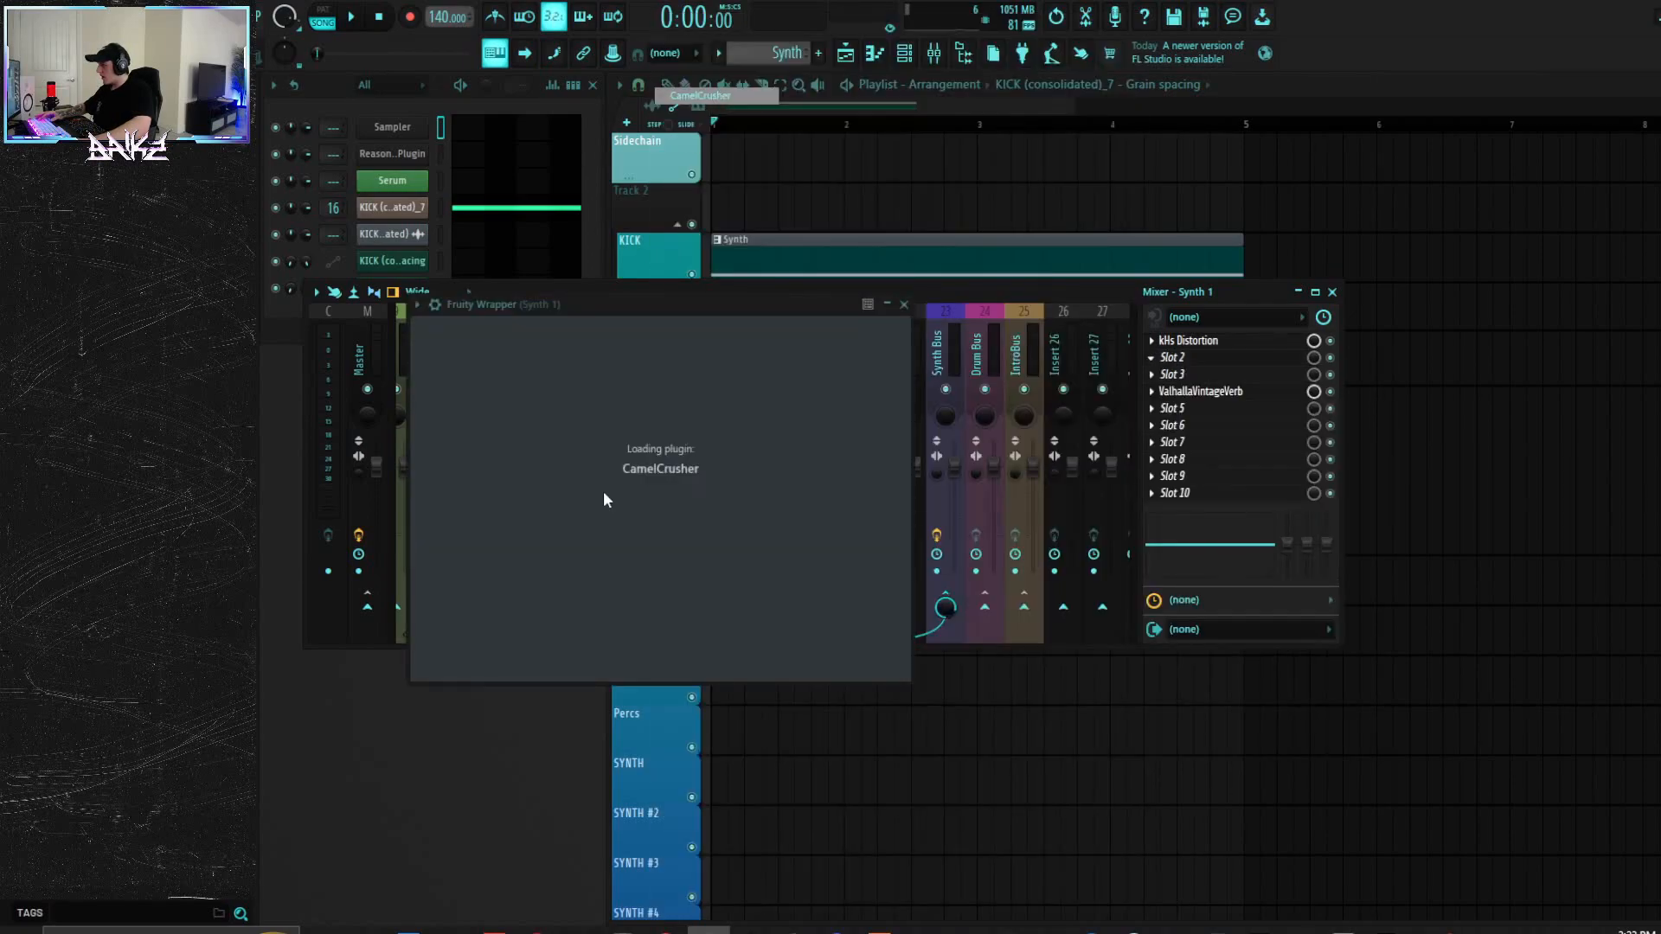
Step: Switch off CamelCrusher's Distortion section and preview the bass through its compressor
click(442, 473)
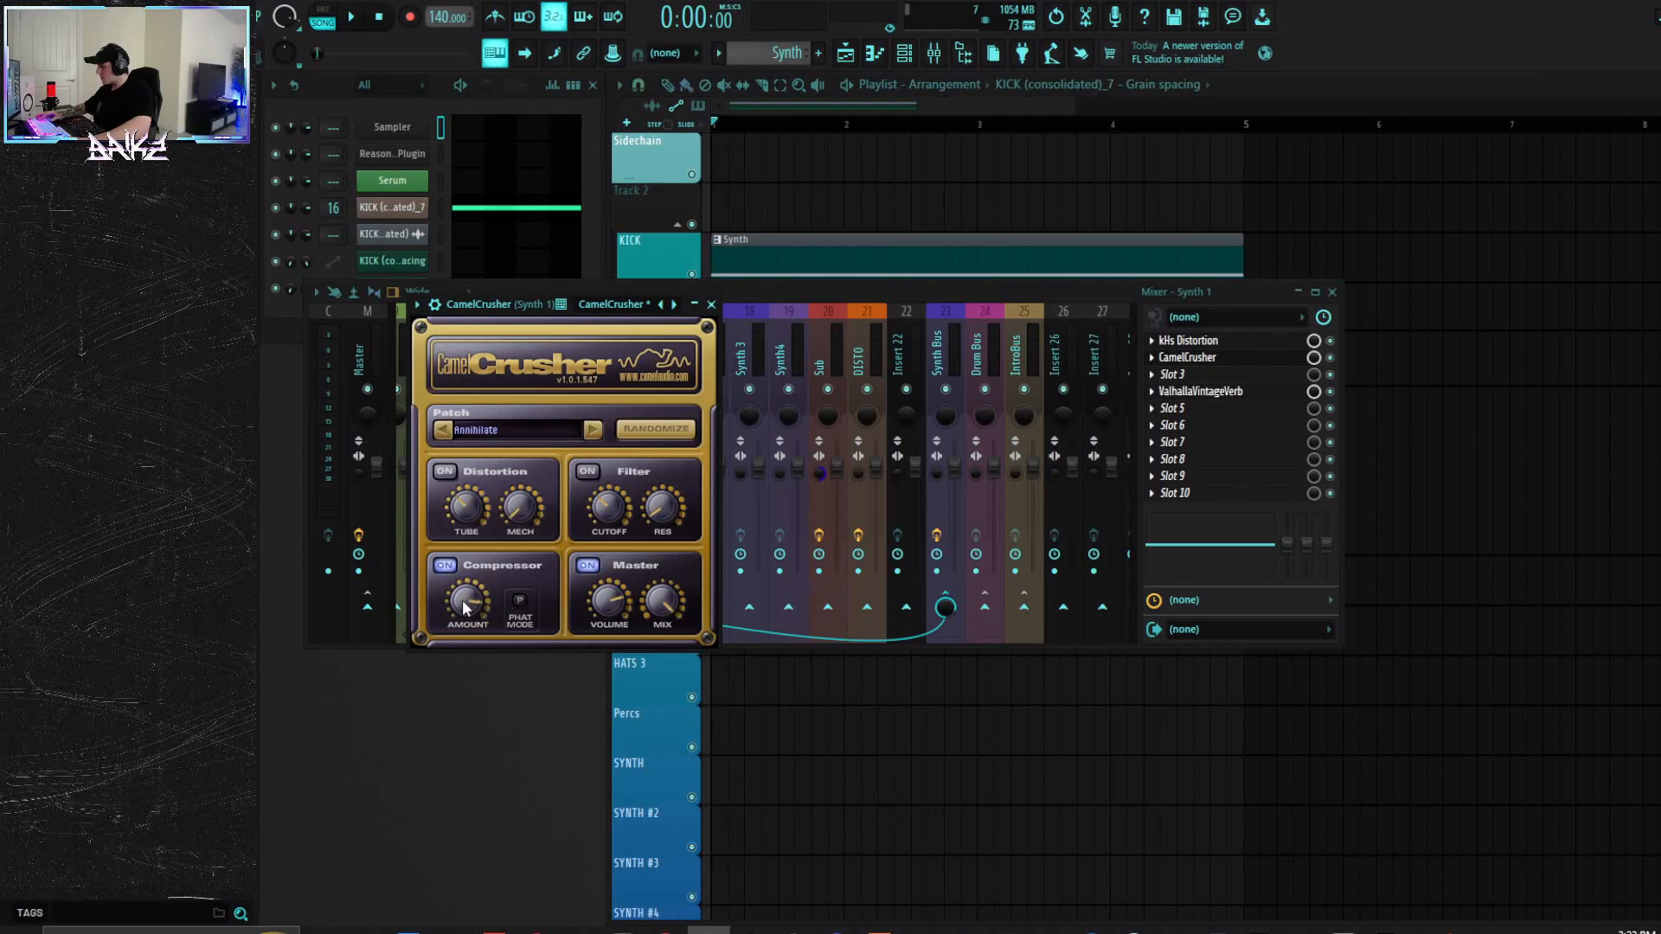
drag(533, 326, 545, 447)
key(space)
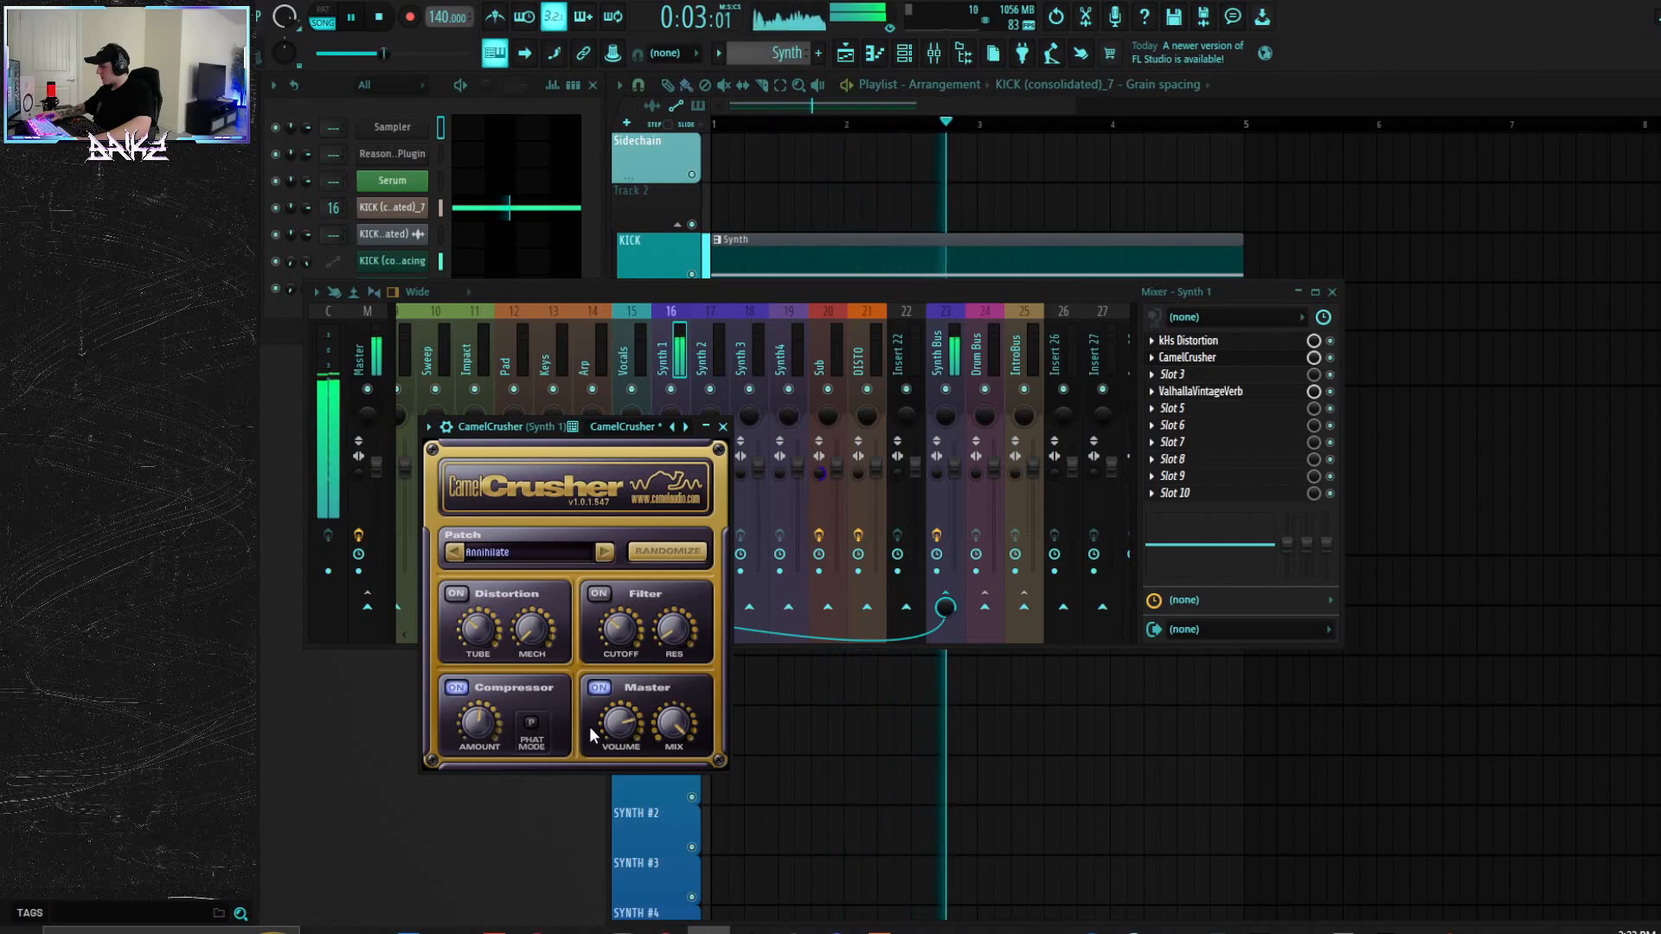
key(space)
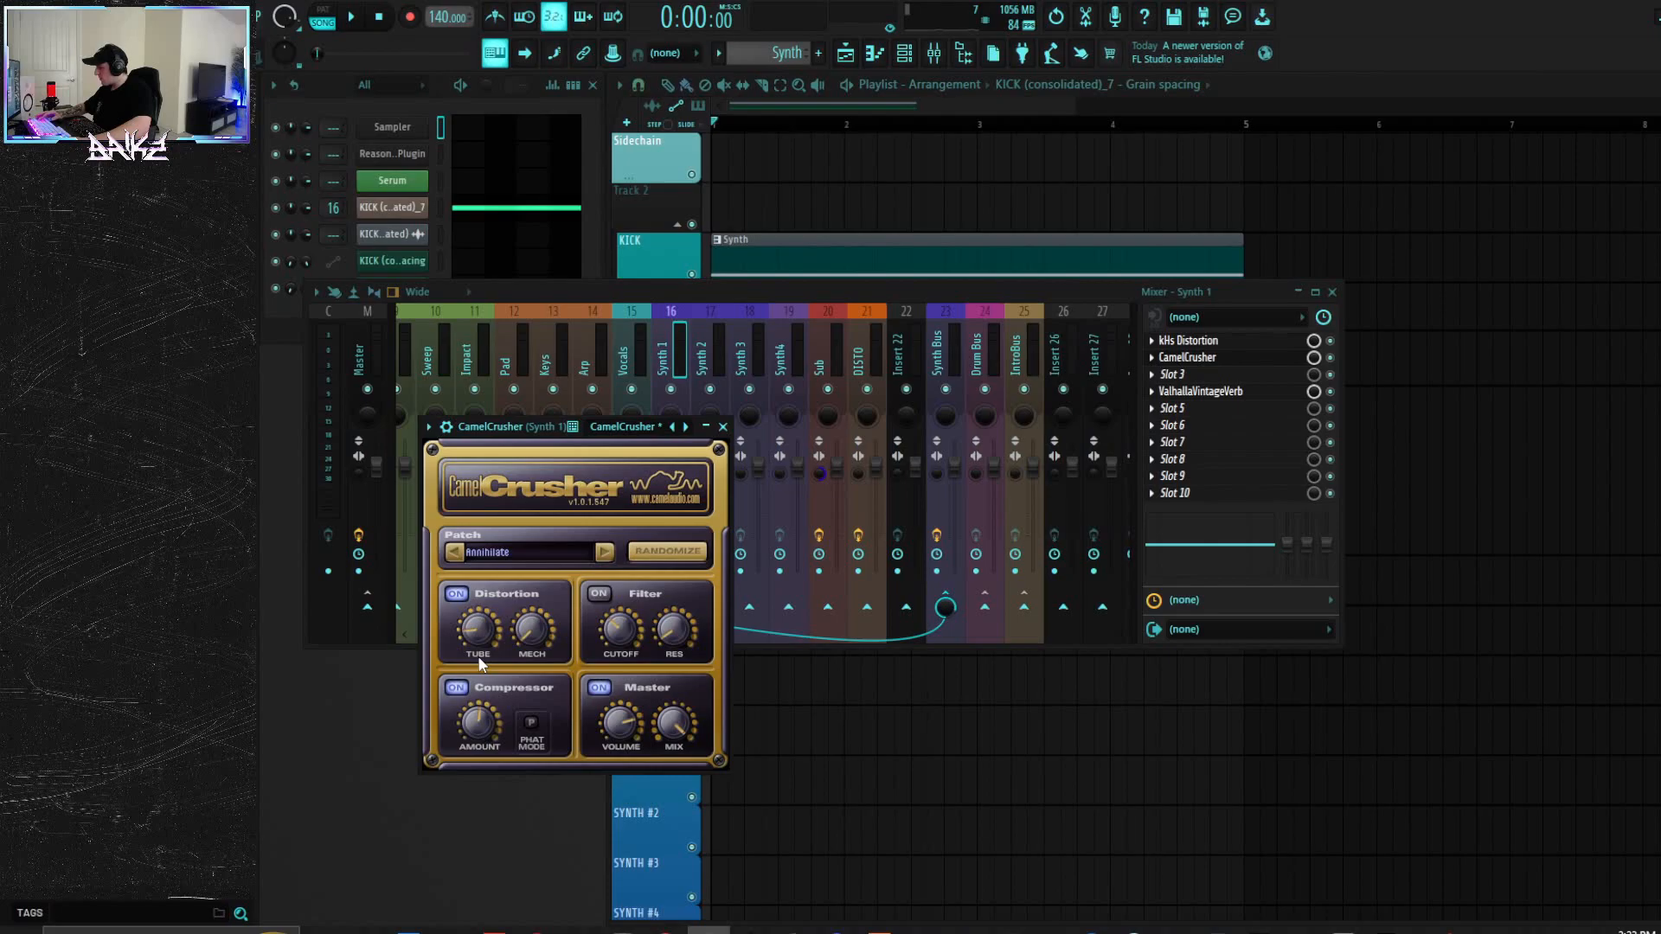
Step: Lower CamelCrusher's Tube distortion slightly while the bass plays, and close the plugin window
key(space)
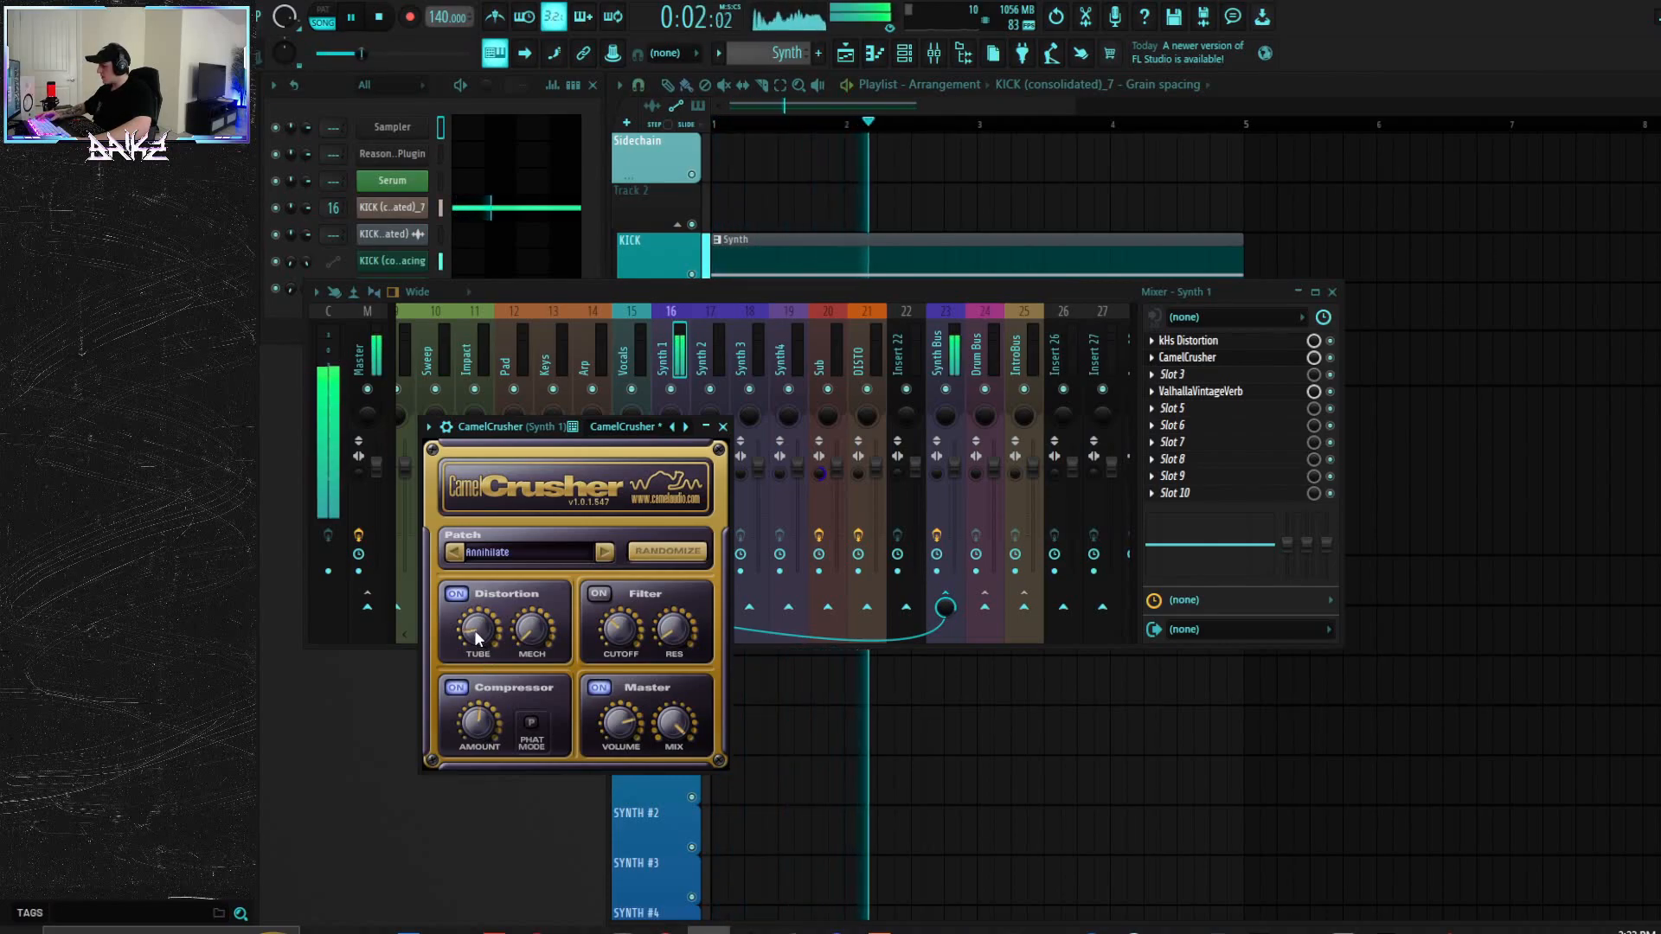
drag(472, 635, 473, 640)
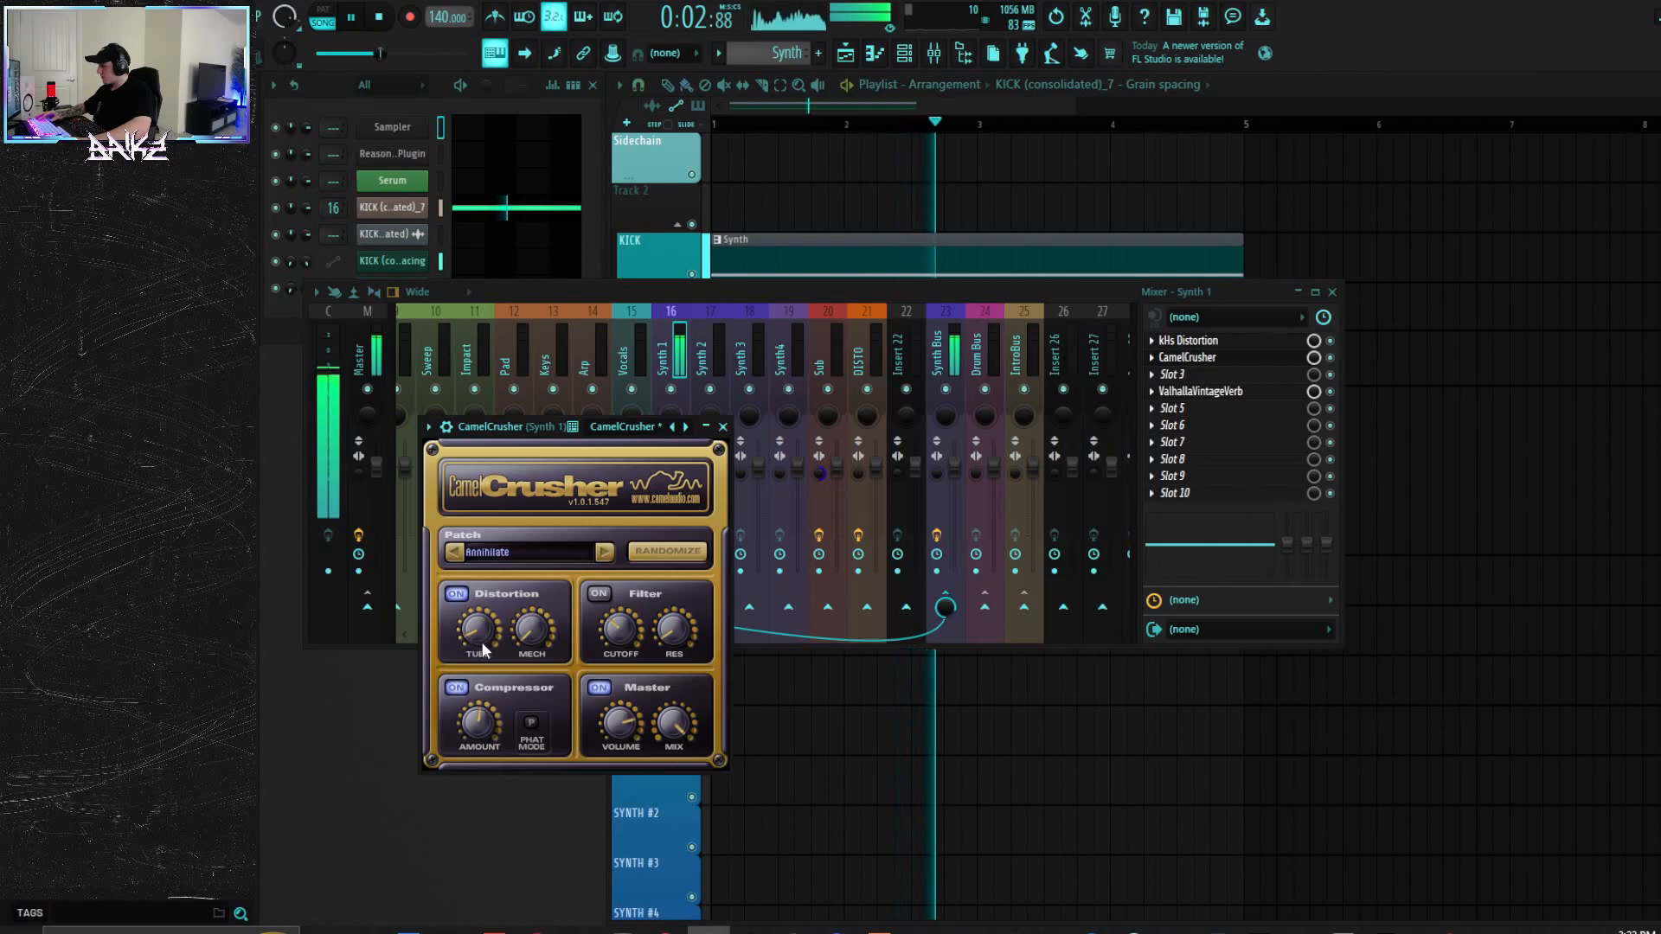
key(space)
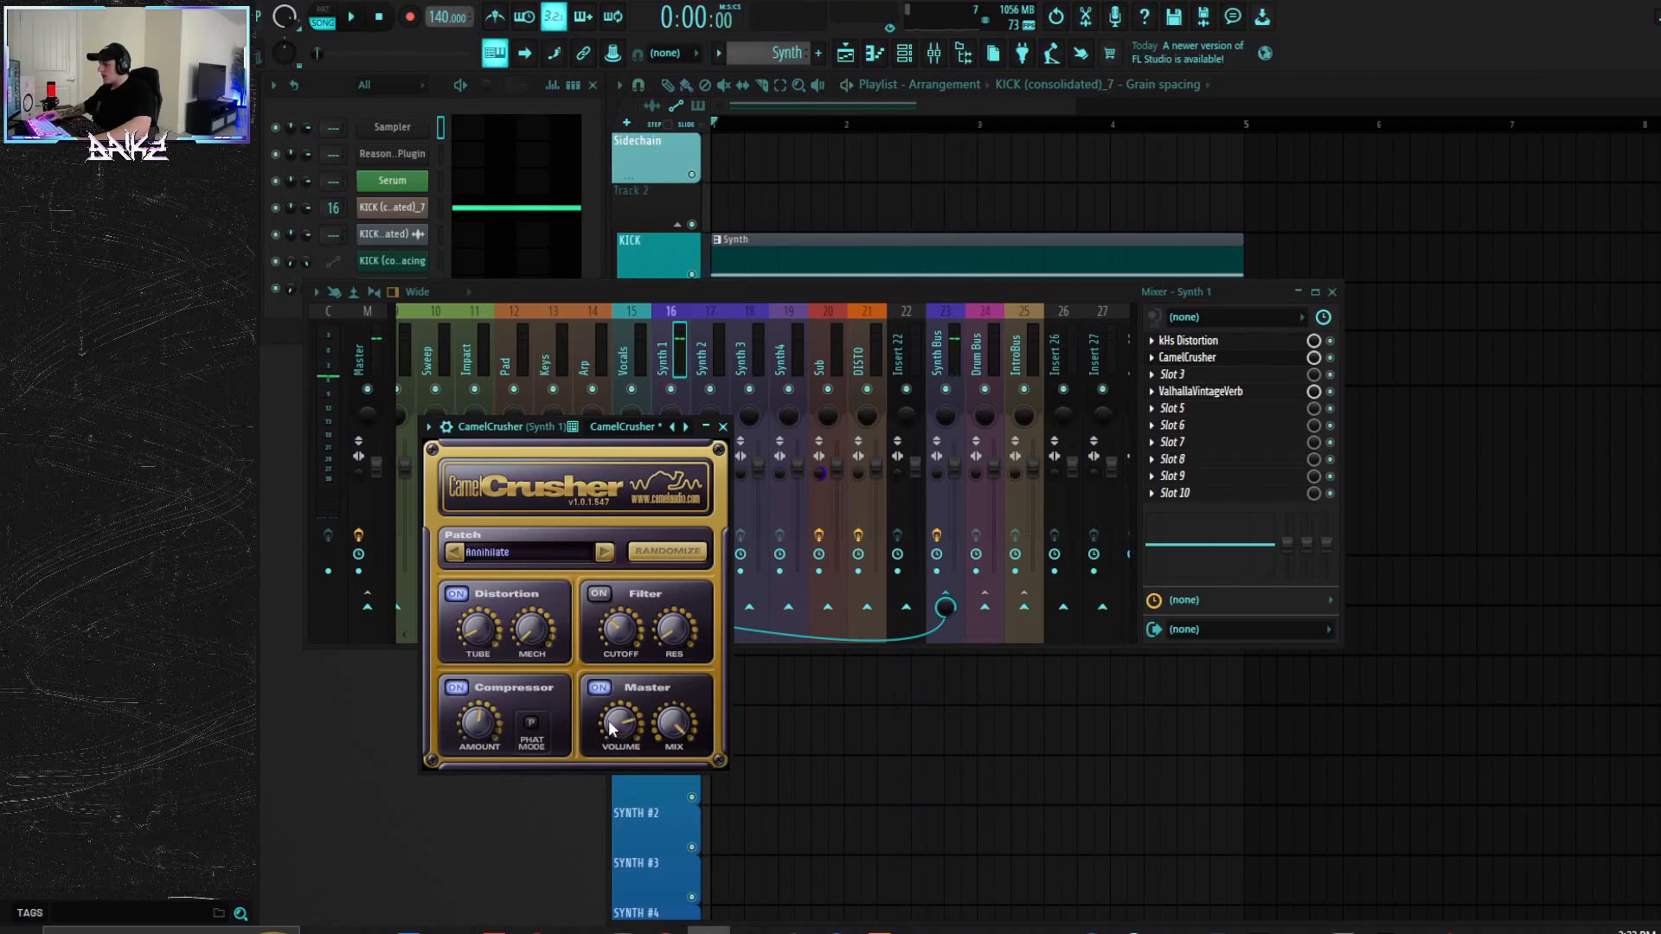
click(723, 426)
Step: Lower the Synth 1 fader and load OTT into slot 3, between CamelCrusher and the reverb
drag(686, 478, 686, 495)
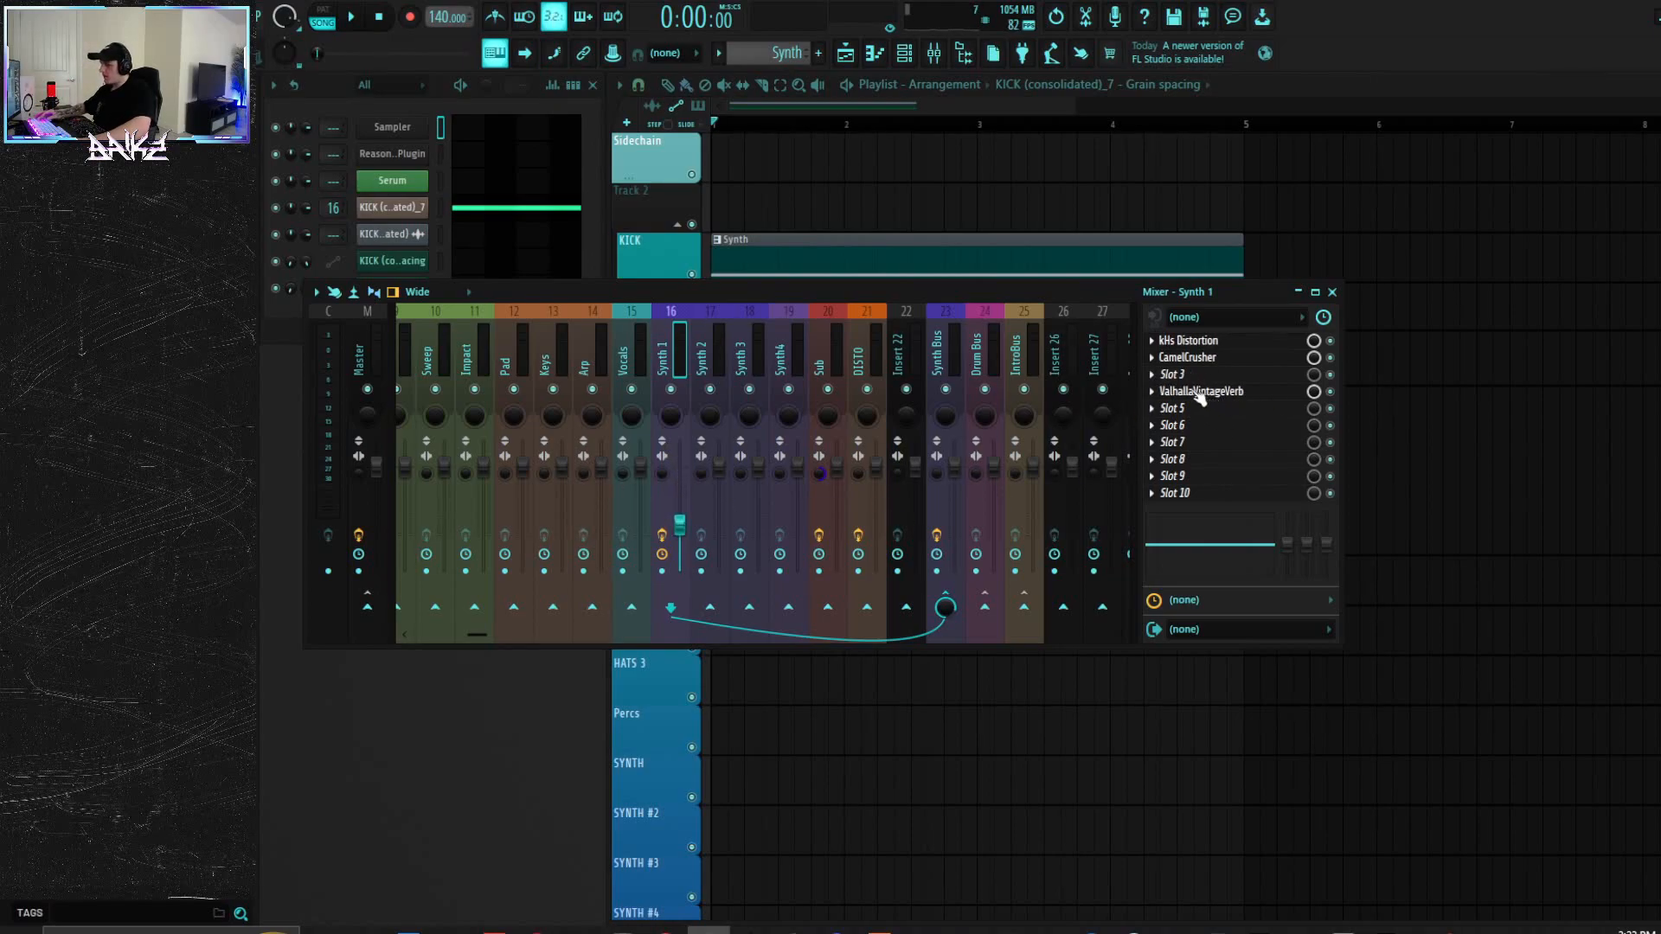
click(1156, 376)
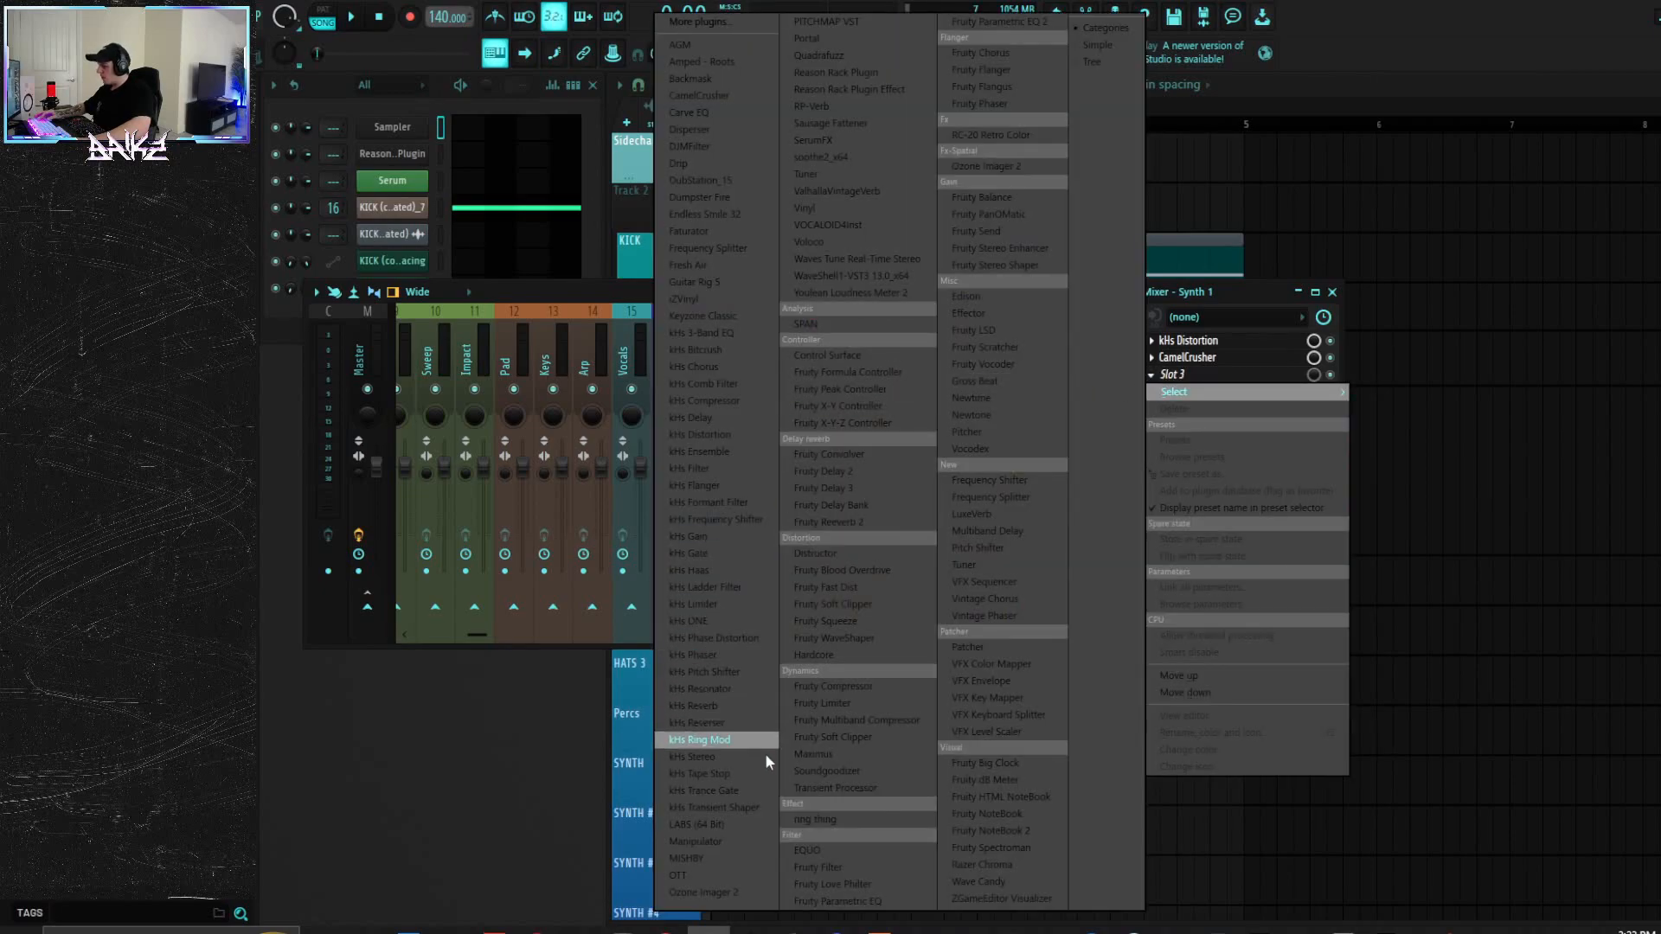
click(729, 878)
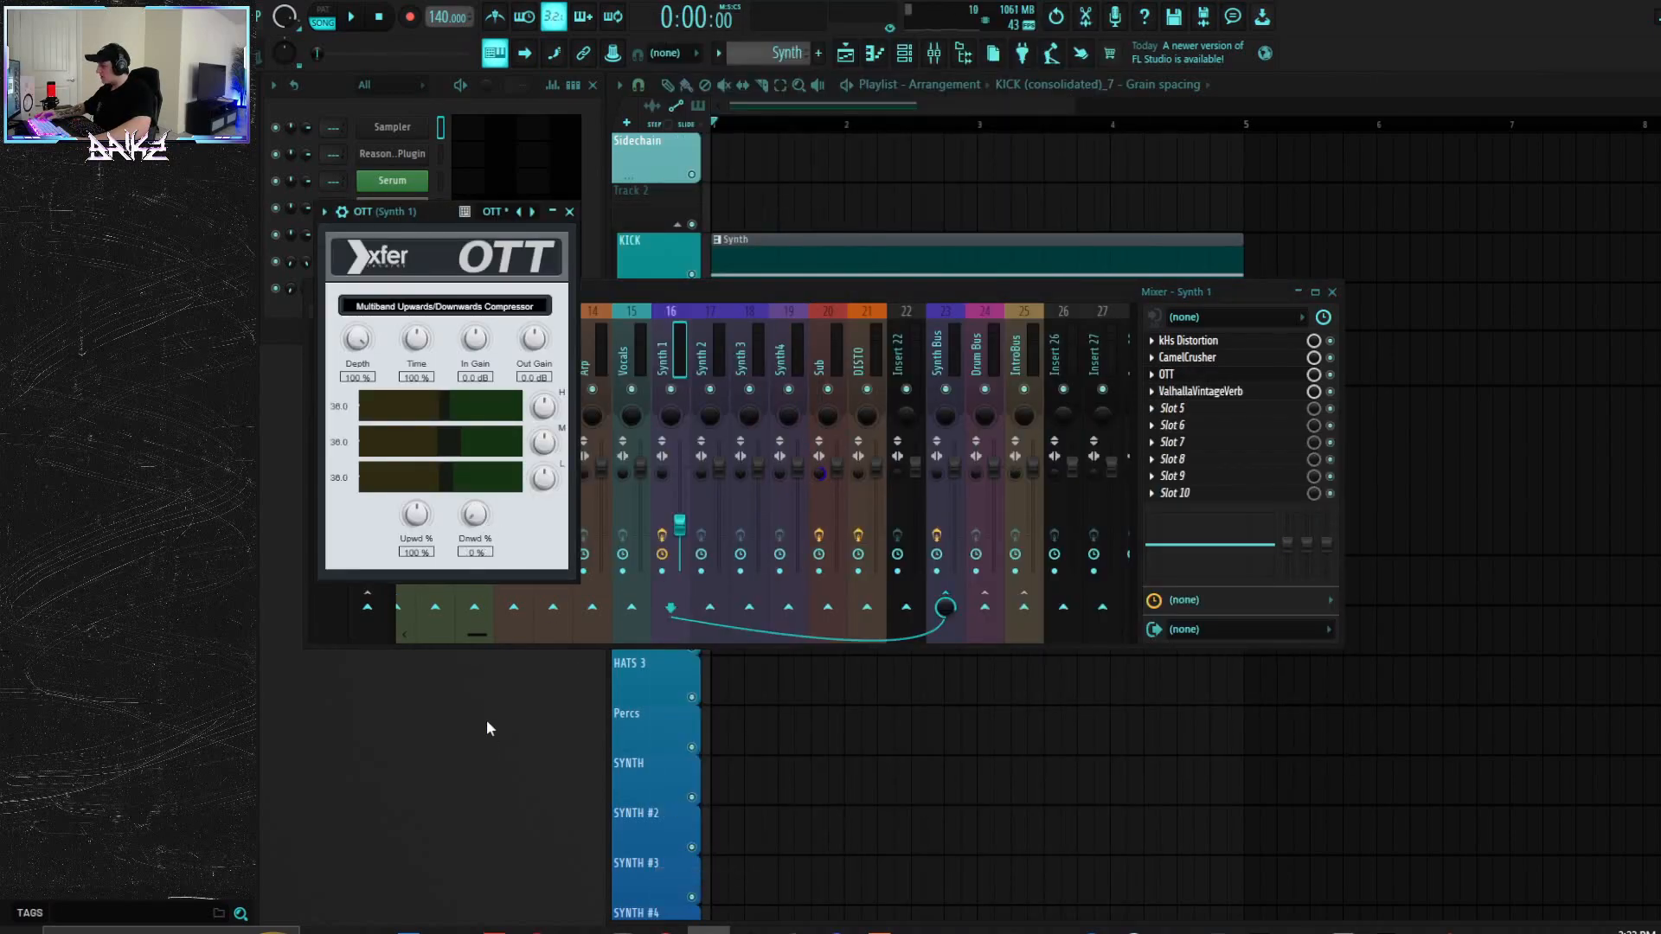
Step: Raise the Synth 1 fader slightly while previewing the bass
click(689, 520)
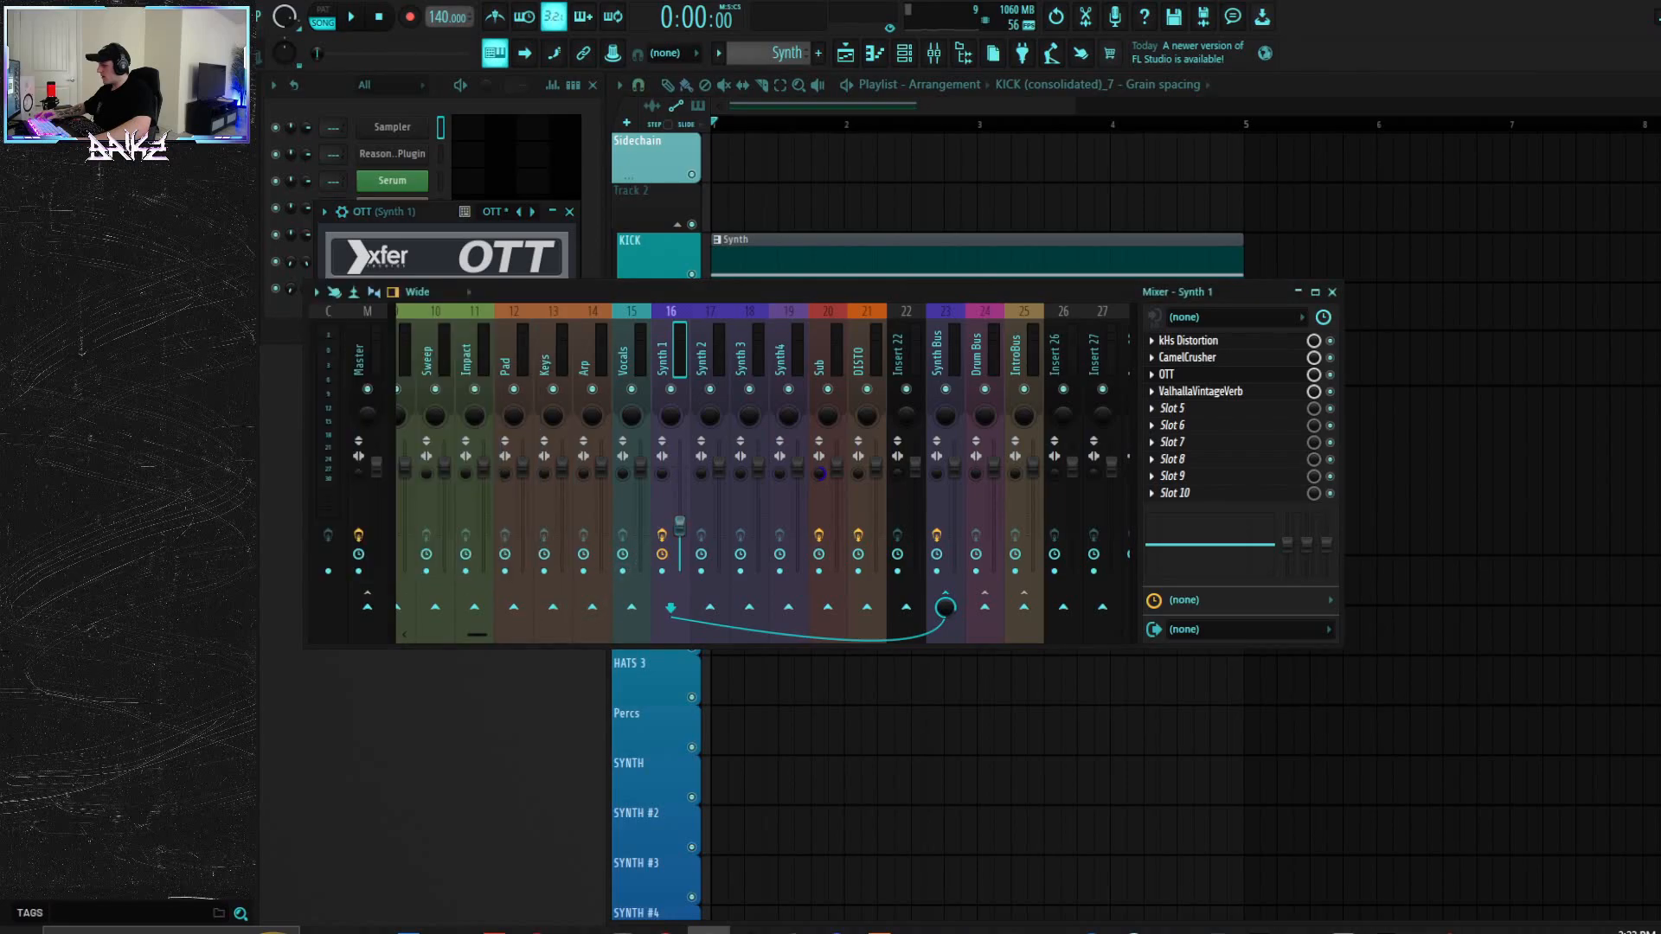
drag(797, 298, 890, 363)
key(space)
drag(768, 603, 768, 585)
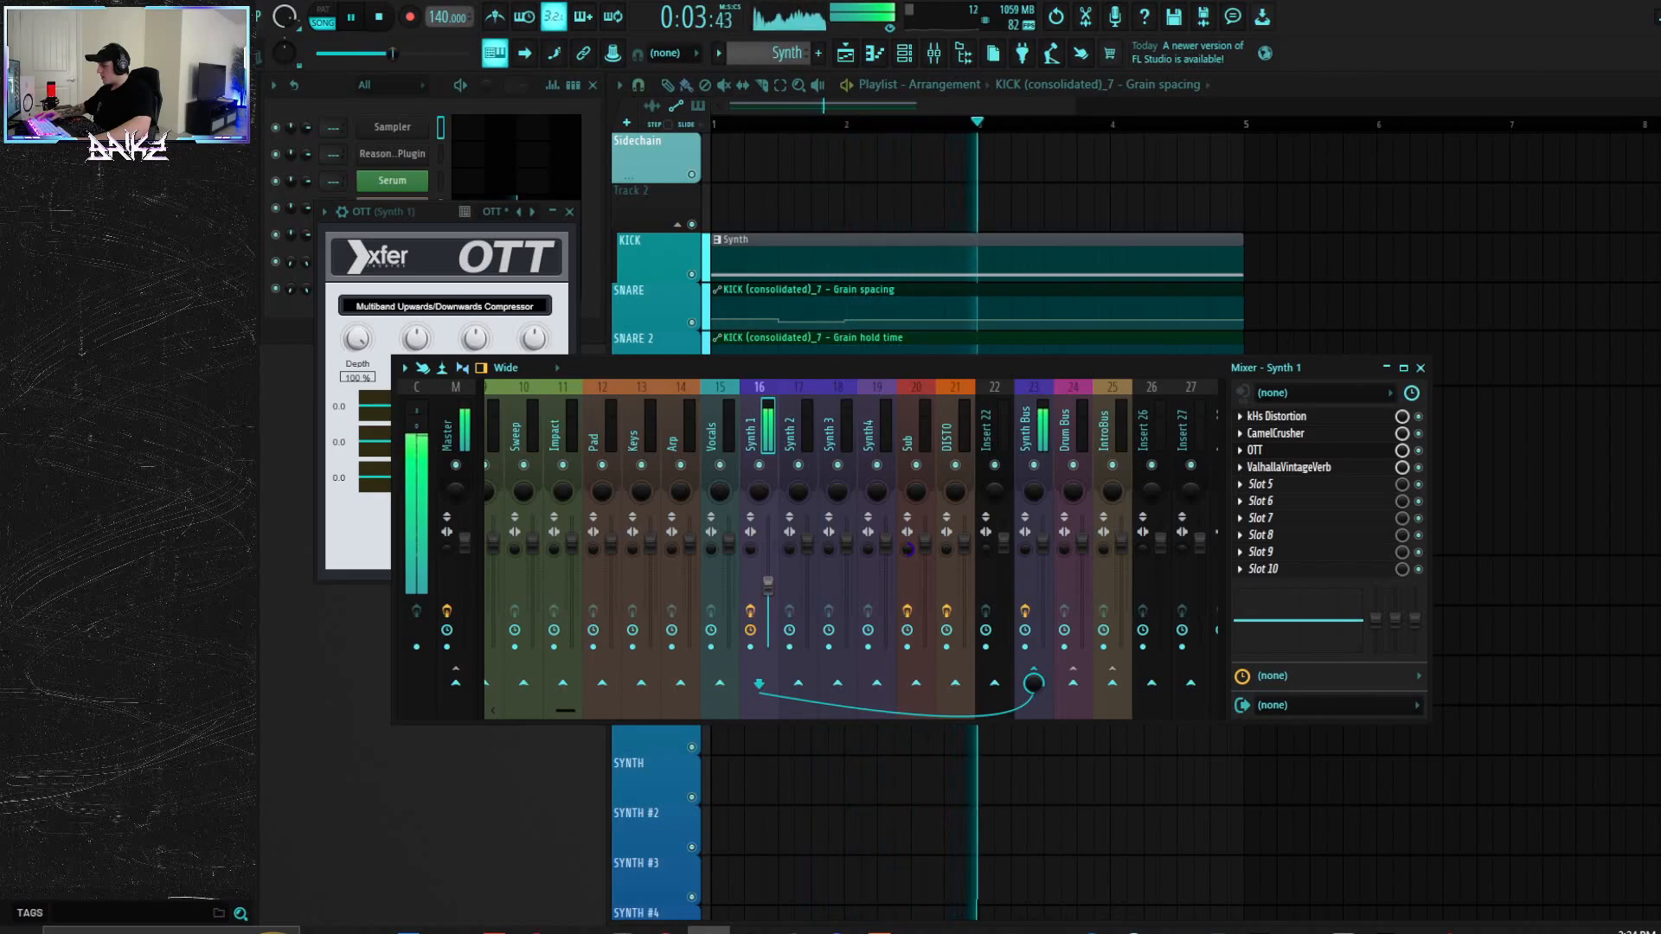
key(space)
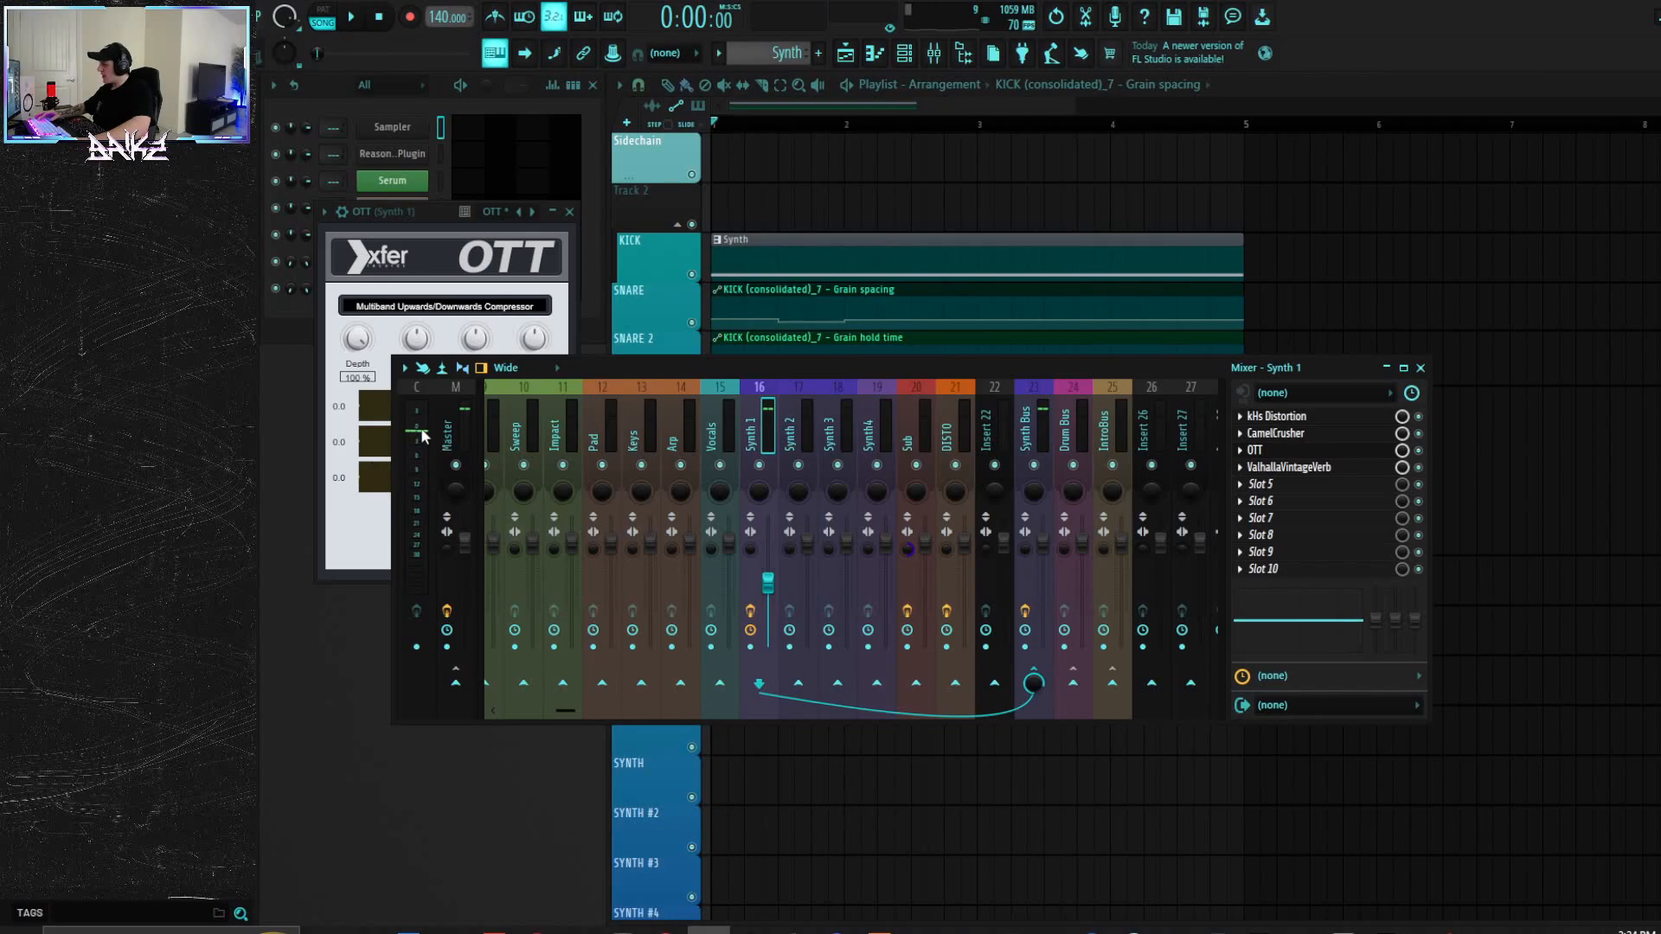
Step: Bring the OTT window to the front and check its meters while the bass plays
drag(418, 211, 411, 248)
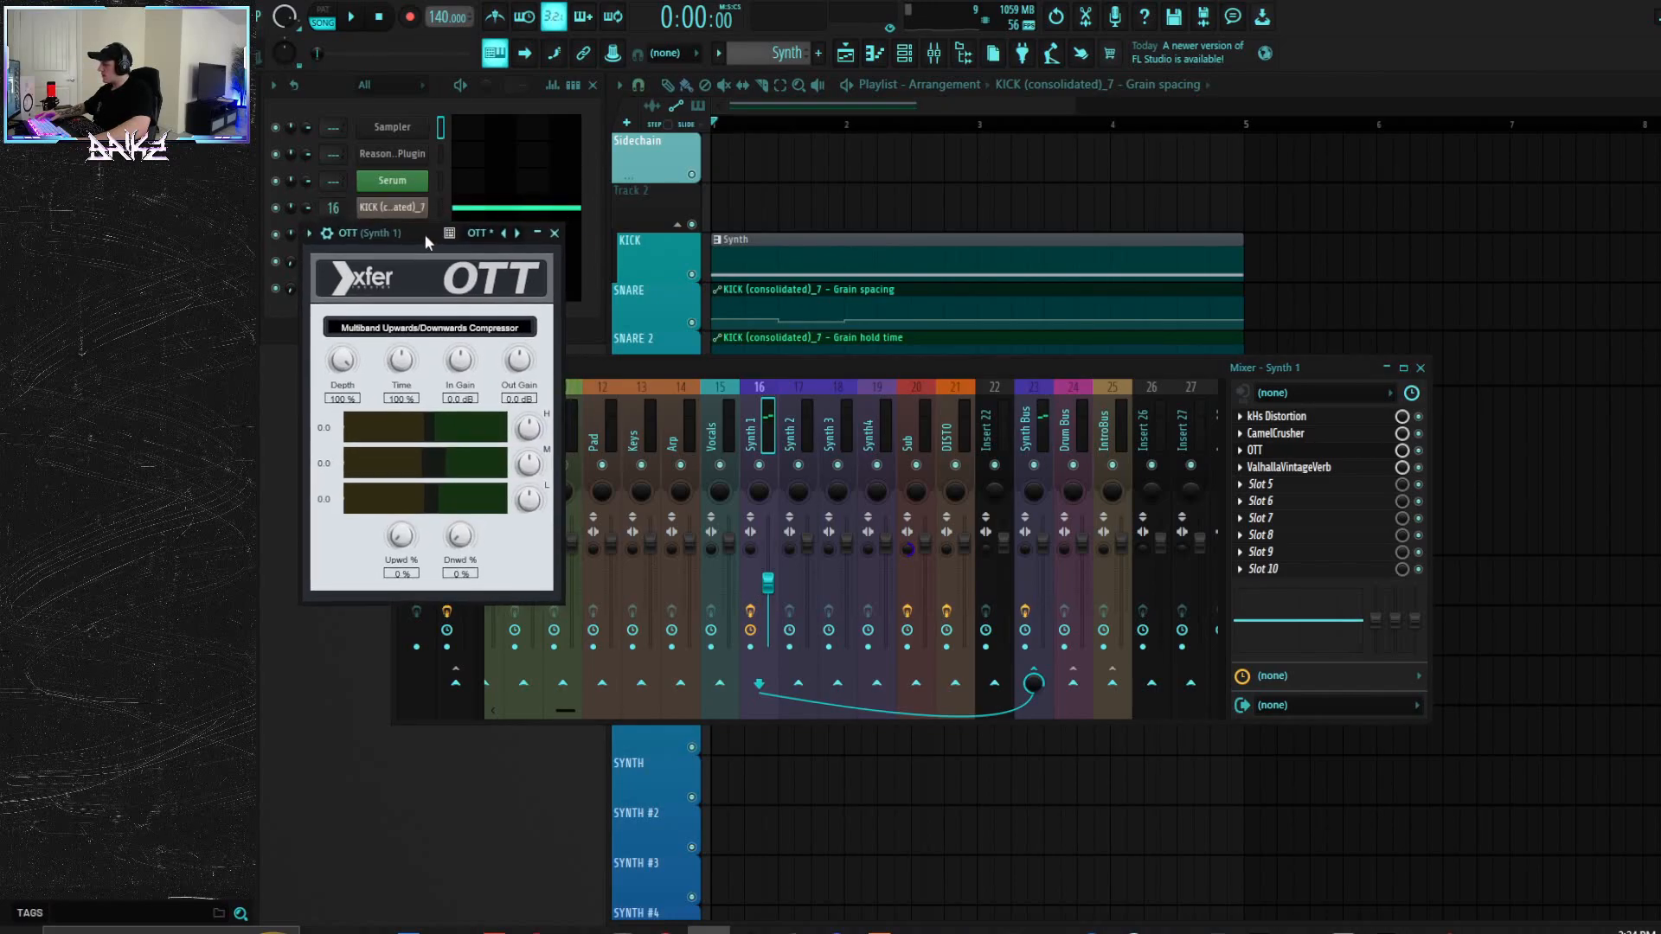
key(space)
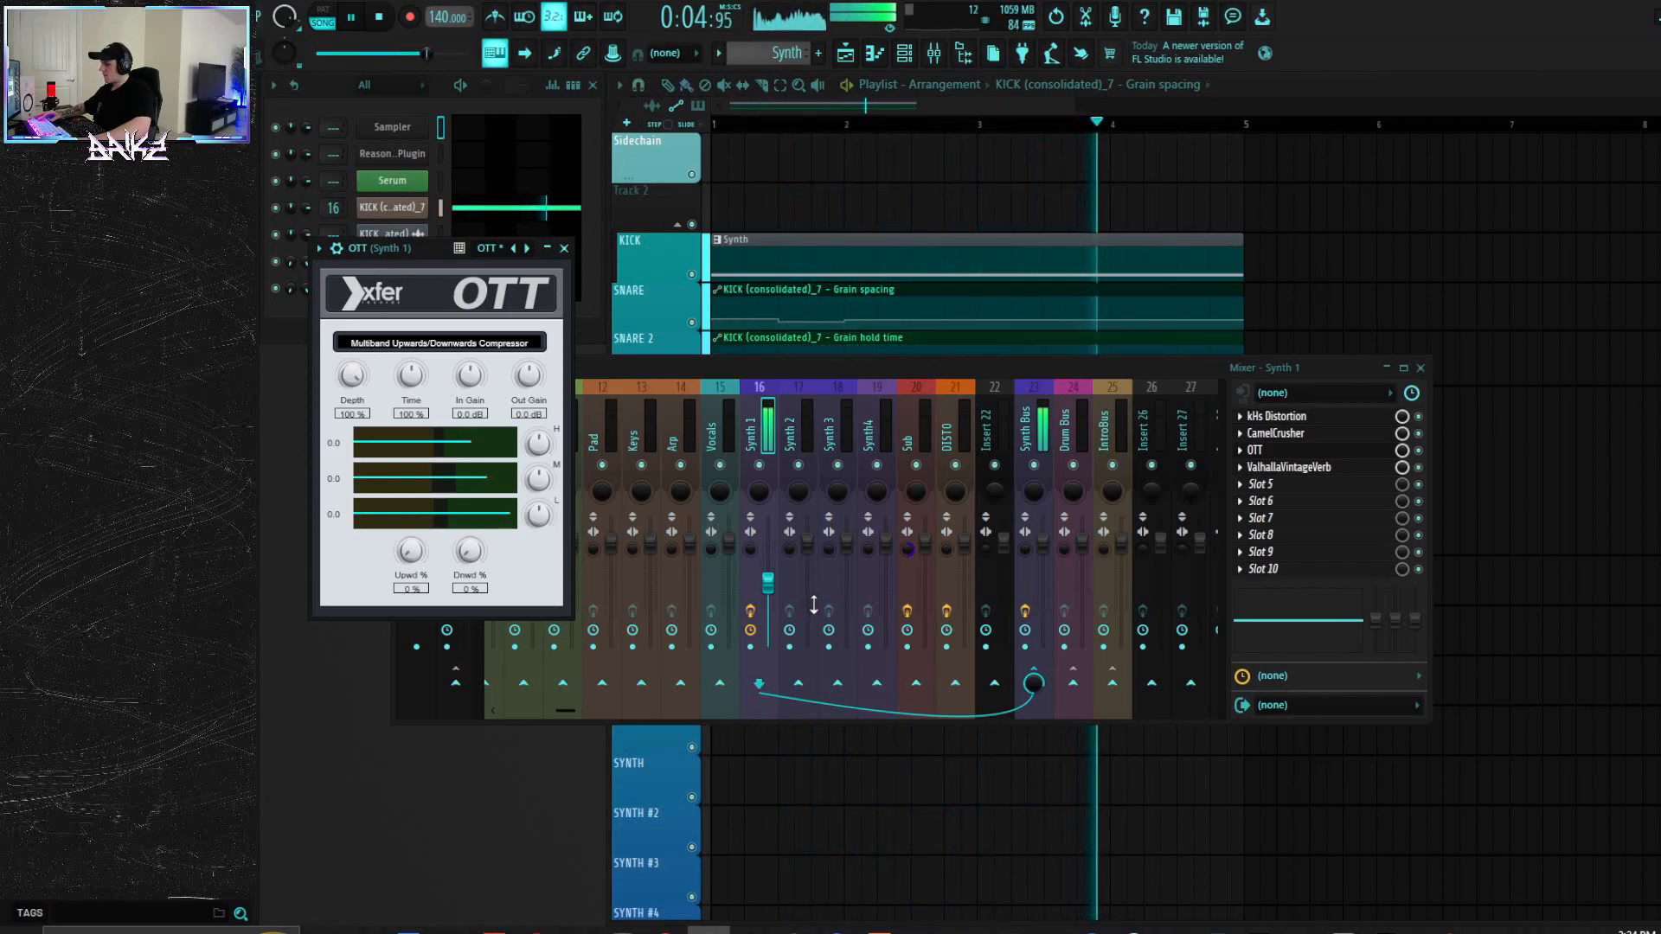
key(space)
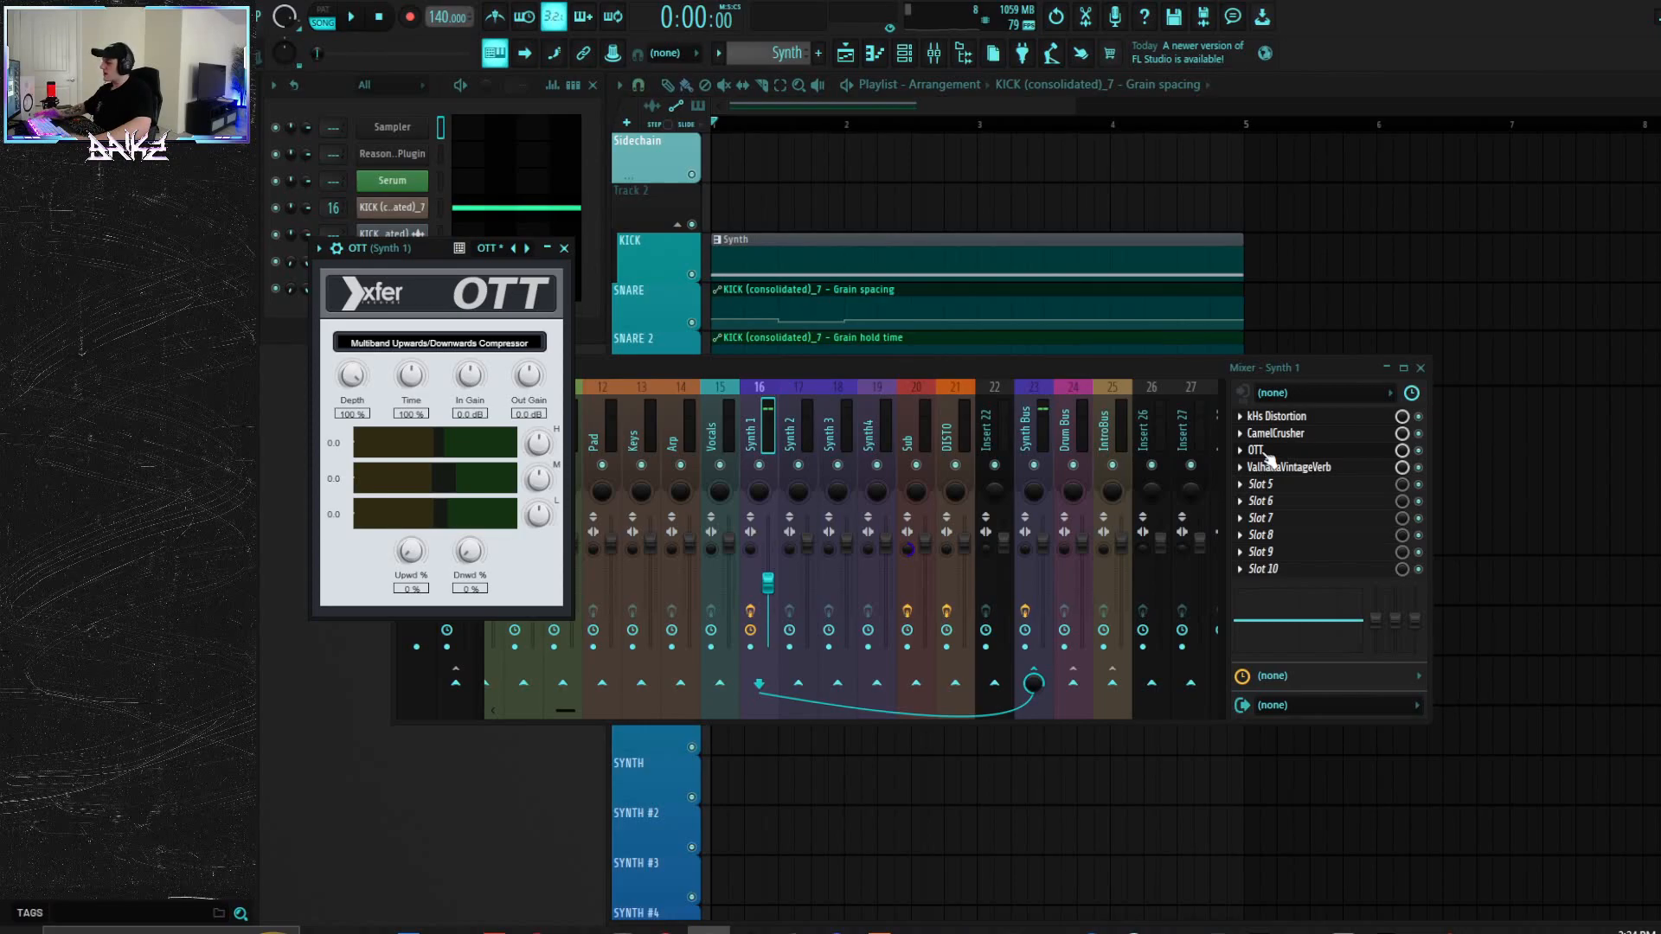
Step: Disable all four effects on Synth 1, reset its fader to default and preview the dry bass
click(1418, 417)
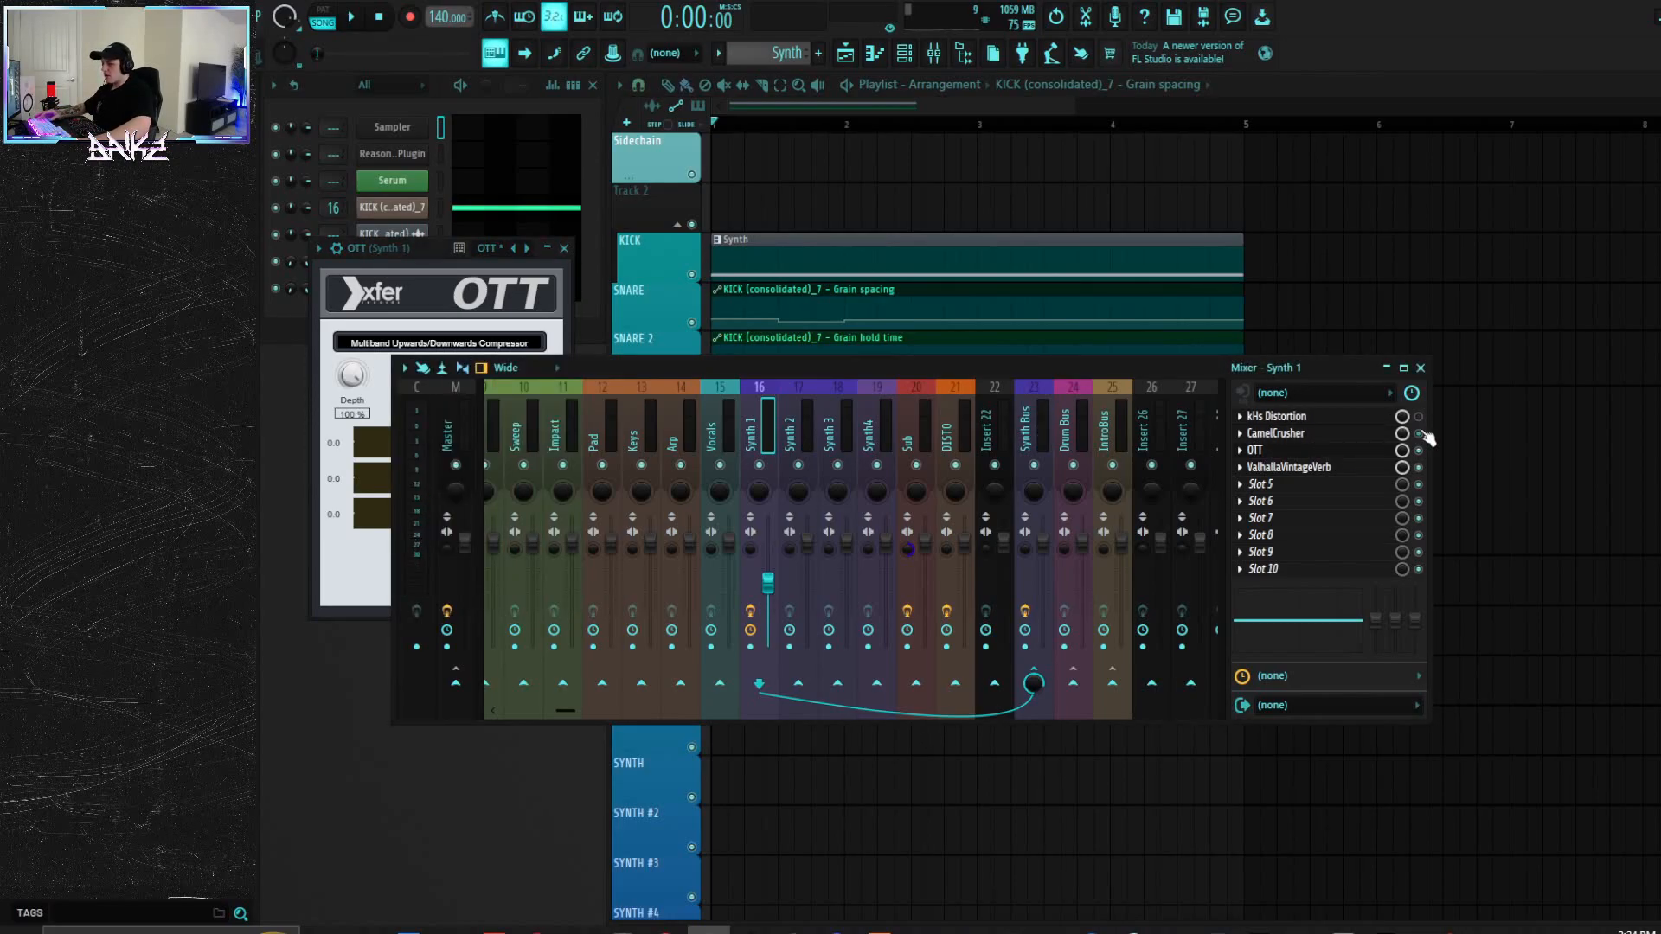
right_click(770, 583)
click(794, 591)
key(space)
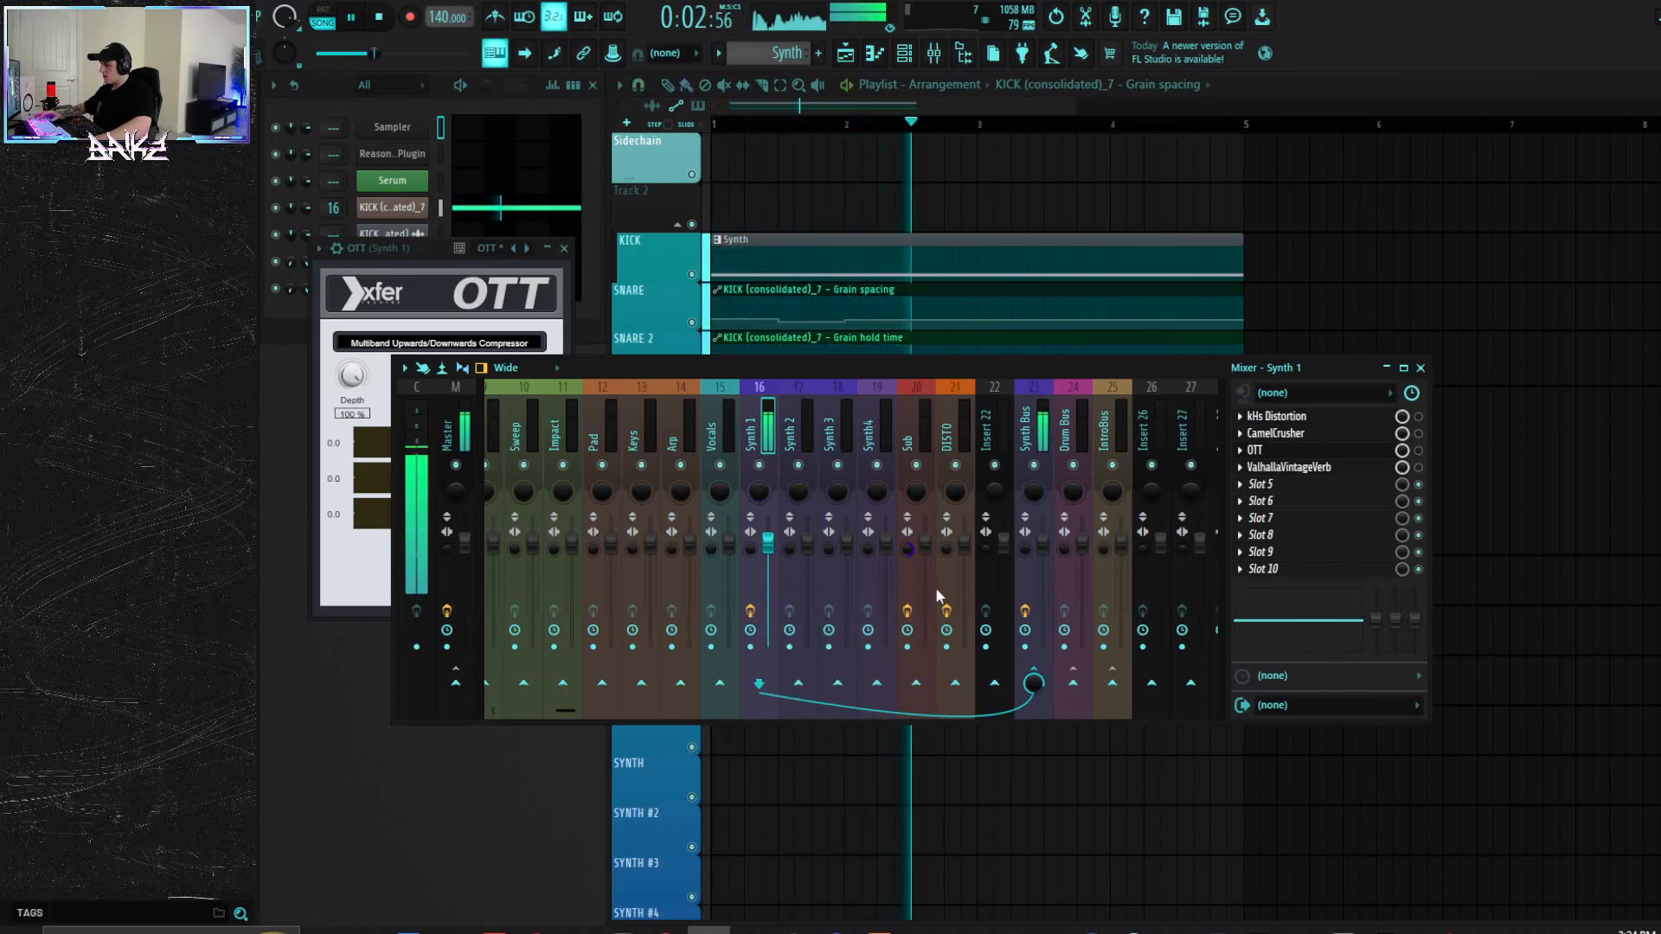
key(space)
Step: Restore the Synth 1 fader level and its effects, and replay the processed bass for comparison
key(ctrl+z)
key(ctrl+z)
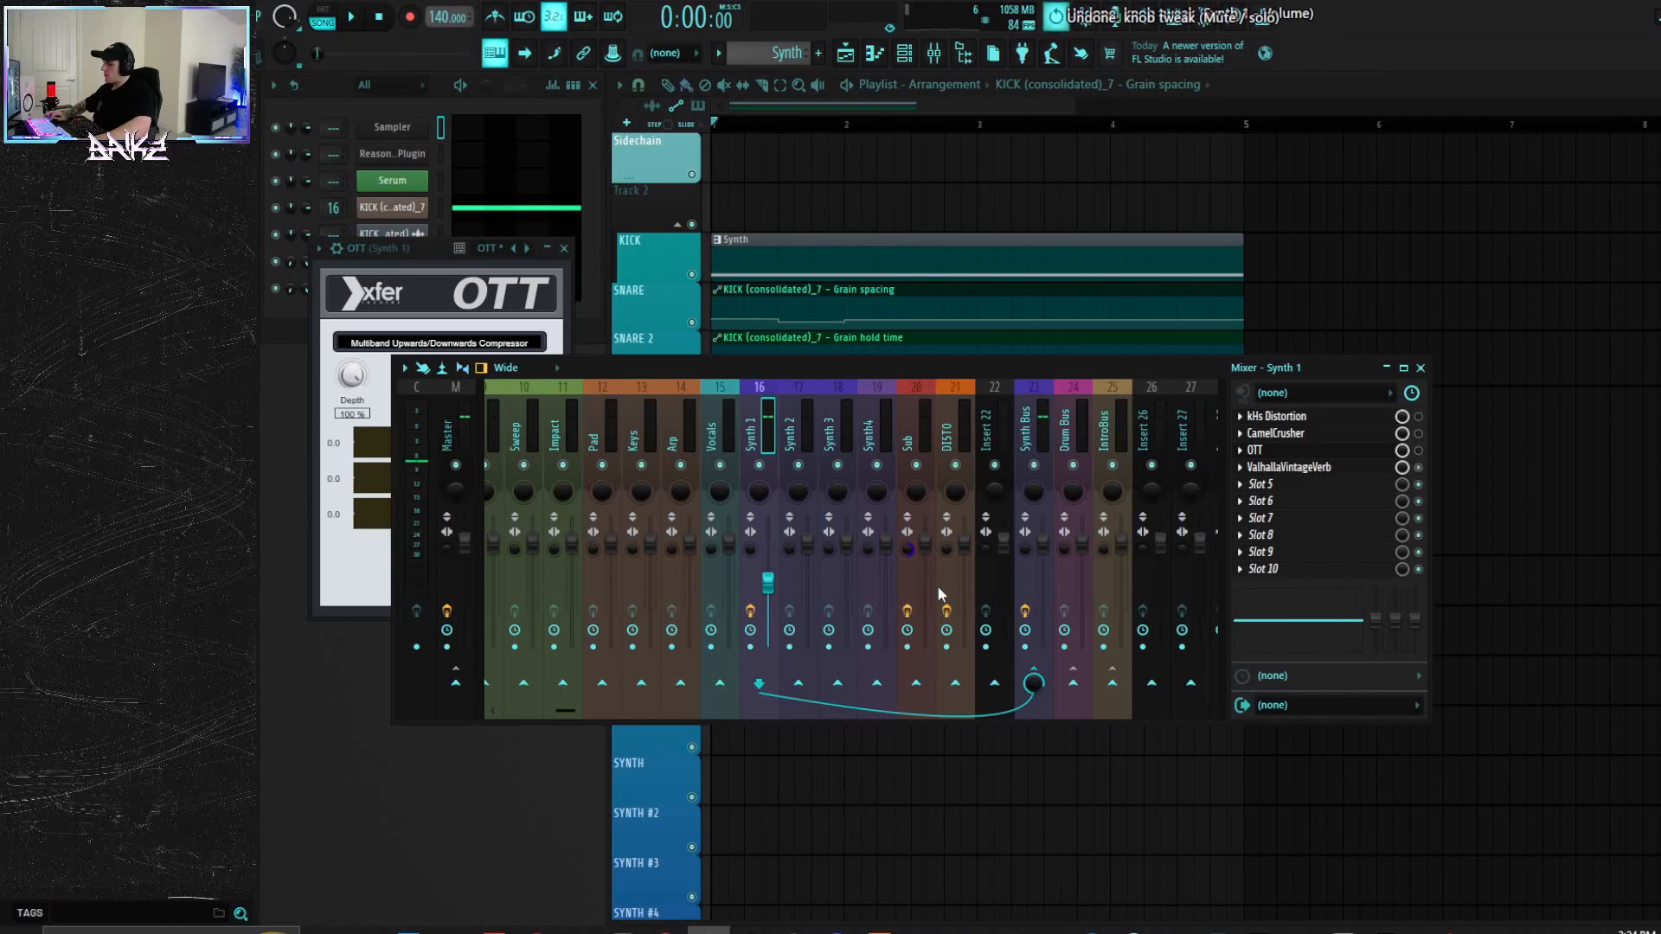
key(space)
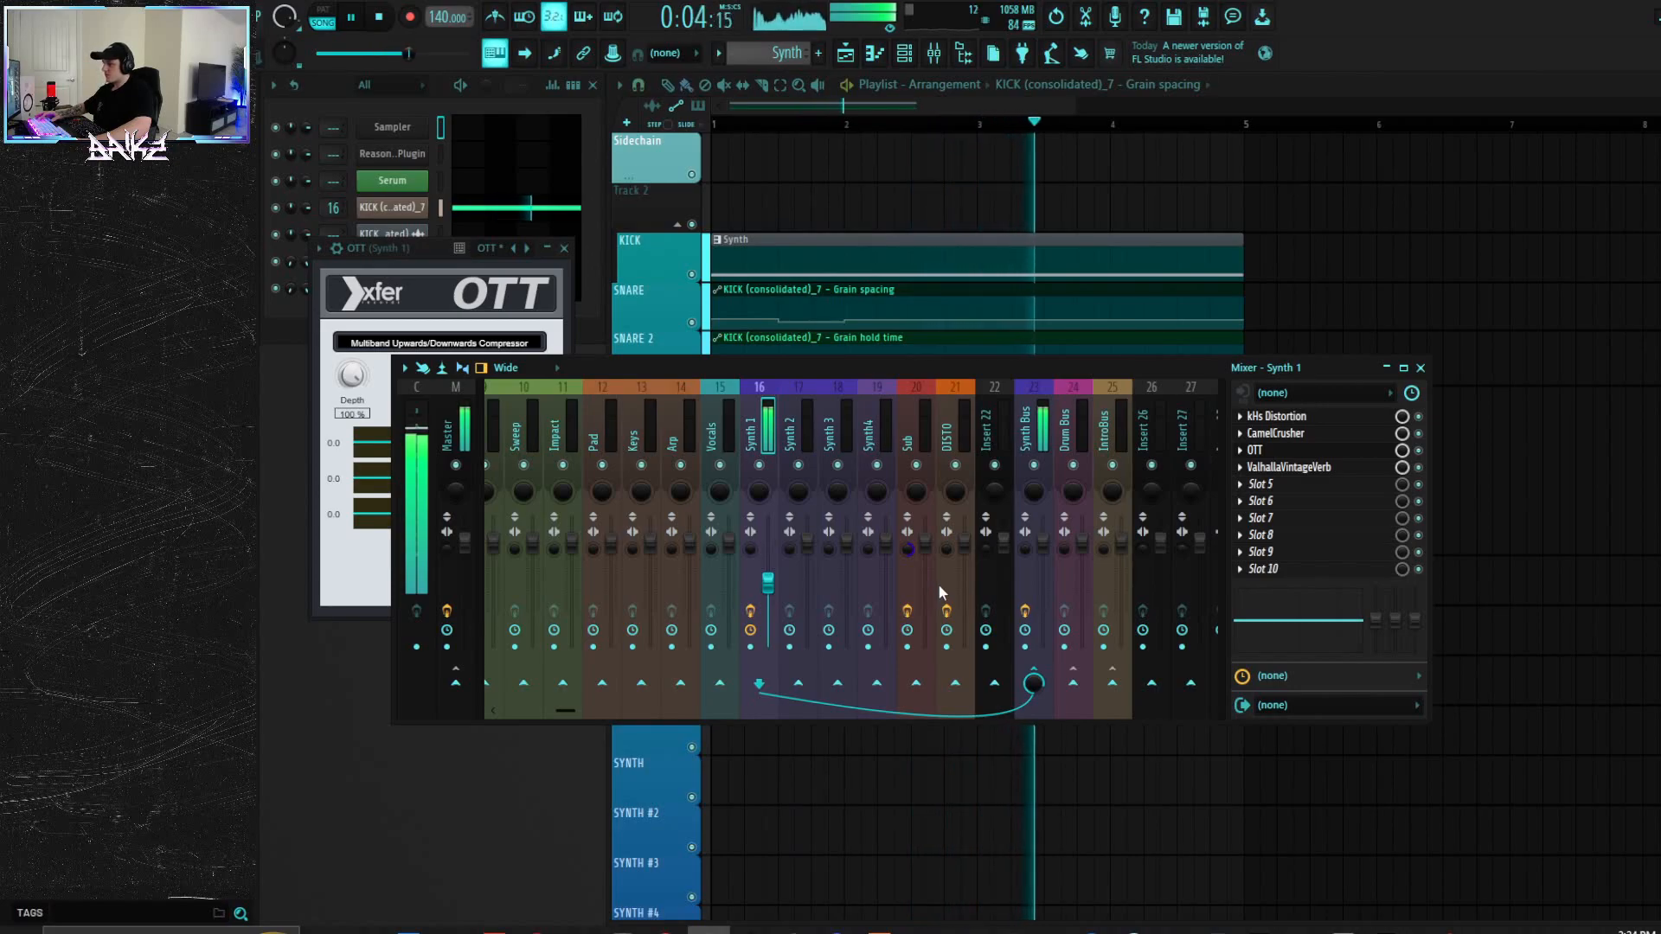
key(space)
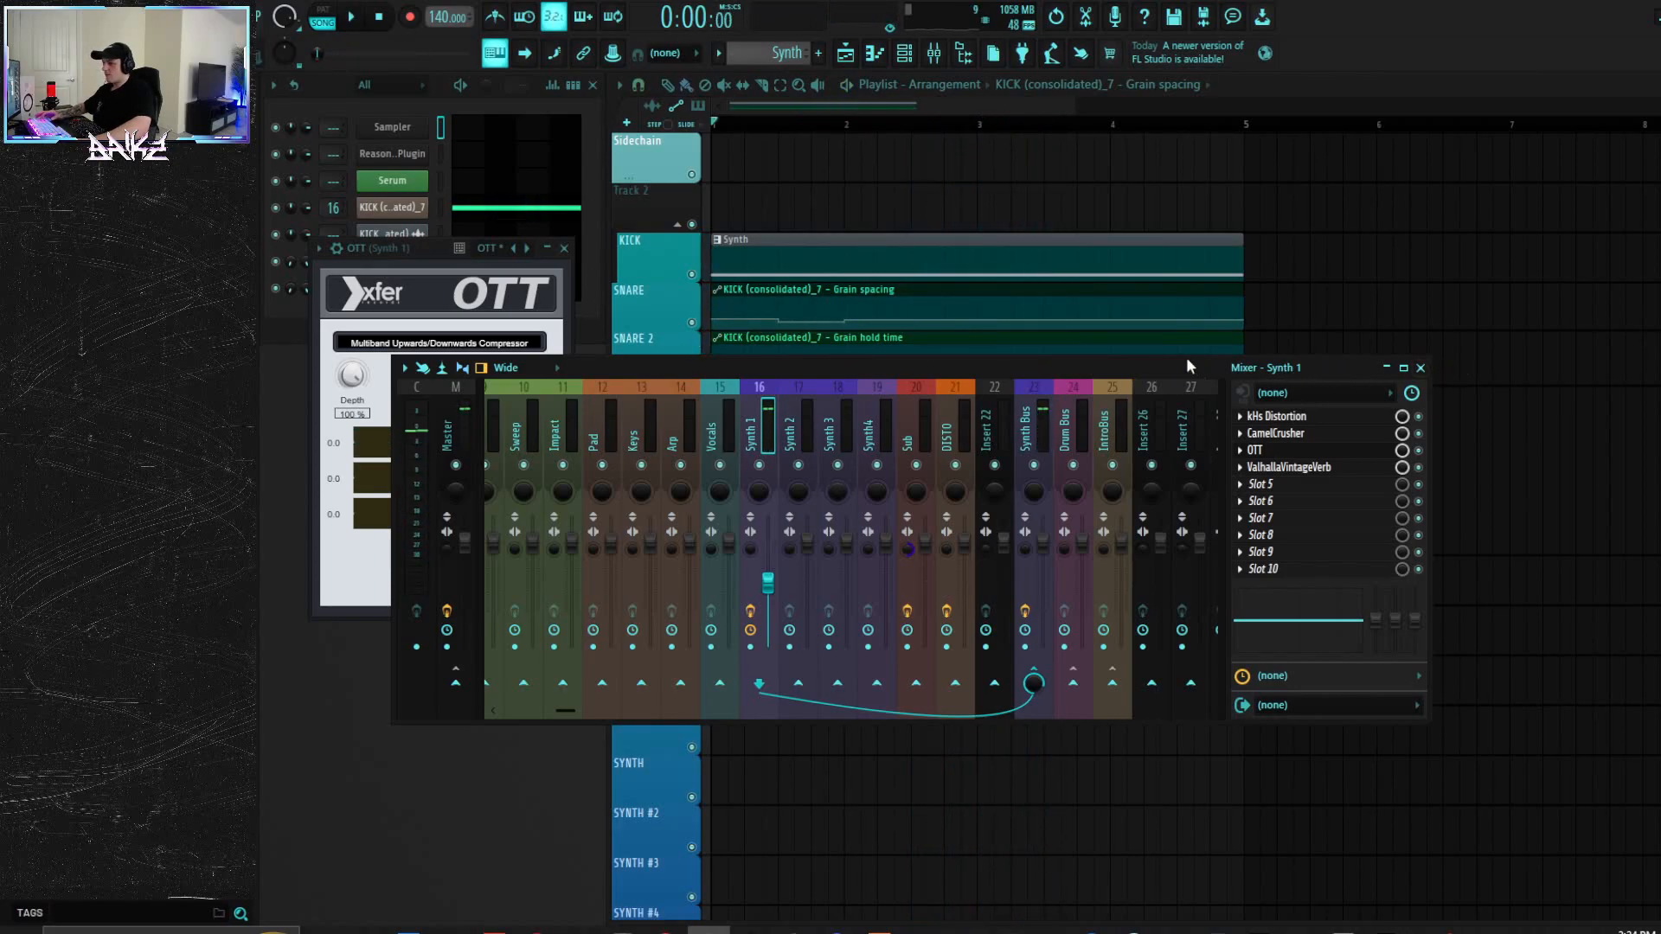
Step: Close the OTT window and review the effect chains on the Synth Bus and Synth 1 mixer channels
drag(1187, 366, 1146, 371)
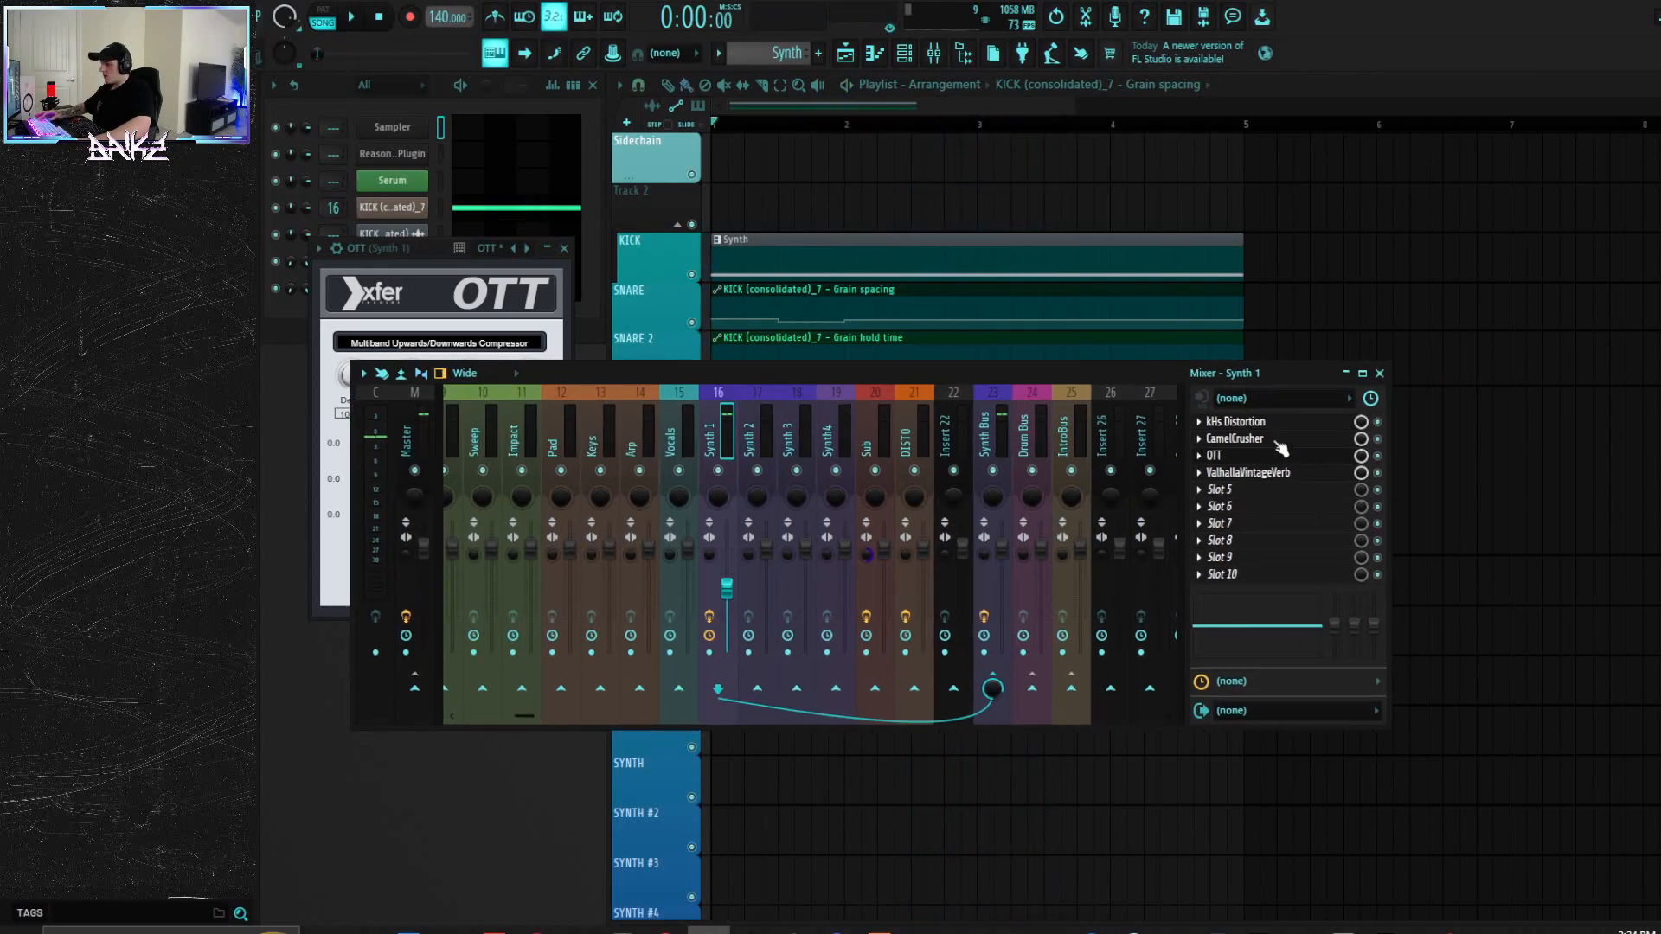
click(984, 446)
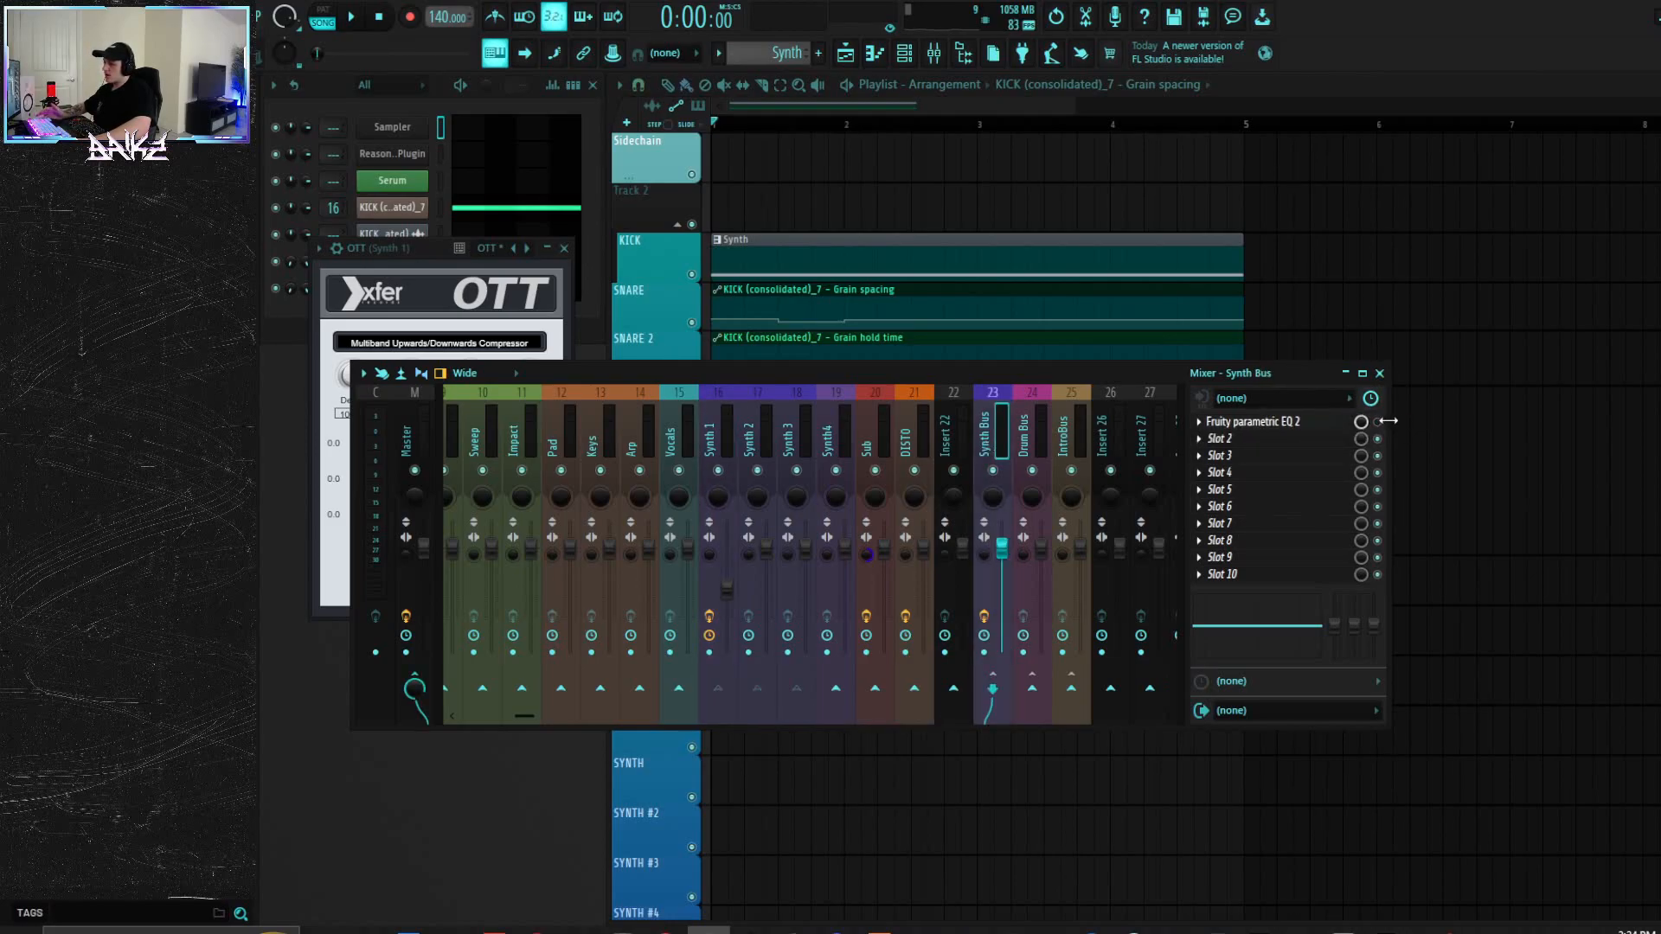
click(564, 248)
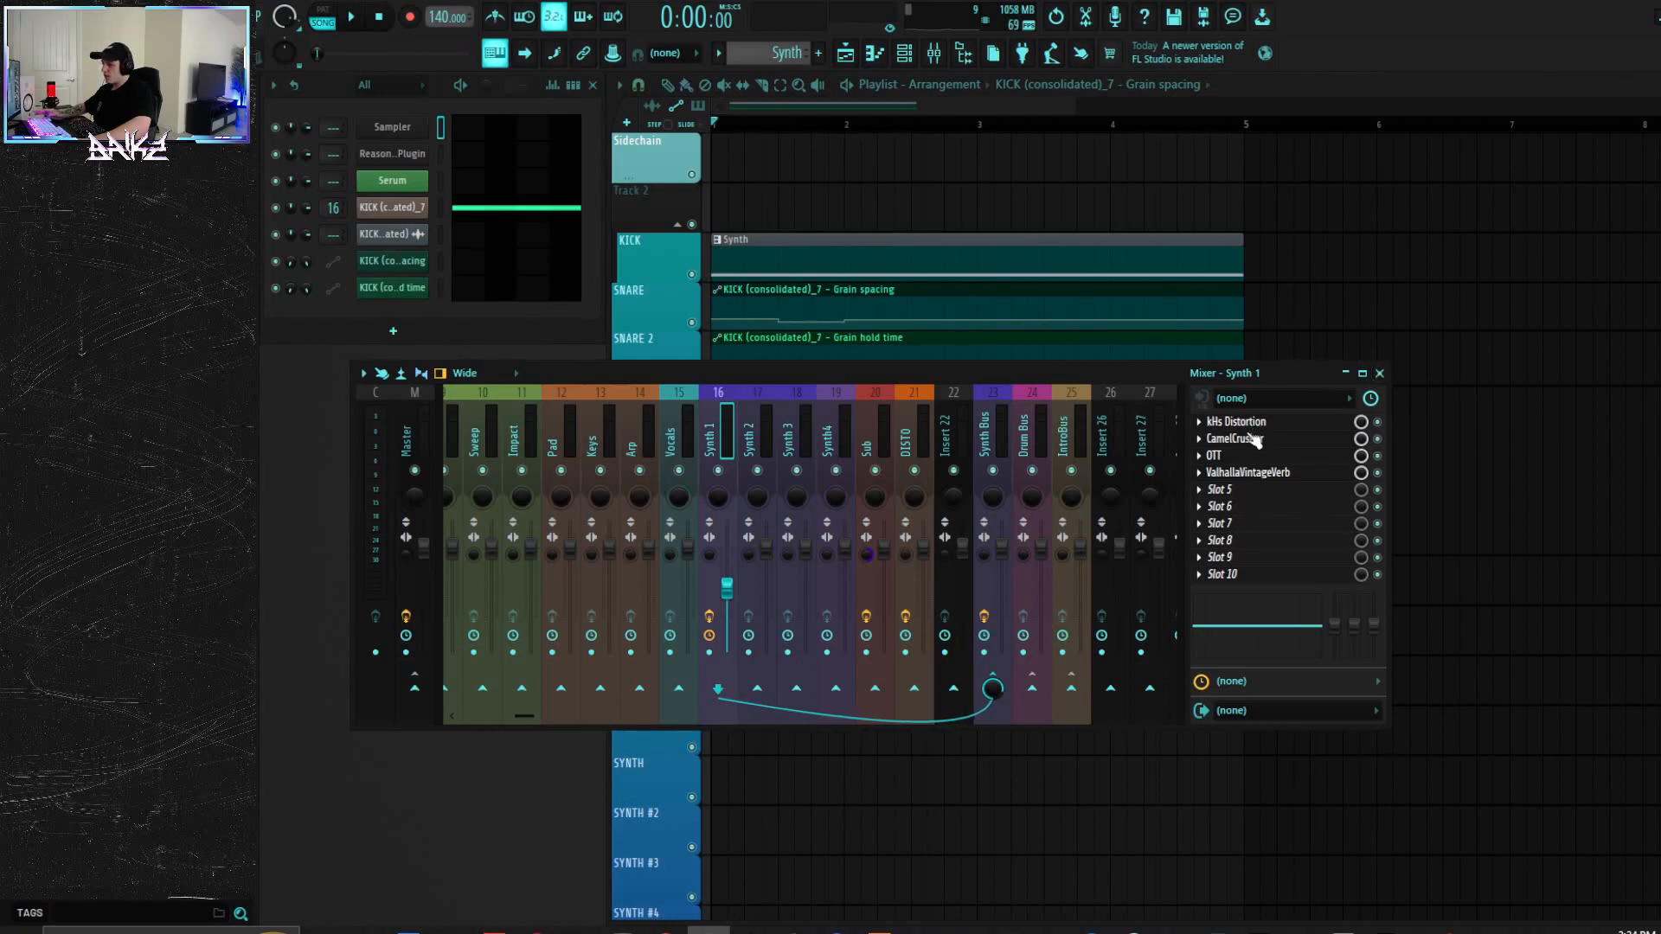
click(985, 446)
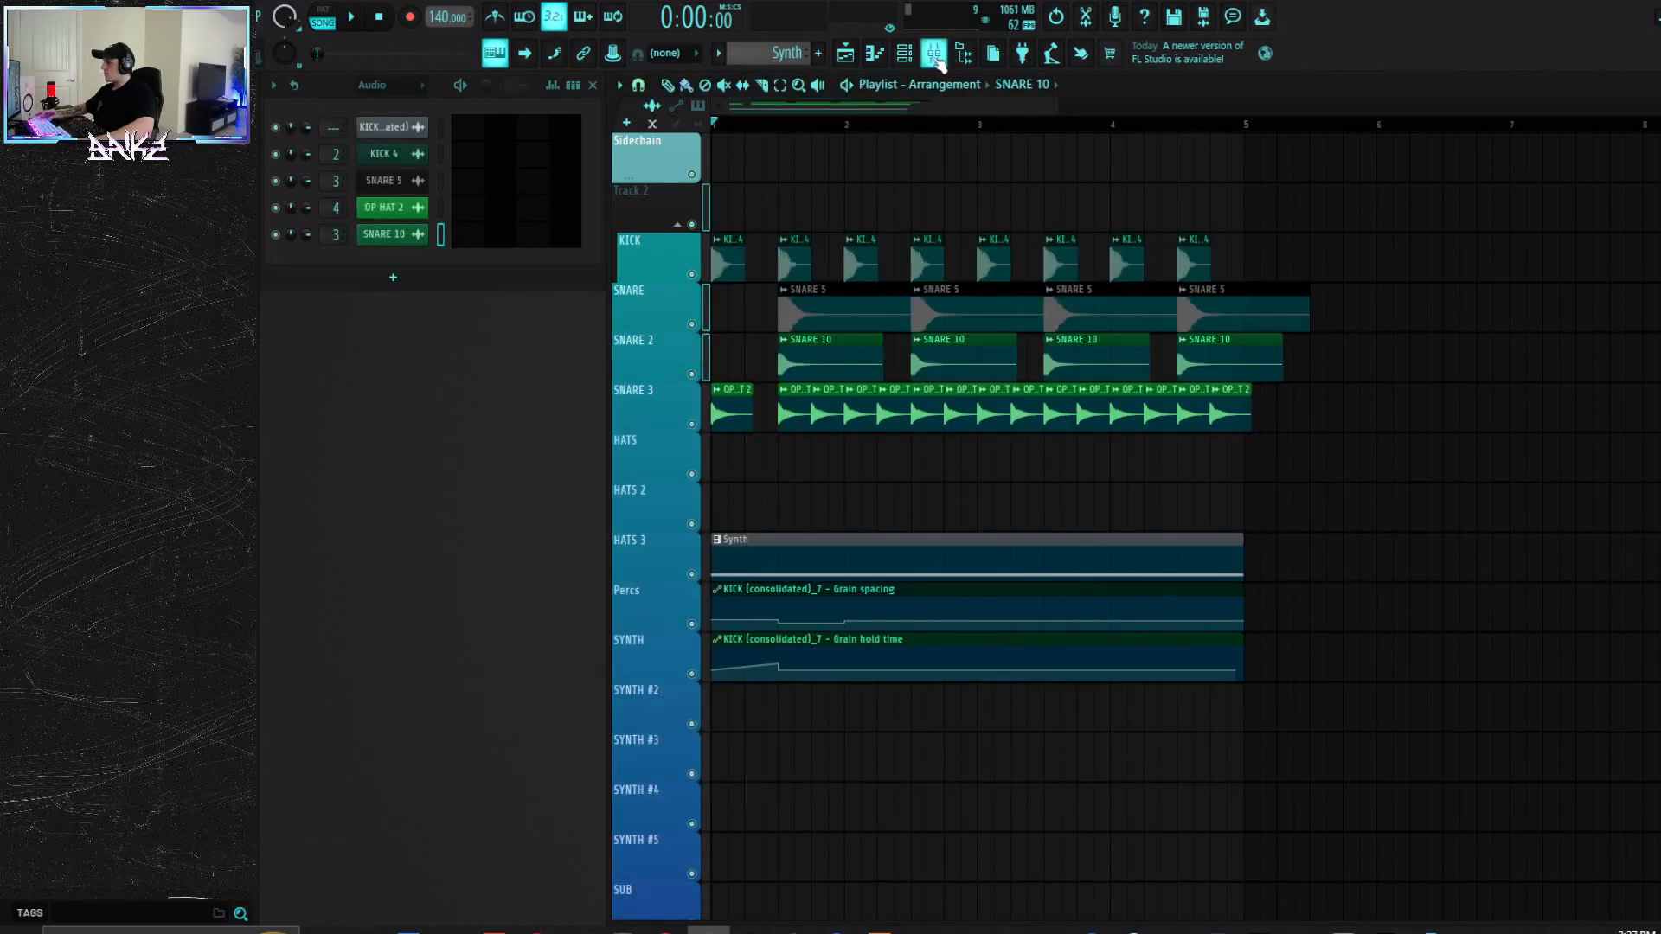
Step: Create an automation clip for the mix level of Fruity parametric EQ 2 on the Synth Bus mixer channel
click(936, 57)
drag(1110, 453, 1115, 429)
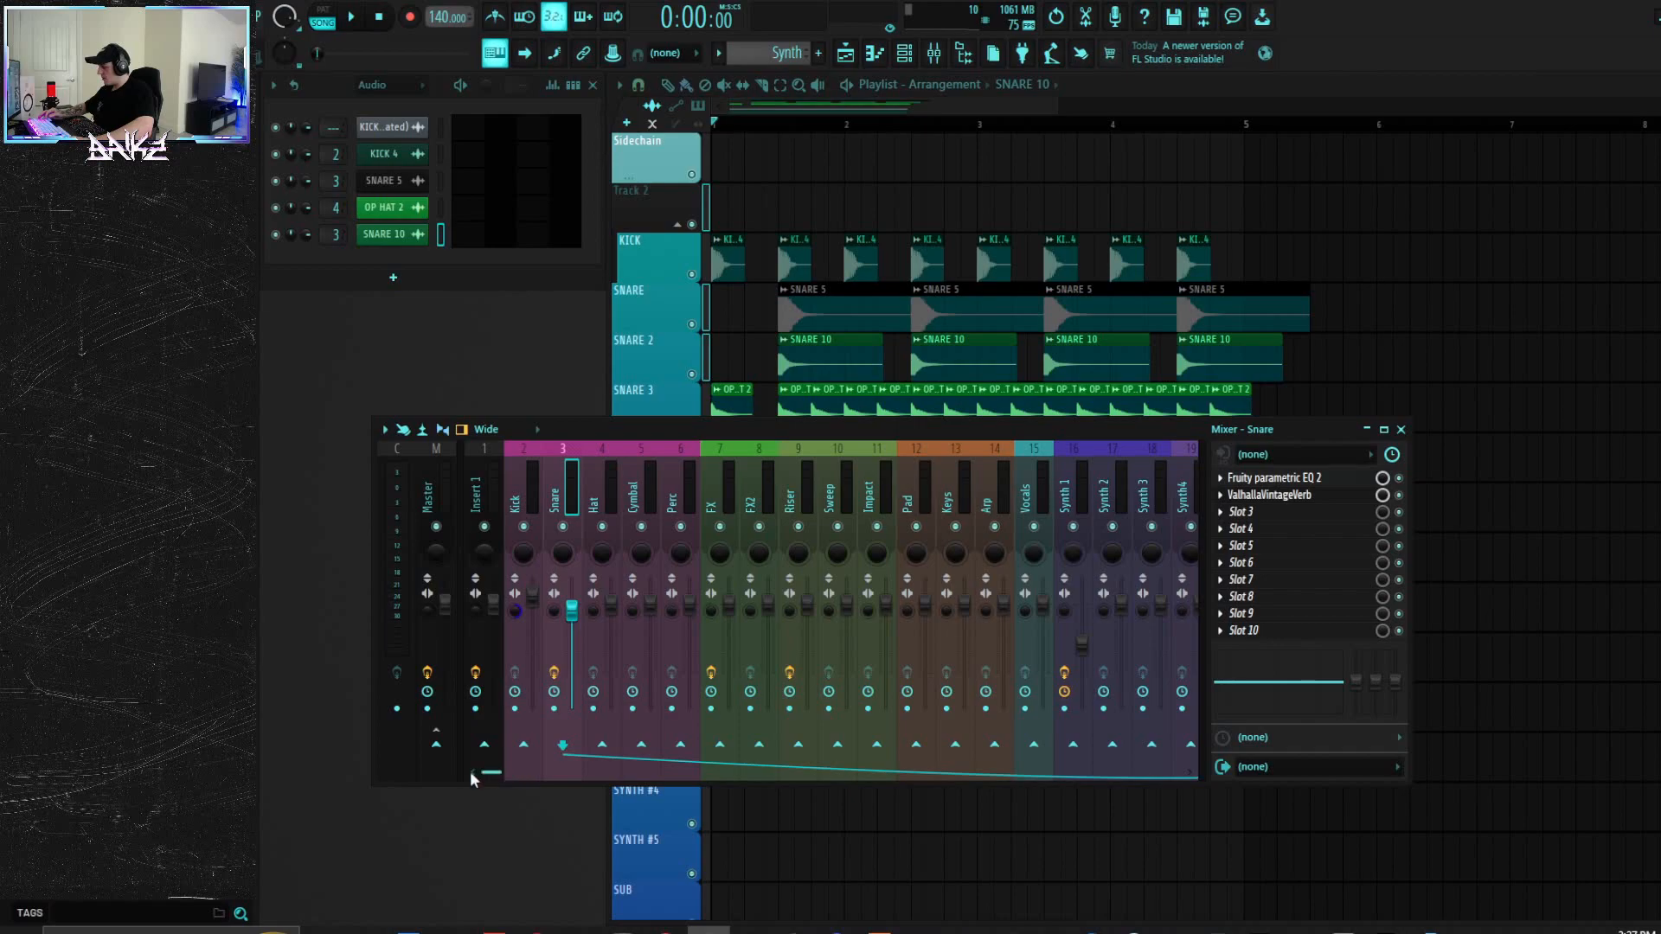
drag(474, 770, 577, 769)
click(717, 481)
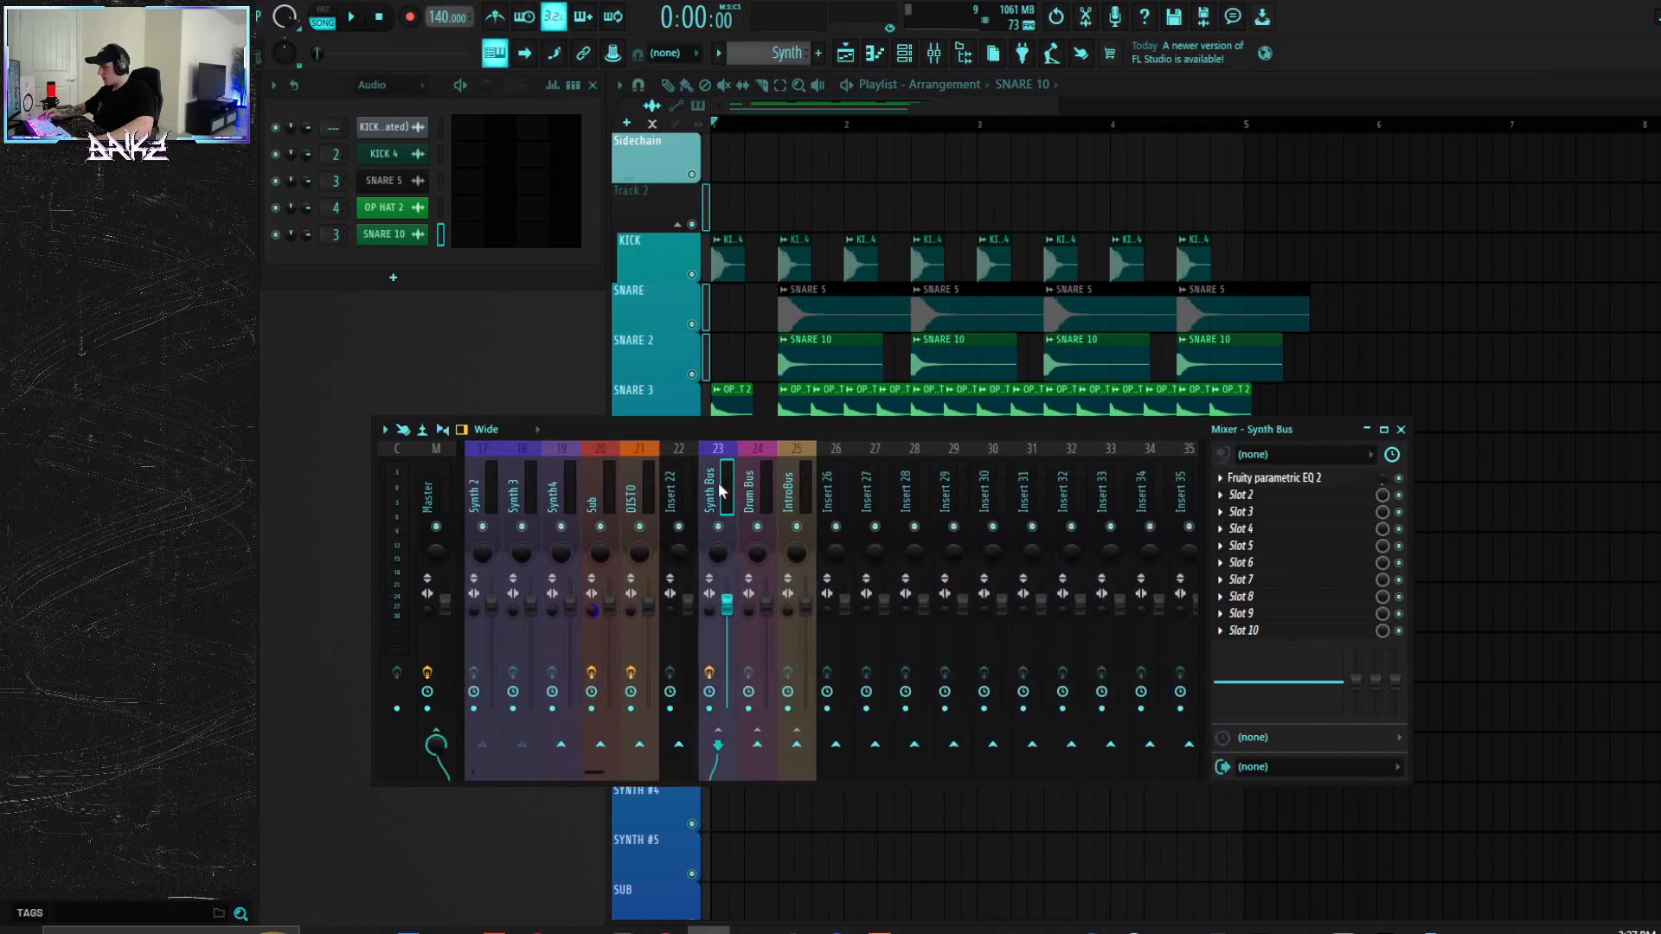
drag(1383, 477, 1383, 441)
right_click(1384, 477)
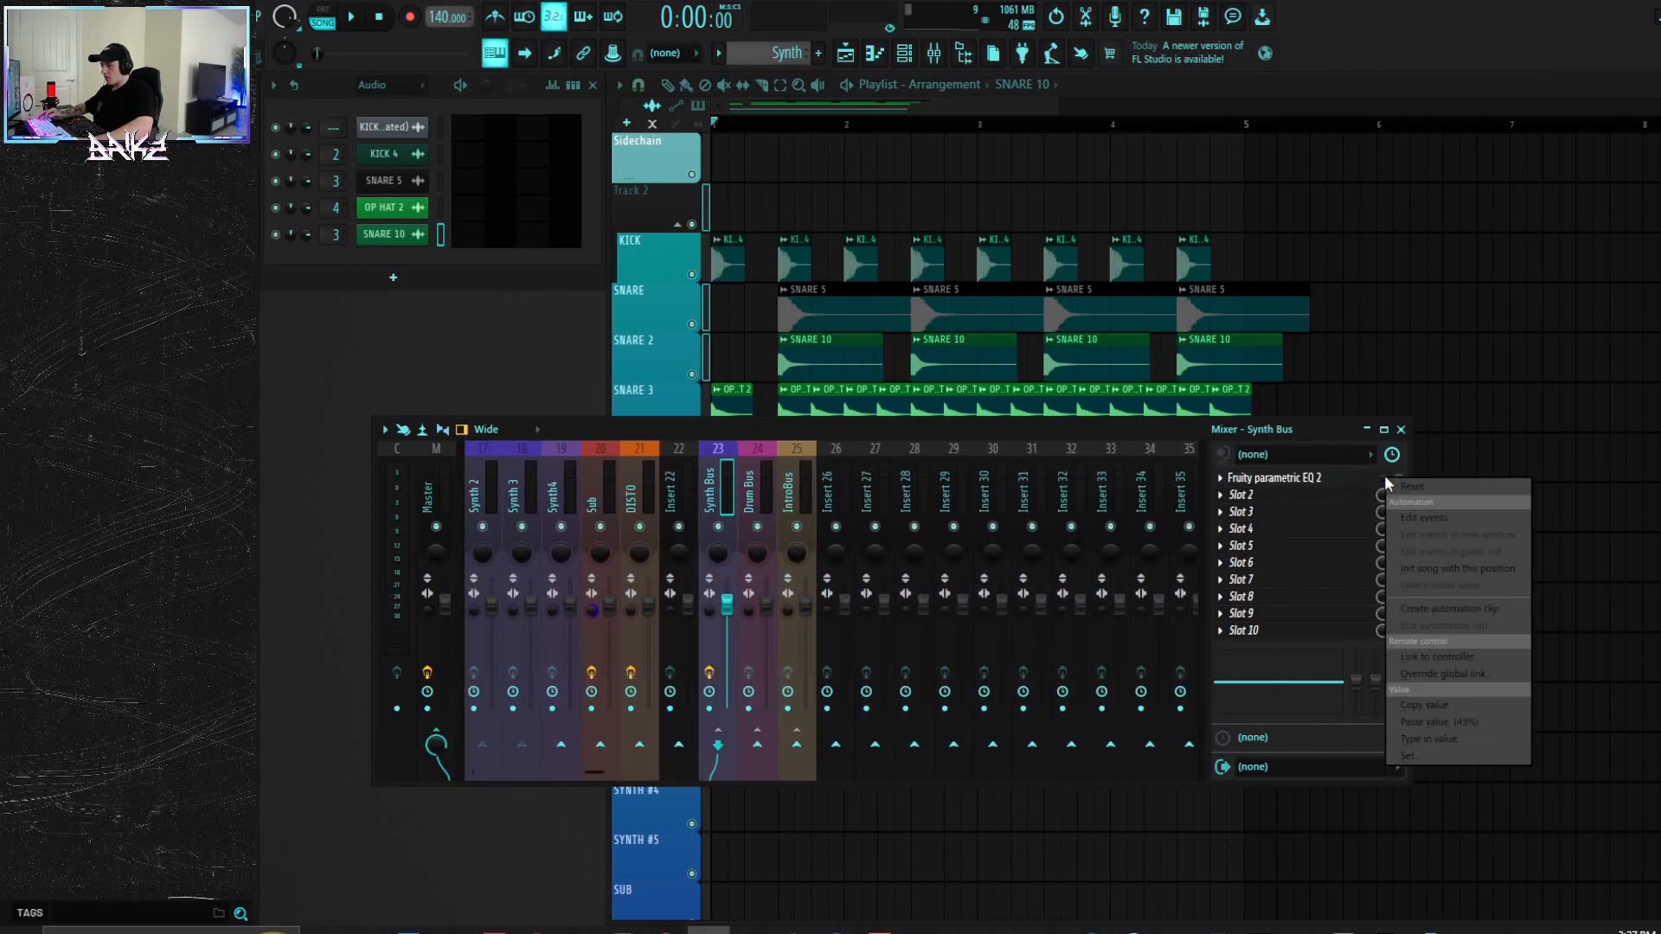
click(1445, 610)
Step: Shape the EQ mix level automation to stay high over the first kick's transient and curve down to its minimum
drag(1057, 106, 806, 121)
drag(807, 105, 739, 181)
click(619, 85)
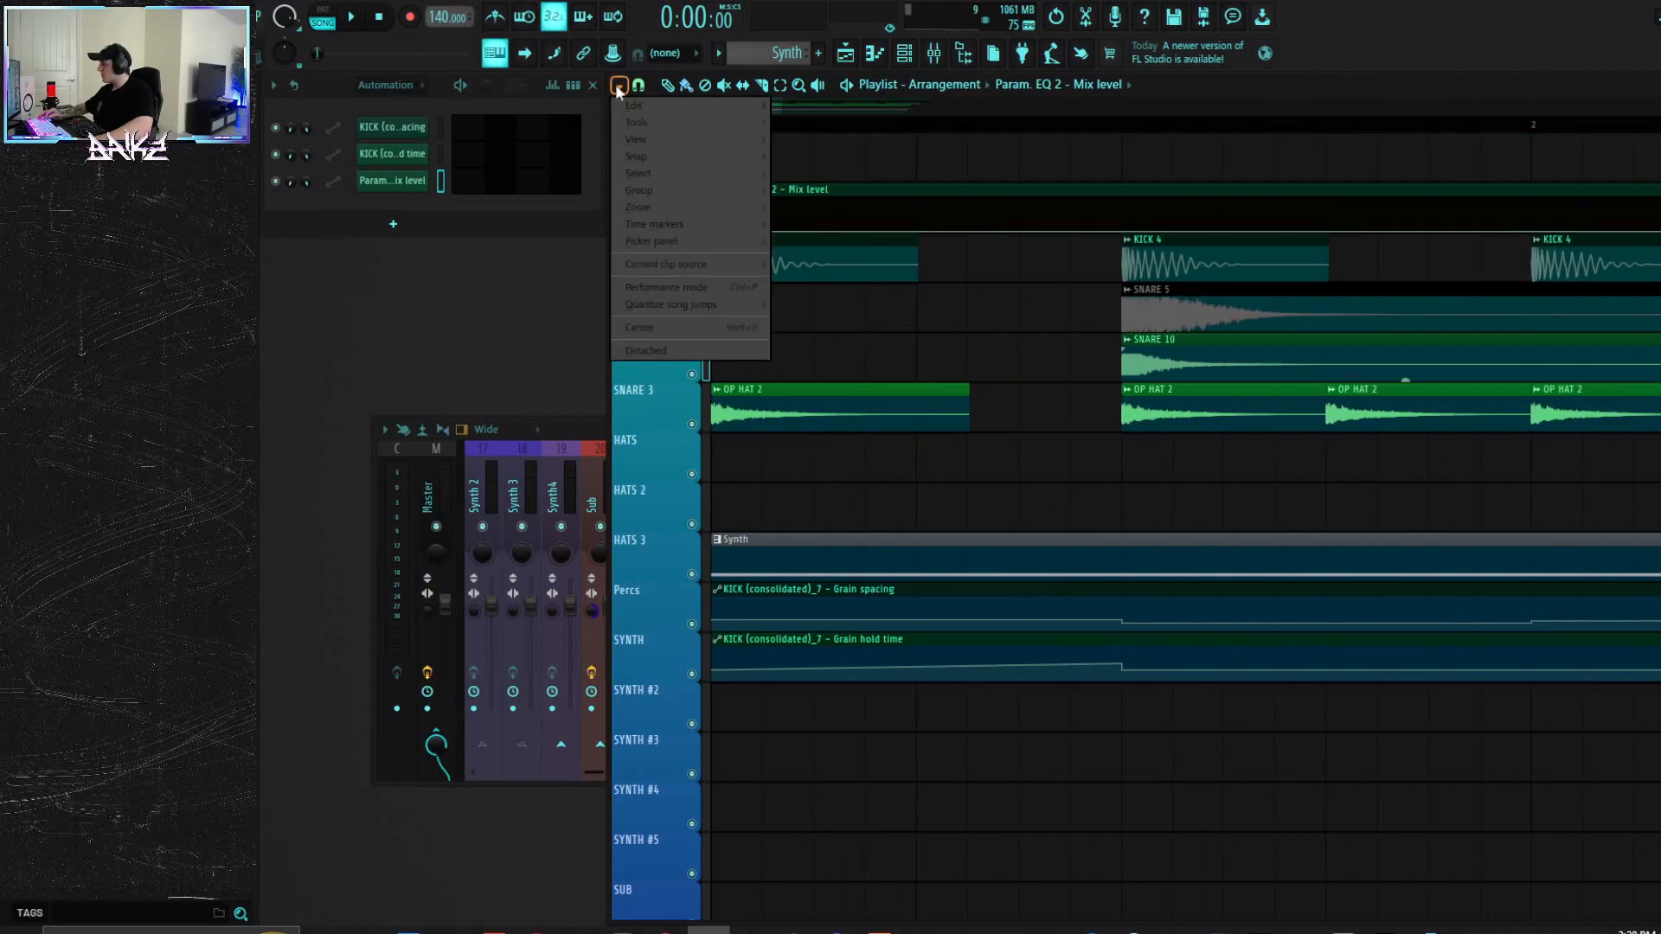
drag(781, 105, 770, 104)
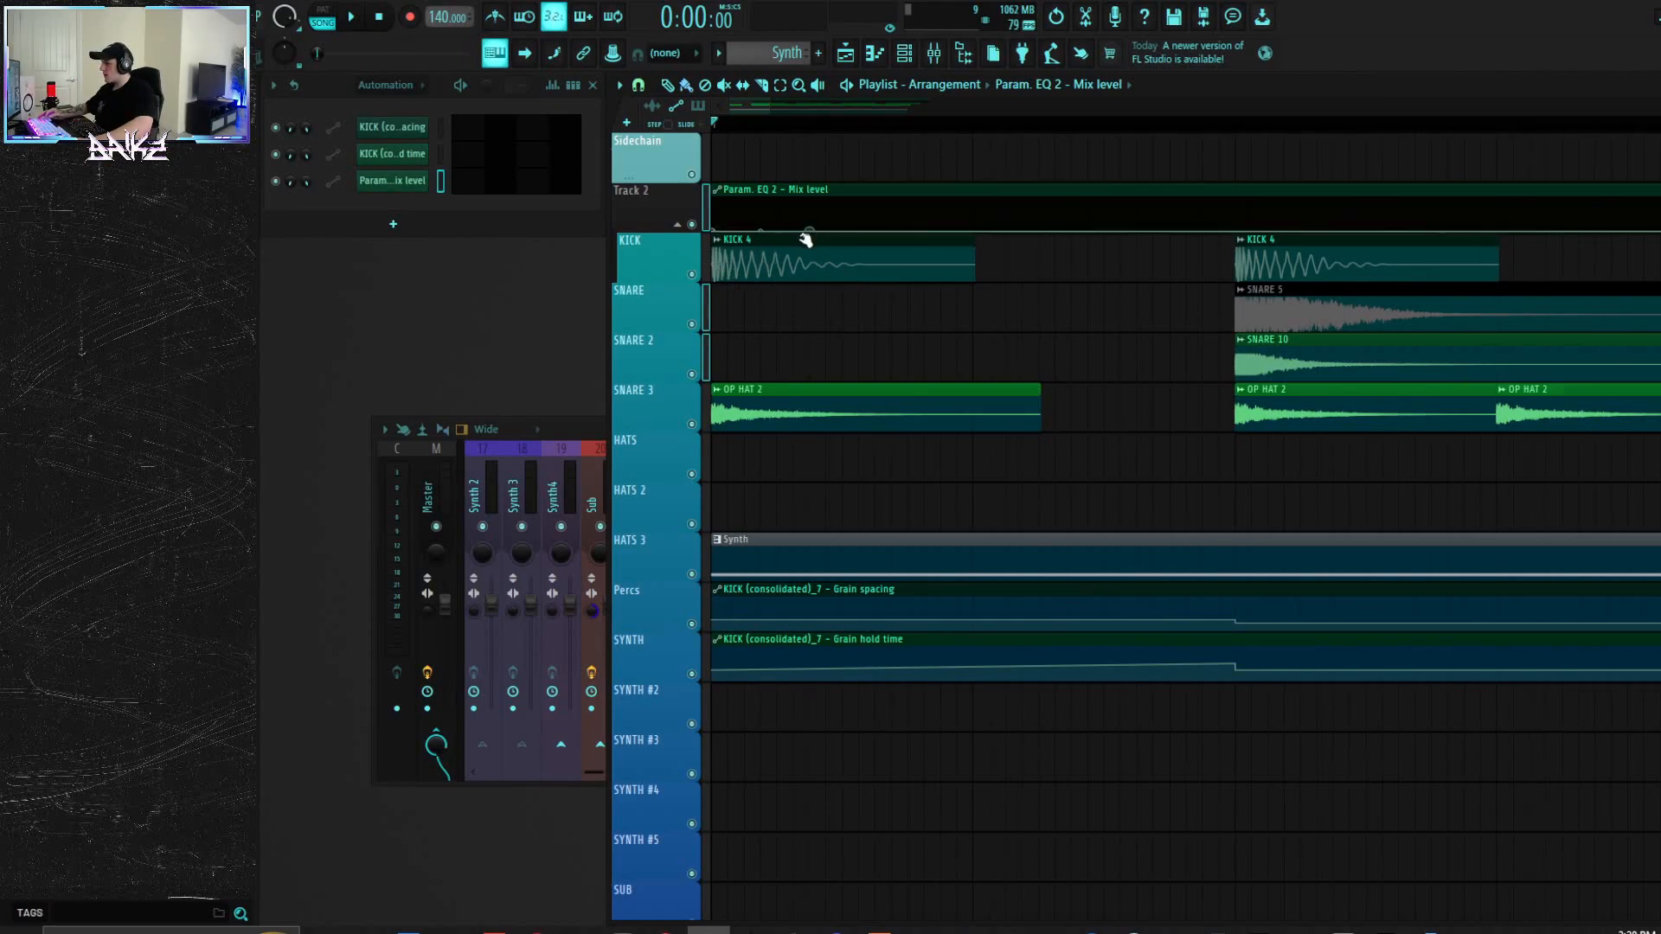
drag(718, 230, 797, 233)
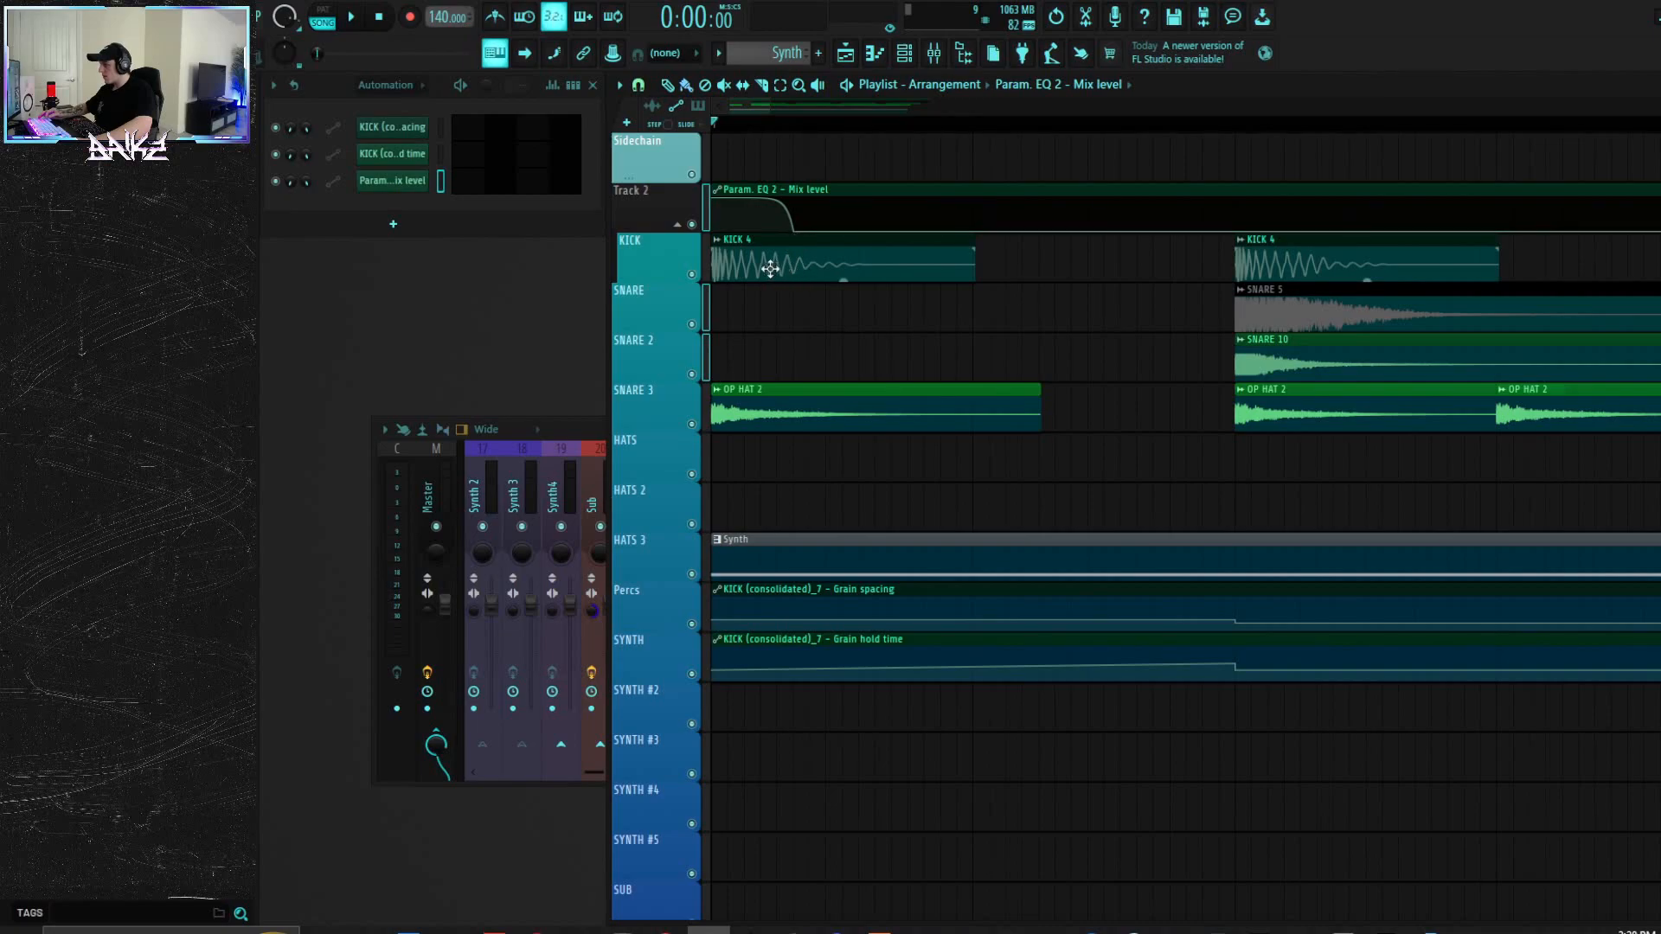
Step: Solo the kick track to check it against the EQ automation, restore all tracks and briefly play the arrangement
right_click(692, 275)
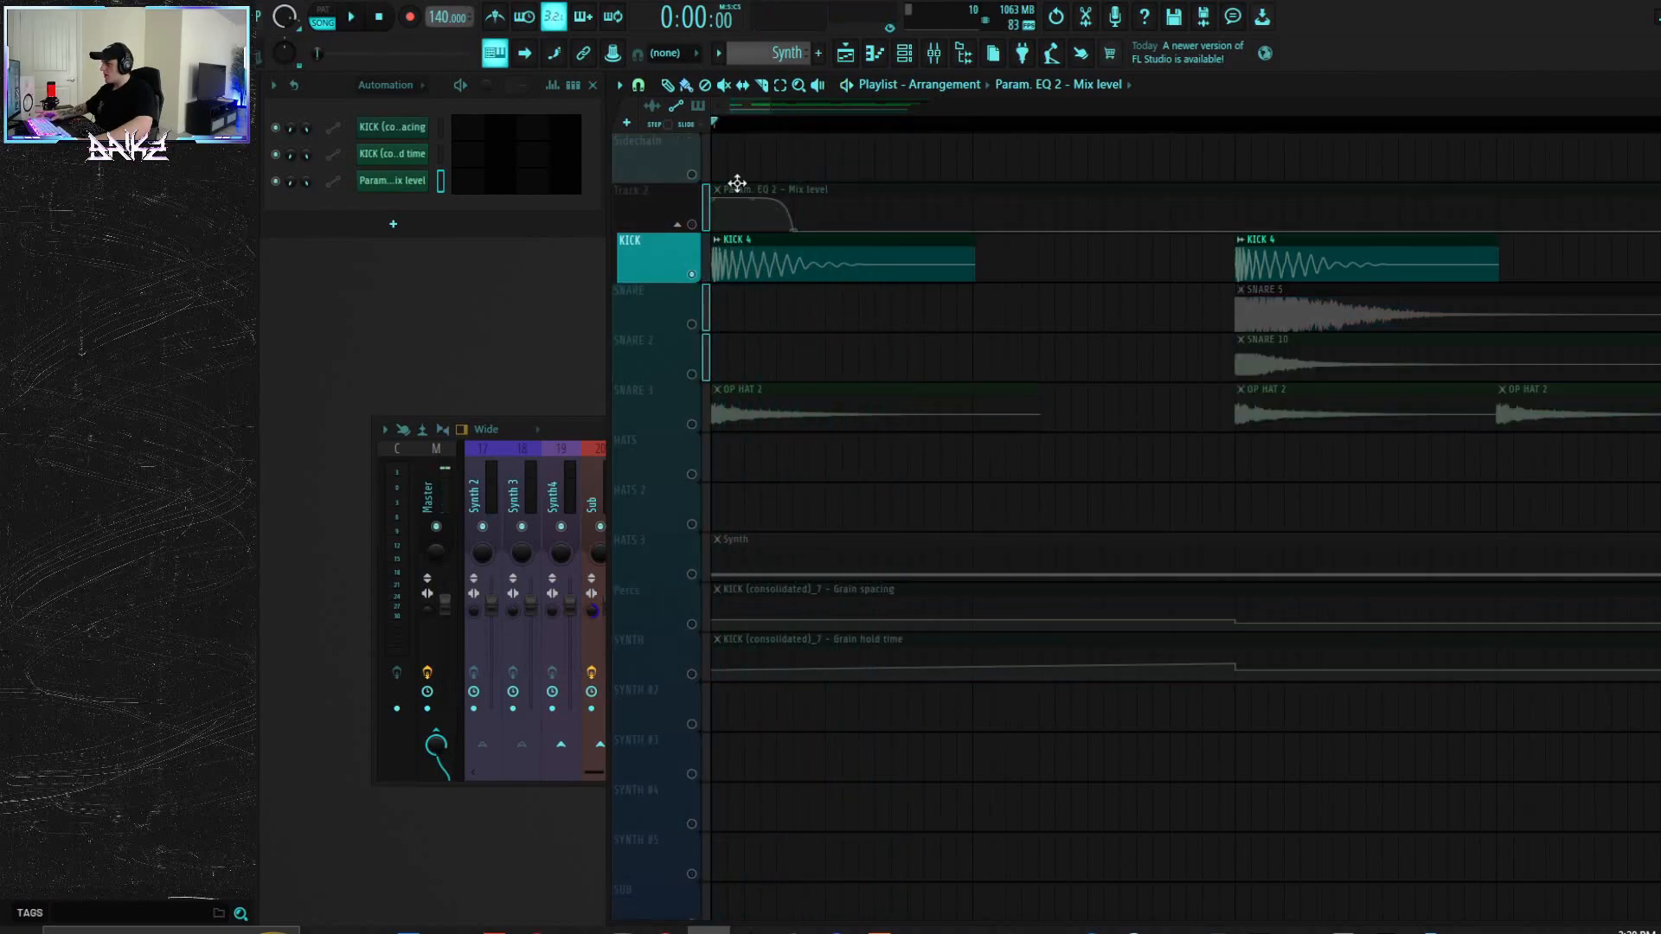
right_click(692, 224)
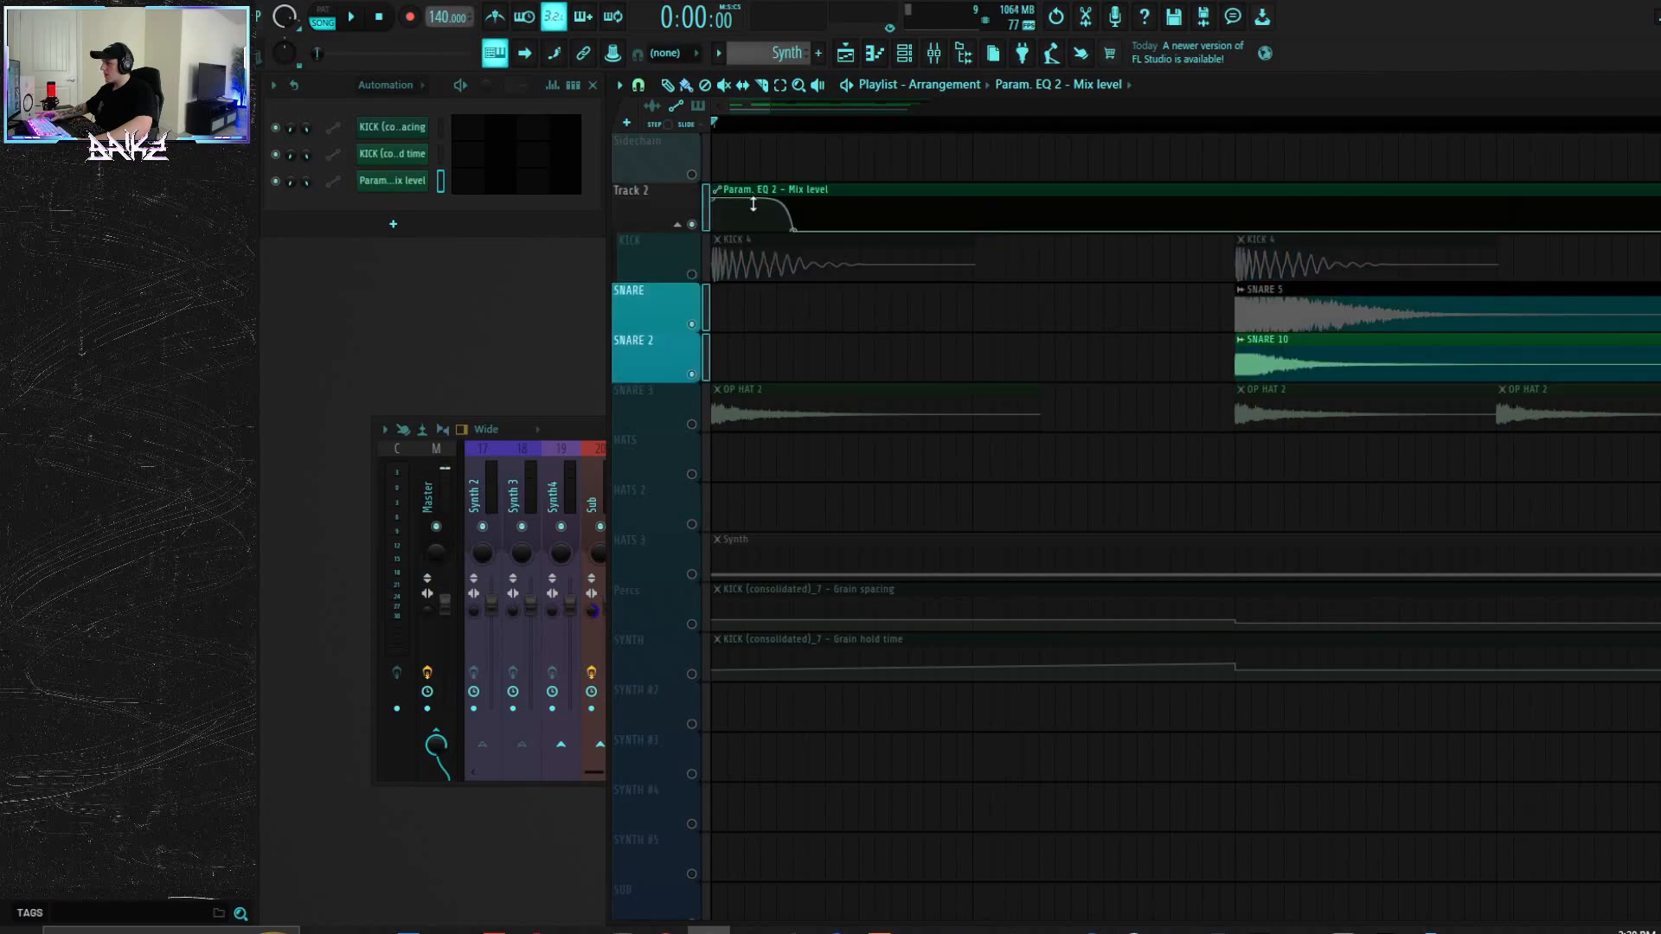
right_click(692, 224)
key(space)
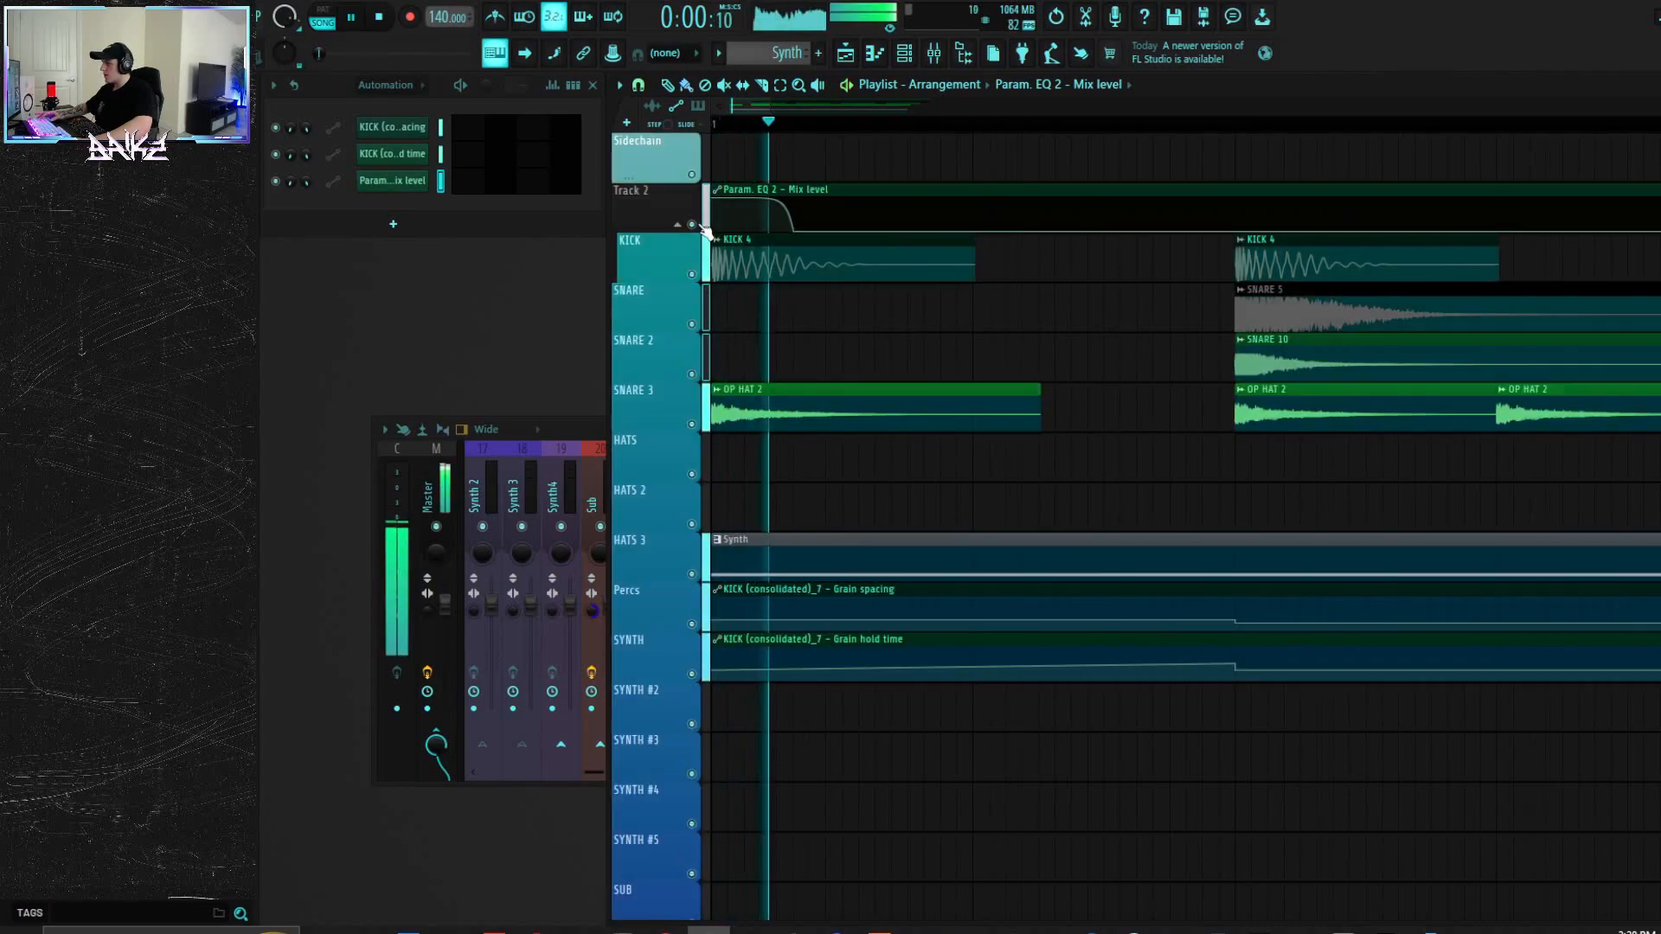
key(space)
Step: Slice the EQ mix level clip at the second kick and repeat the short clip over every kick to bar 5
click(760, 83)
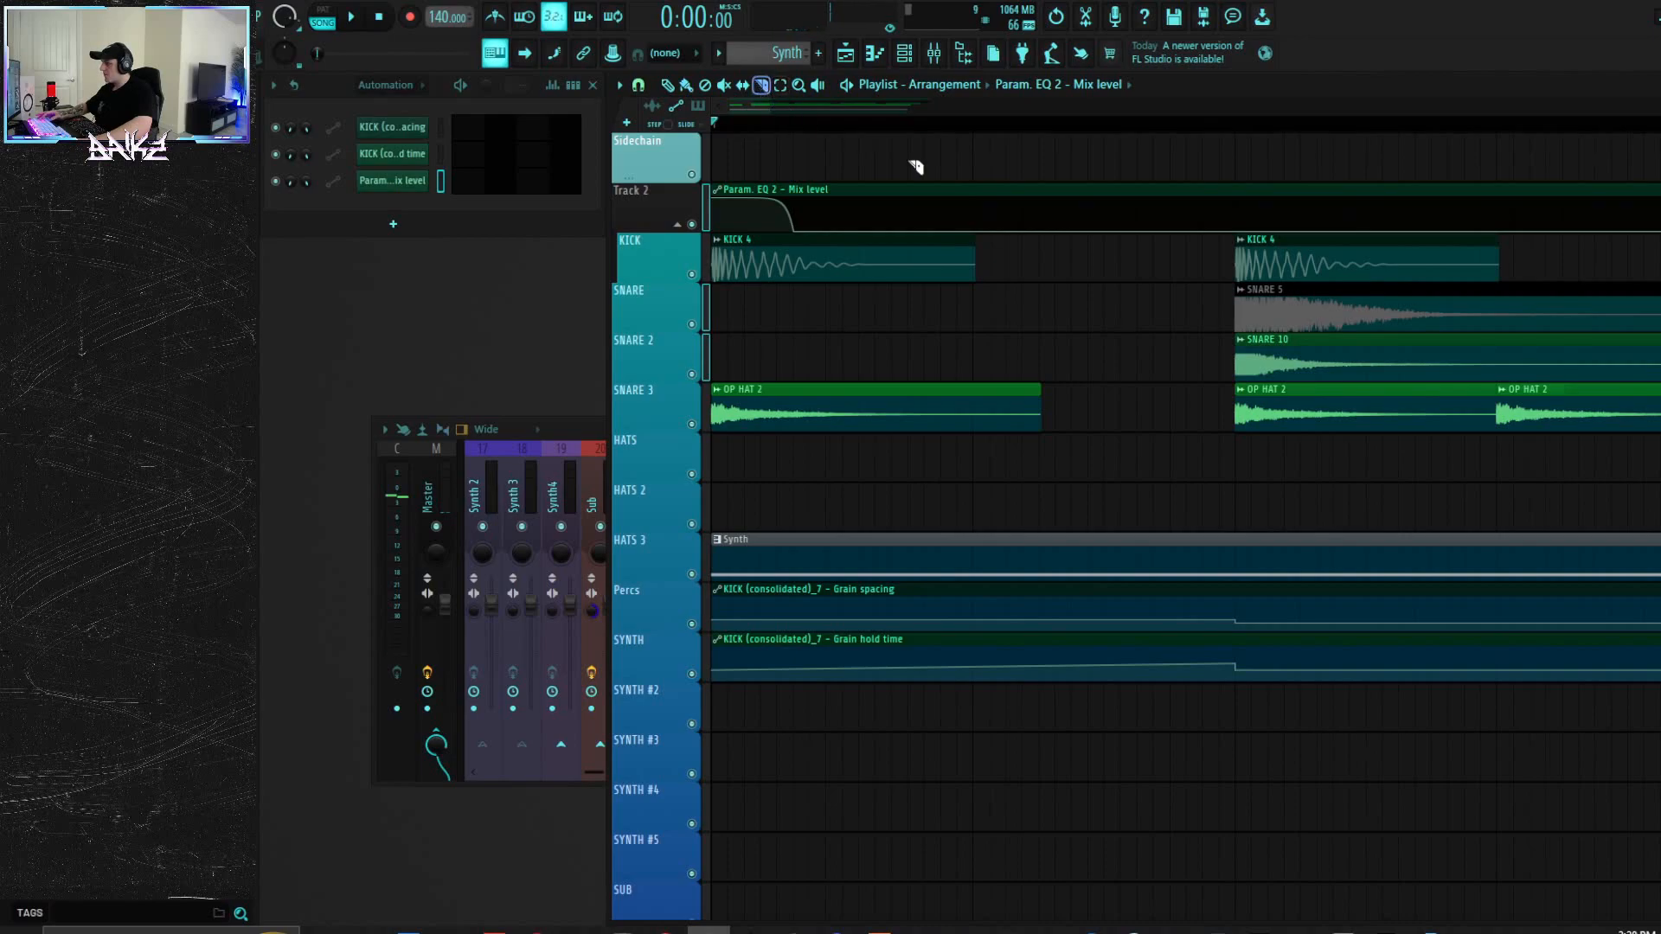
drag(1238, 176, 1234, 259)
scroll(805, 122, down, 5)
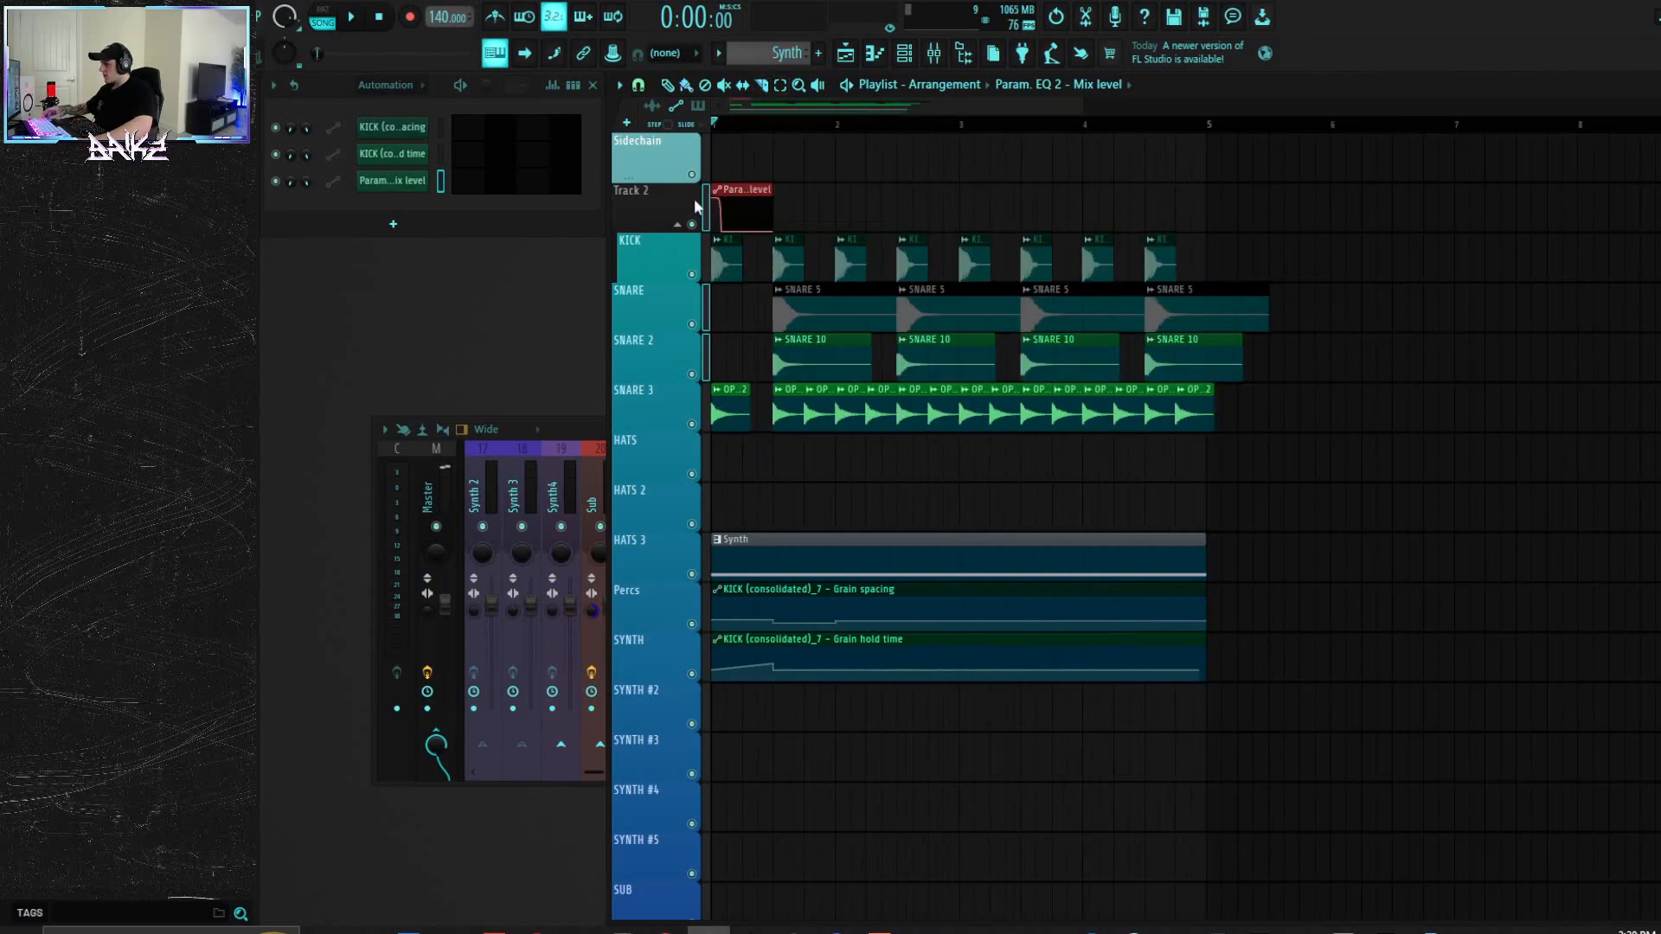
key(ctrl+b)
key(ctrl+b)
key(ctrl+b)
key(ctrl+b)
key(ctrl+b)
key(ctrl+b)
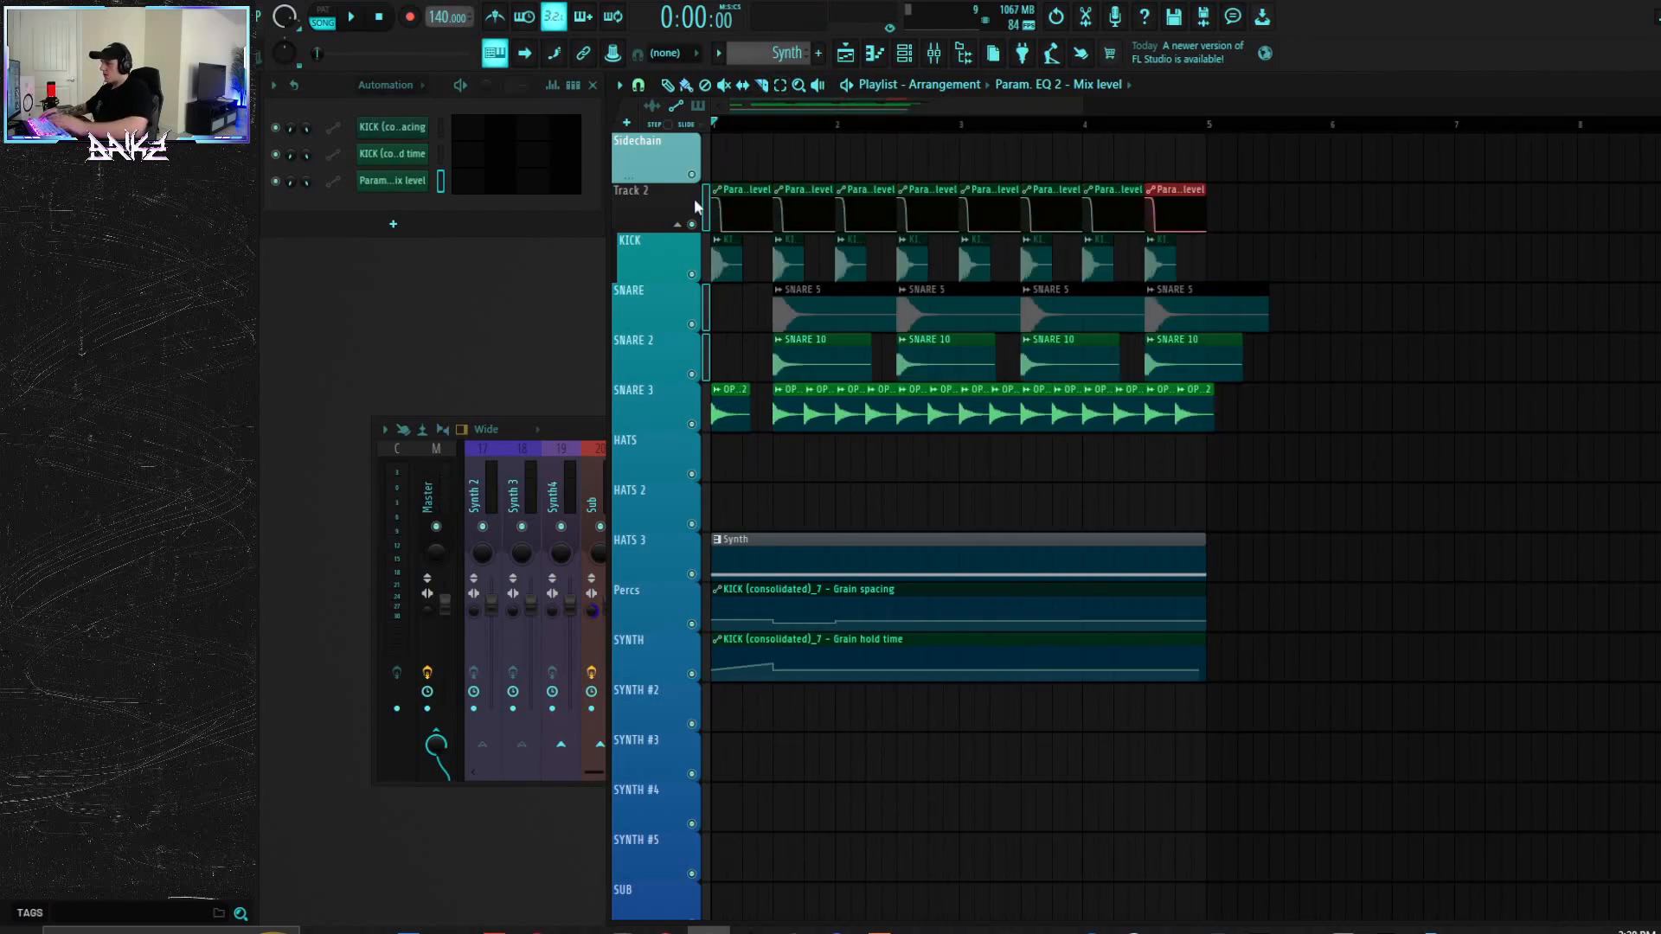
Step: Play the loop with the EQ mix automation track active and with it muted, and turn the track back on
key(space)
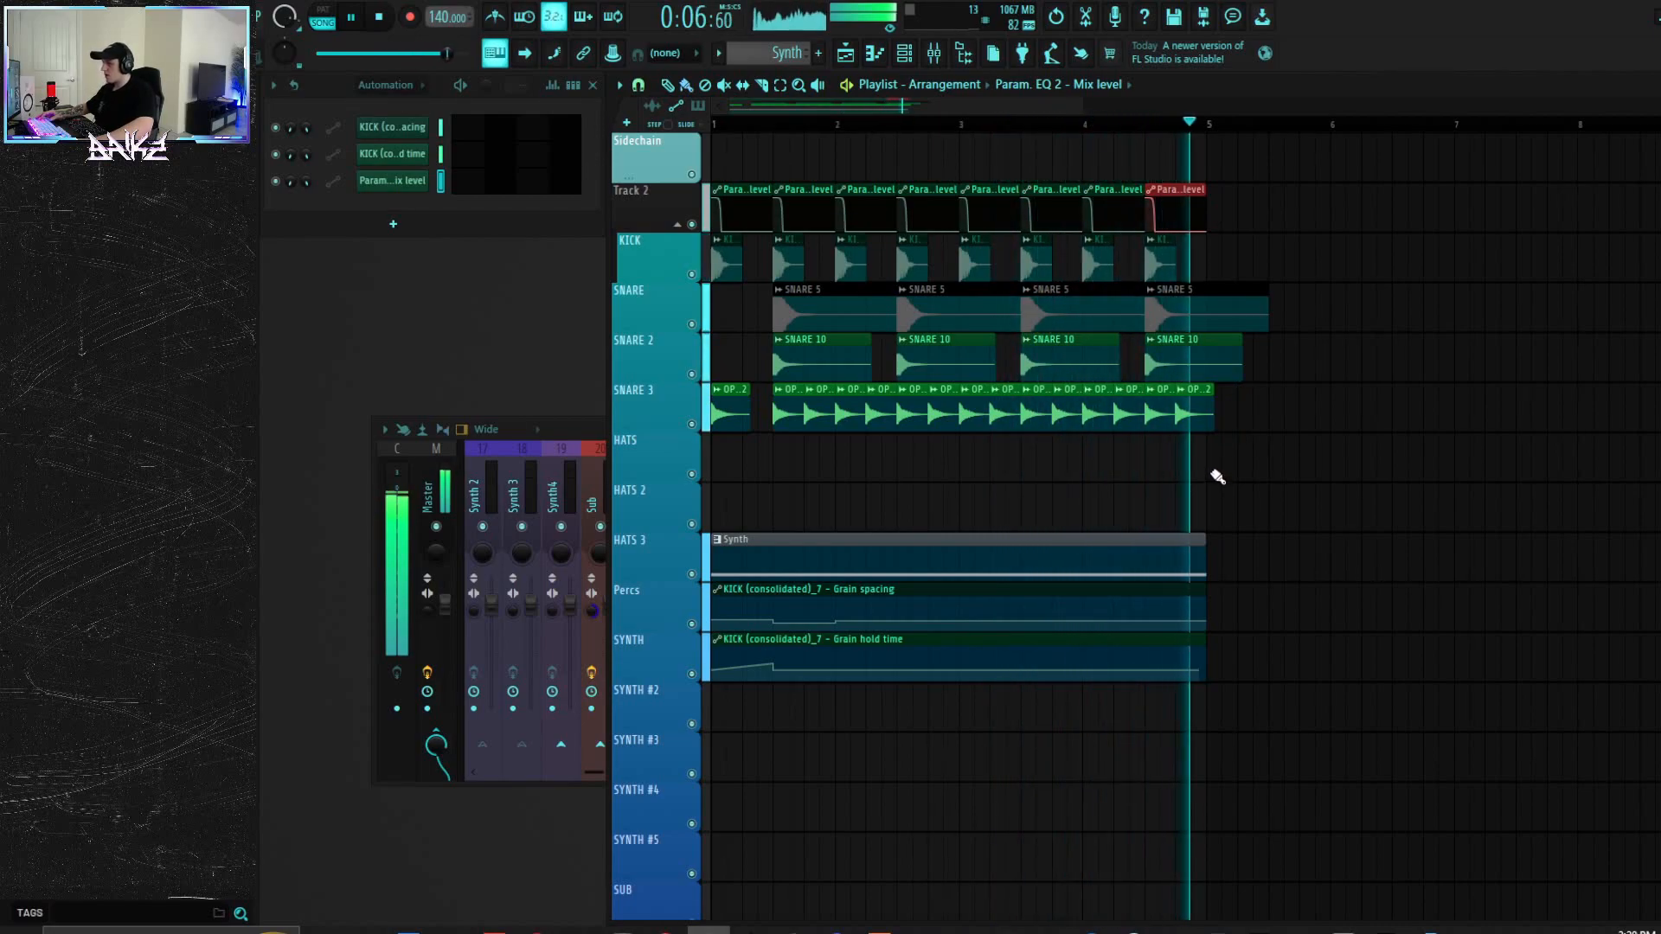
key(space)
click(599, 424)
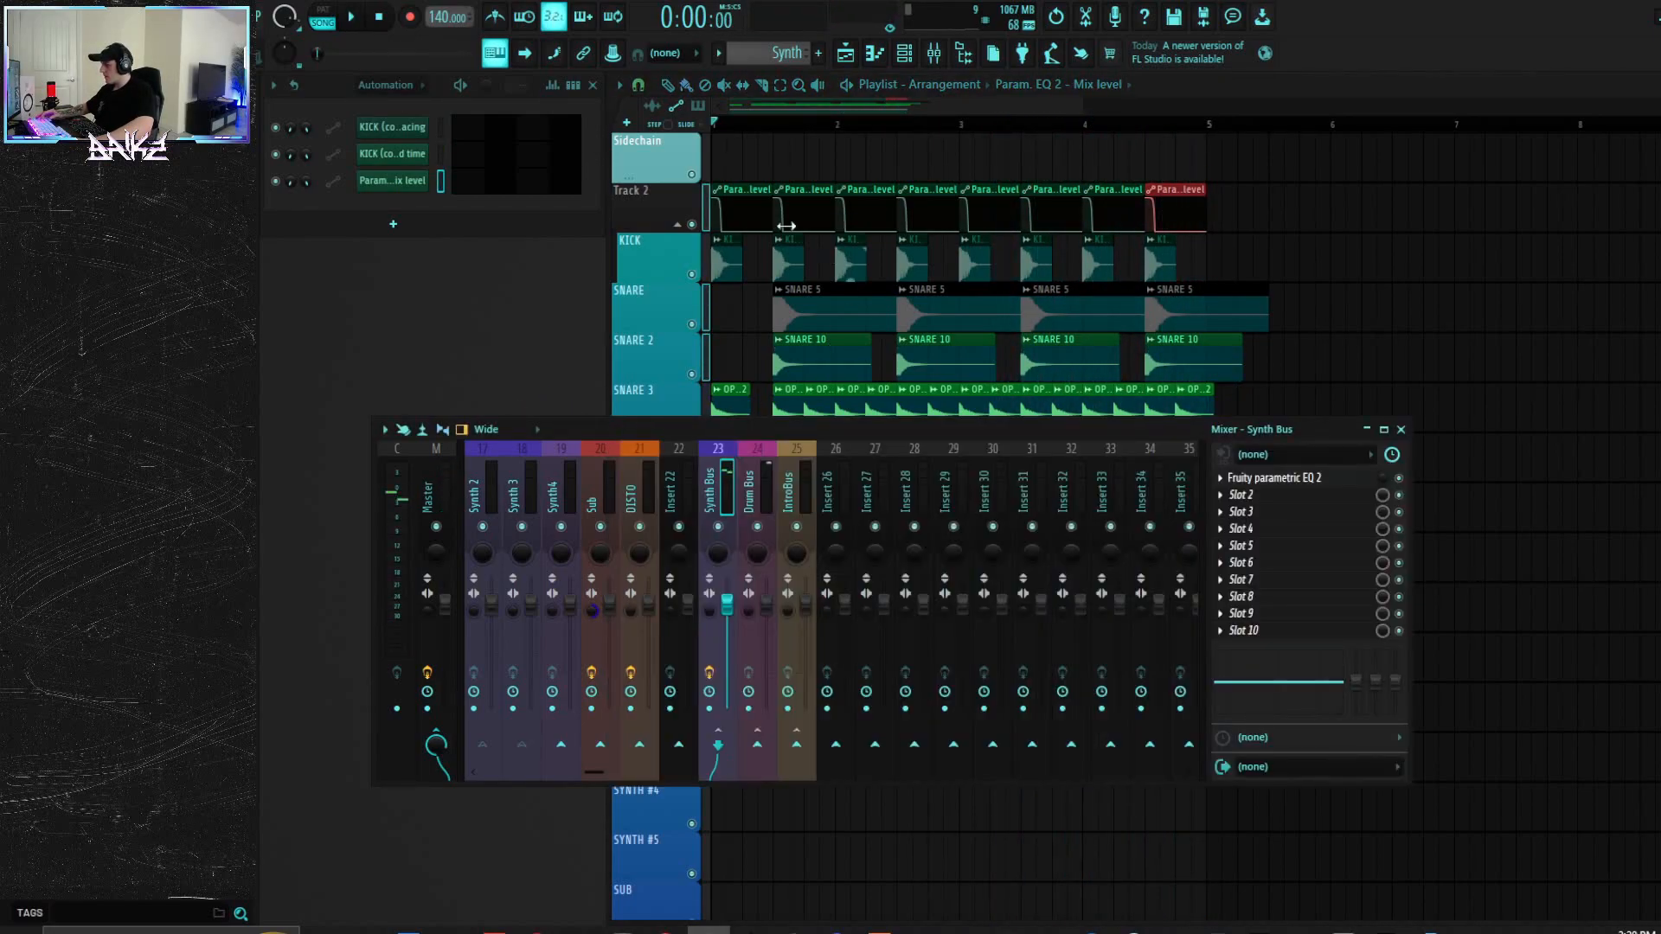
click(691, 225)
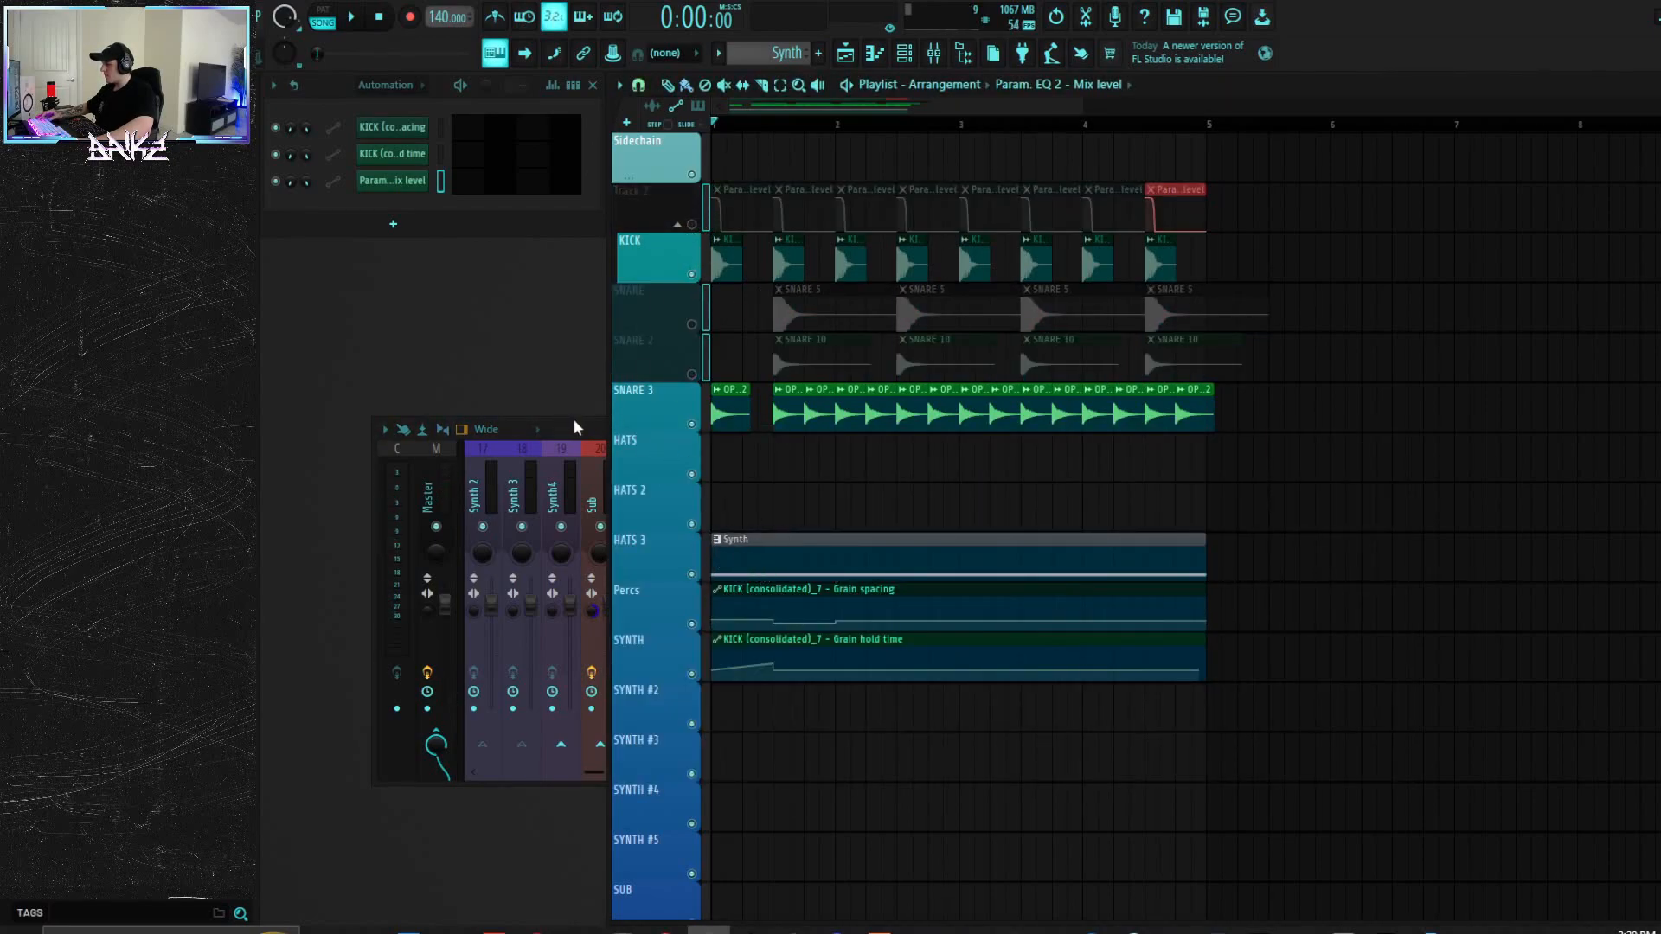
key(space)
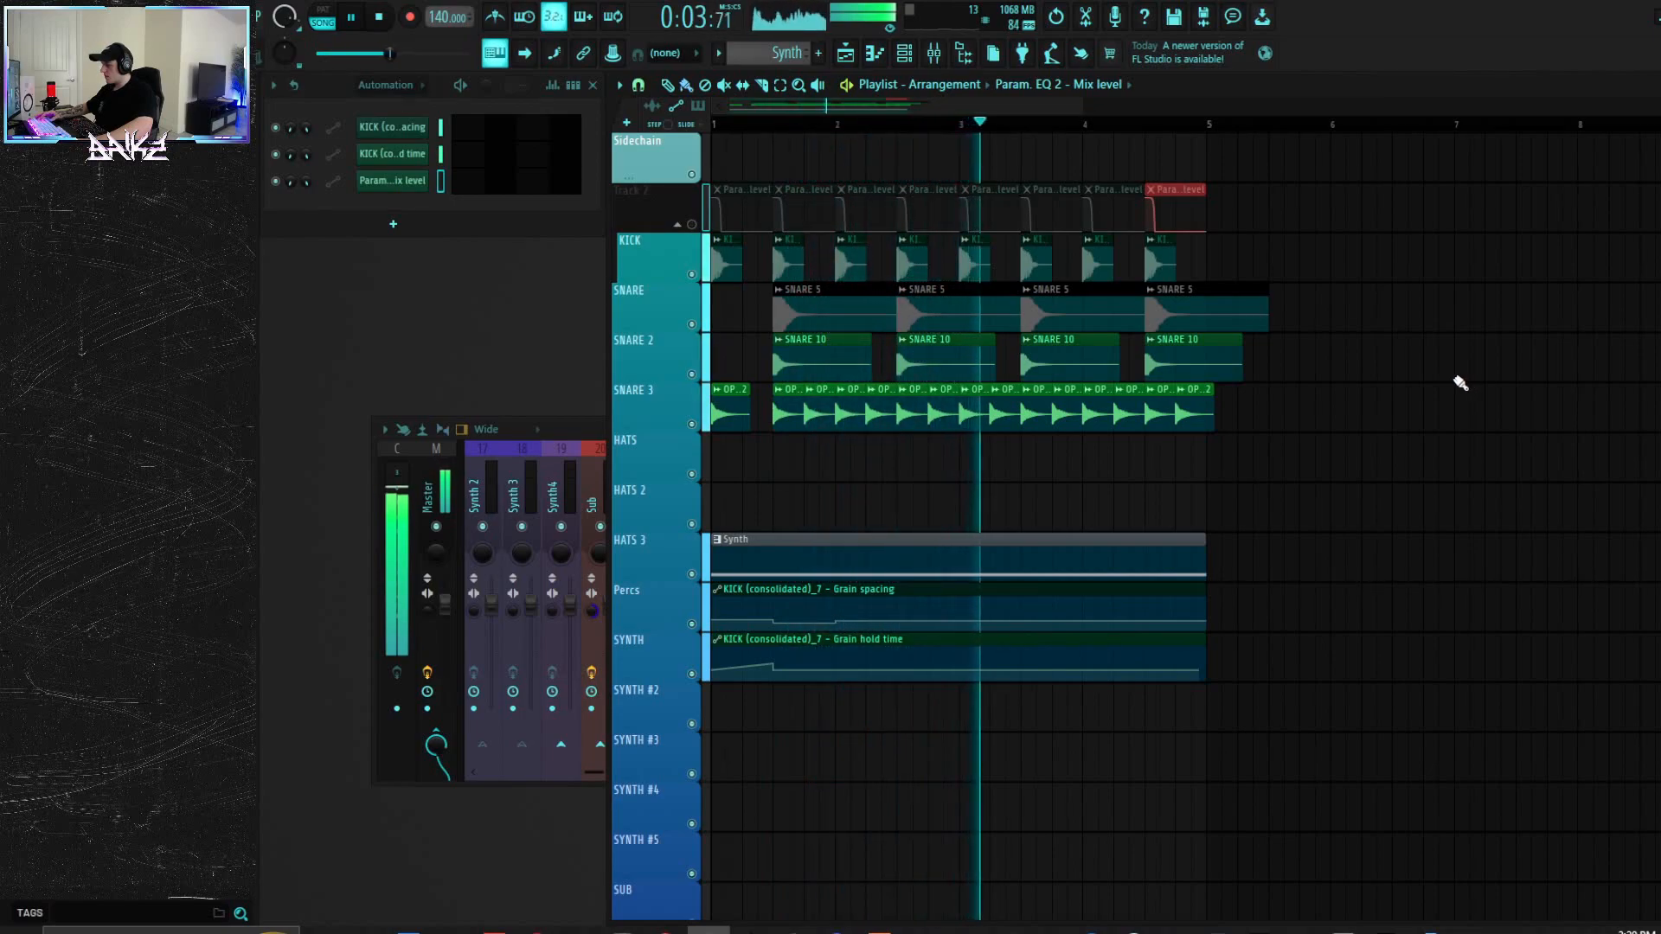
key(space)
click(691, 225)
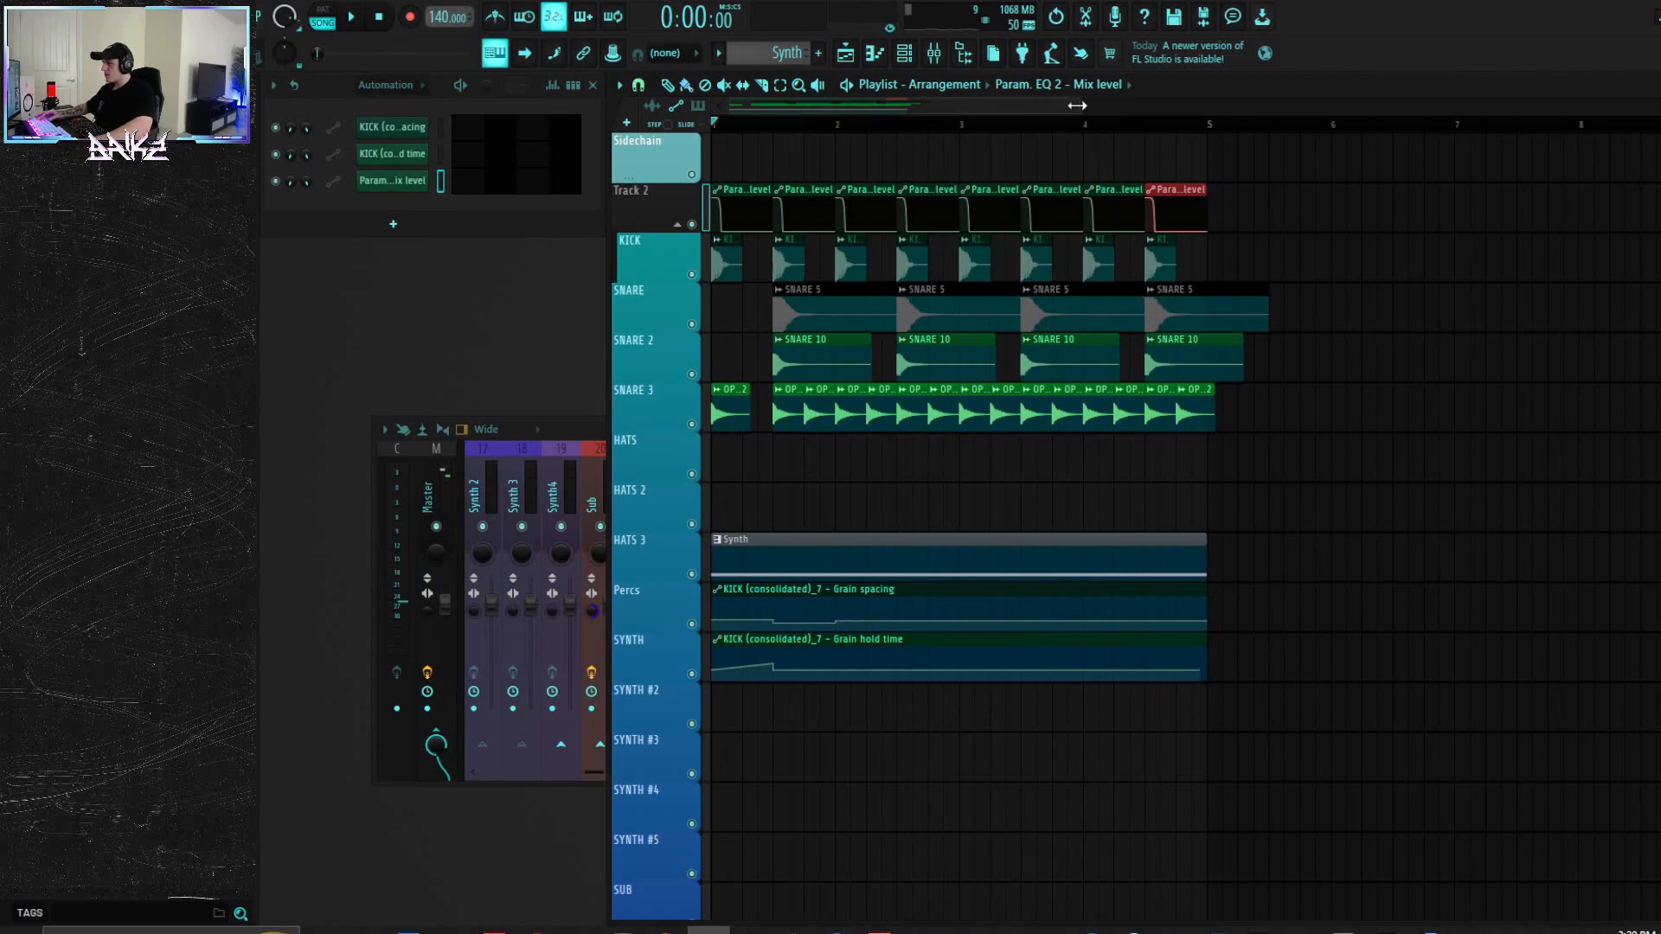
Step: Create an automation clip for the Synth 1 mixer channel's volume fader
scroll(1085, 408, up, 1)
click(595, 427)
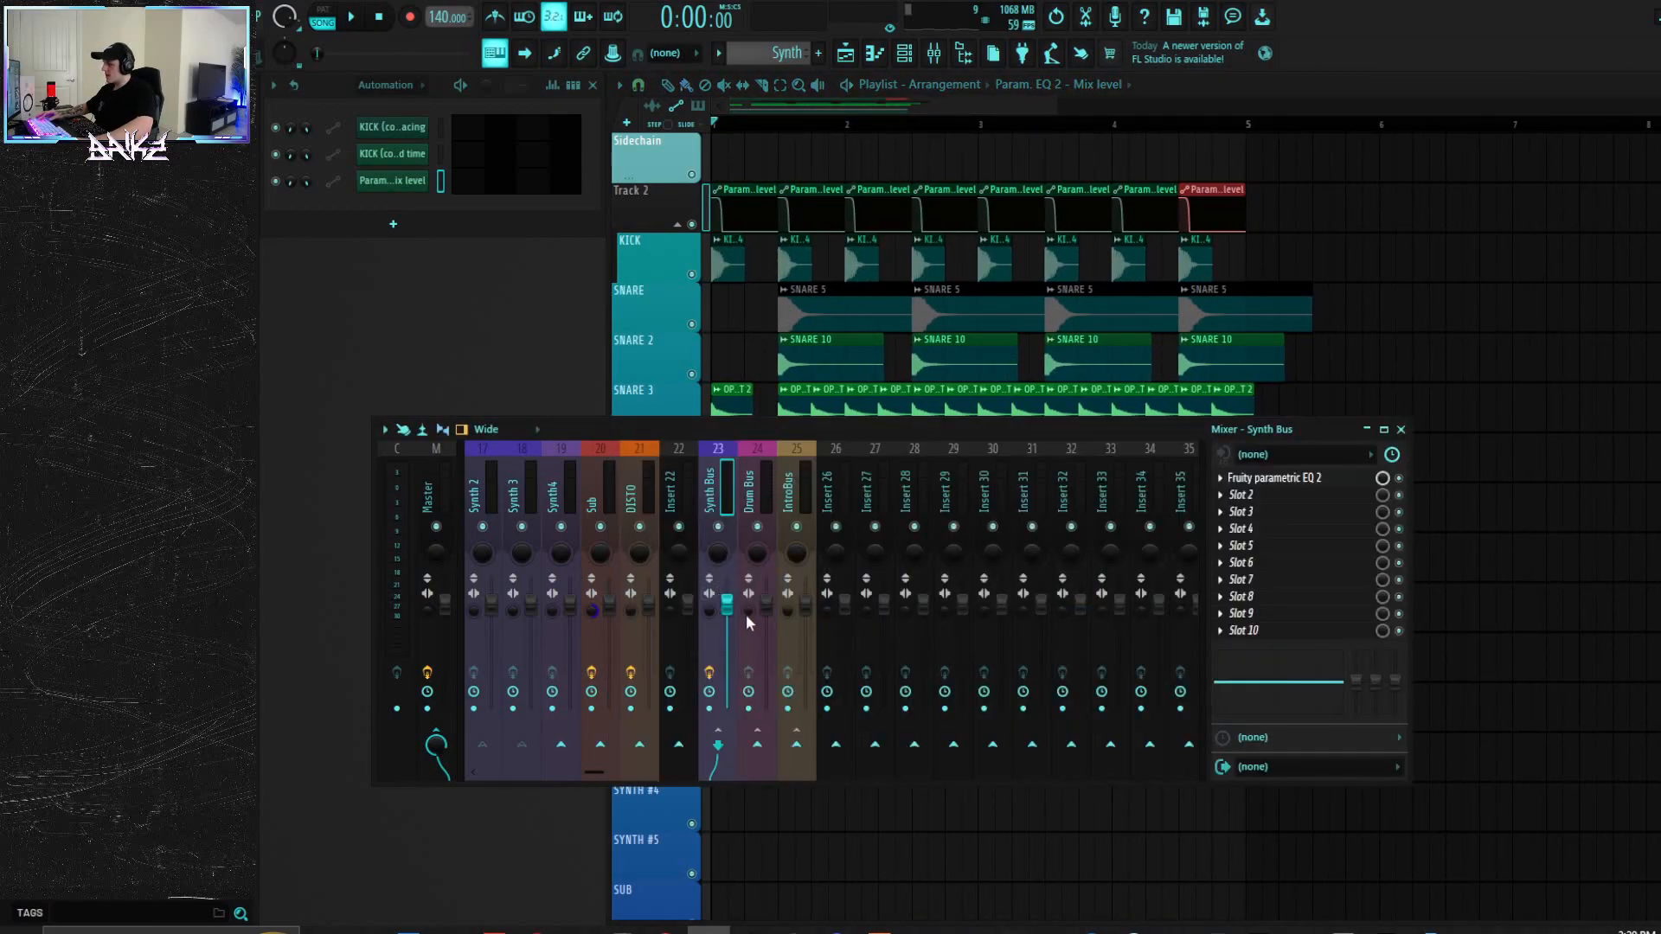
scroll(746, 614, up, 4)
right_click(727, 640)
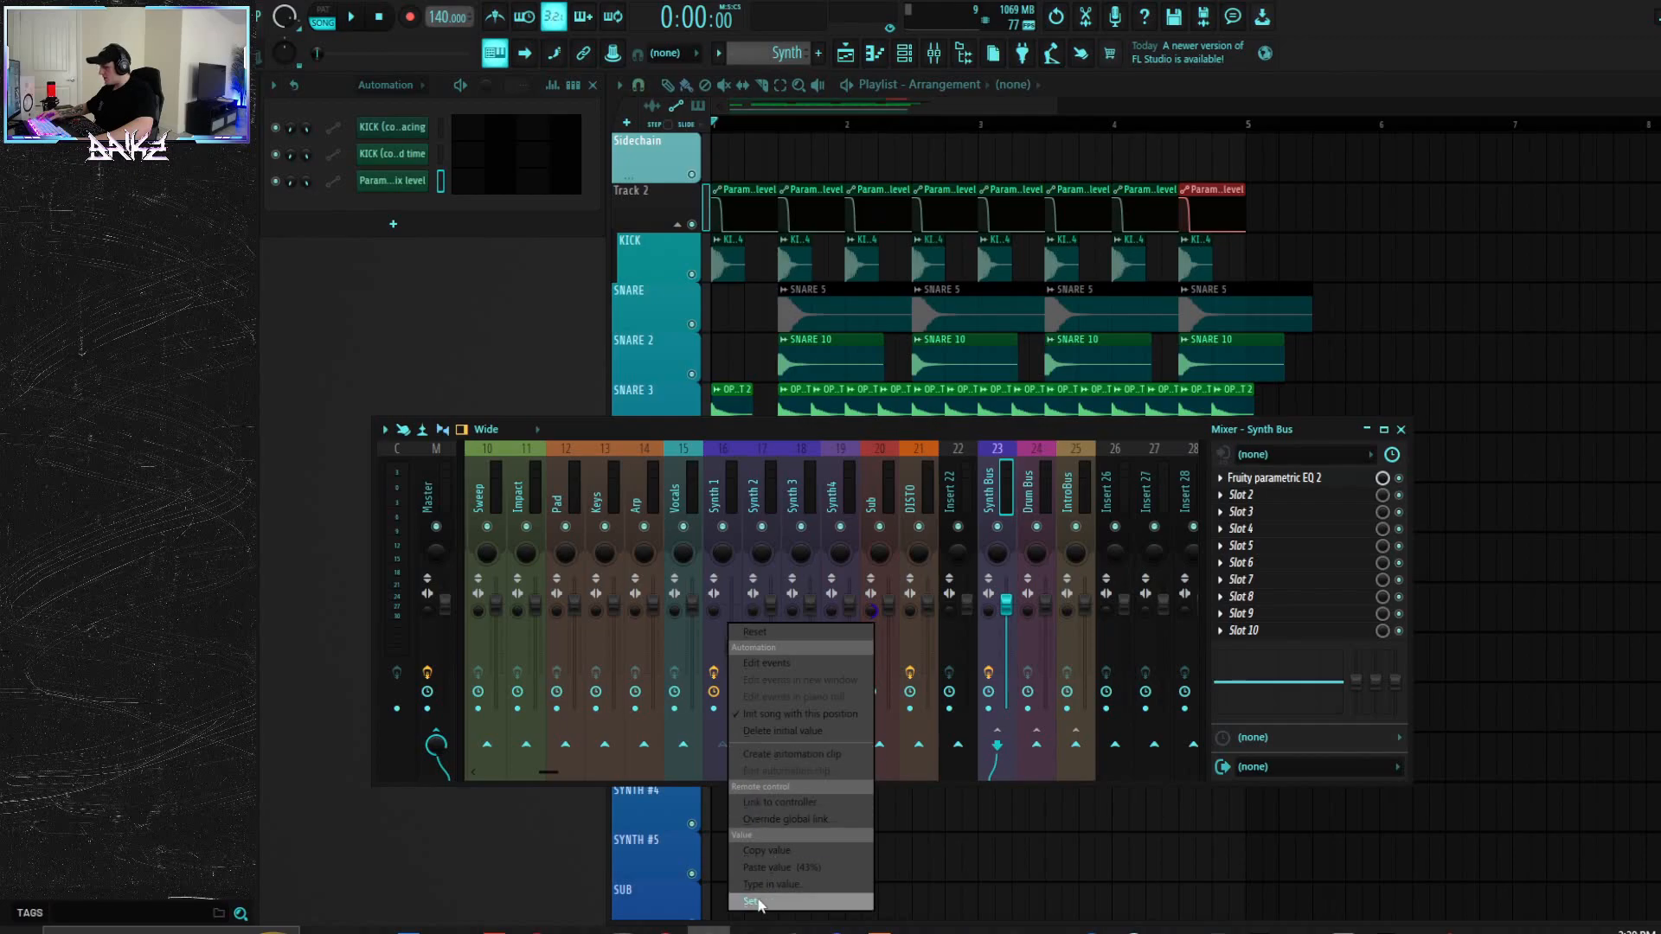
click(782, 754)
Step: Add a point shortly after the Synth 1 volume clip's start, give it the first point's copied value and lower the first point to the bottom
drag(1052, 108, 760, 118)
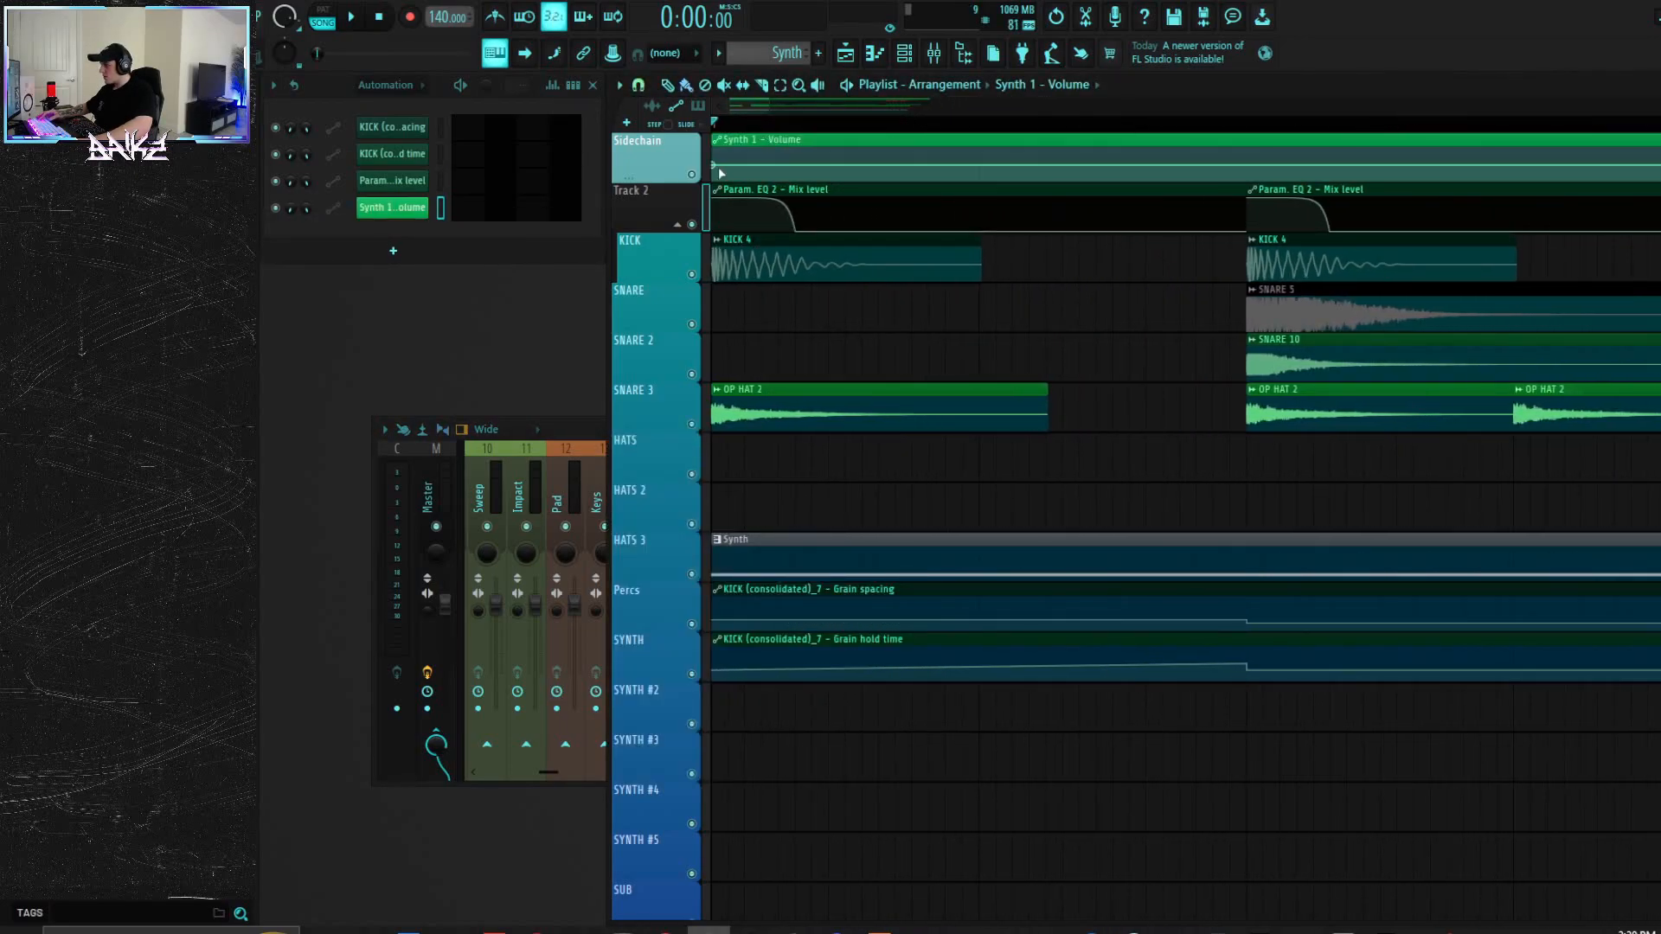
right_click(718, 170)
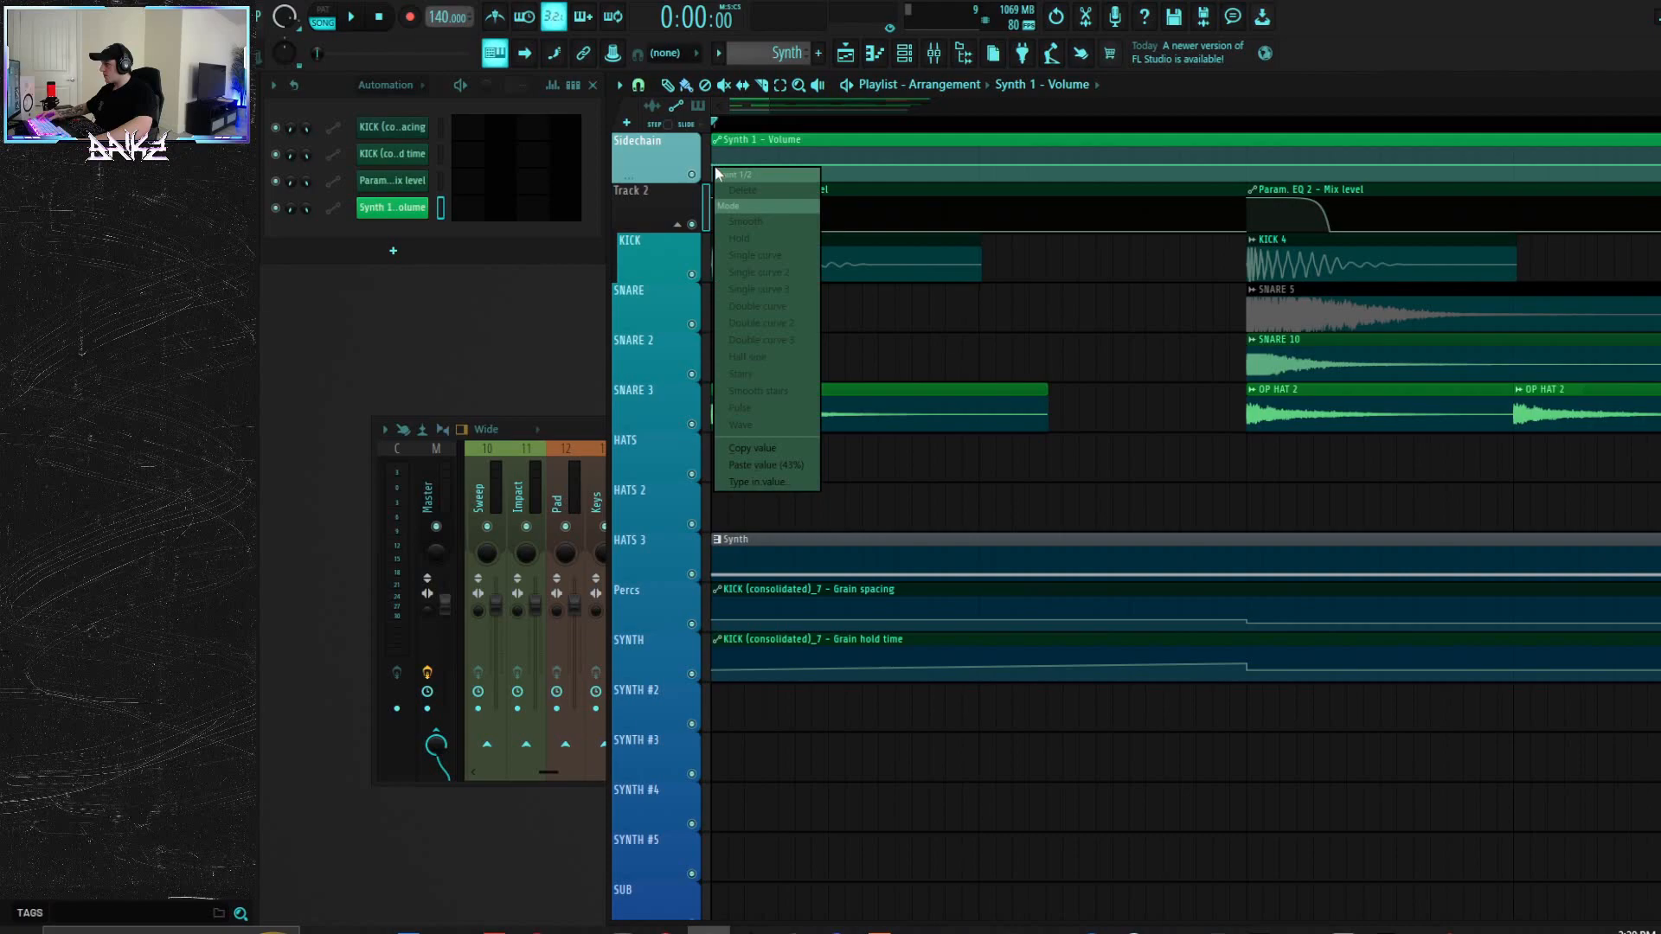
click(762, 450)
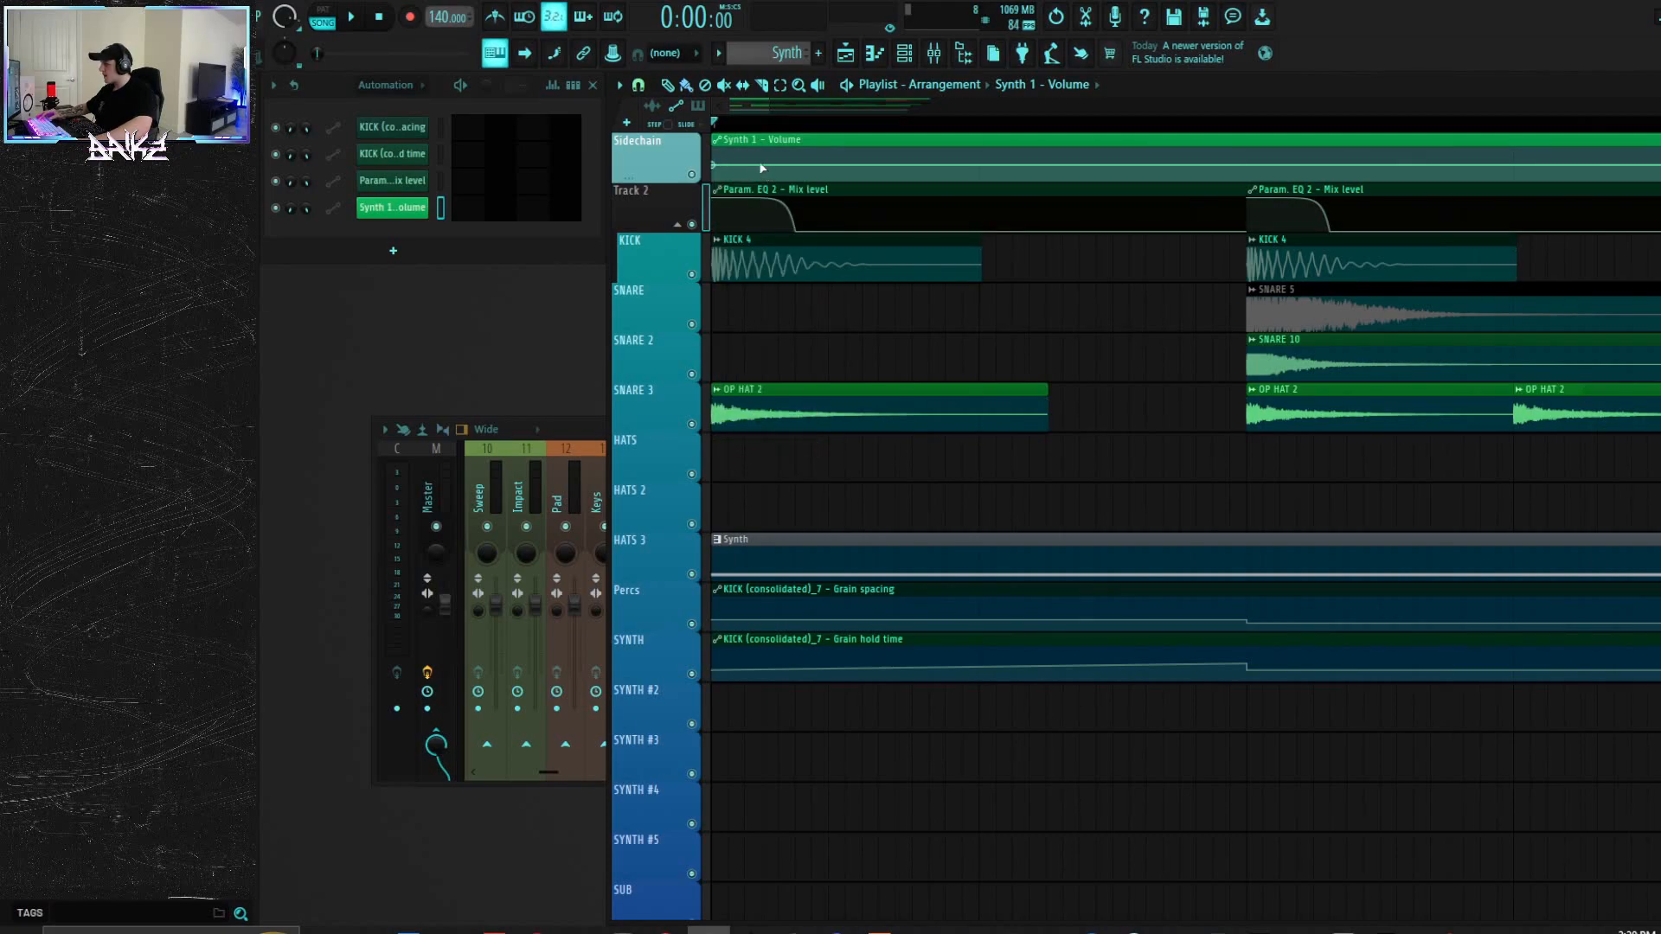
right_click(763, 167)
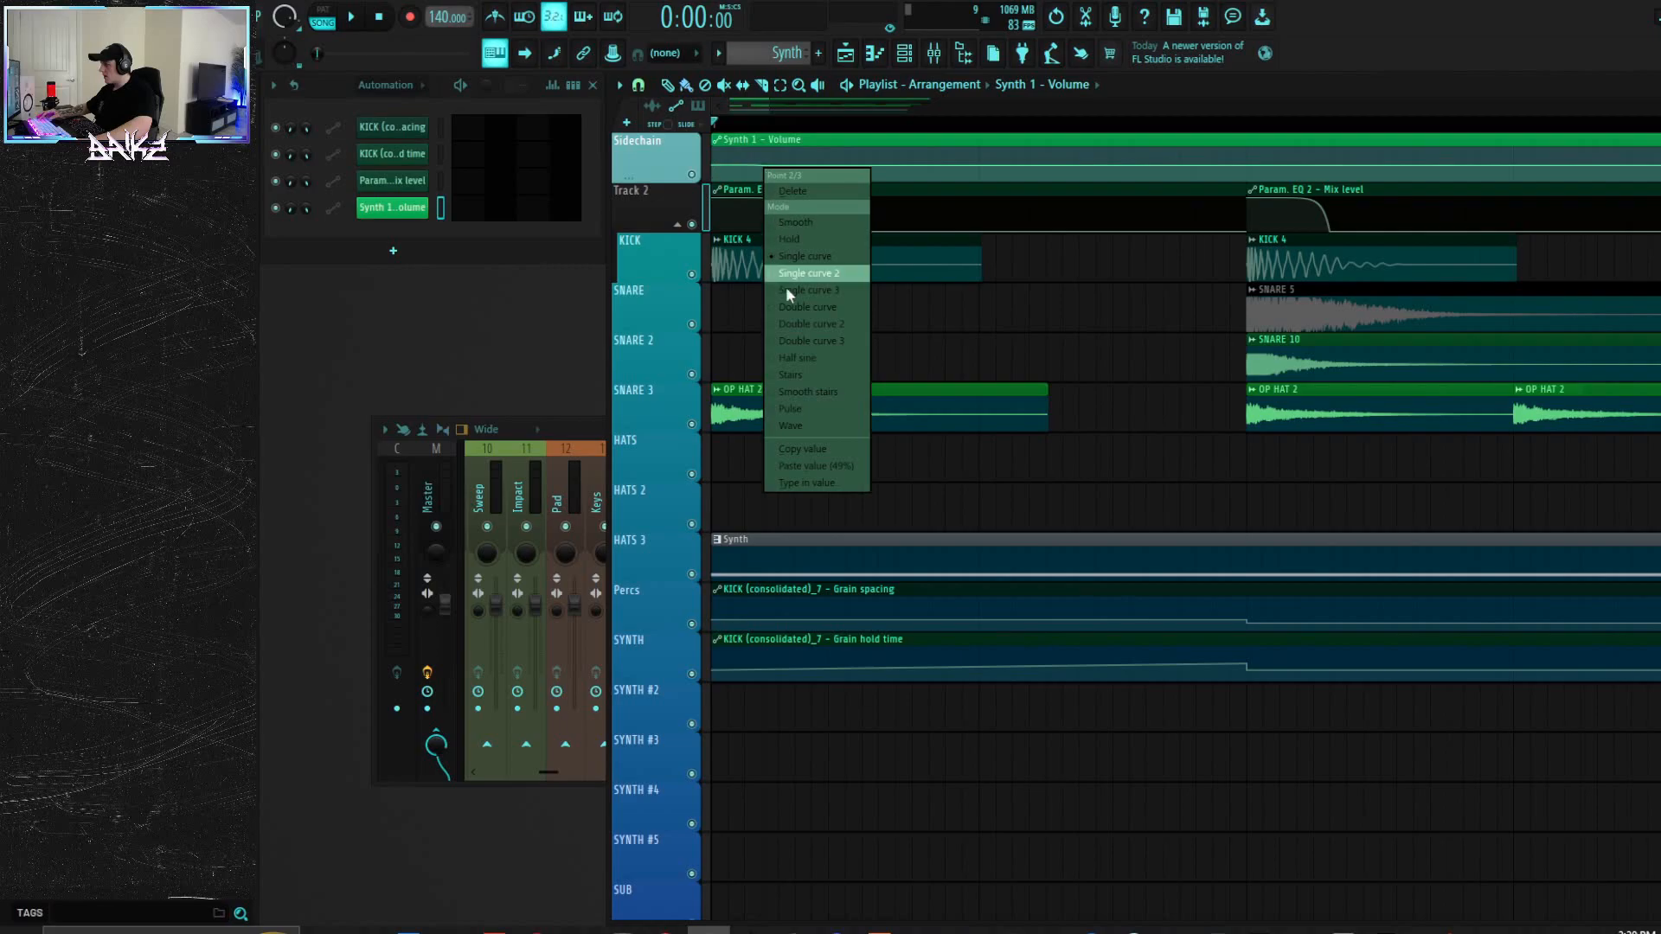
click(859, 466)
drag(713, 166, 710, 194)
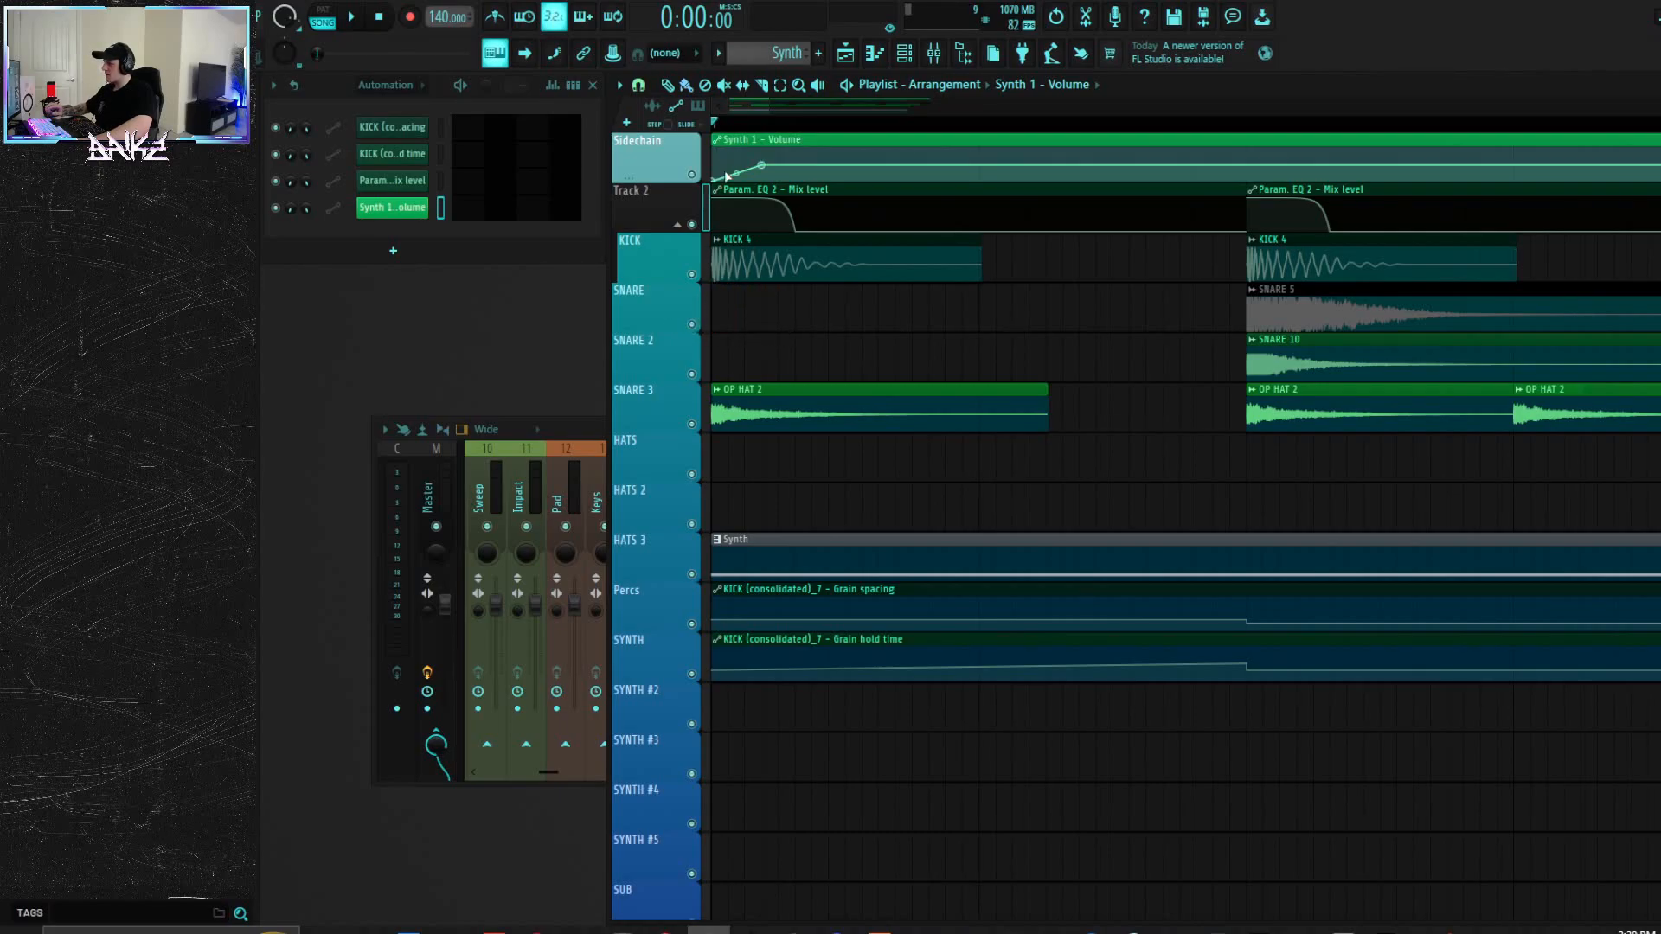
Step: Repeat the shortened Synth 1 volume duck over all eight kicks and play the loop with the sidechain
drag(766, 103, 1078, 105)
key(space)
drag(874, 106, 778, 108)
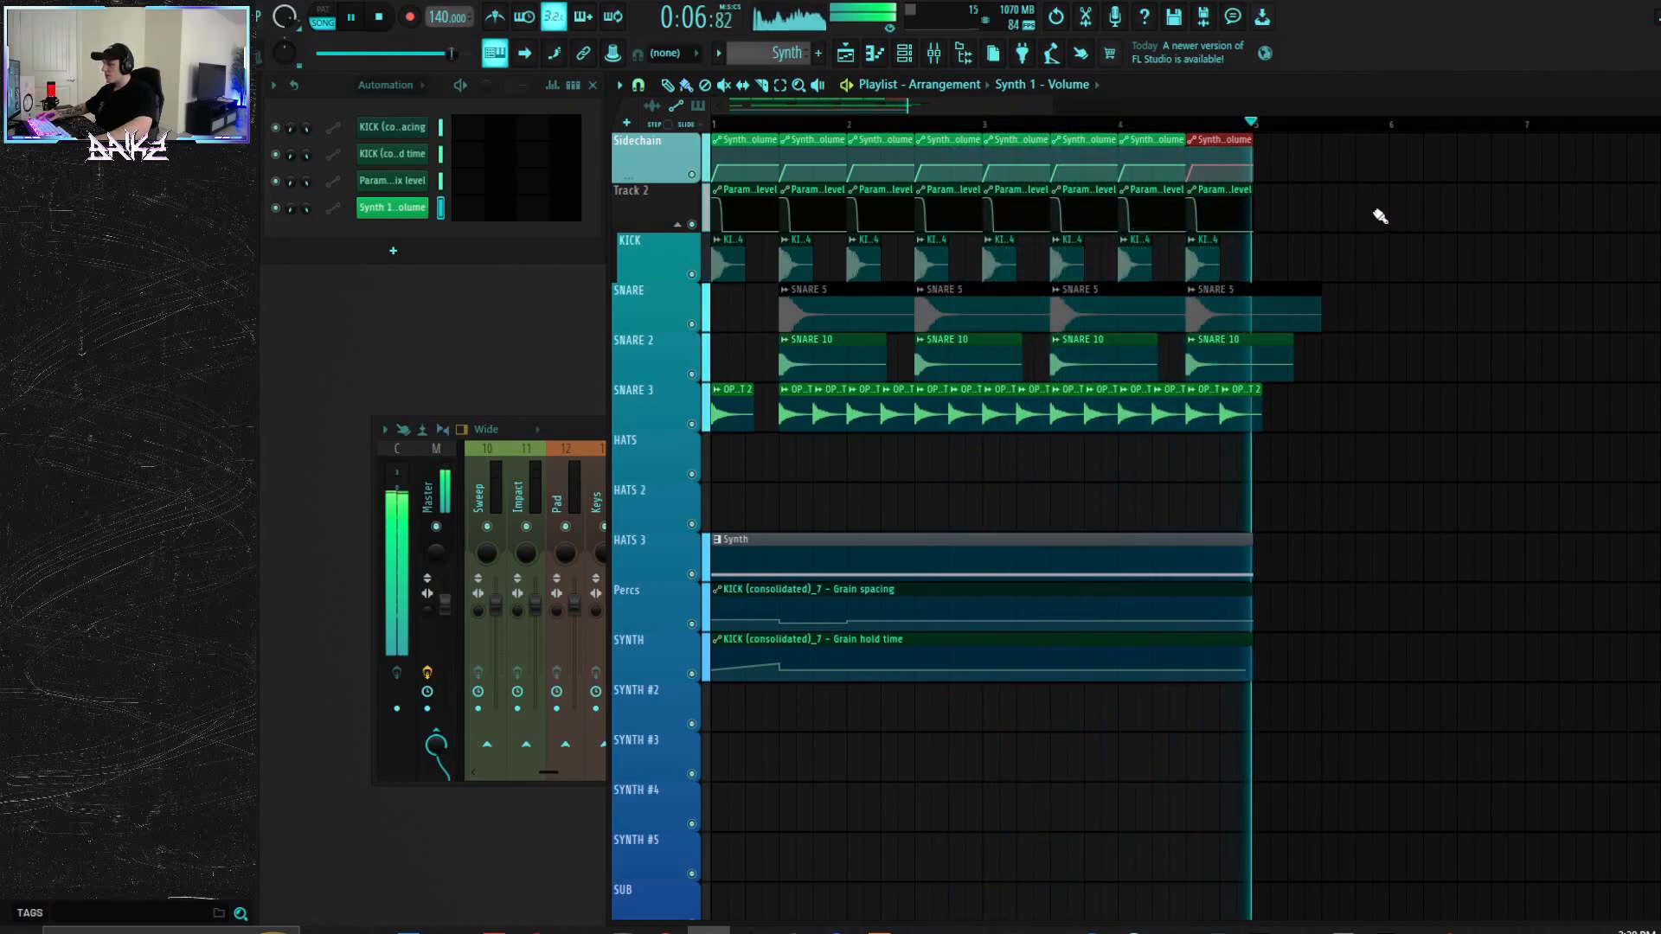
key(space)
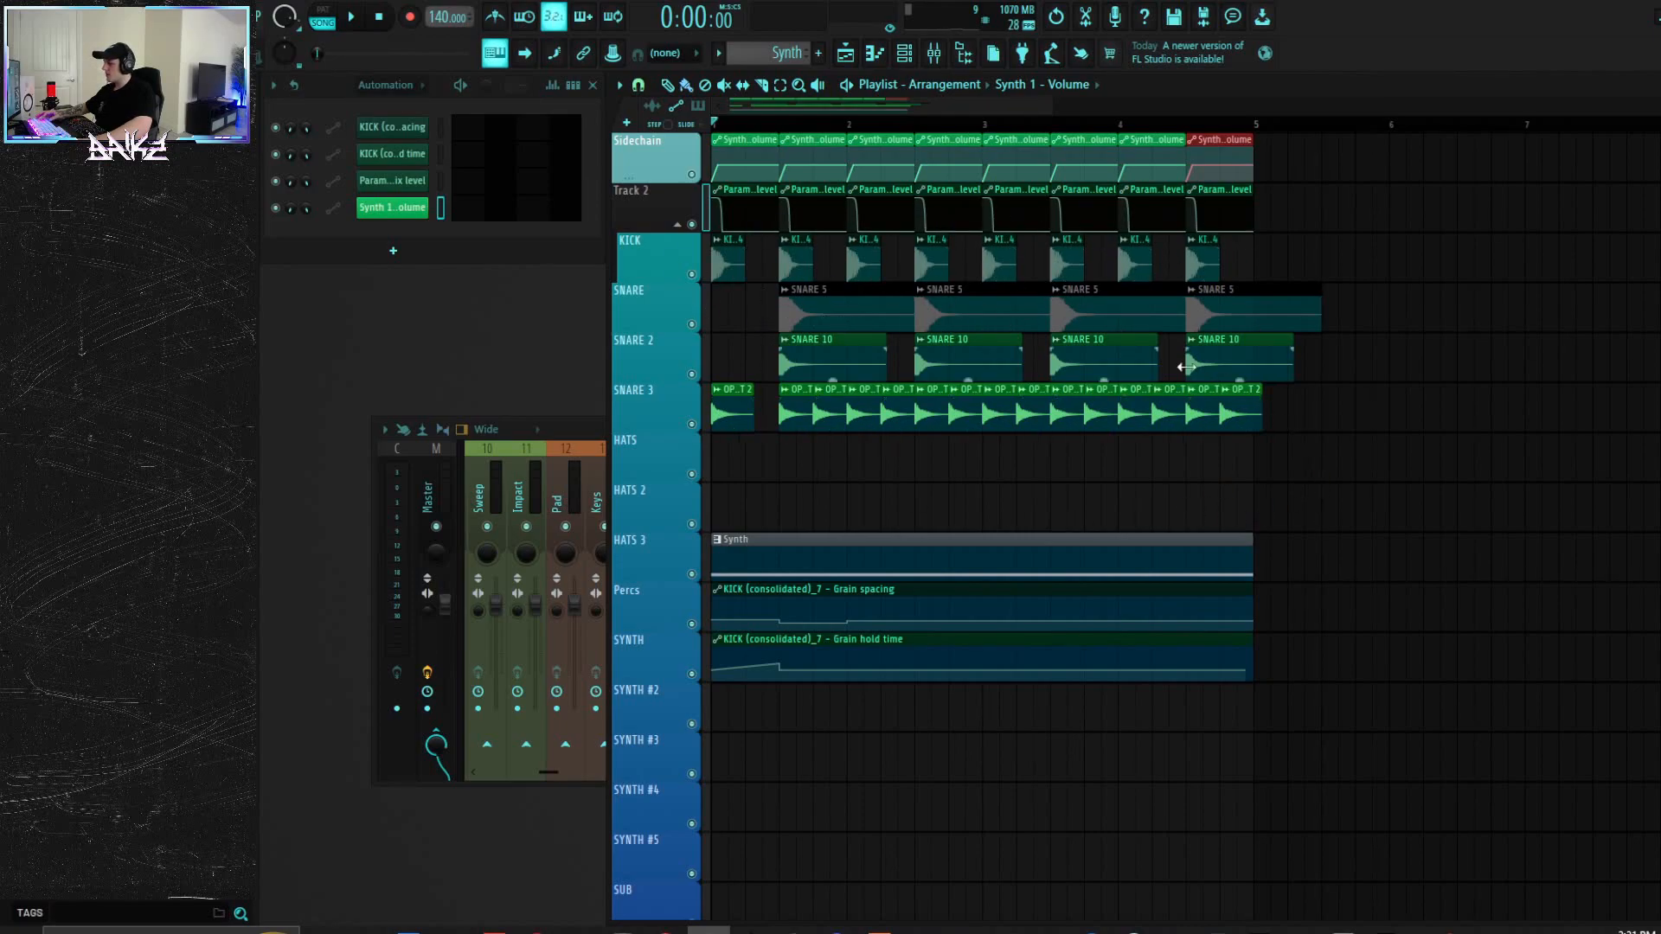
Step: Show all channel groups in the channel rack and open the settings of the KICK (consolidated) audio clip
scroll(1225, 414, down, 2)
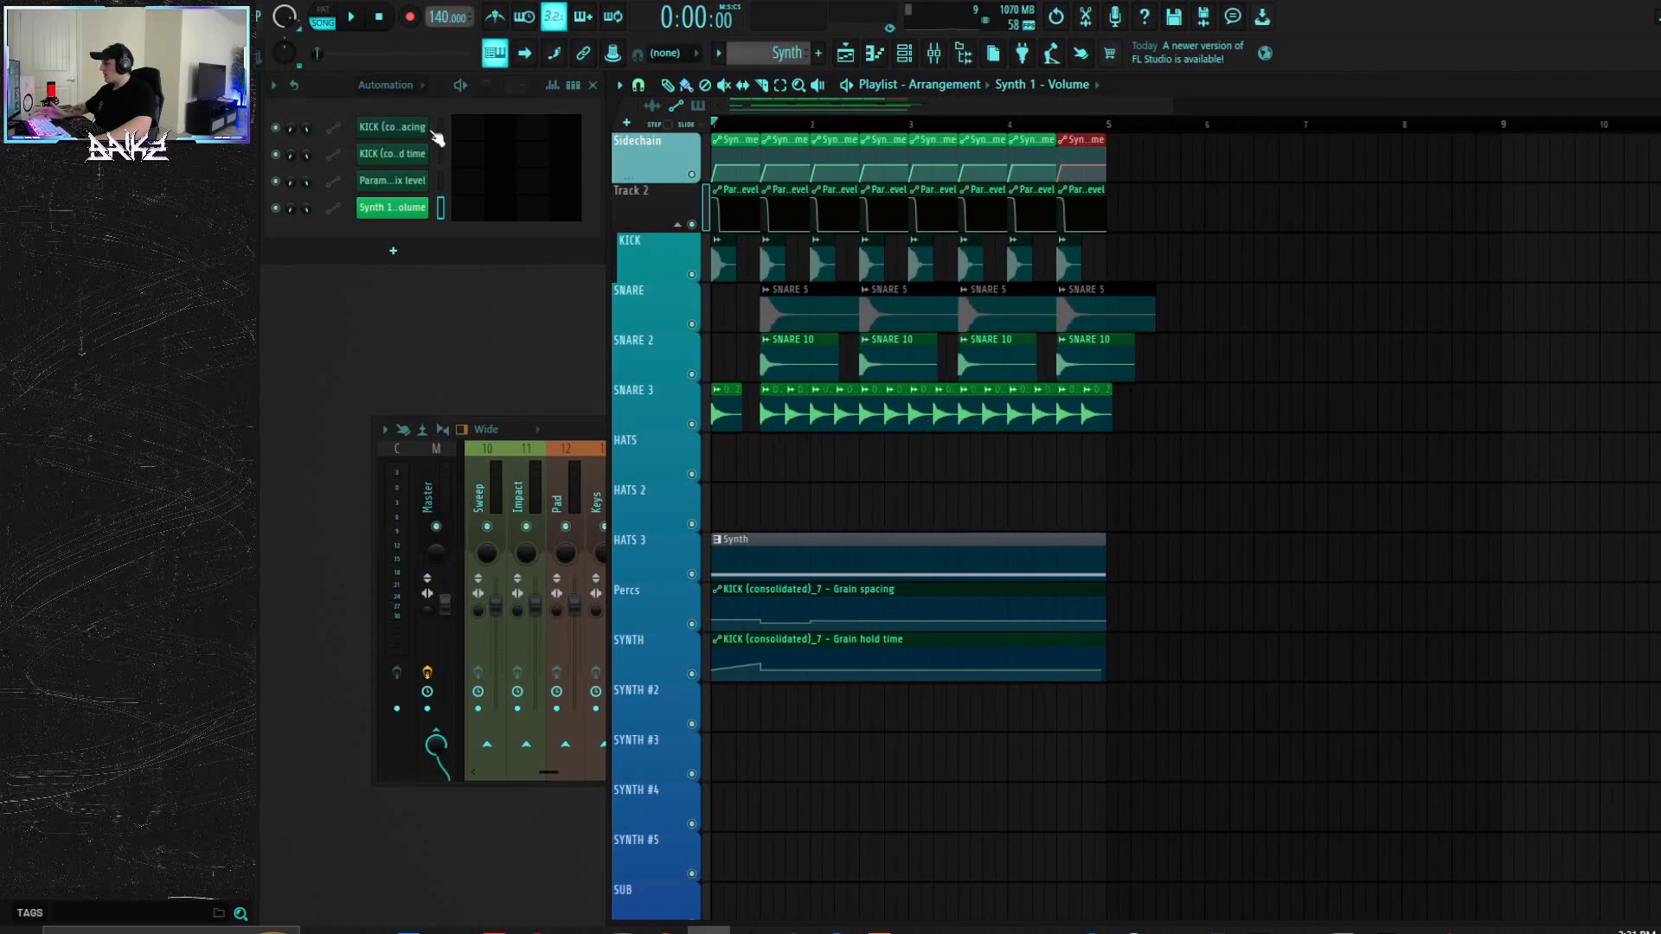
click(416, 86)
click(386, 122)
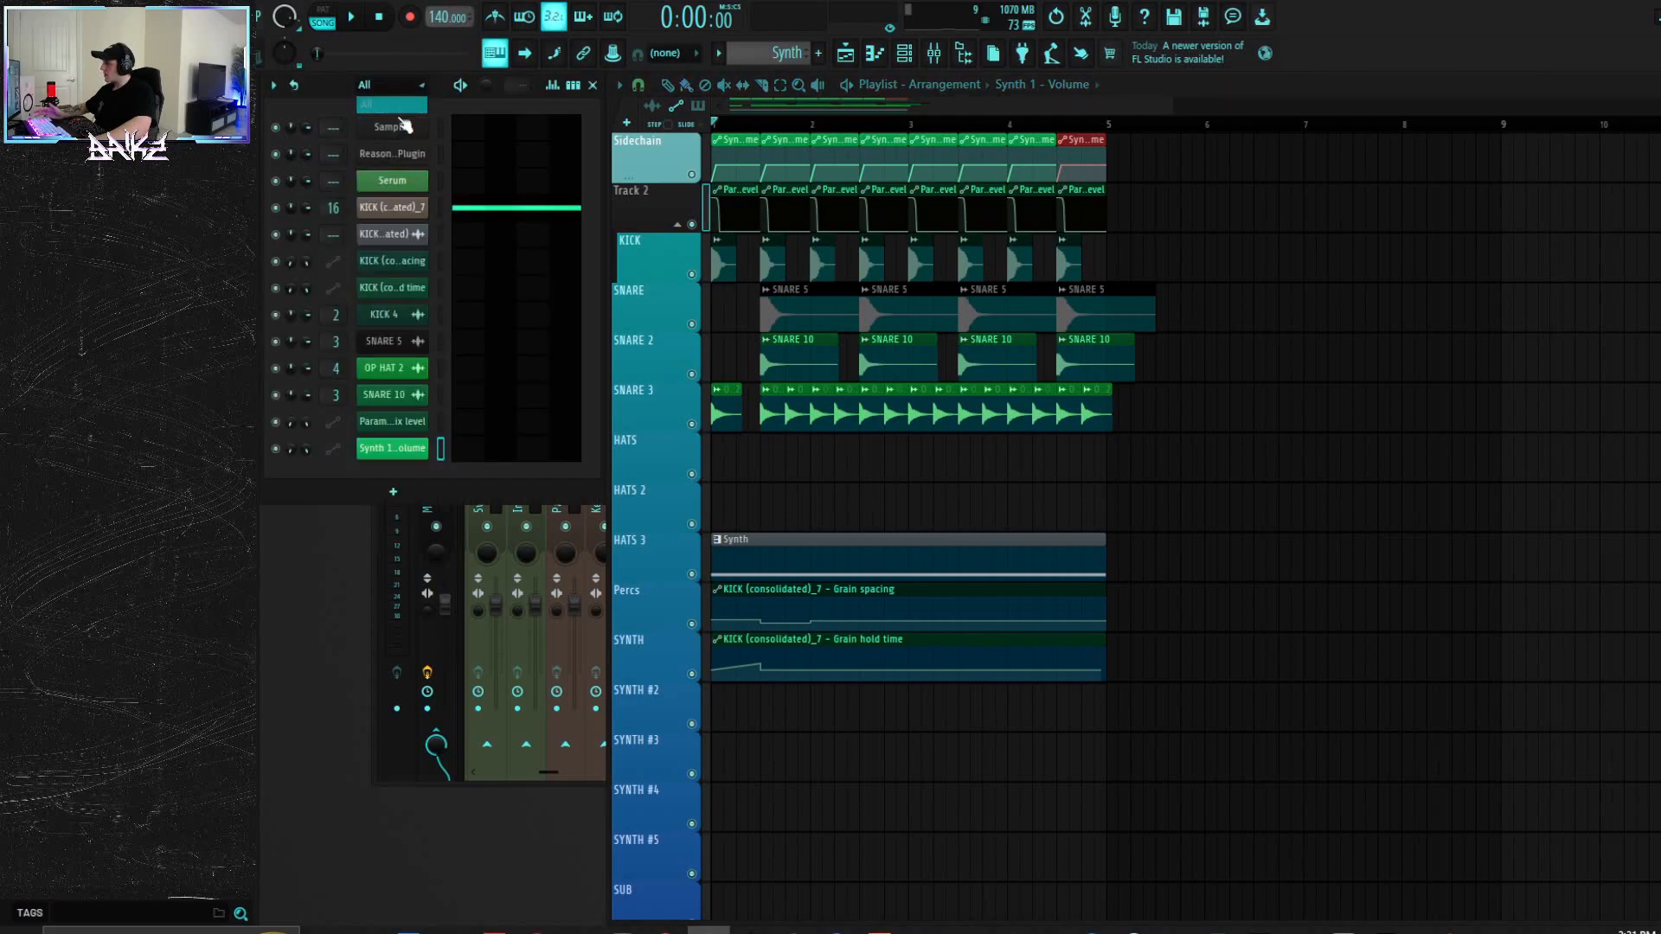
click(394, 236)
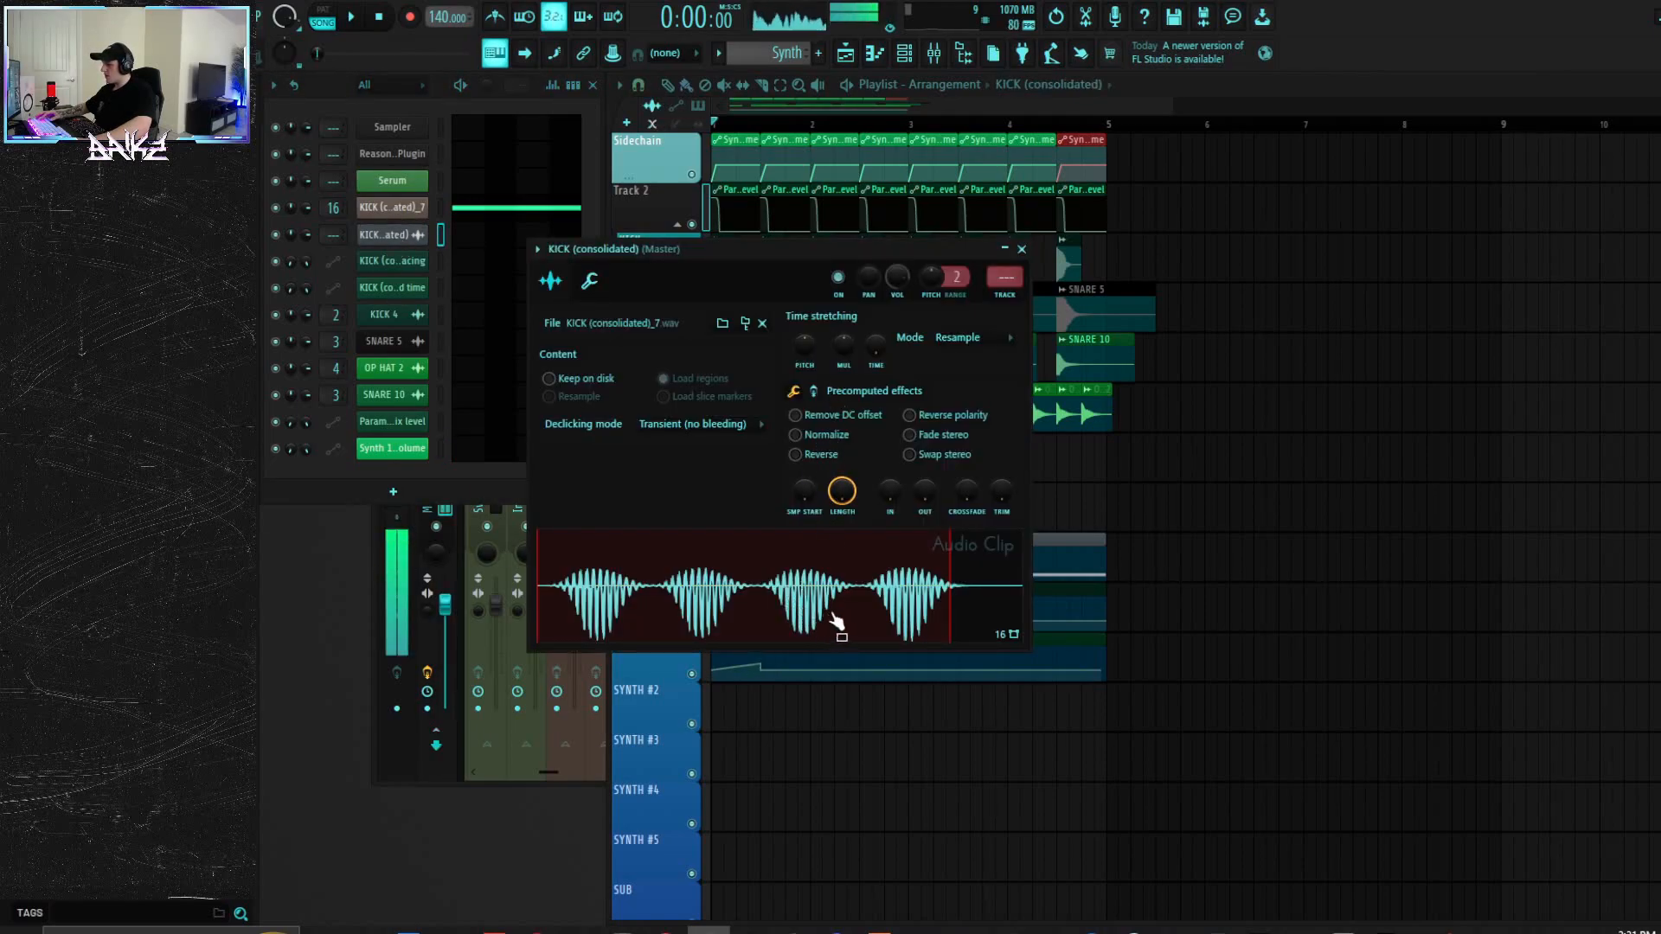
Step: Show the second set of precomputed effects for the KICK (consolidated) clip and raise its Pogo amount
drag(769, 248, 750, 301)
click(794, 440)
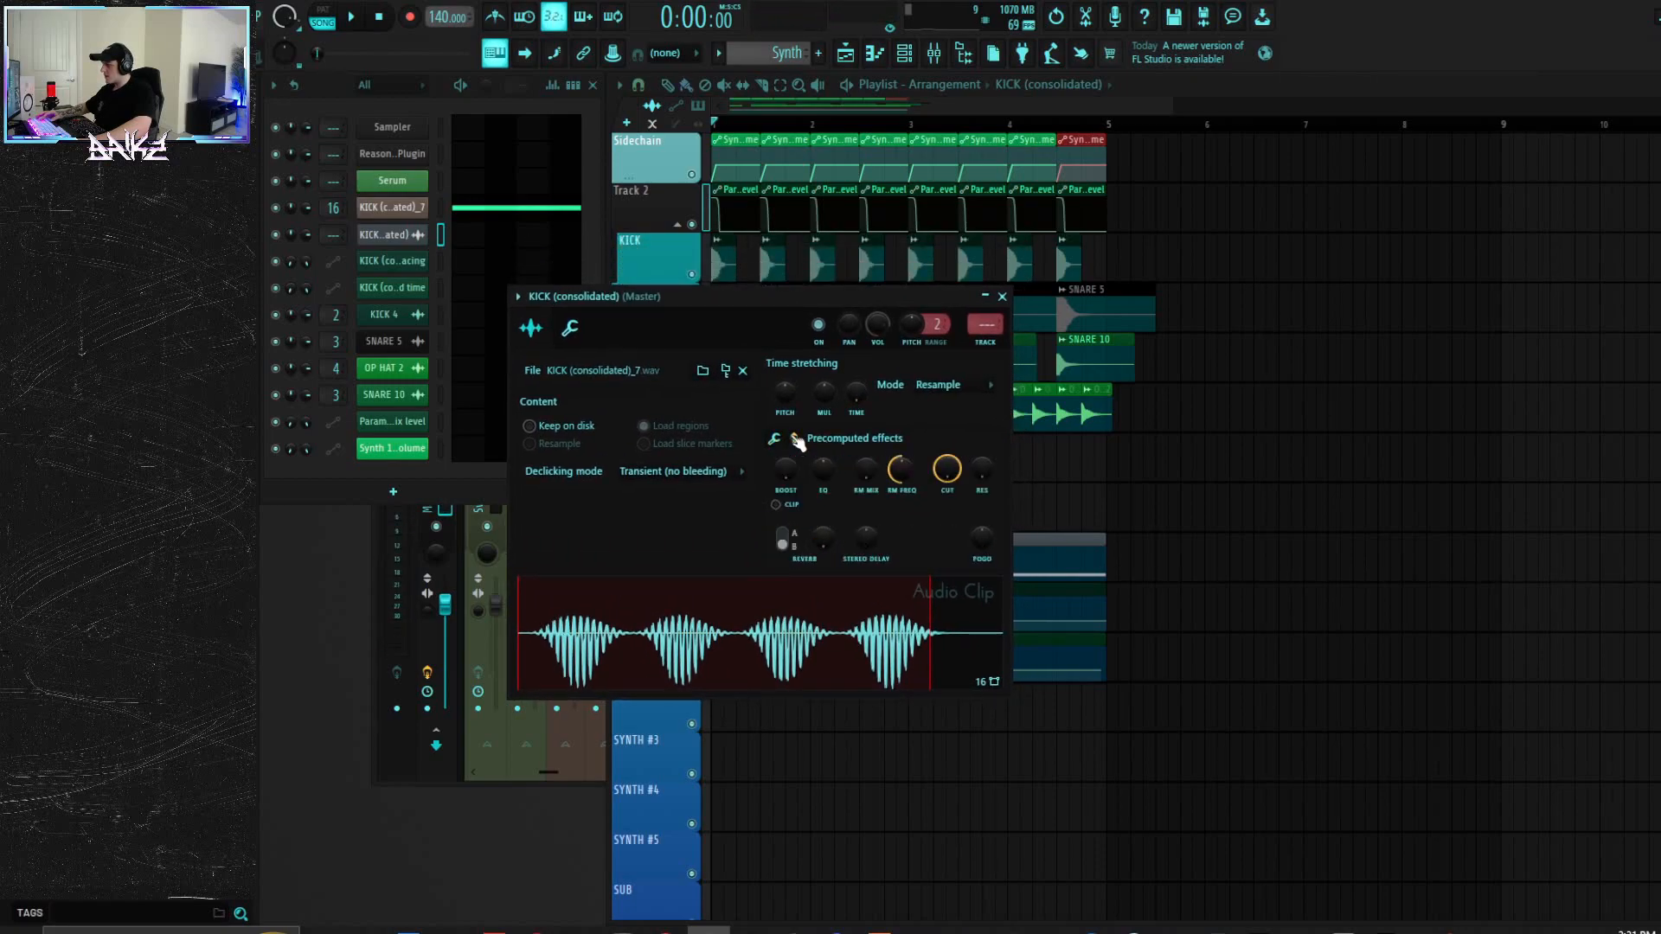
drag(983, 540, 983, 515)
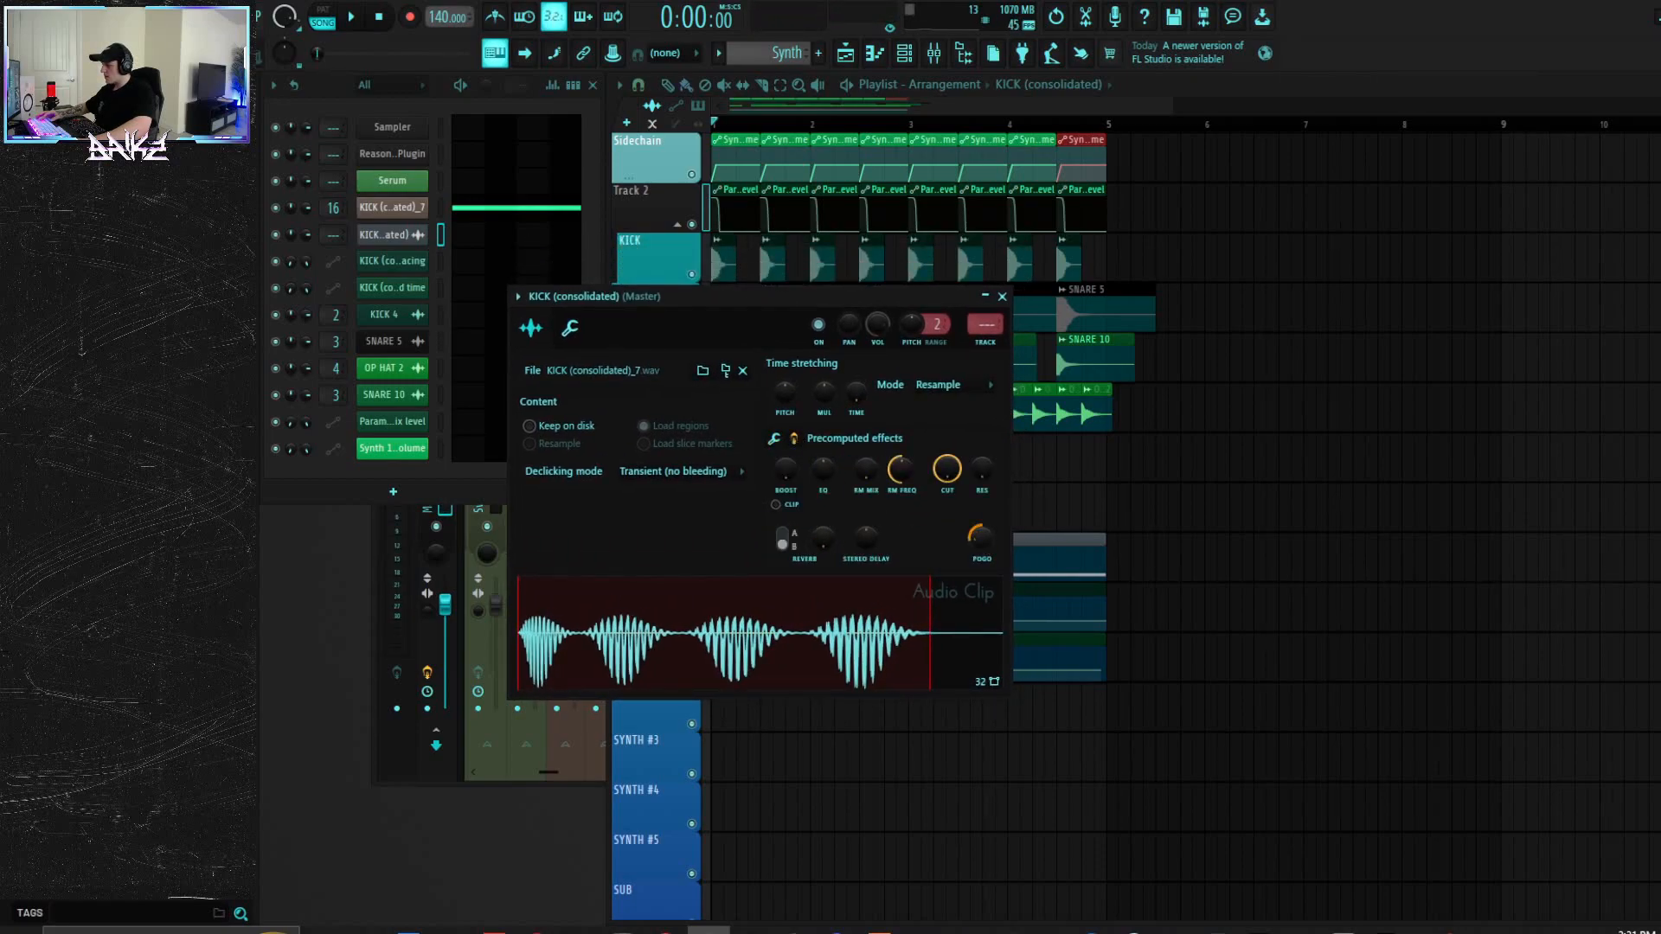
Step: Raise the EQ and RM mix amounts in the KICK (consolidated) clip's precomputed effects while auditioning its waveform
click(668, 641)
click(858, 632)
click(750, 653)
click(744, 653)
drag(828, 470, 892, 460)
click(755, 680)
click(758, 705)
click(758, 655)
click(385, 235)
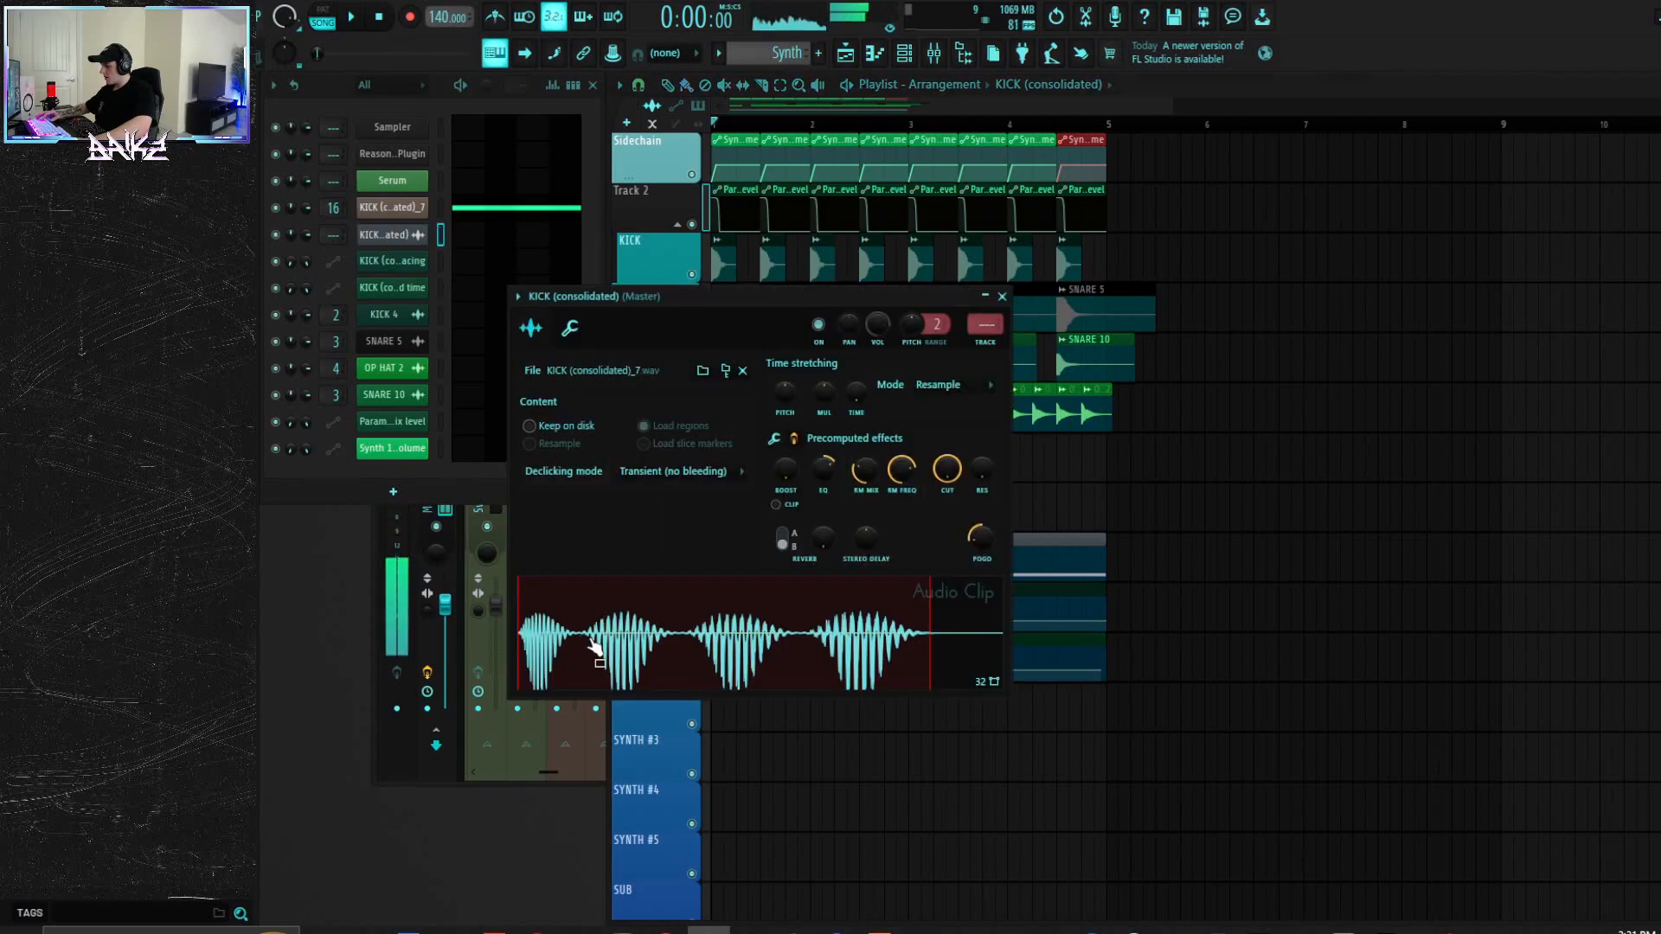
Step: Raise the resonance in the KICK (consolidated) clip's precomputed effects, audition the sample and close its settings
drag(984, 474, 982, 457)
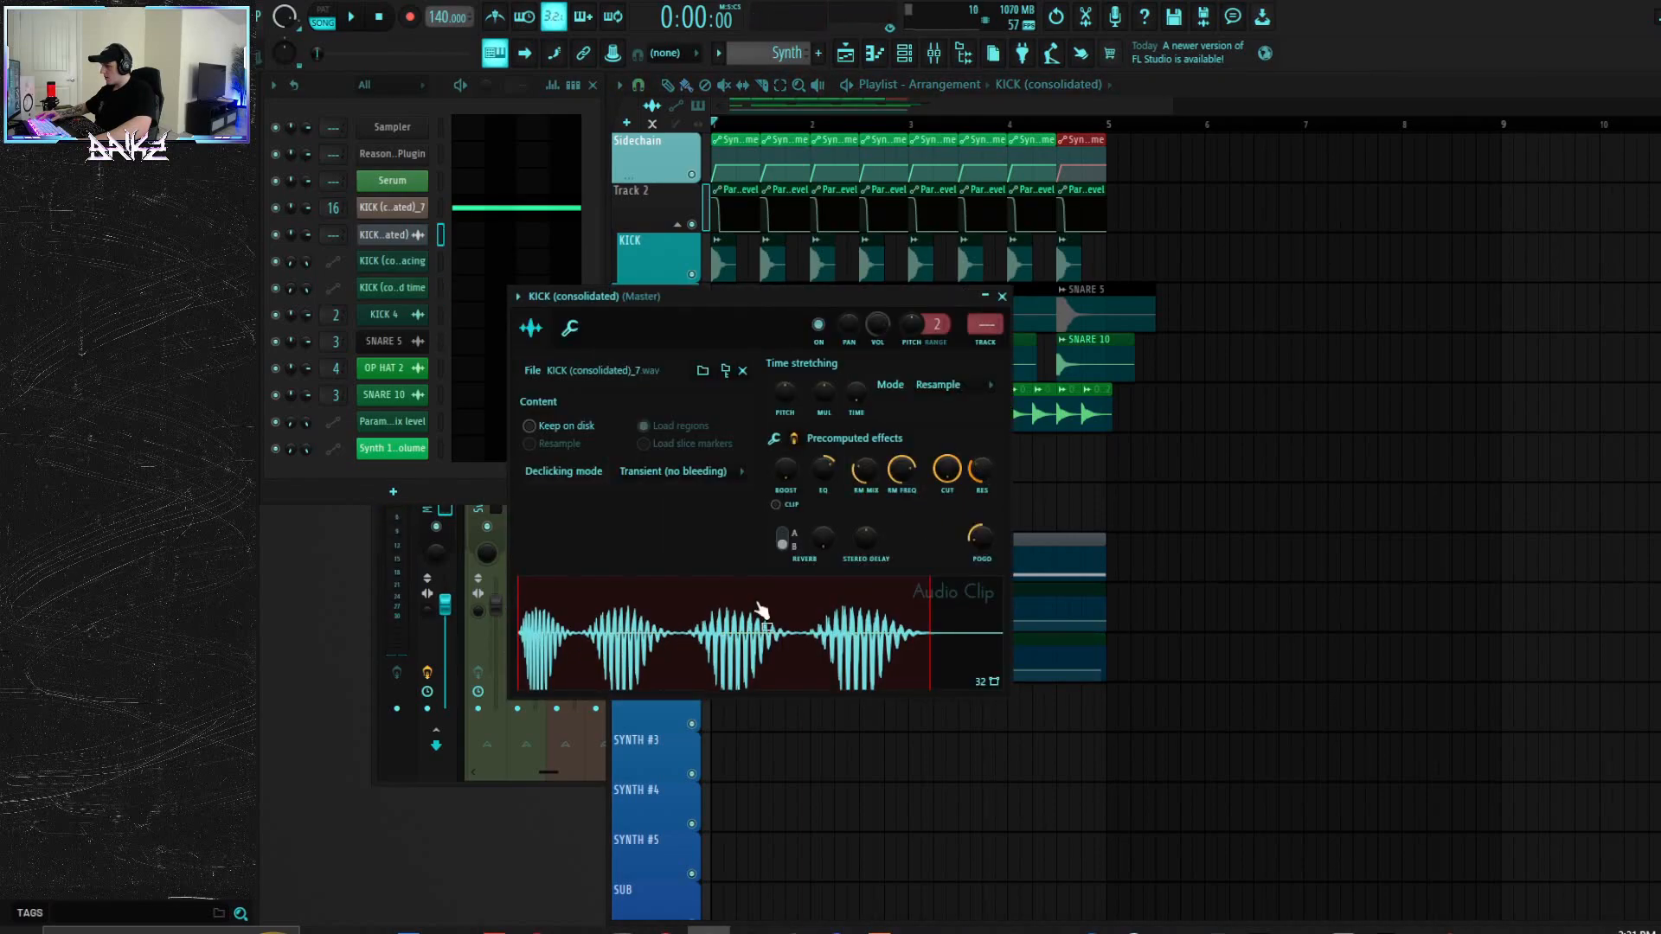
click(714, 644)
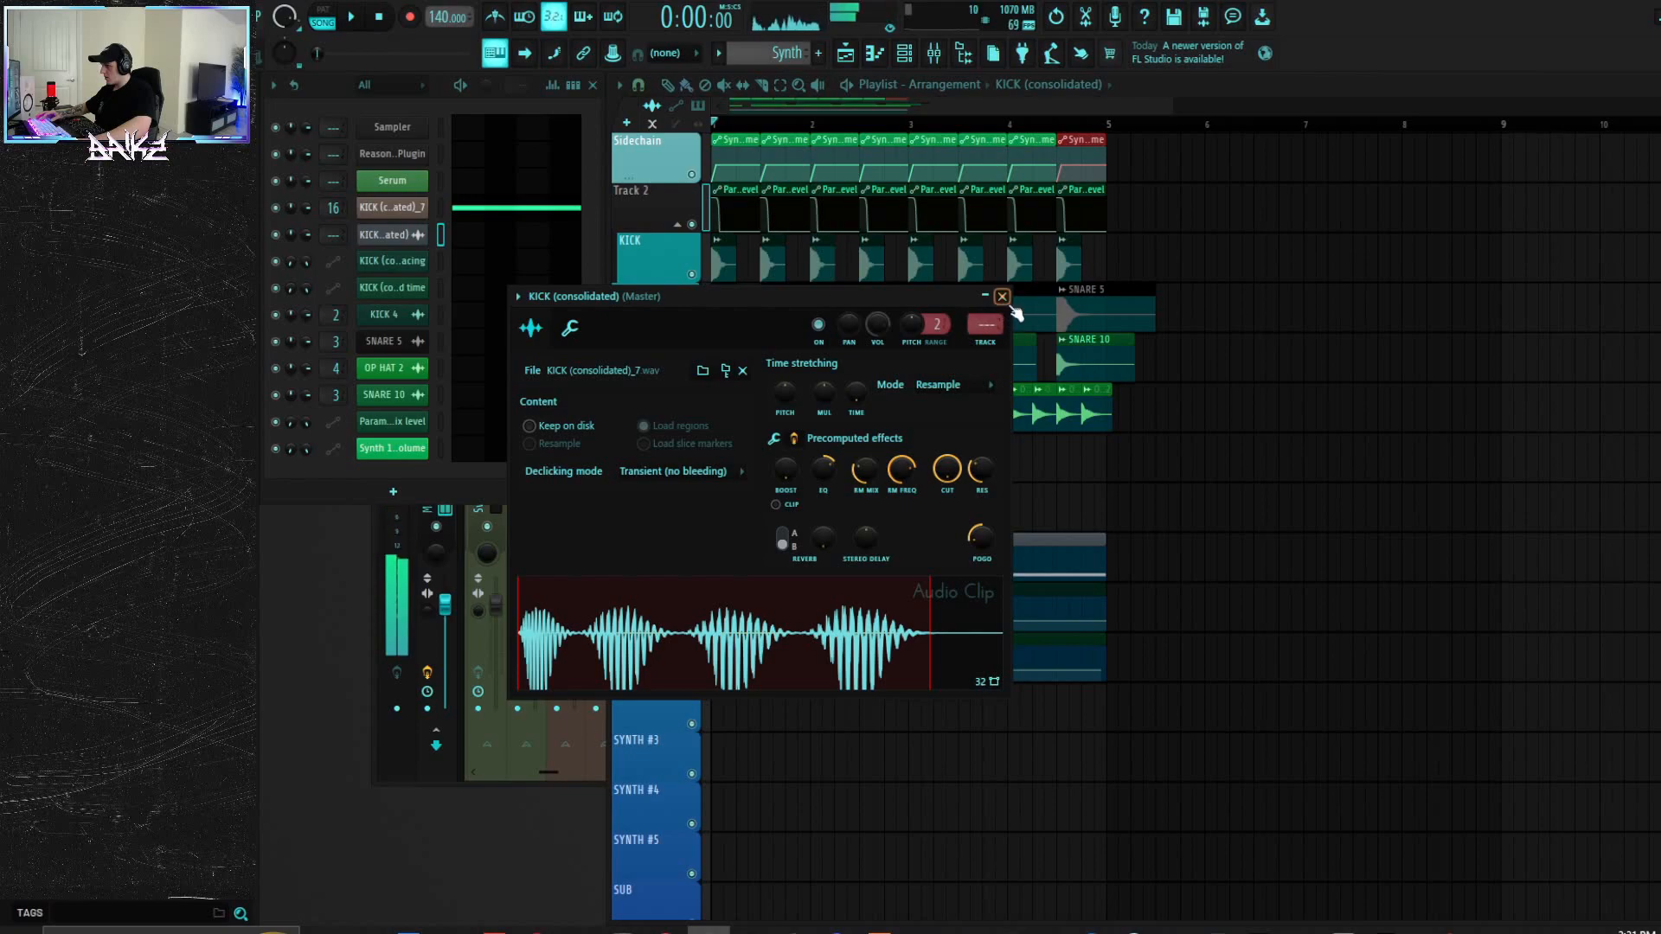
click(1002, 295)
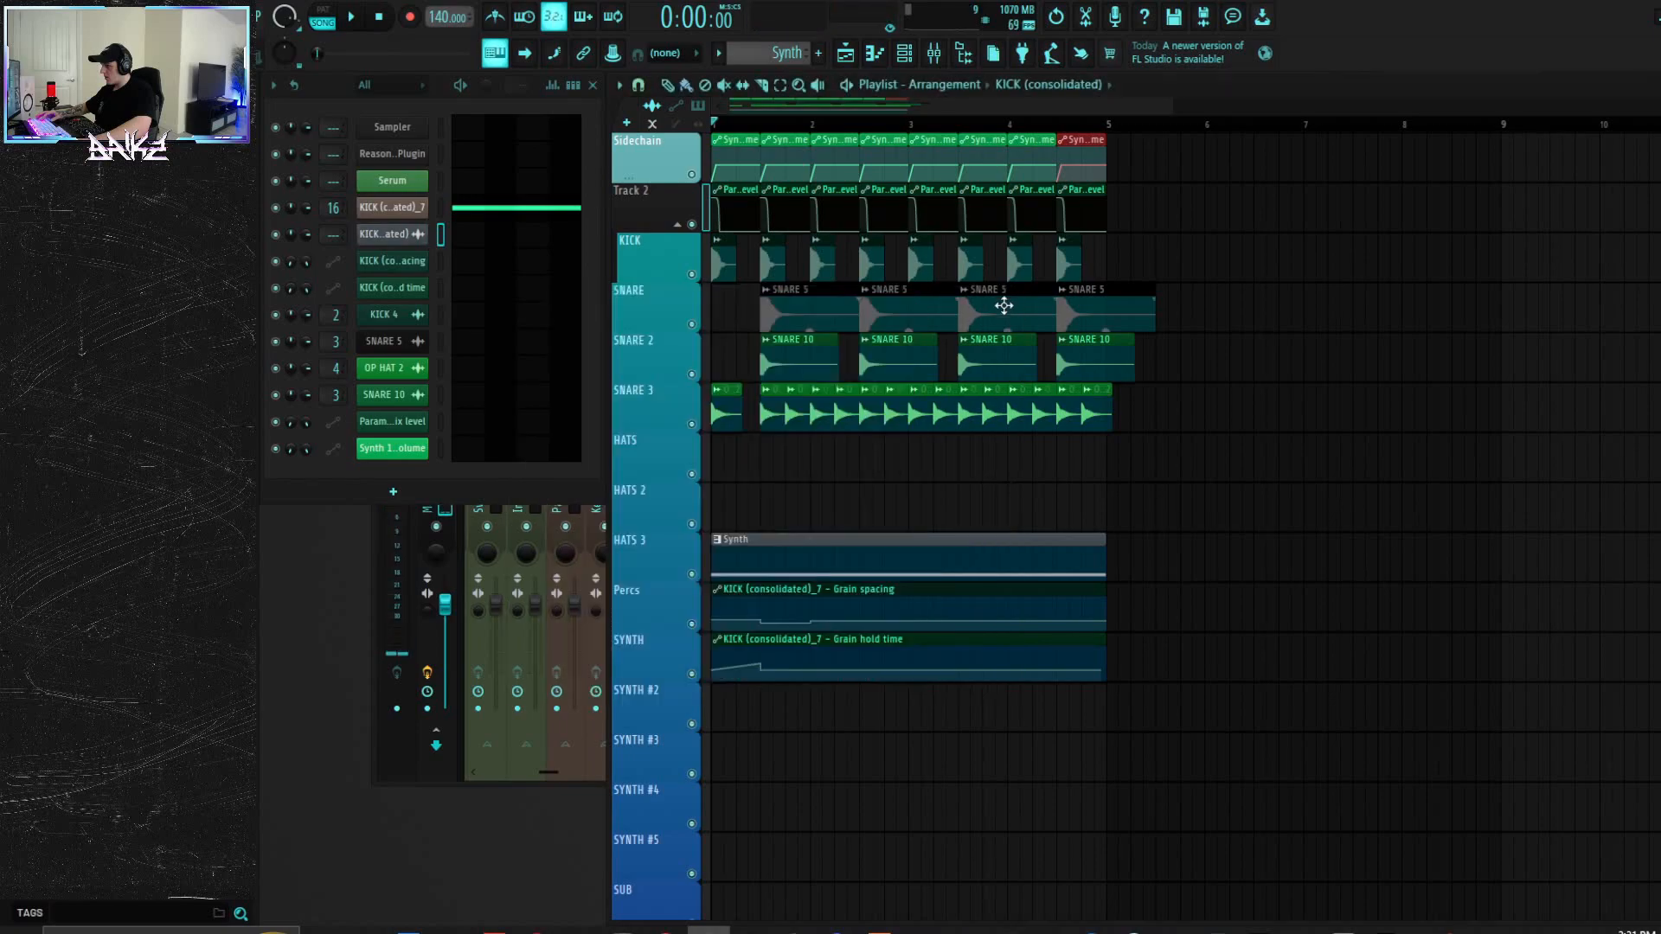
Step: Clone the KICK (consolidated)_7 channel and place the KICK (consolidated) audio clip at the start of the SYNTH #3 track
right_click(405, 244)
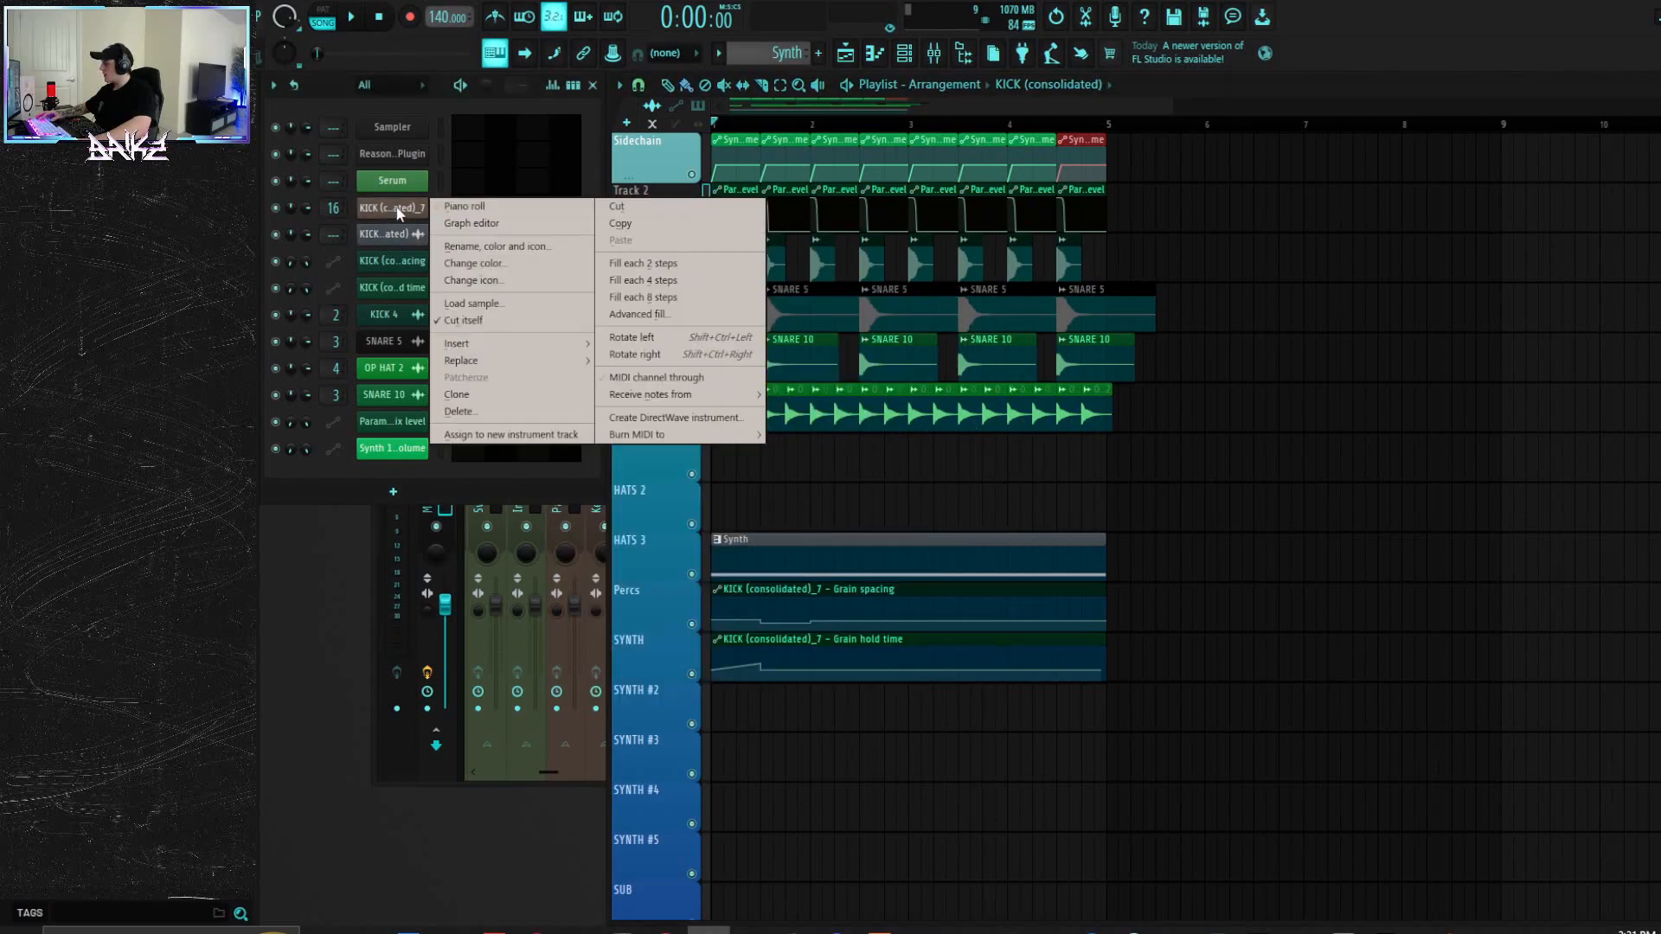
click(476, 396)
click(405, 261)
click(960, 808)
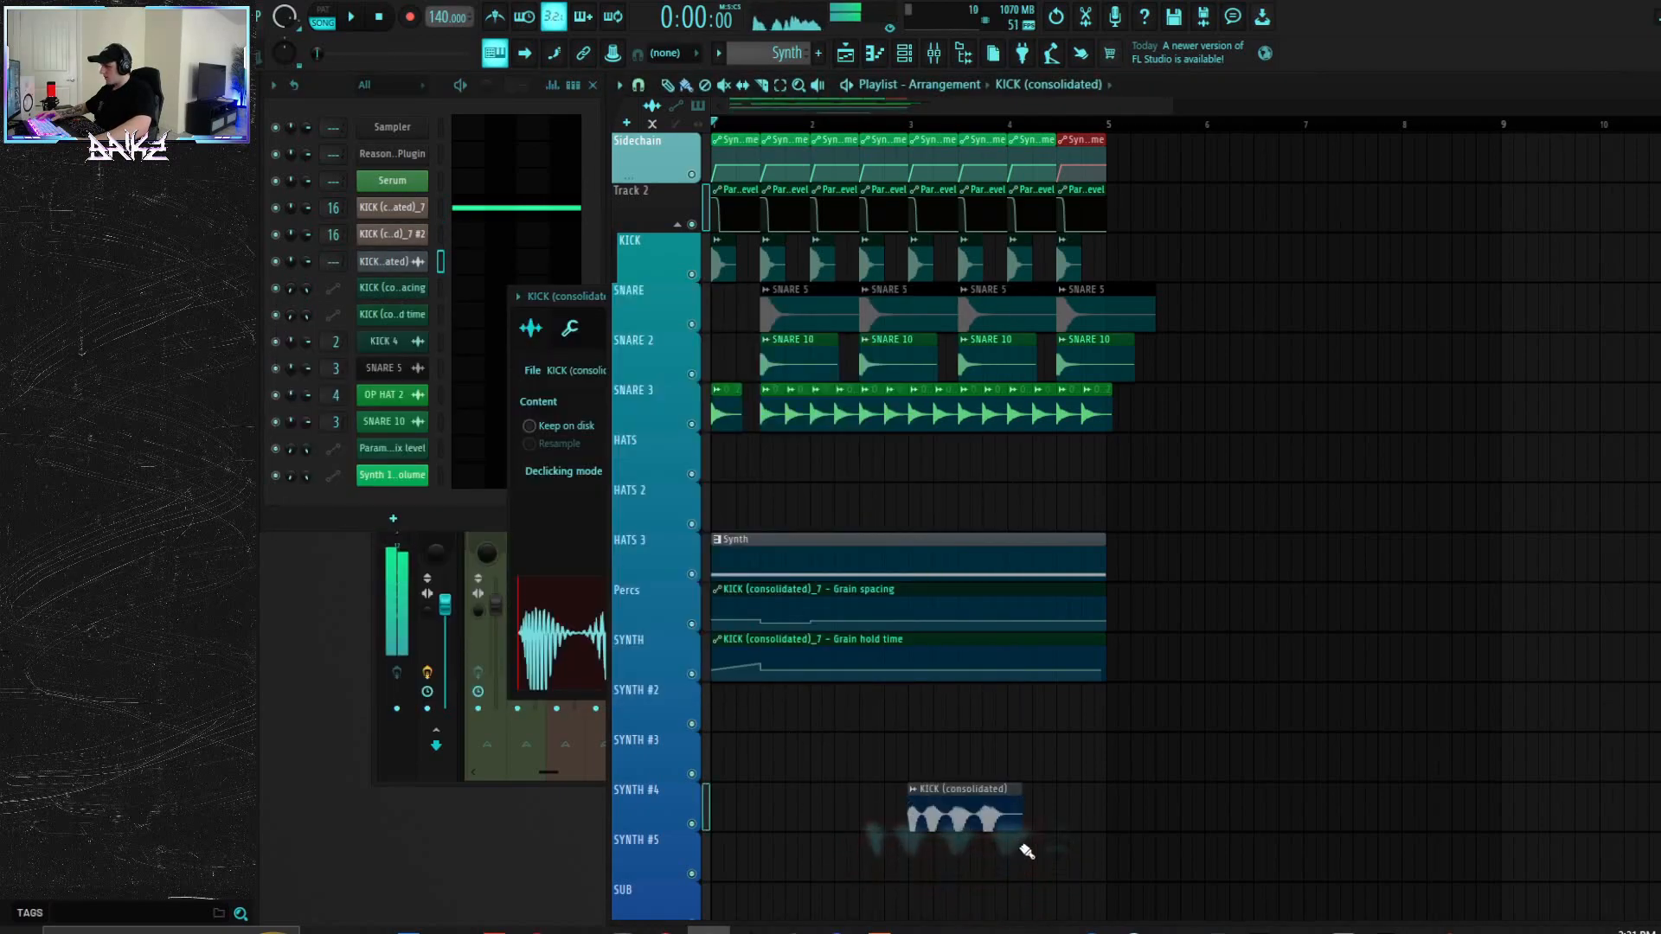
drag(954, 797, 766, 747)
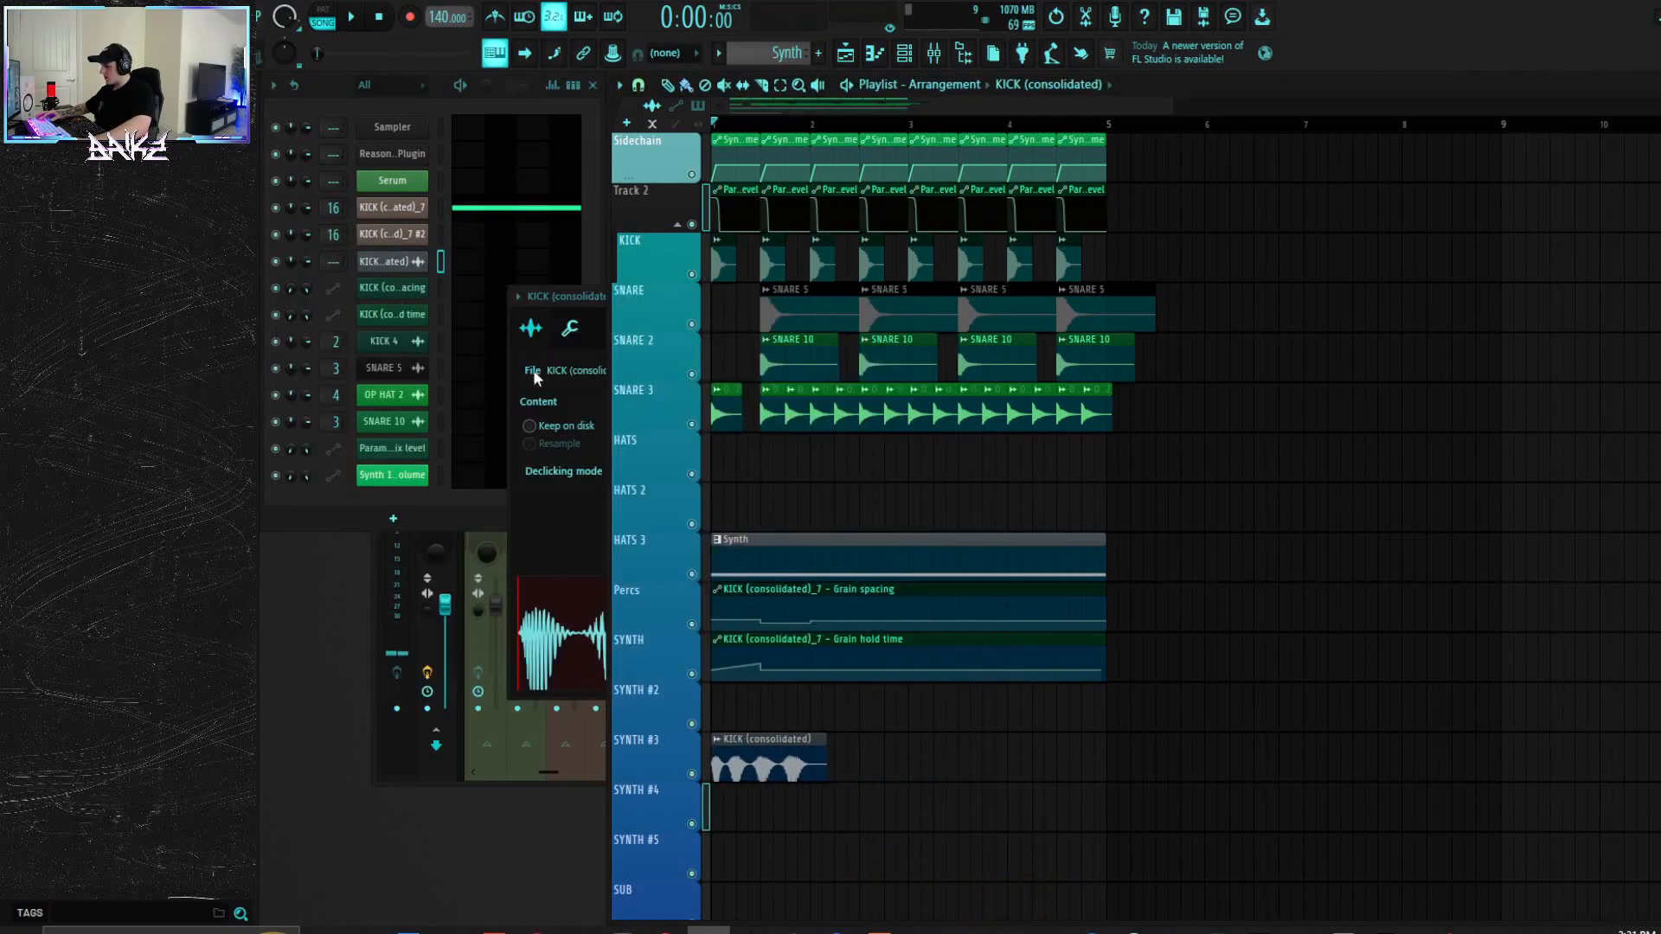
Step: Consolidate the SYNTH #3 track from track start as a 16-bit WAV and delete the muted original clip
right_click(666, 761)
mouse_move(723, 770)
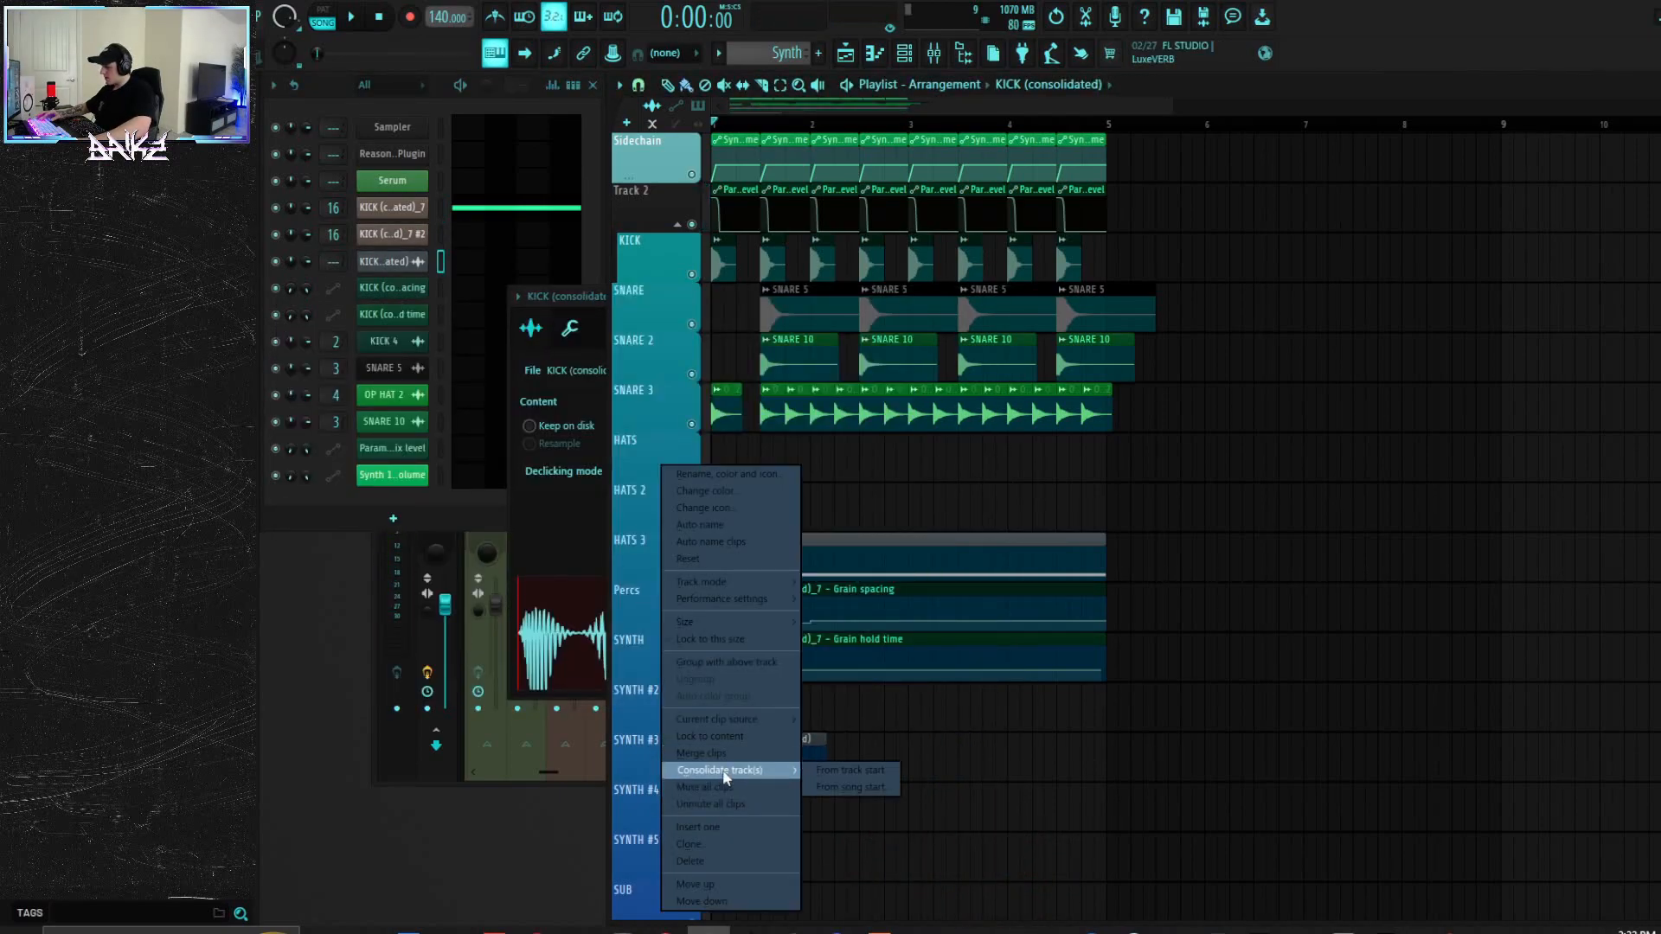
click(852, 770)
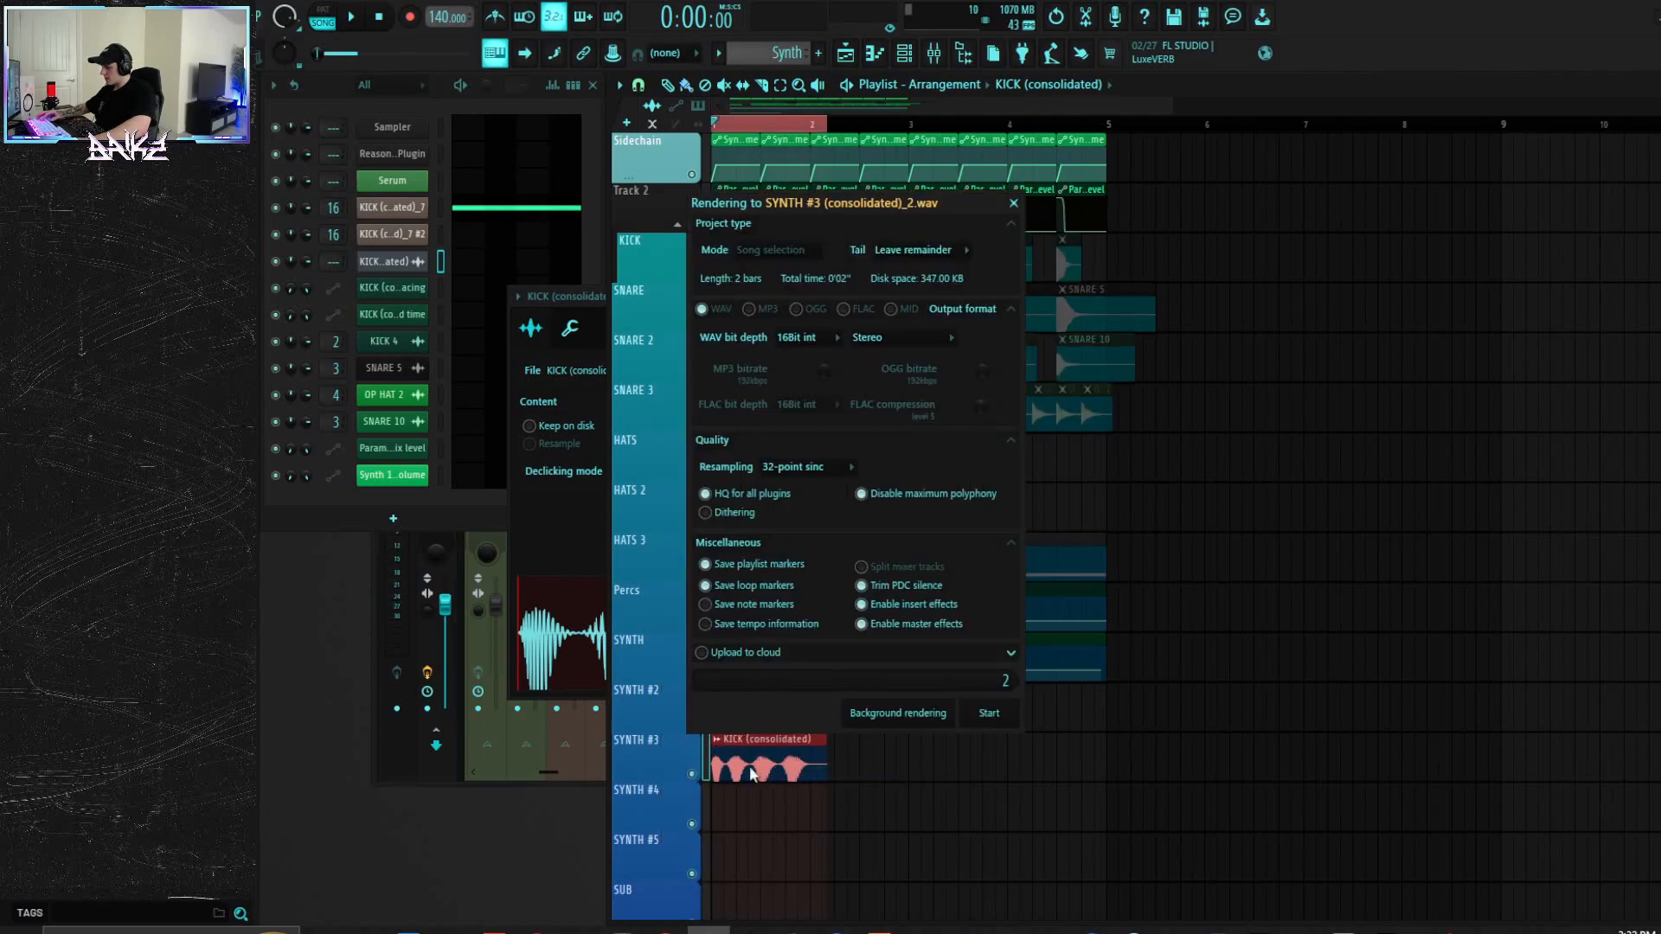
click(993, 716)
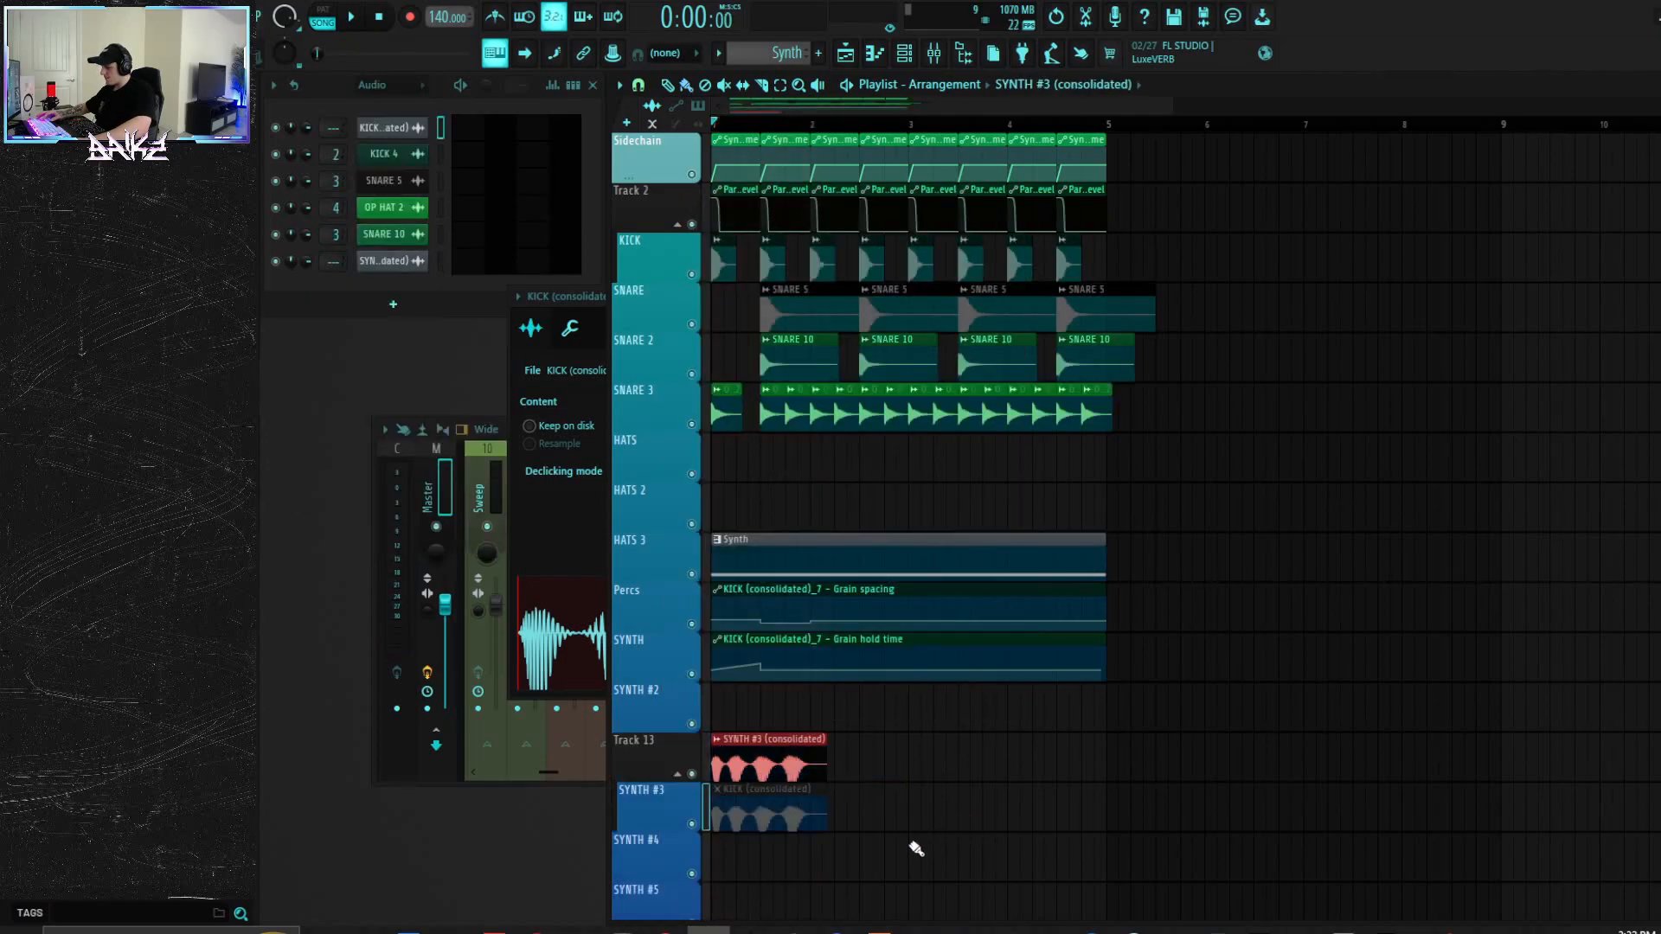
right_click(768, 816)
Step: Open the SYNTH #3 (consolidated) clip's settings, show all channel groups and load its sample into the cloned Granulizer channel
double_click(758, 762)
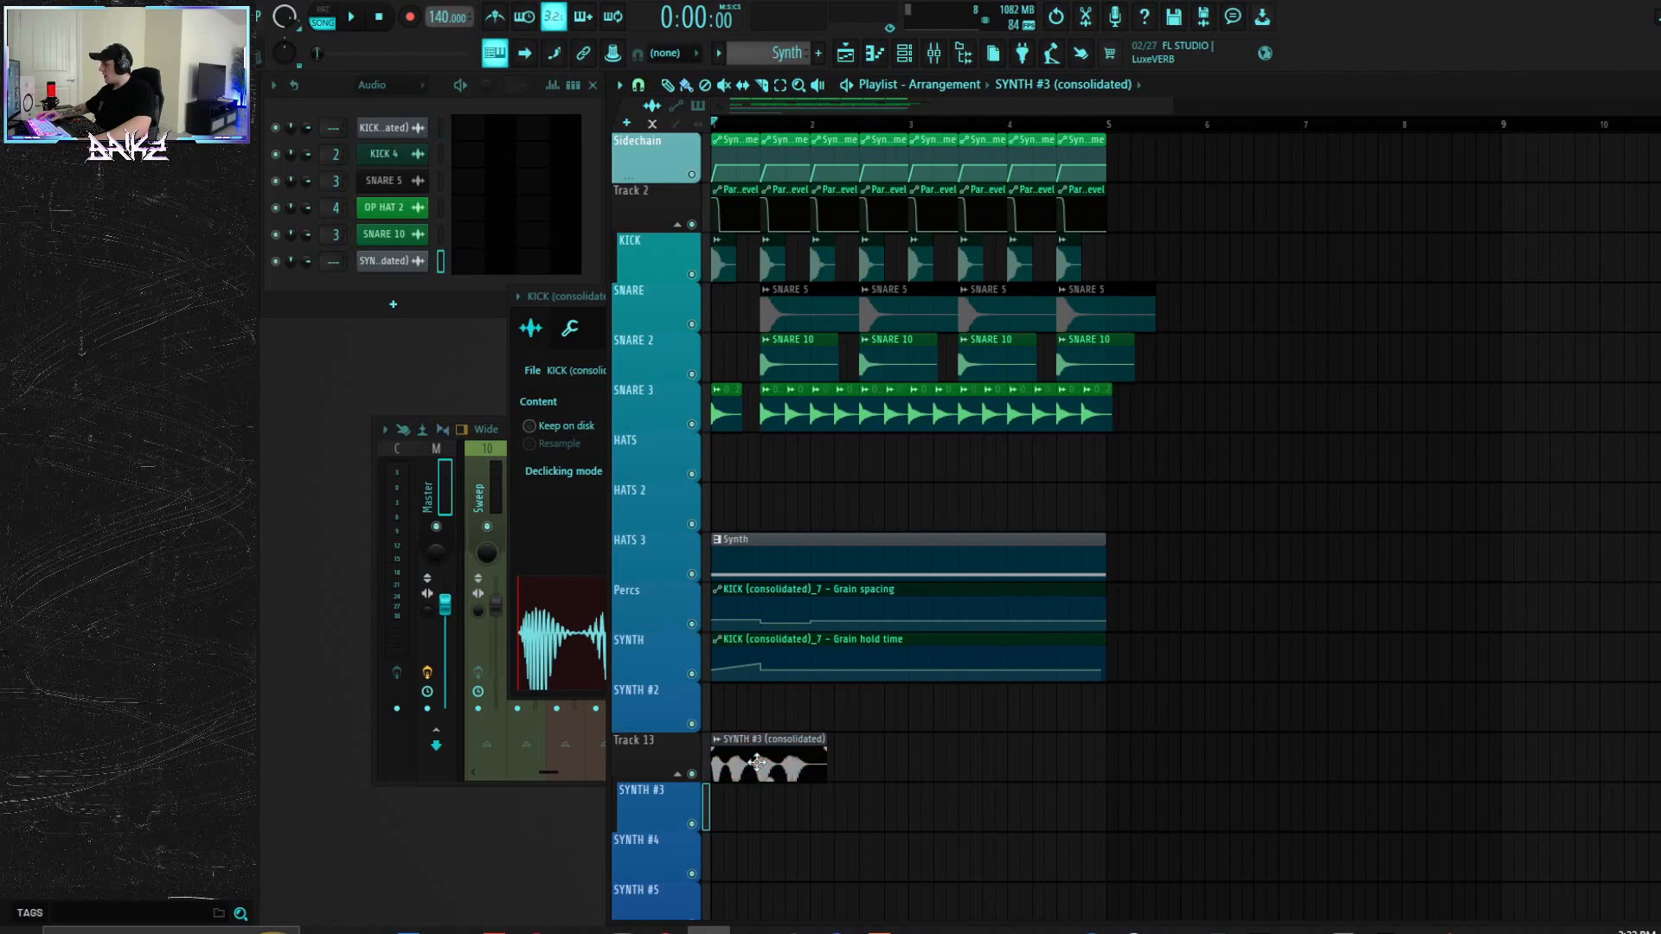
drag(506, 166, 834, 200)
click(422, 85)
click(405, 105)
click(733, 588)
drag(734, 591, 404, 237)
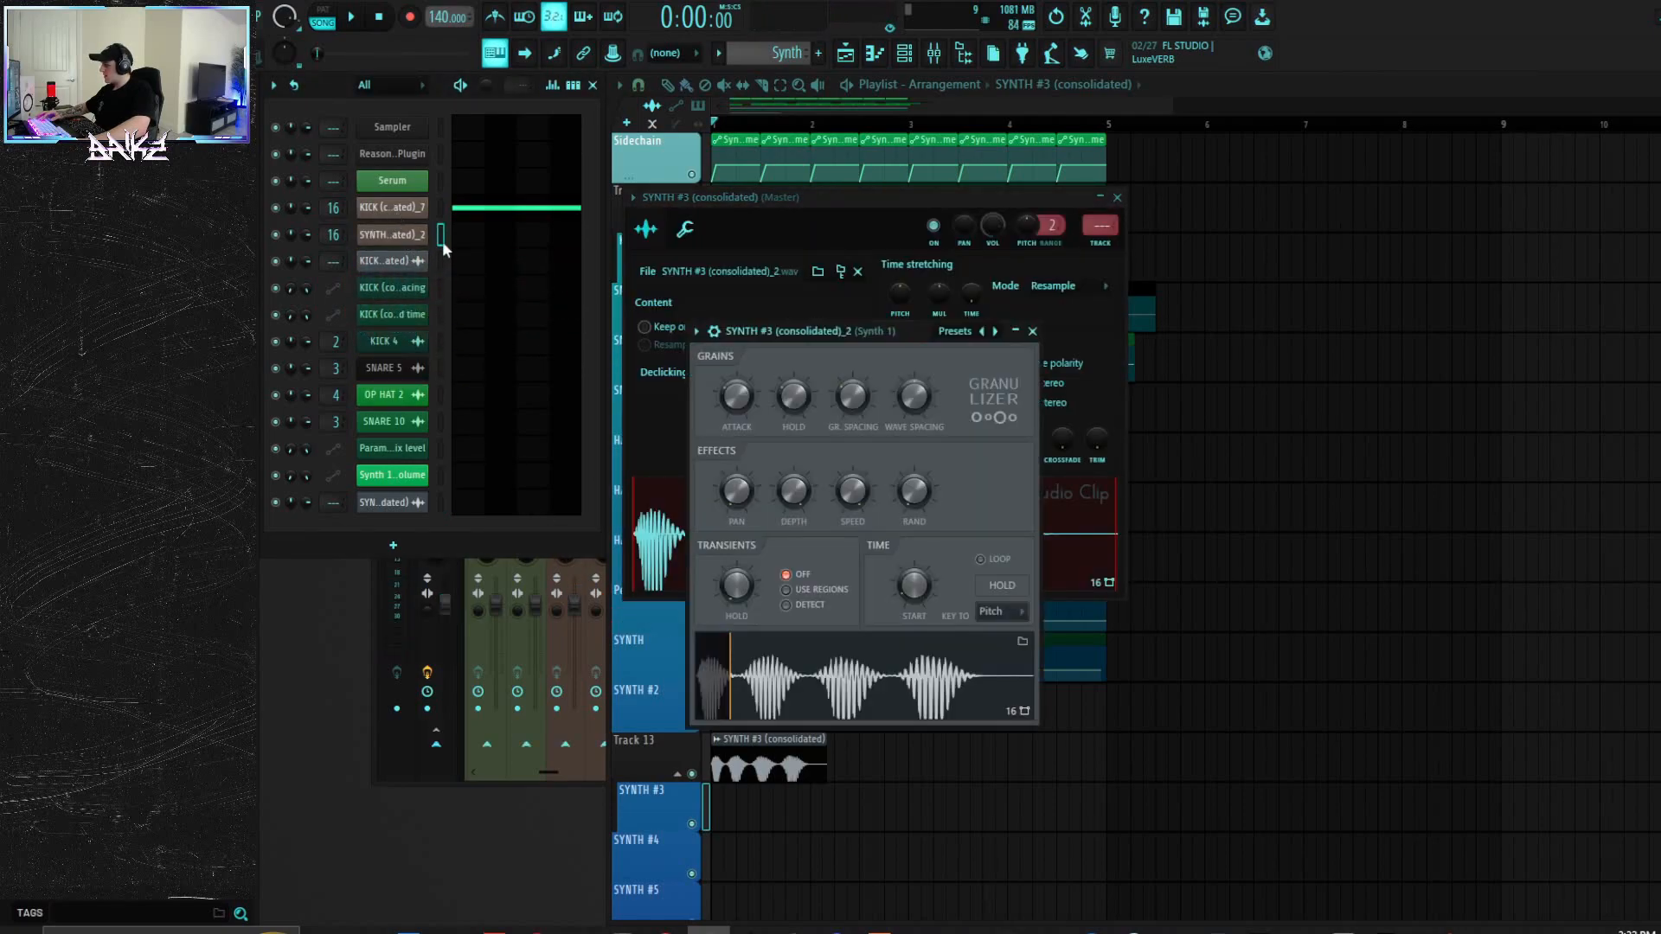
Step: Close the audio clip's settings and lower the cloned Granulizer's start time to near the beginning of the sample
drag(880, 337, 741, 334)
click(1117, 198)
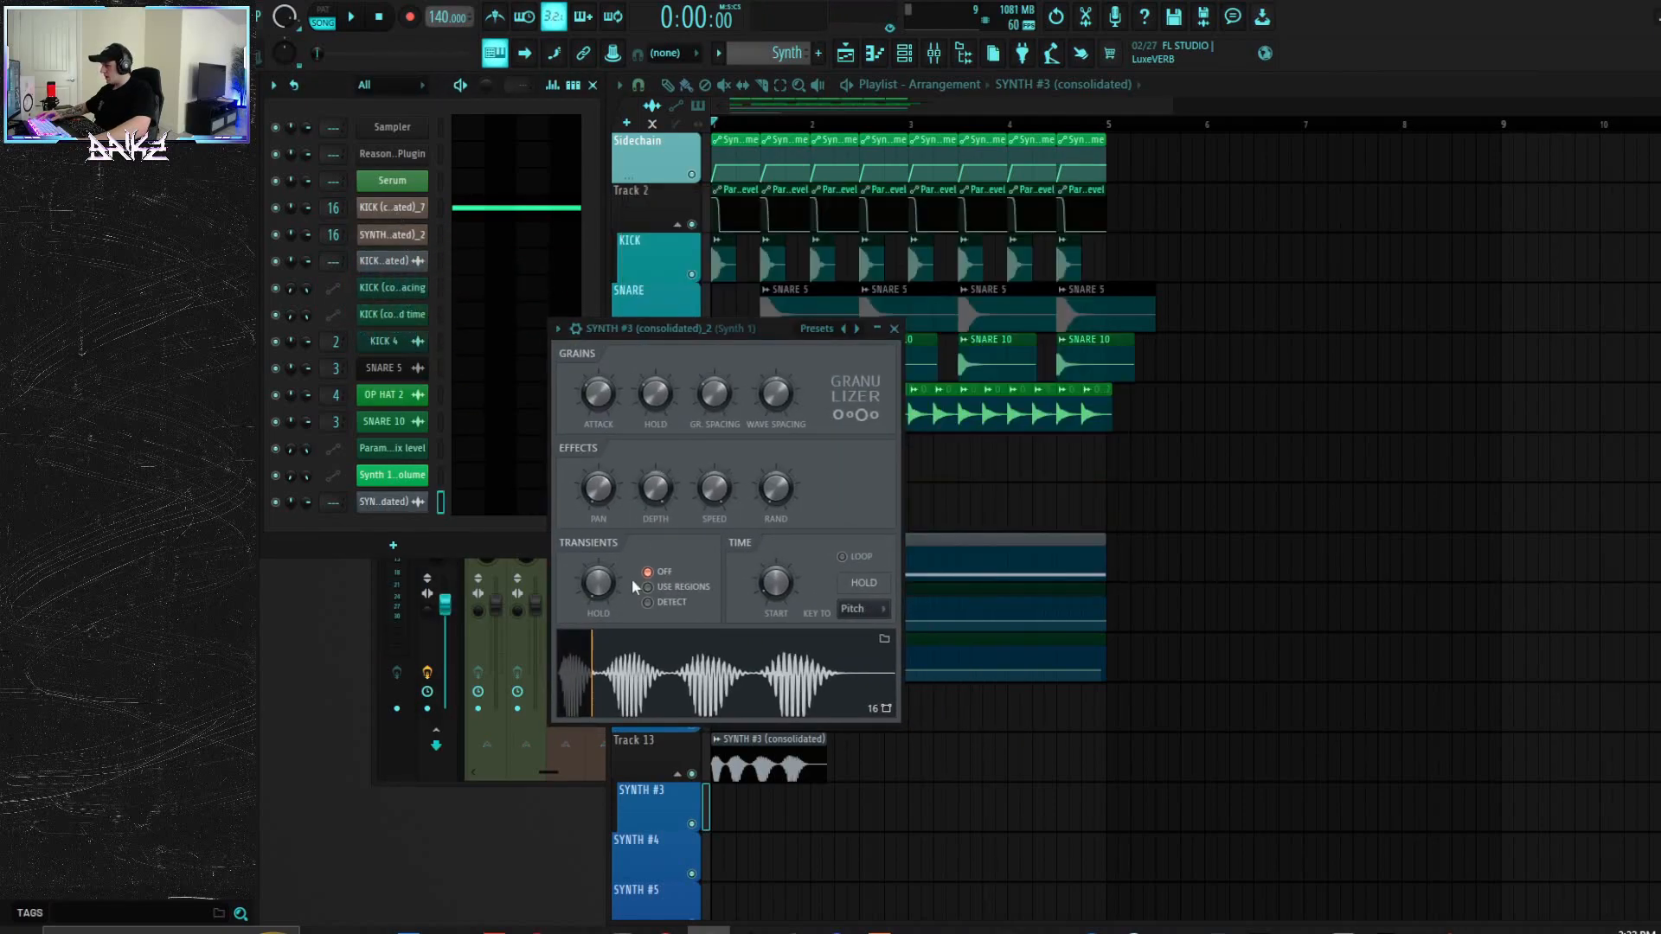
drag(780, 579, 779, 610)
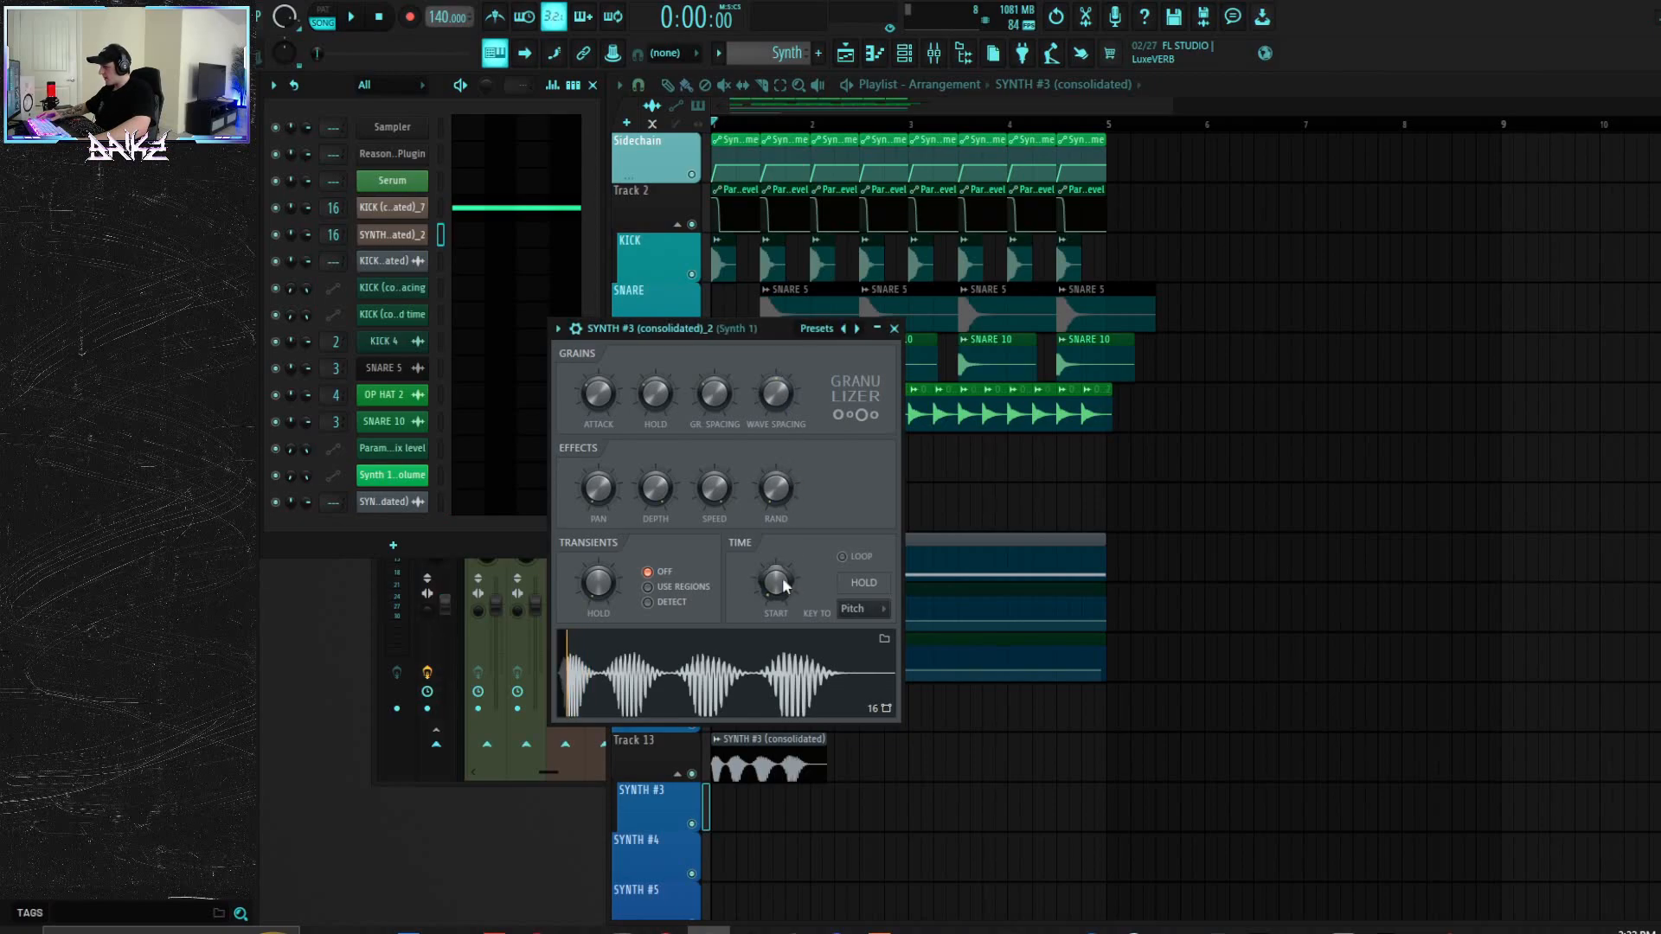
Step: Play the loop with the resampled synth and adjust the wave spacing of the SYNTH Granulizer
key(space)
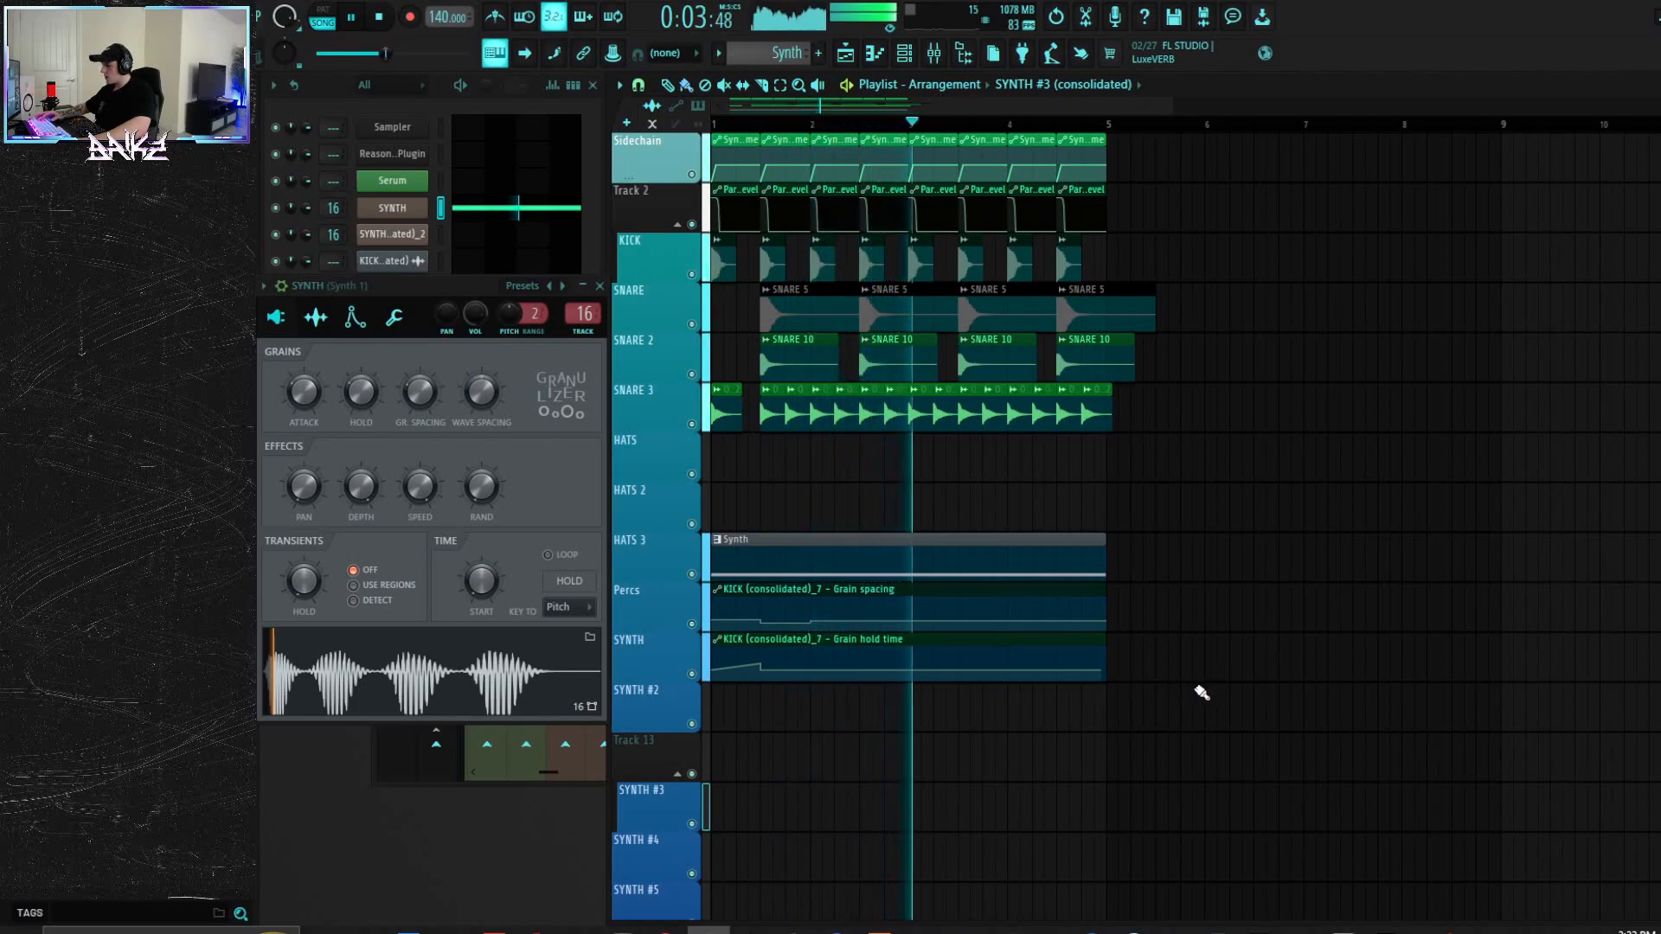
key(space)
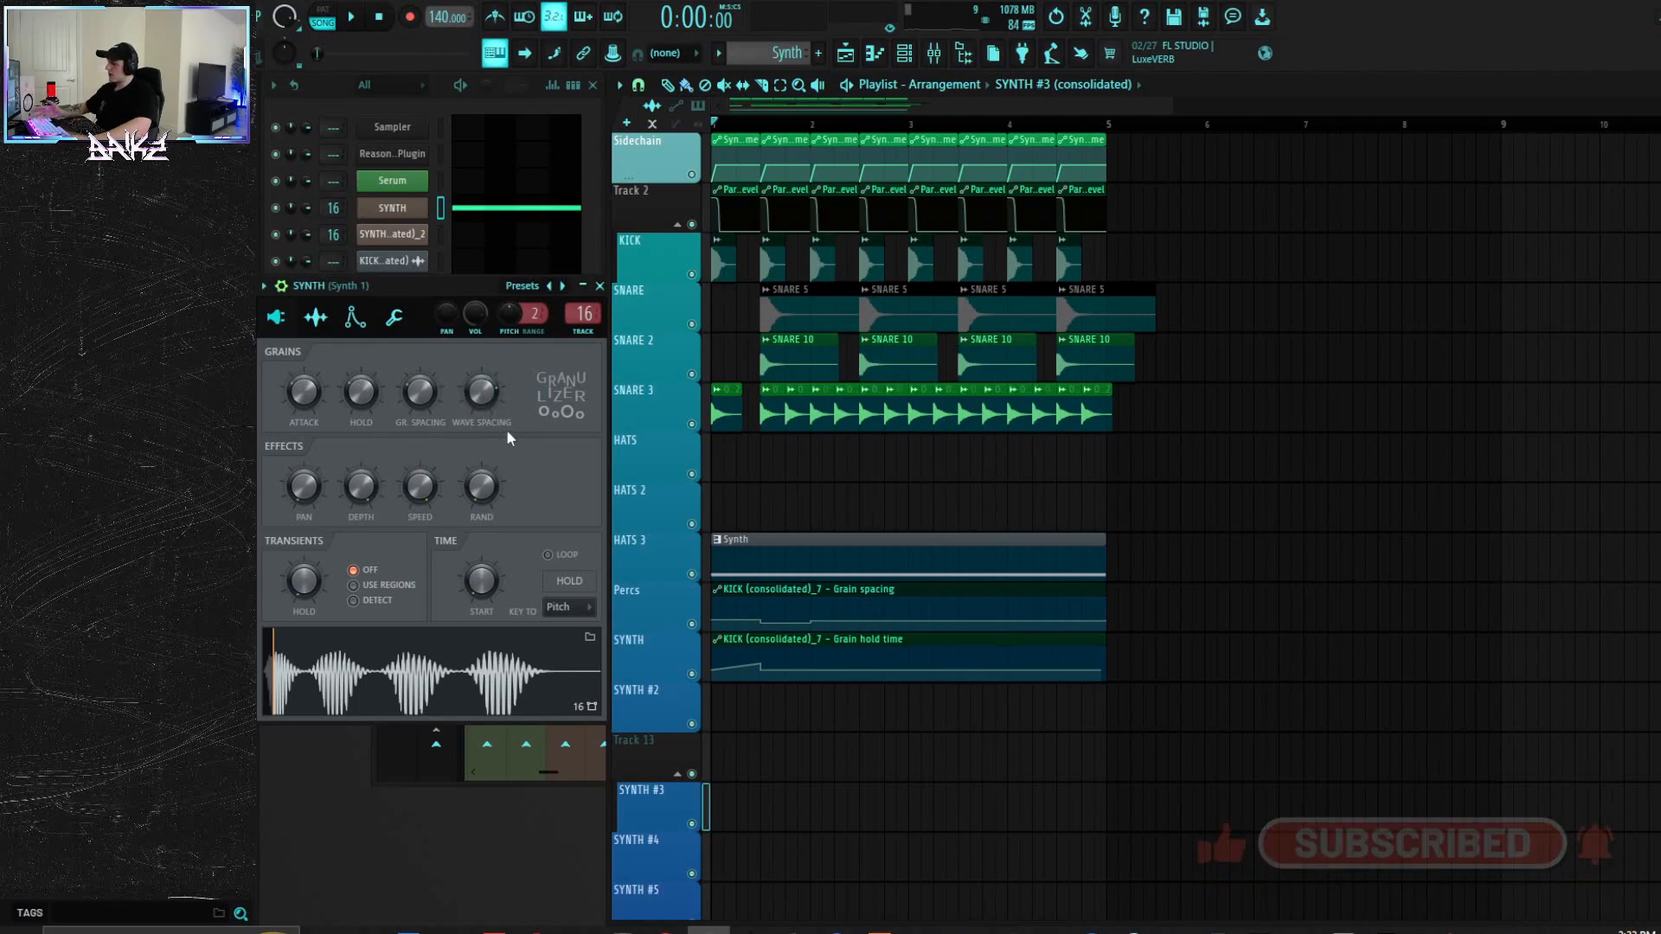
key(space)
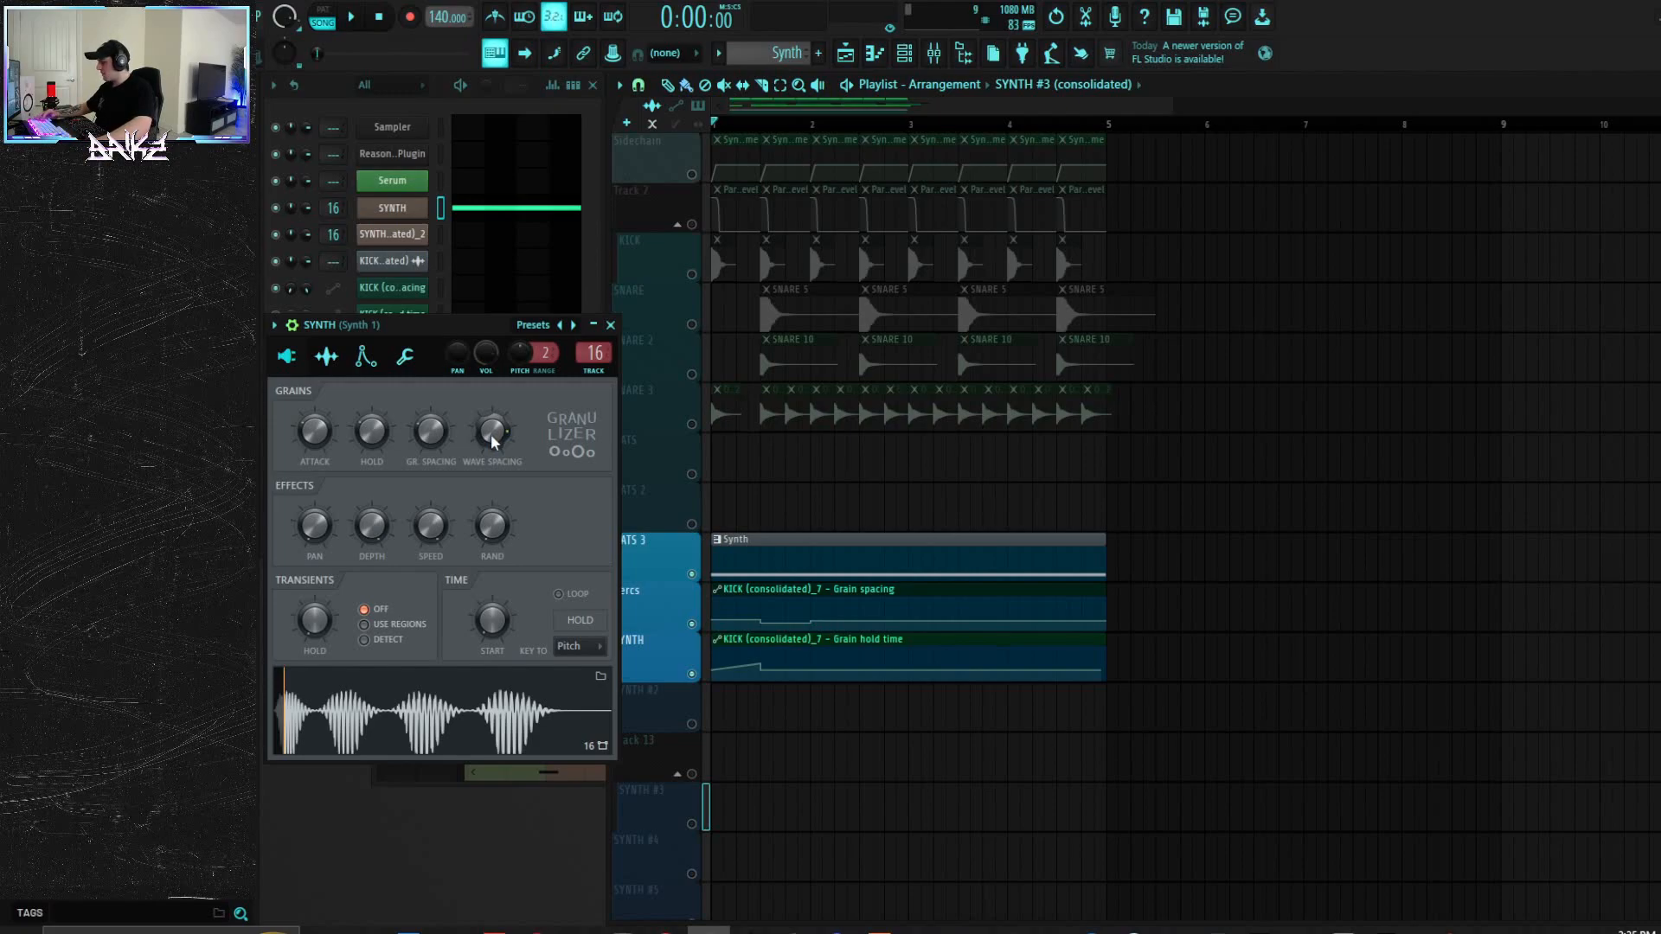
drag(491, 436, 491, 436)
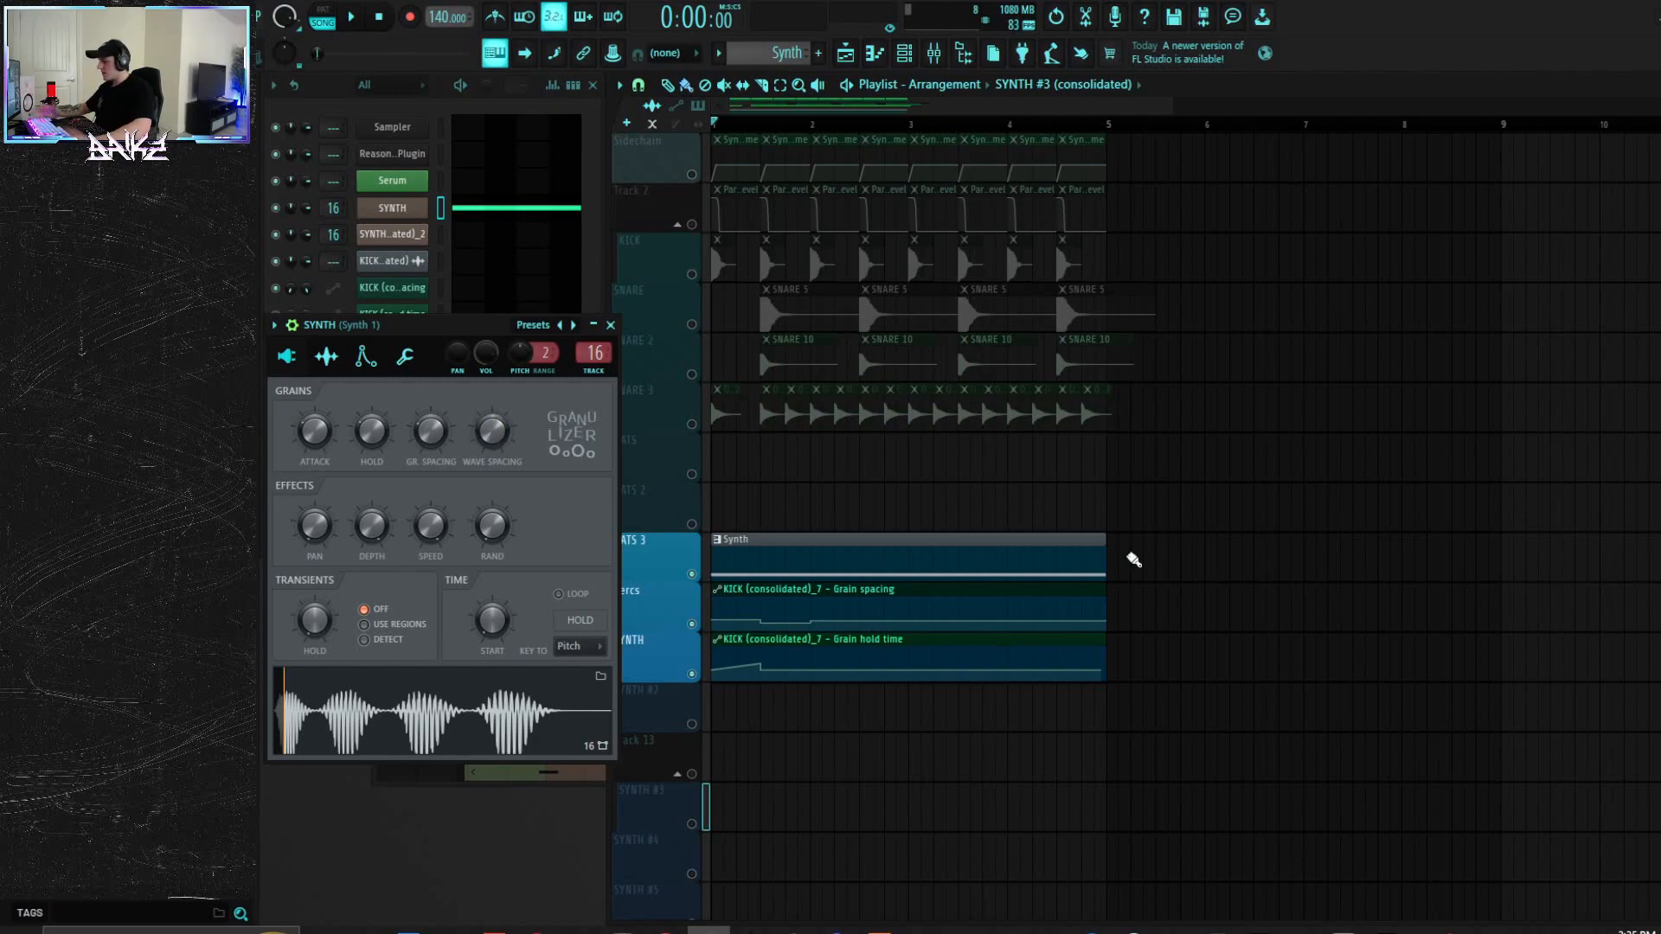